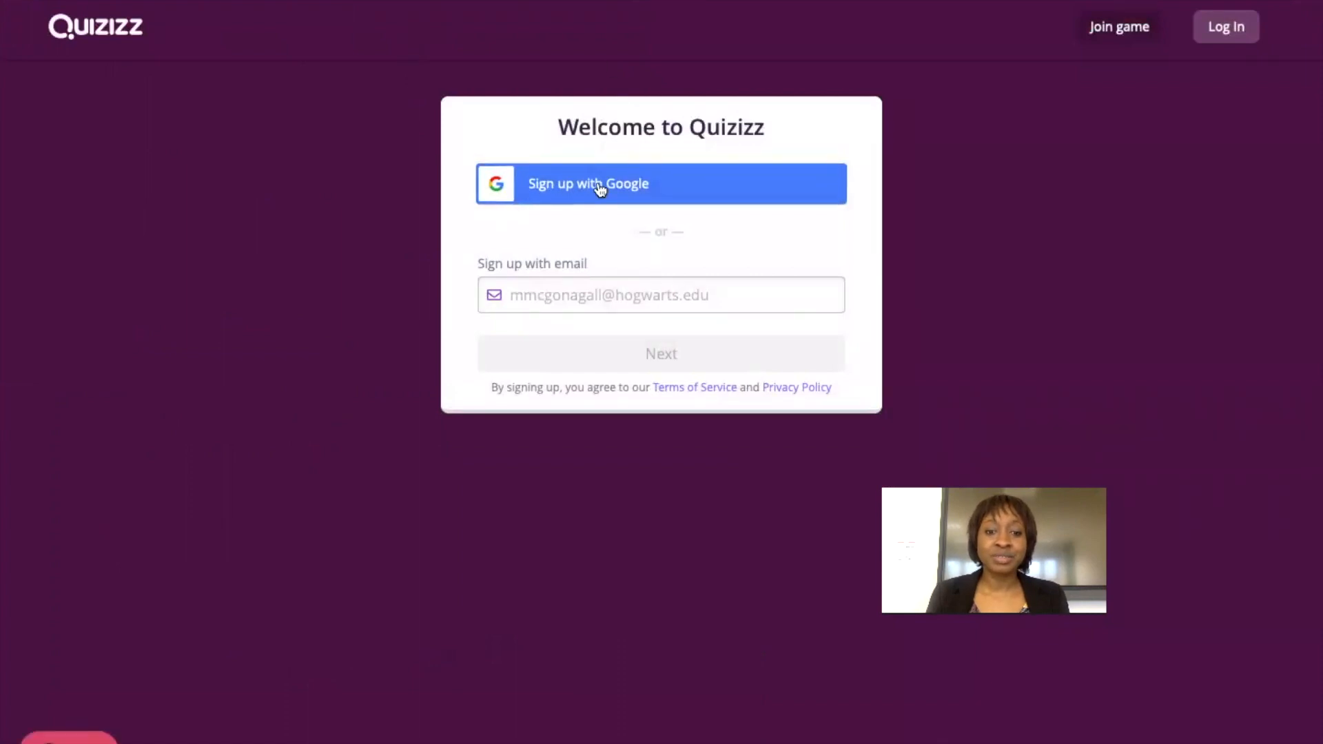
Type the teacher's e-mail address into the 'Sign up with email' field.
left_click(552, 300)
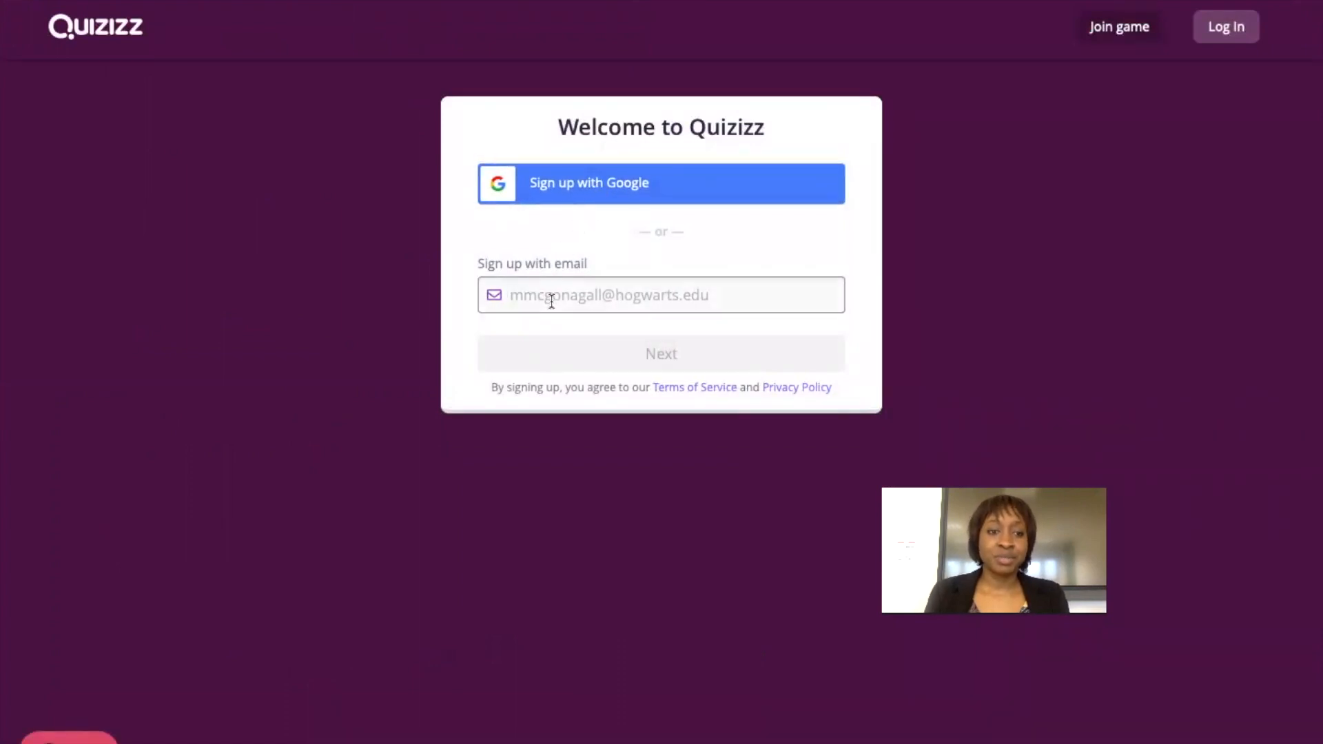
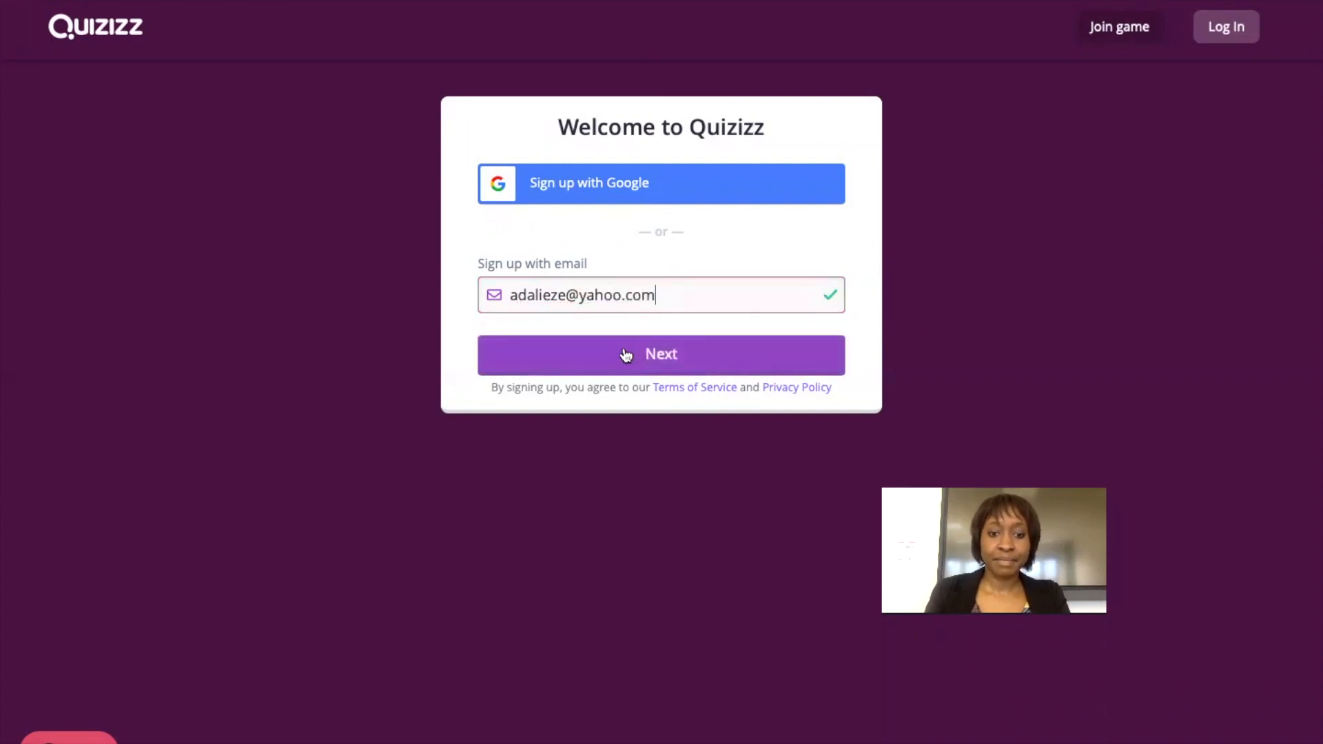
Continue signing up as a teacher and set the title to Mrs.
left_click(626, 352)
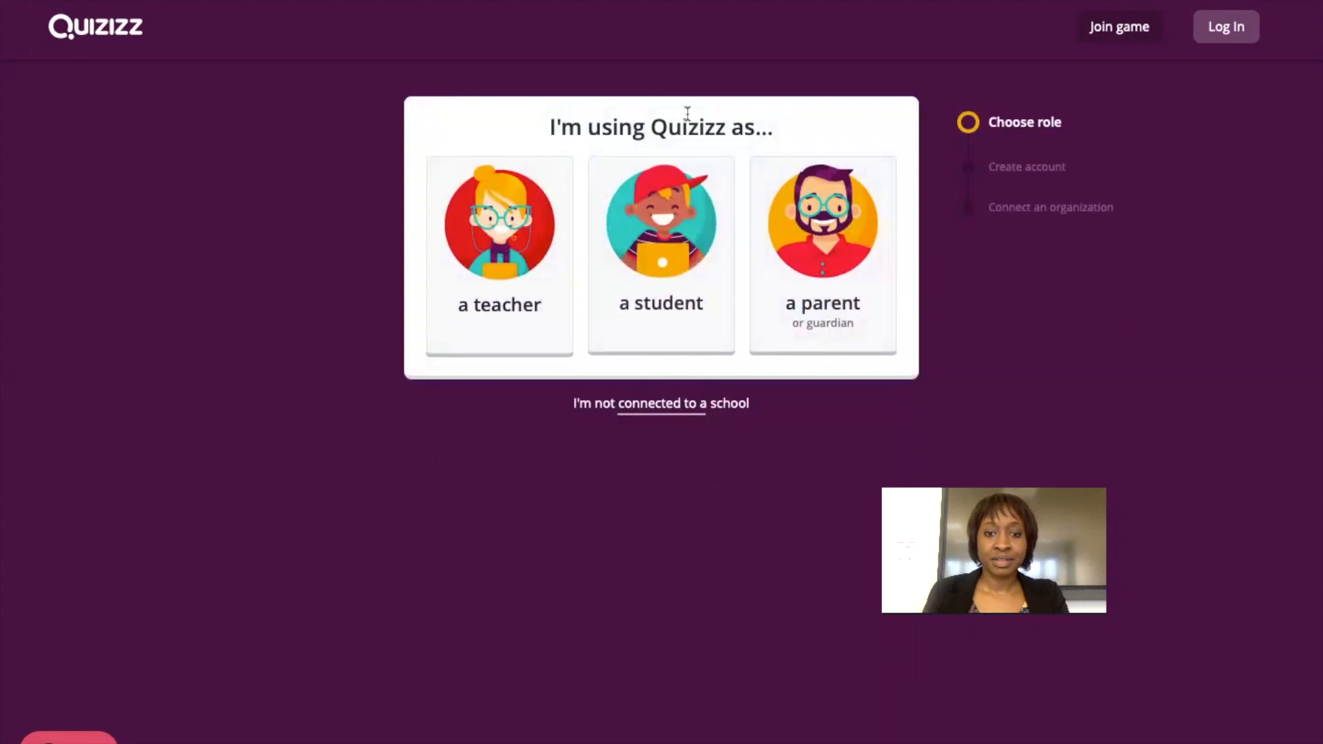
left_click(536, 276)
left_click(550, 216)
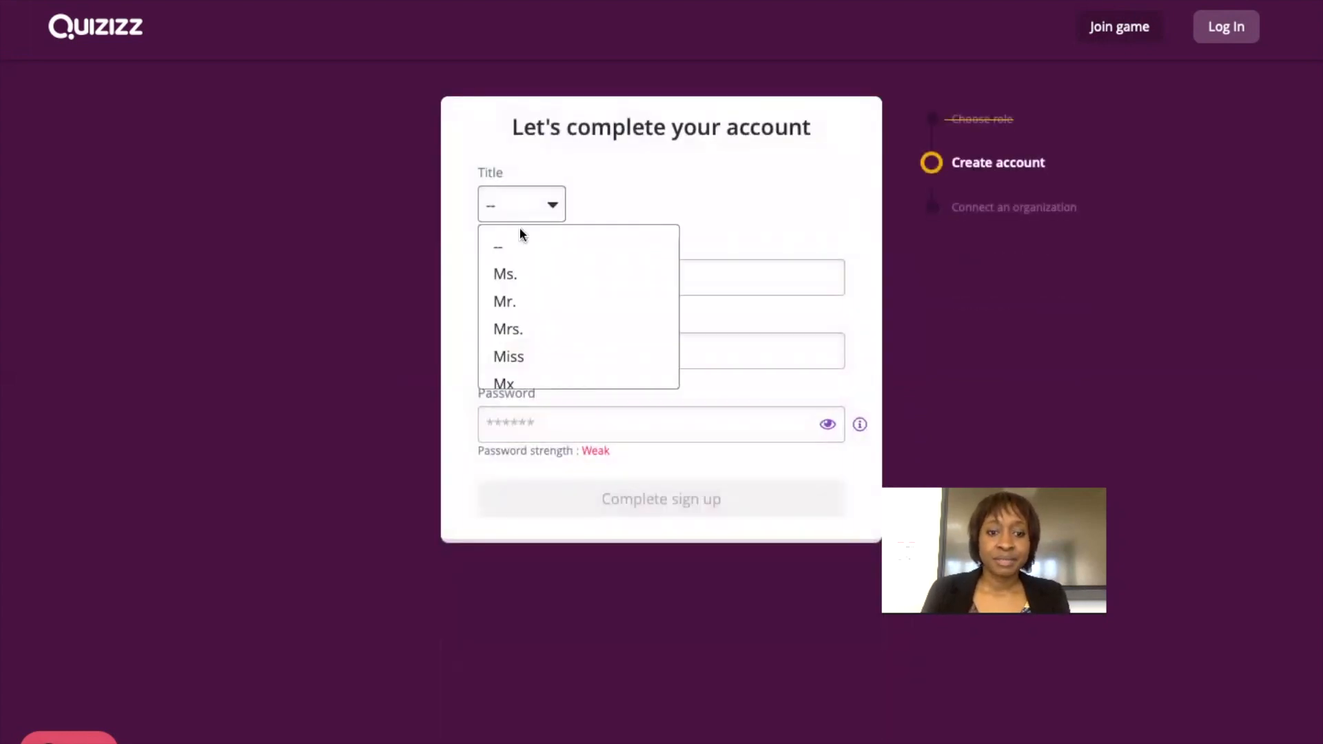
left_click(508, 330)
Enter the teacher's first and last name, accept the suggested strong password, and complete sign-up.
left_click(545, 270)
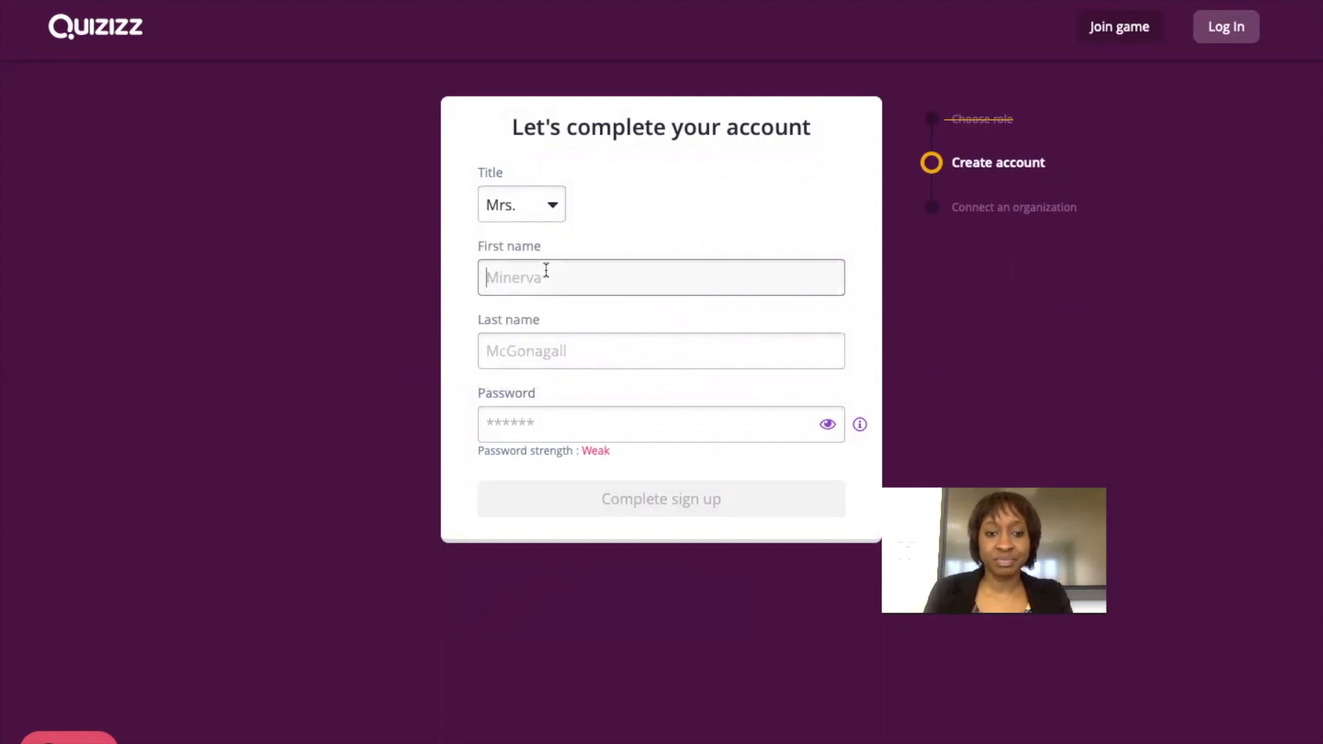
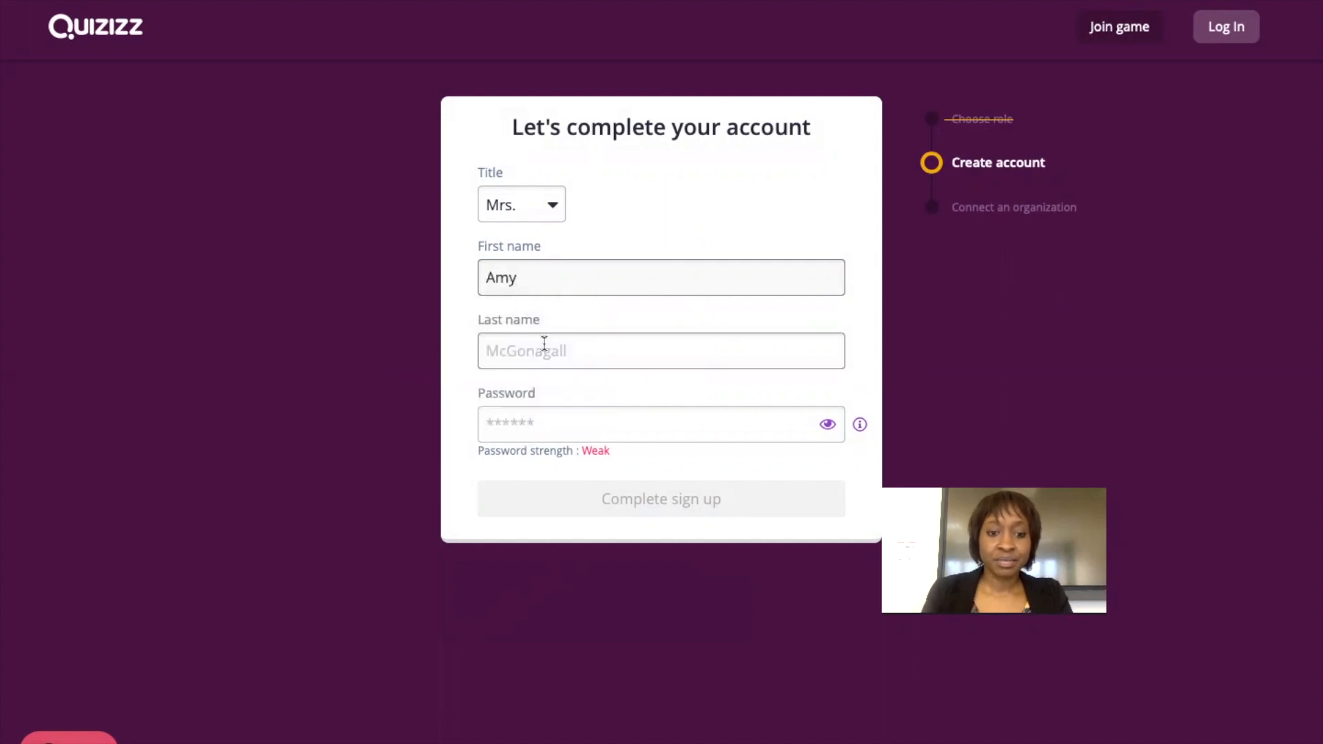
left_click(546, 344)
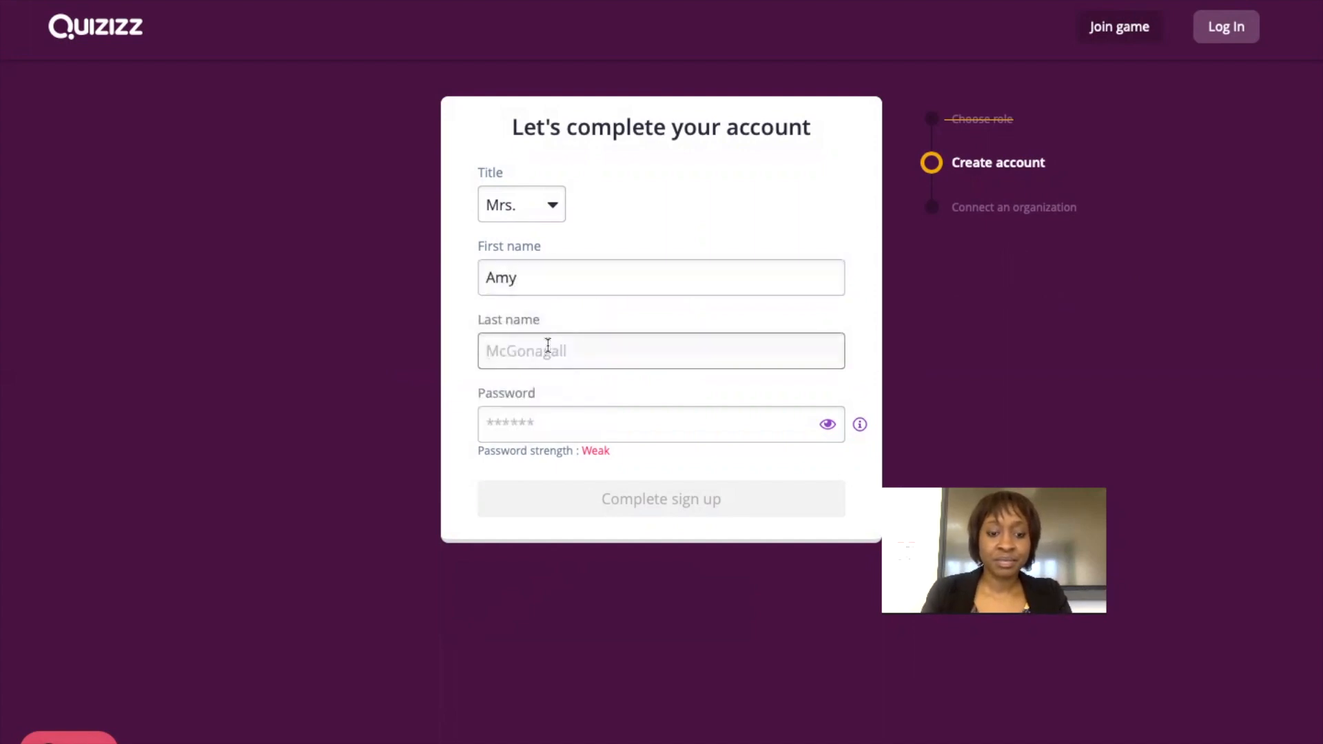
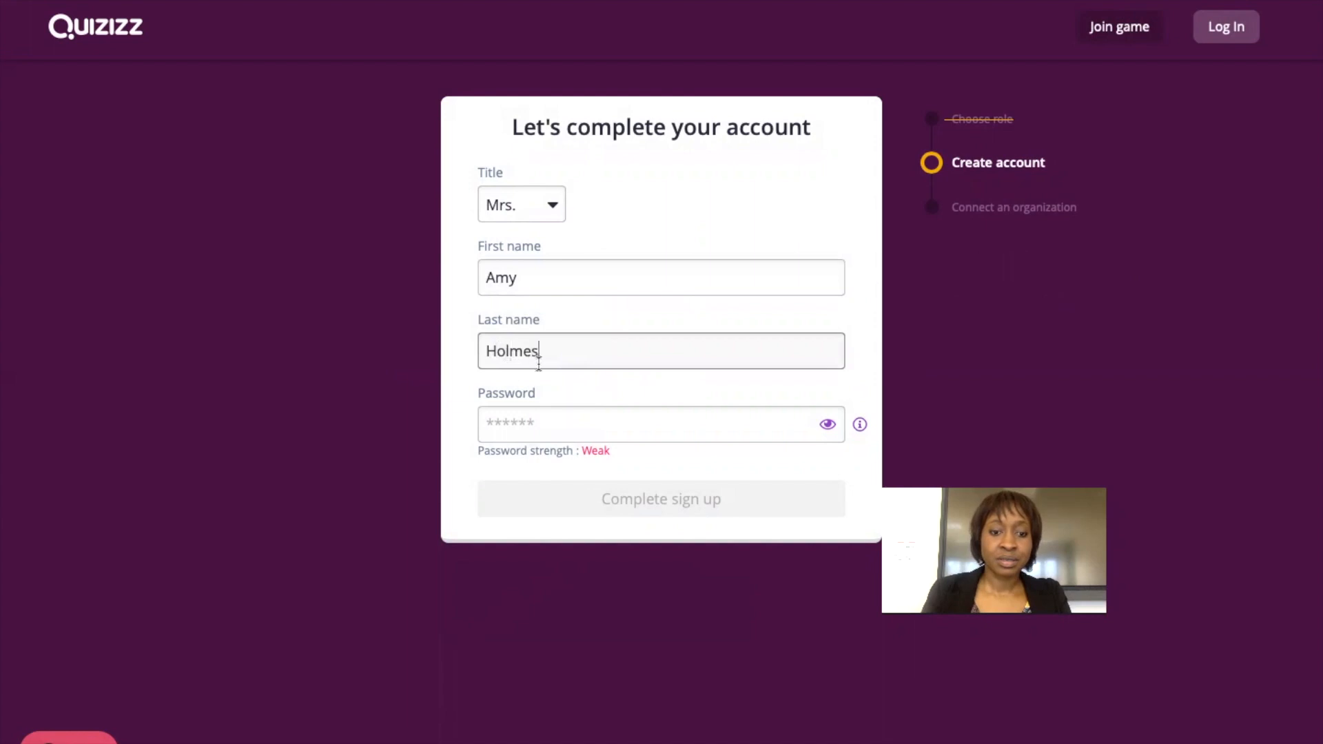
left_click(548, 428)
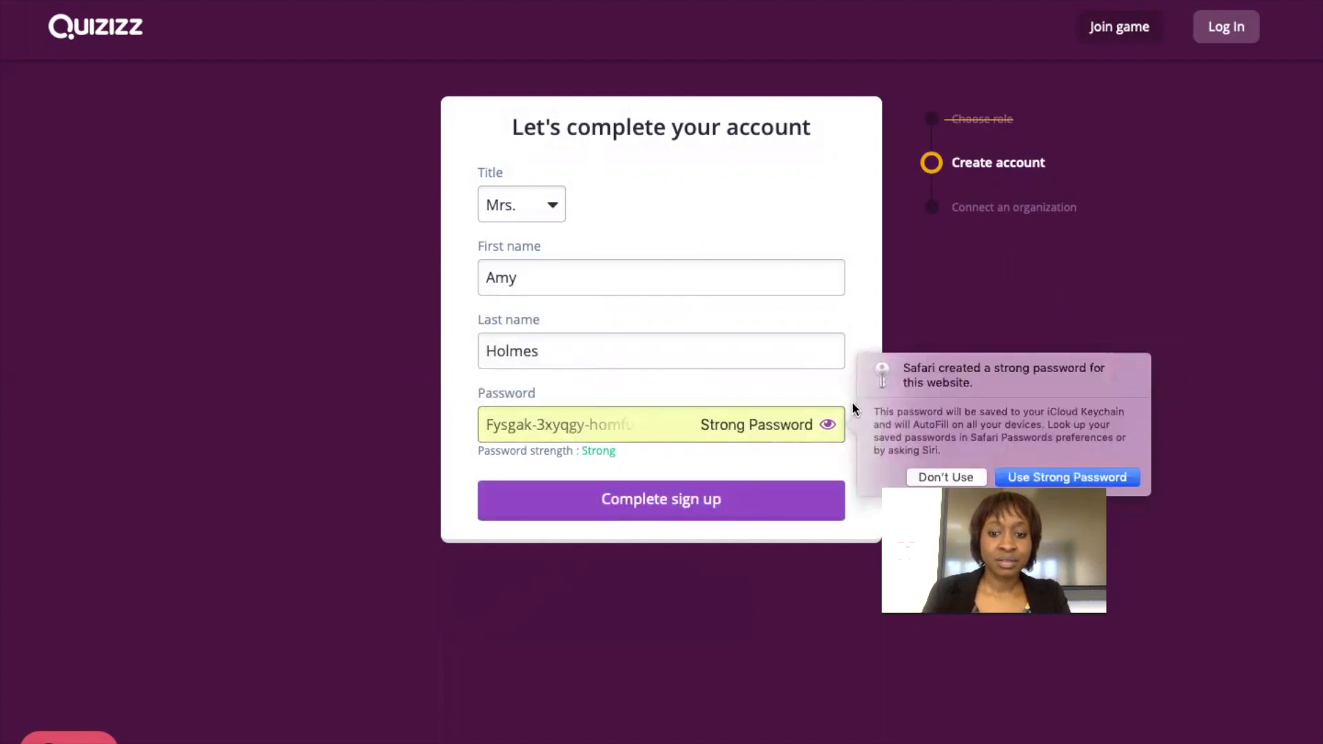
left_click(1122, 475)
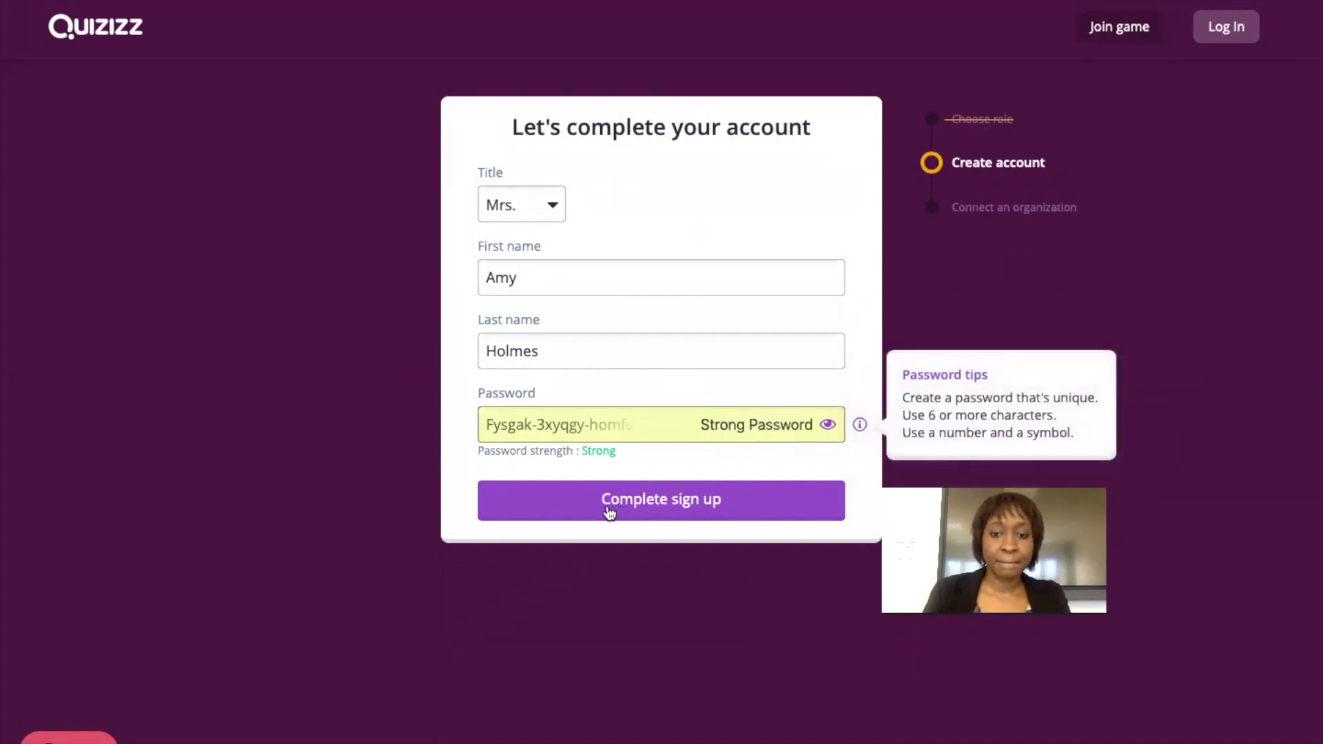
left_click(607, 511)
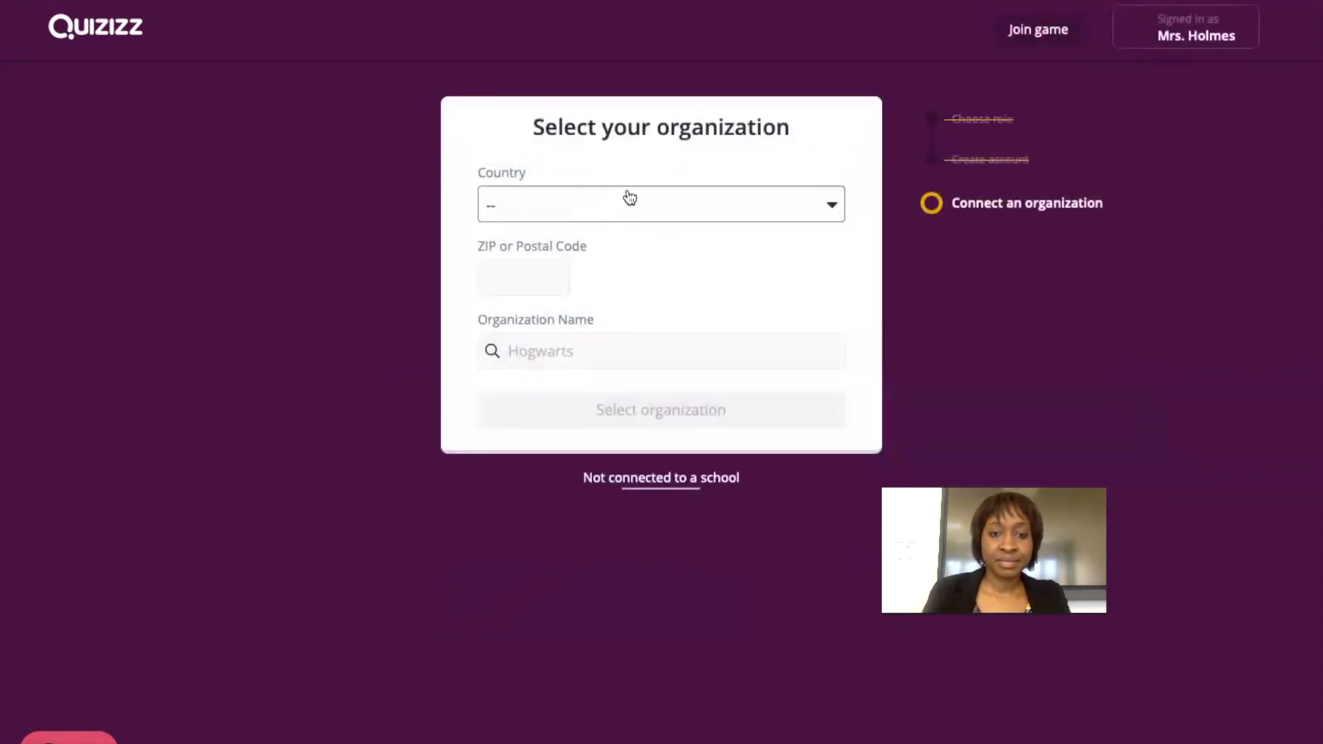
Select country France, postal code 38000 and organization Cci Formation, then confirm it.
left_click(629, 199)
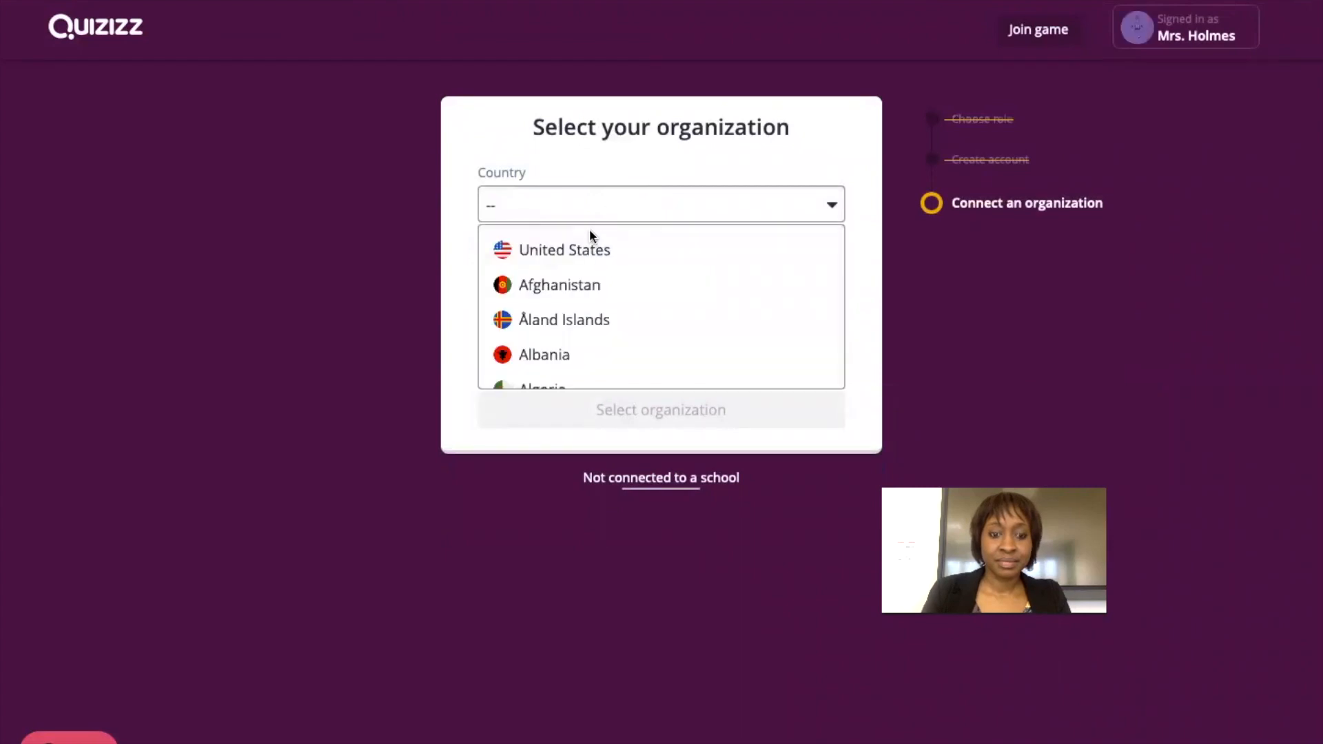
scroll(591, 234, "down", 10)
left_click(591, 239)
left_click(541, 277)
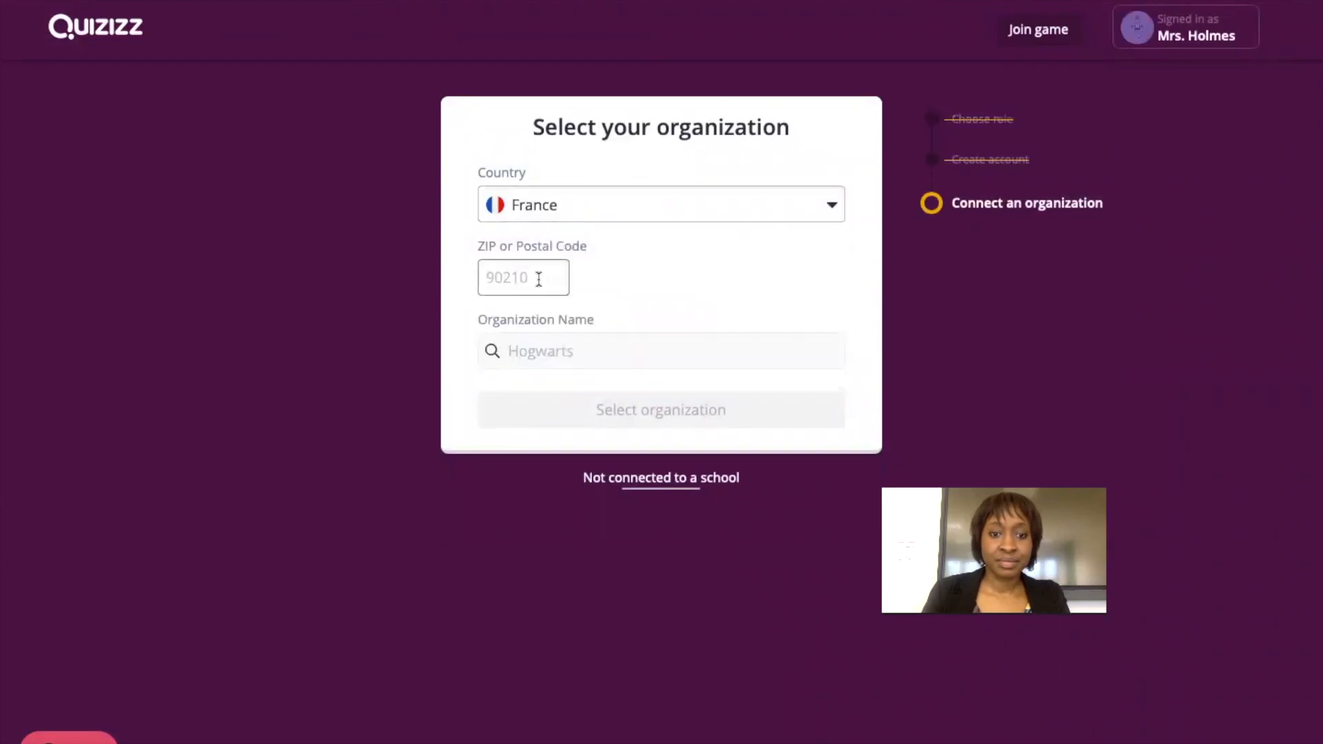
type("3")
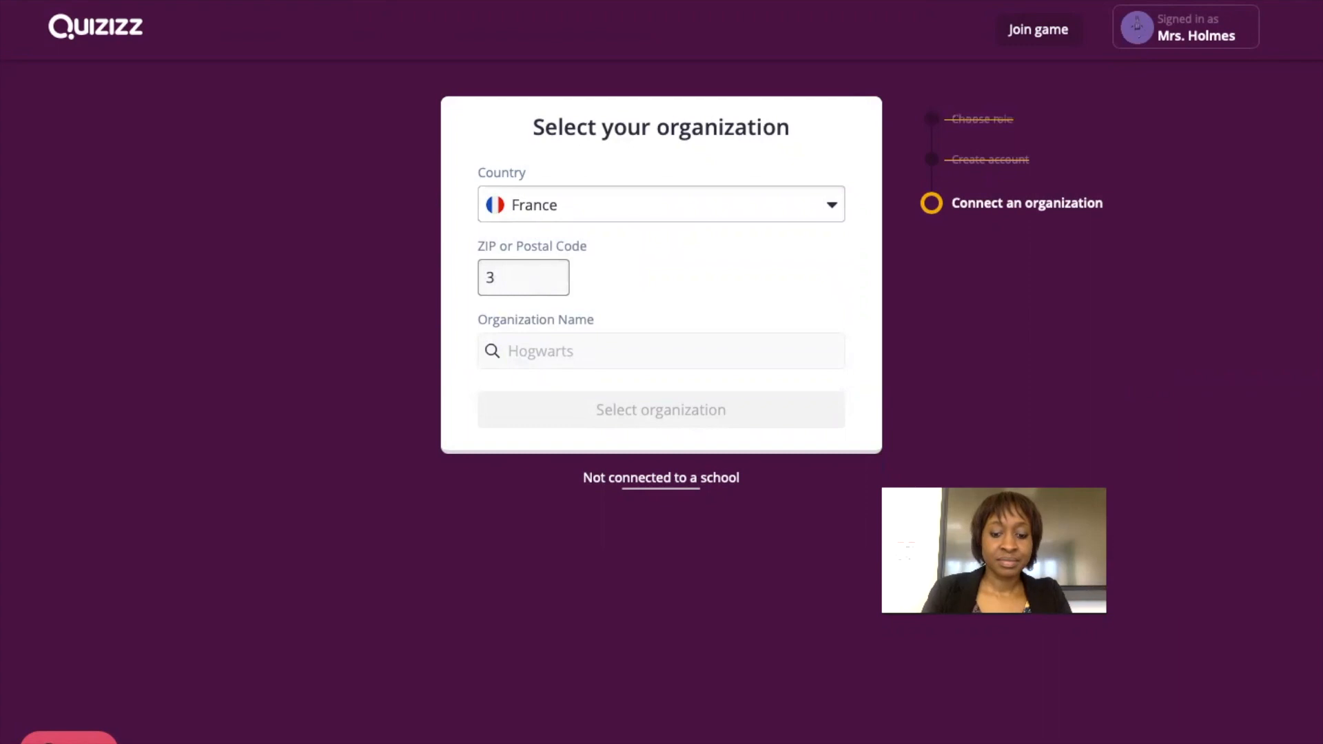
type("8000")
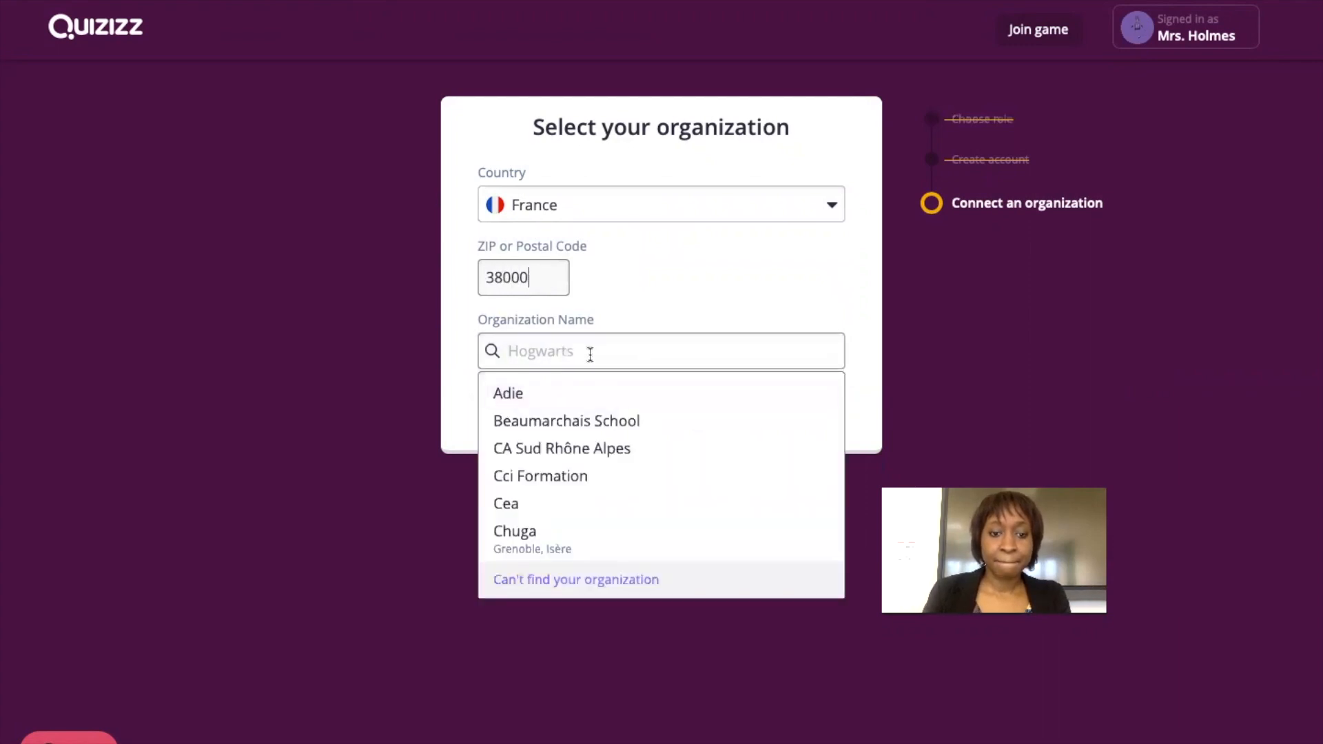
left_click(559, 476)
left_click(620, 409)
Open the quiz creator and name the new English quiz 'Modals'.
left_click(641, 378)
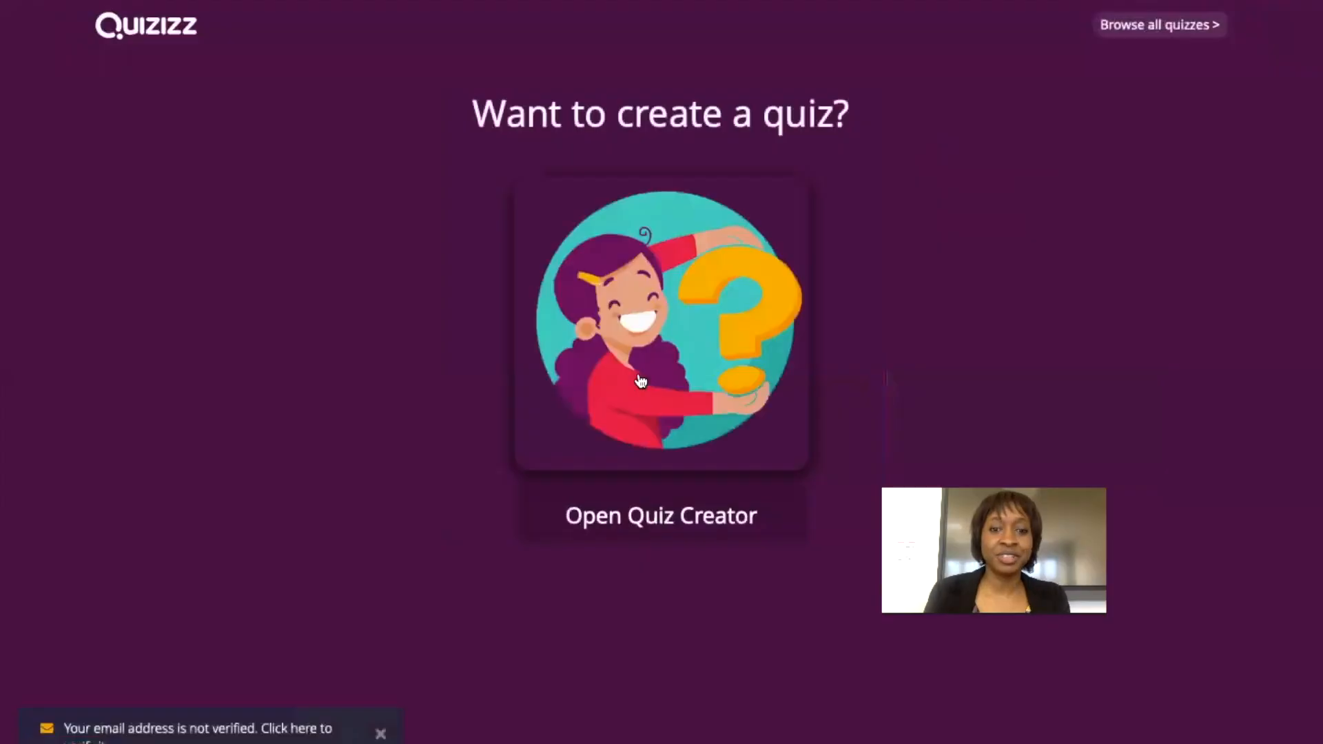
mouse_move(775, 257)
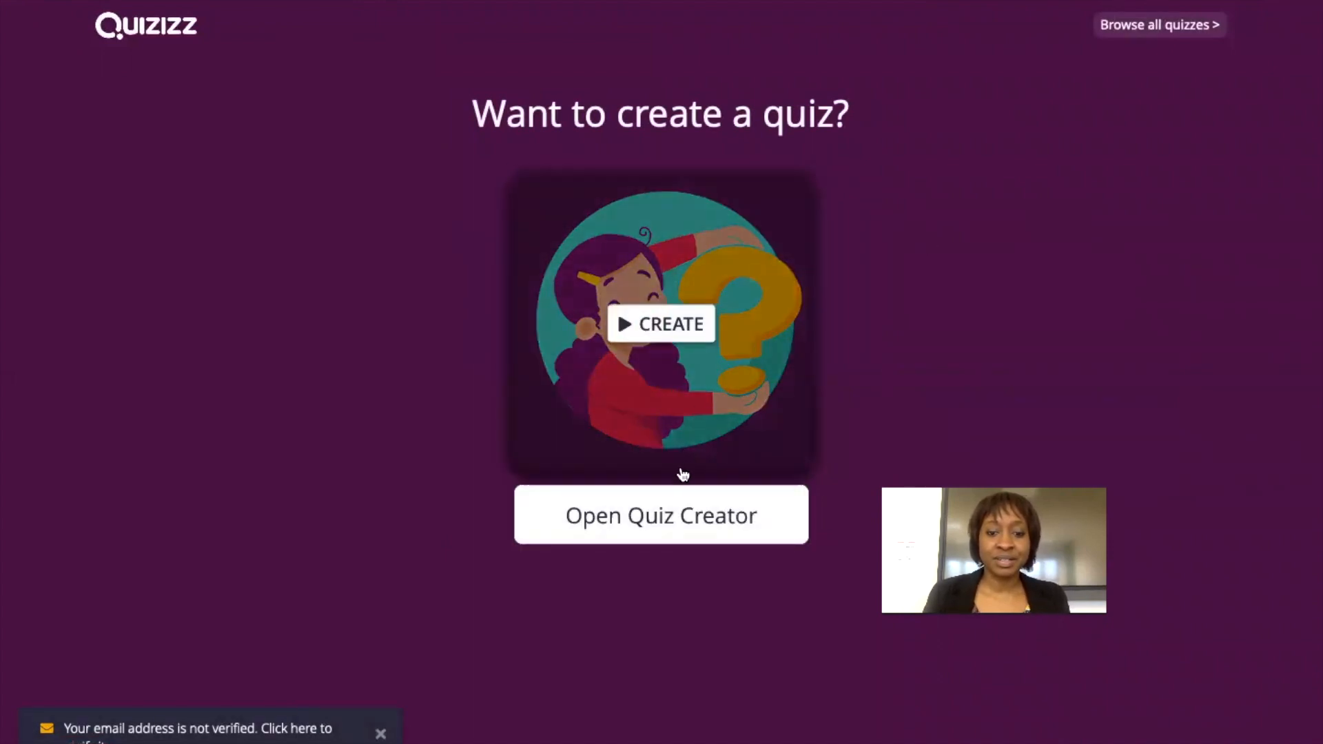
left_click(639, 532)
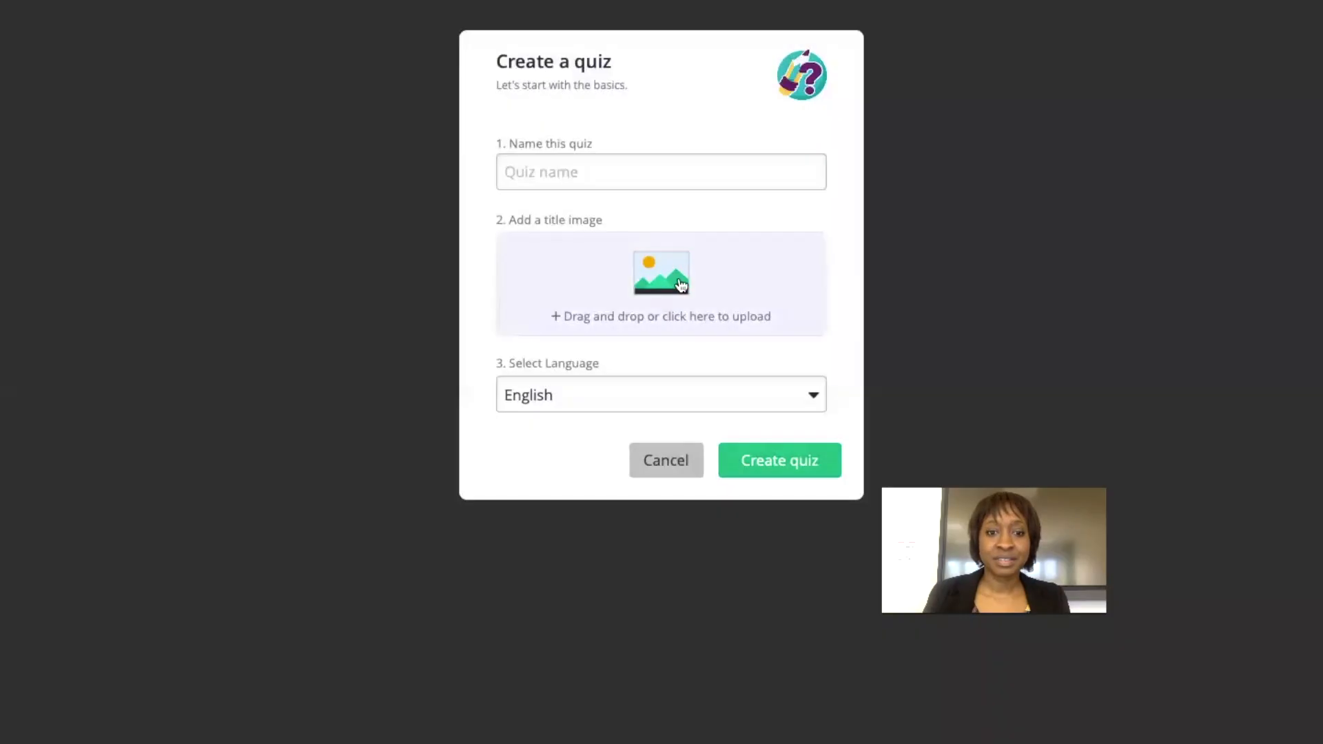
left_click(634, 169)
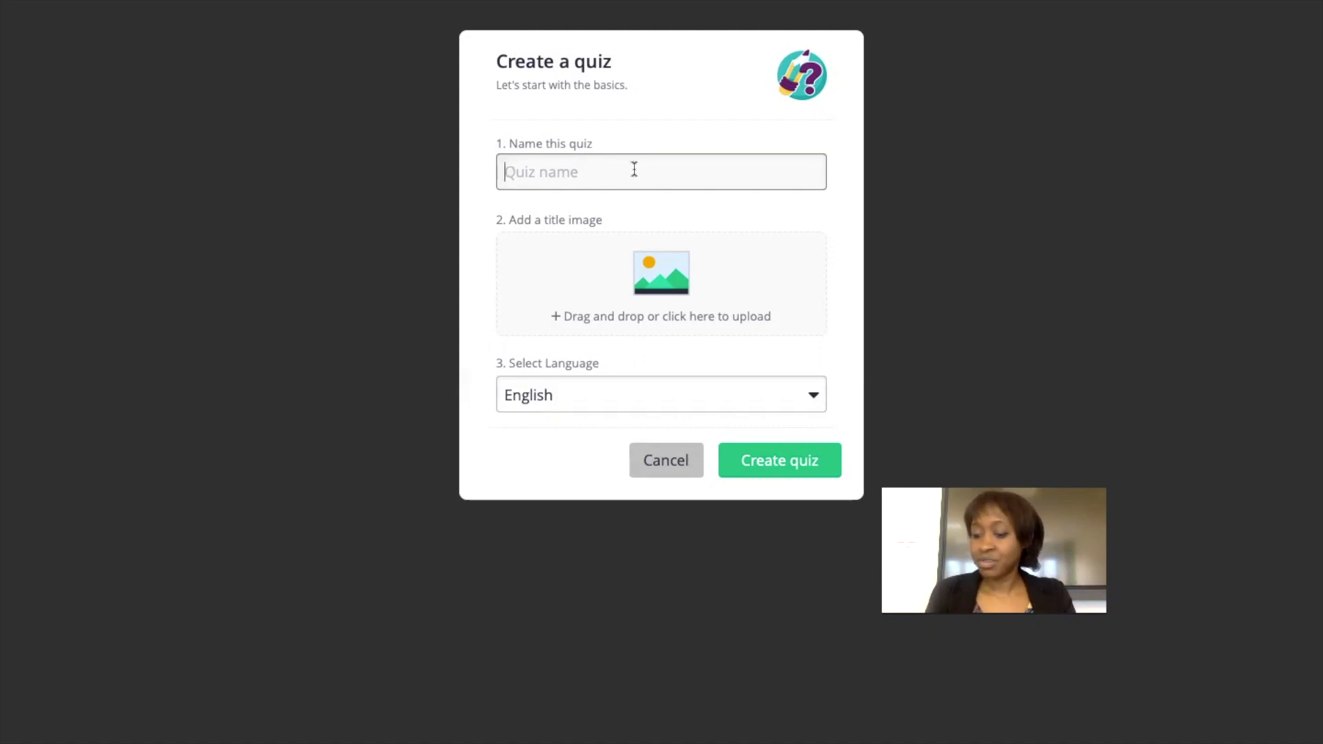
type("Modals")
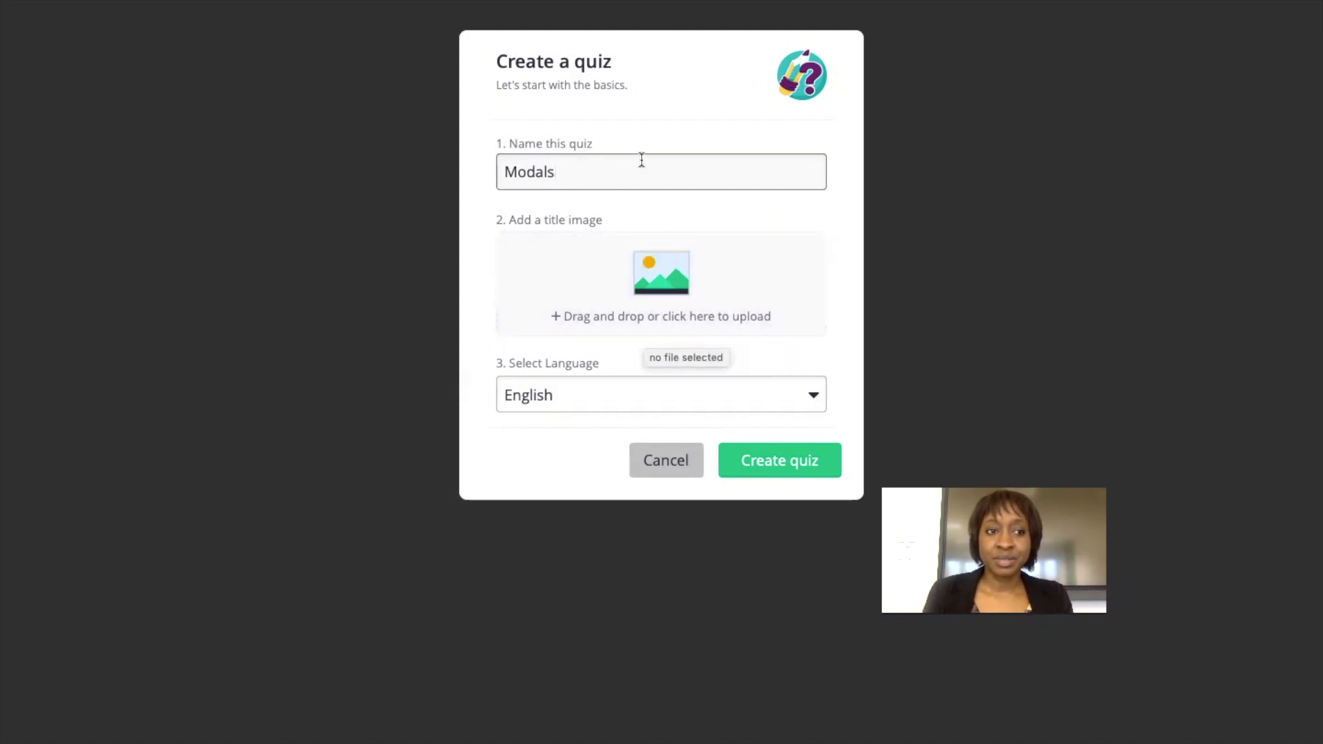
Switch to Chrome and browse the Google Images results for modals.
key("ctrl+Up")
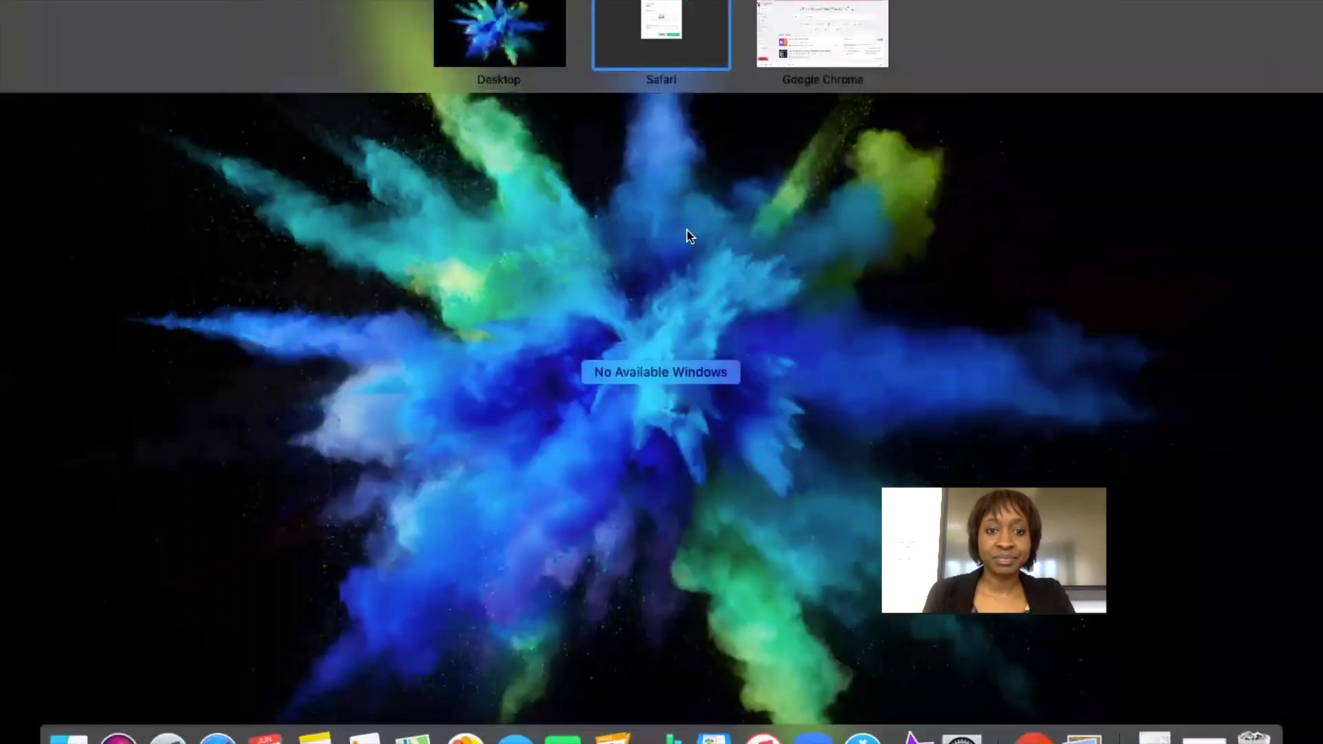
left_click(529, 42)
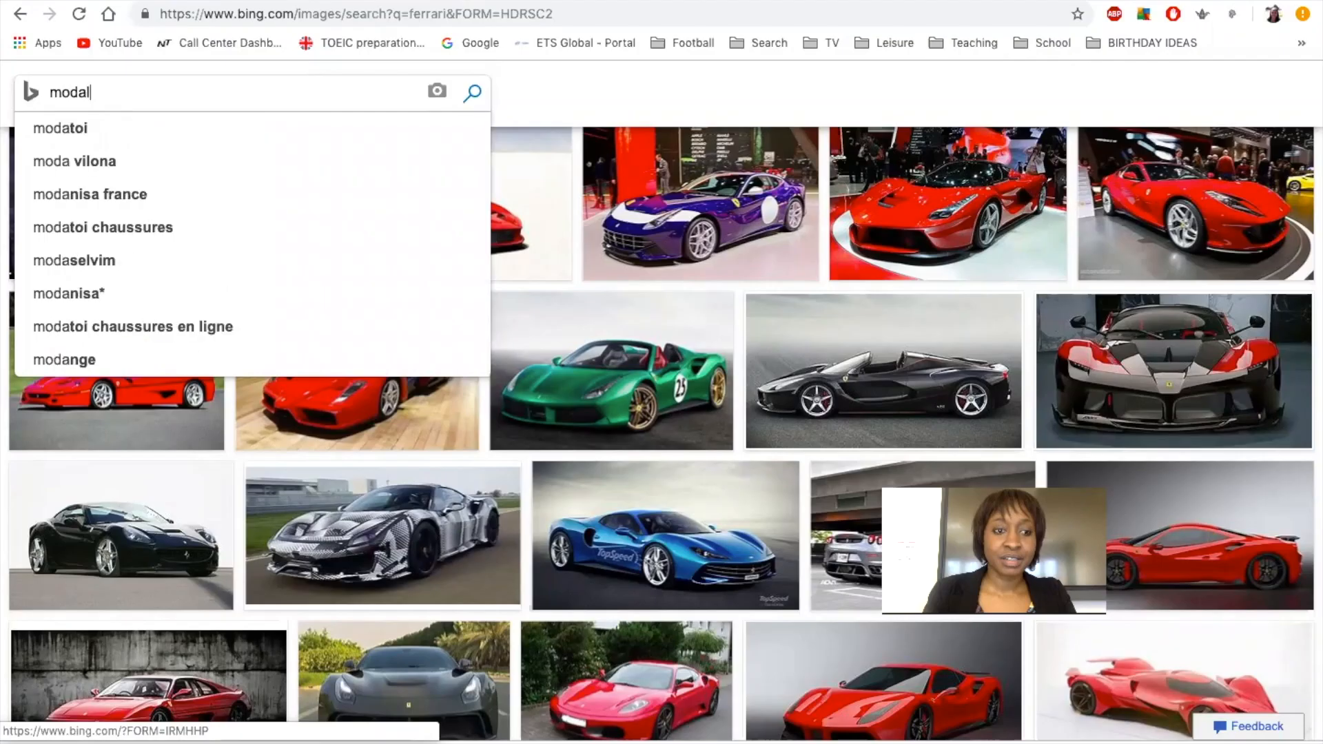
type("s")
key("Return")
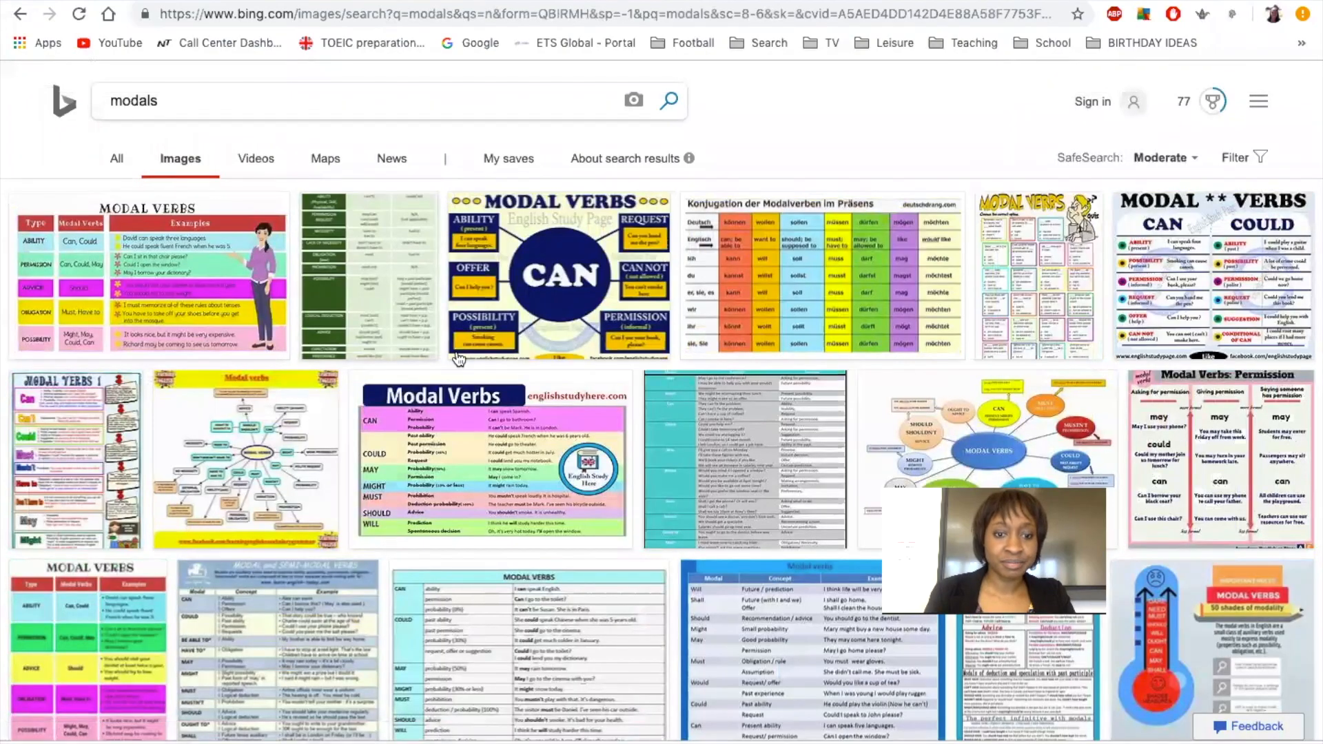
scroll(620, 436, "down", 6)
scroll(621, 436, "down", 15)
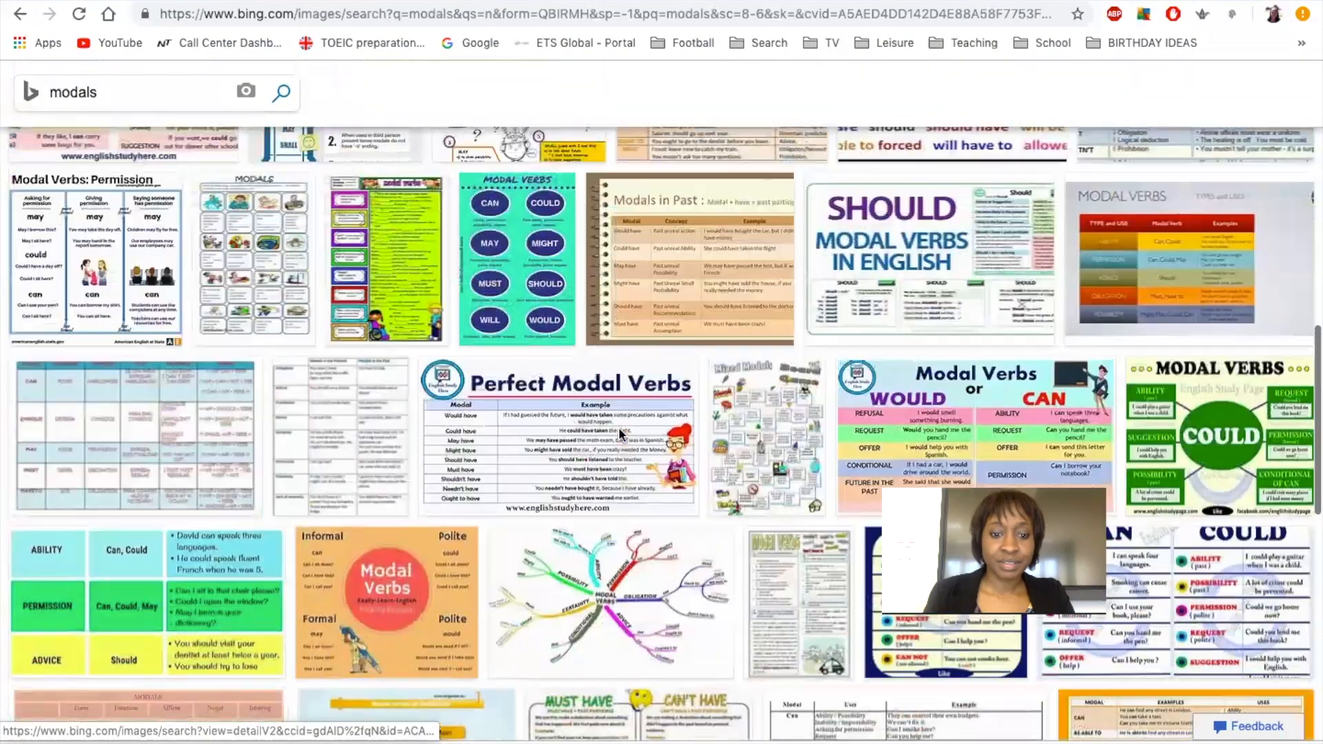
scroll(620, 435, "up", 4)
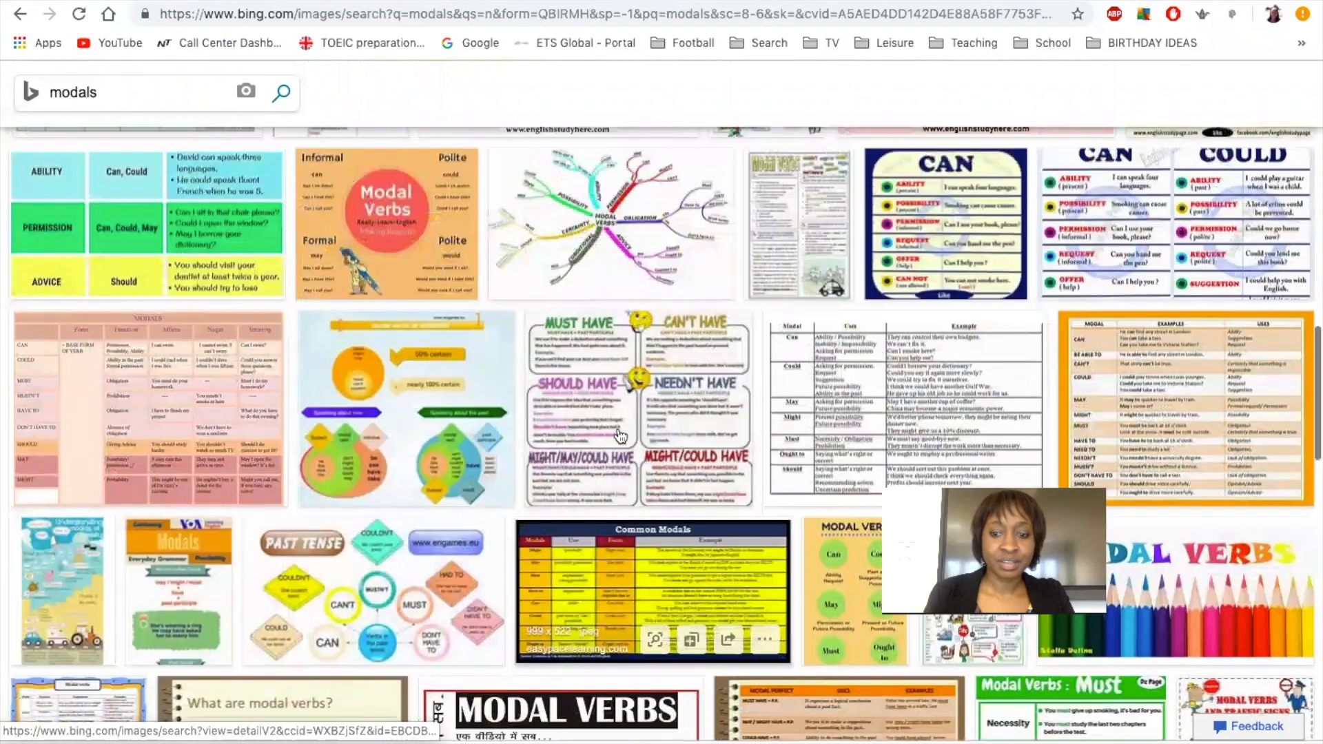
scroll(620, 436, "down", 6)
scroll(620, 435, "down", 6)
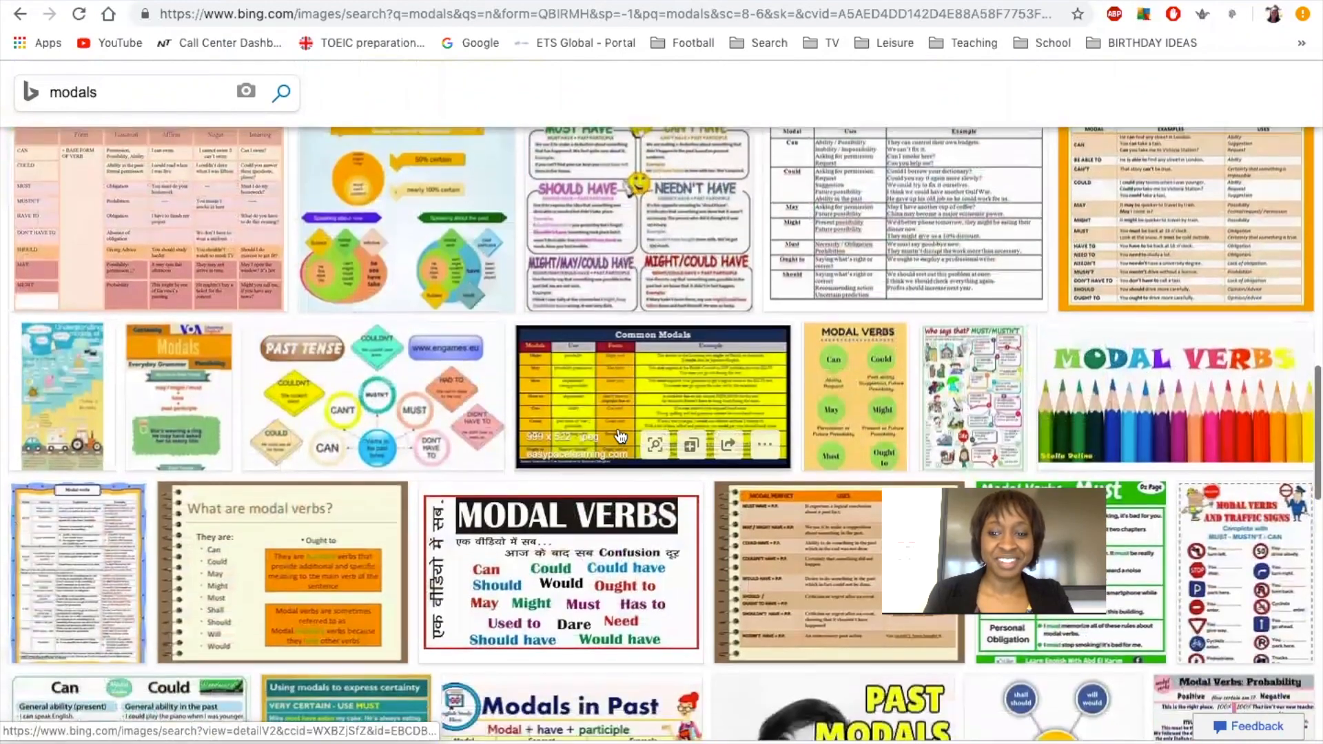
scroll(622, 435, "down", 1)
scroll(621, 435, "up", 20)
scroll(621, 435, "up", 5)
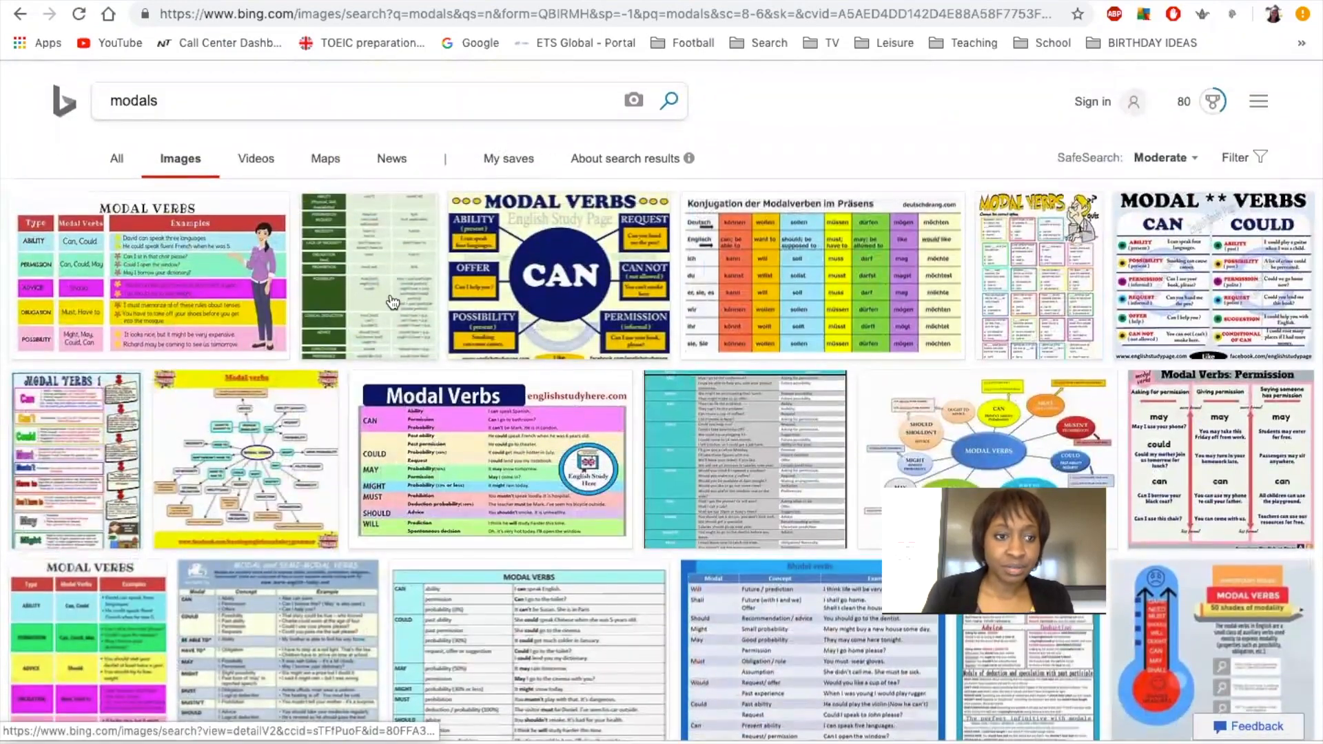
scroll(391, 301, "down", 4)
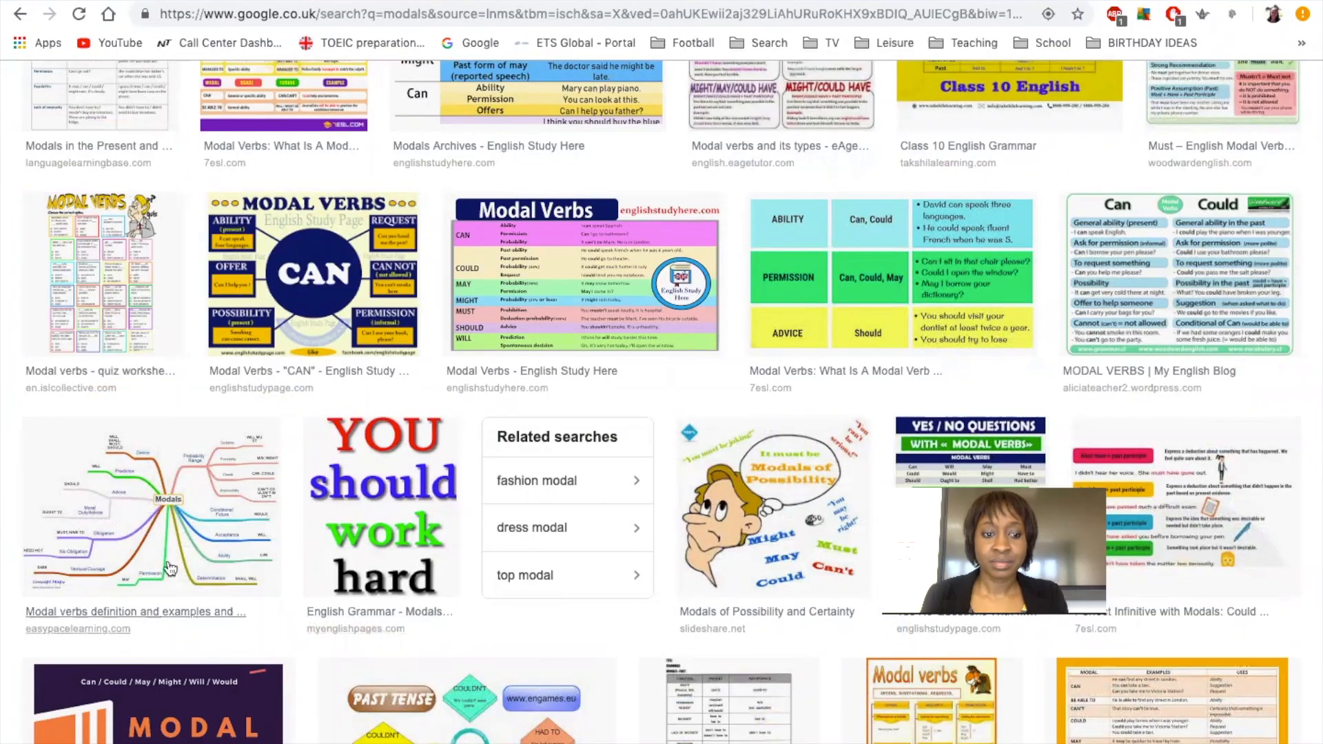
Enlarge the Modals mind-map image, screenshot it, and return to the Quizizz tab.
left_click(179, 536)
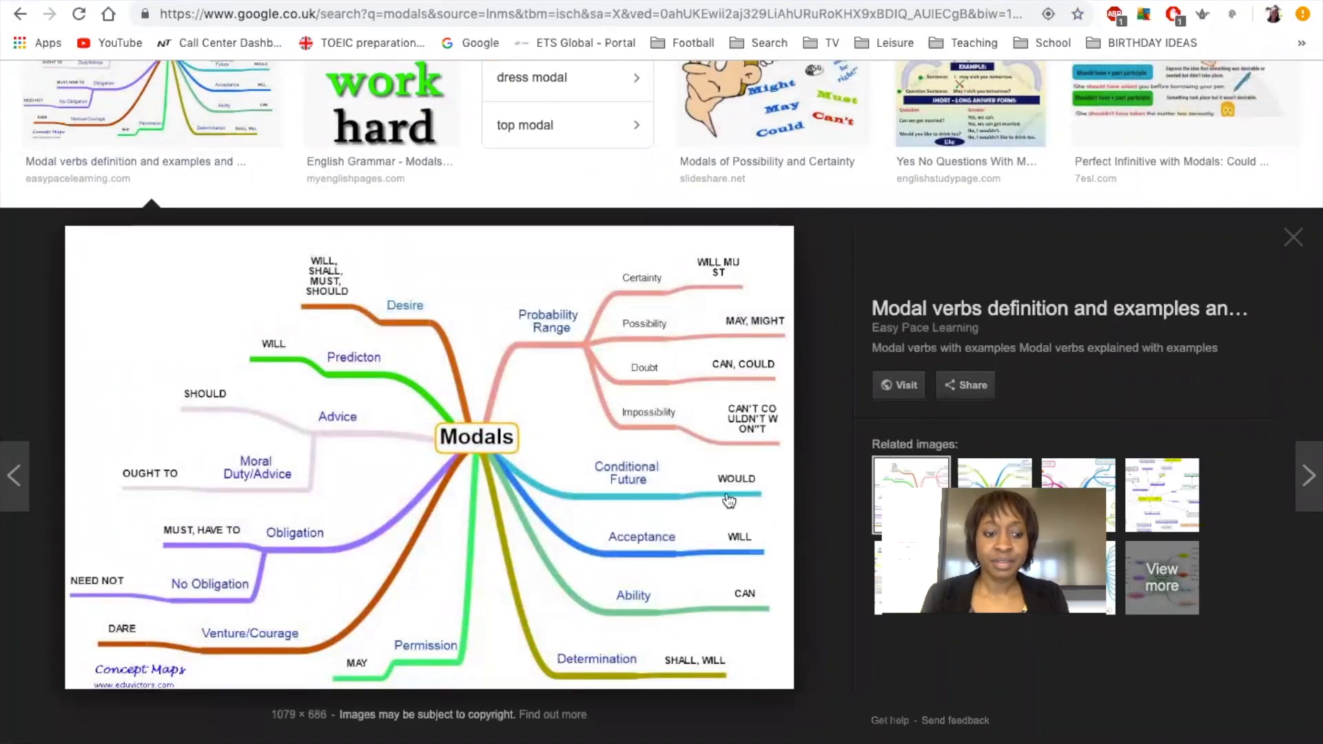
scroll(1113, 124, "down", 1)
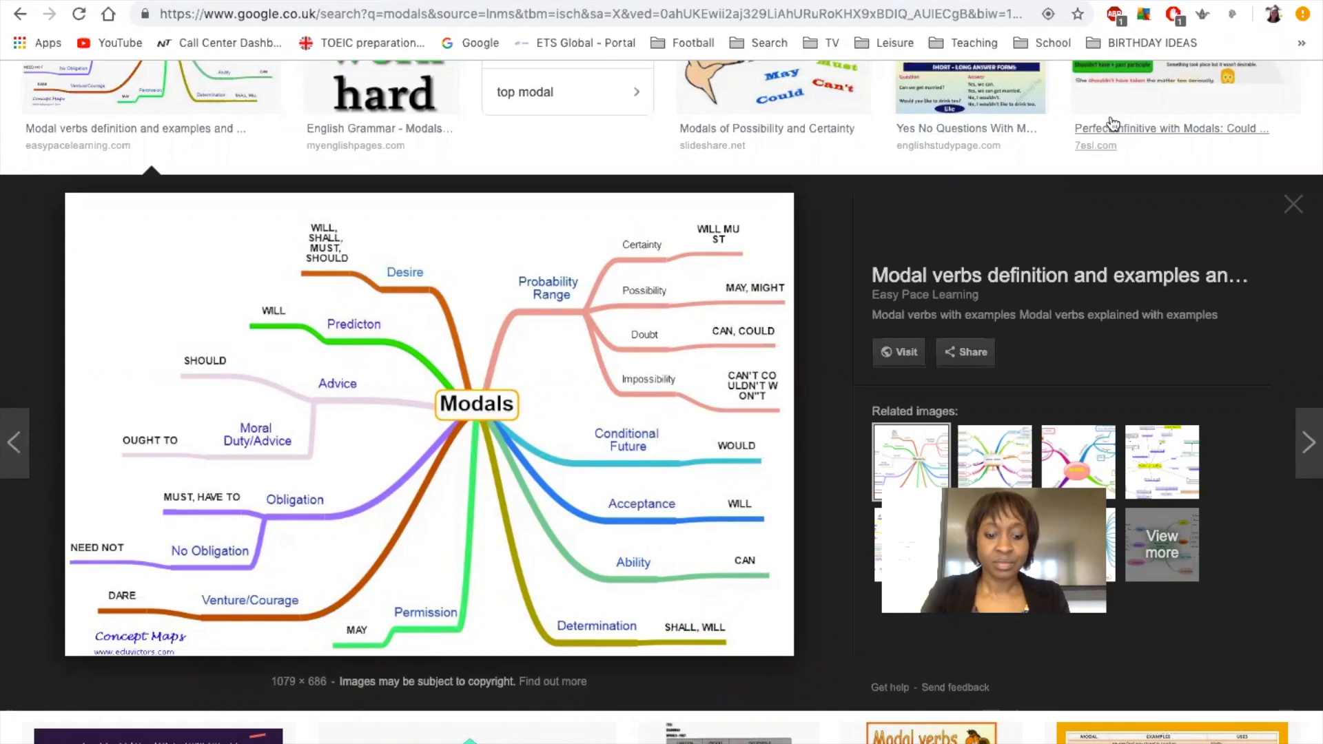
key("super+shift+4")
left_click_drag(66, 194, 798, 662)
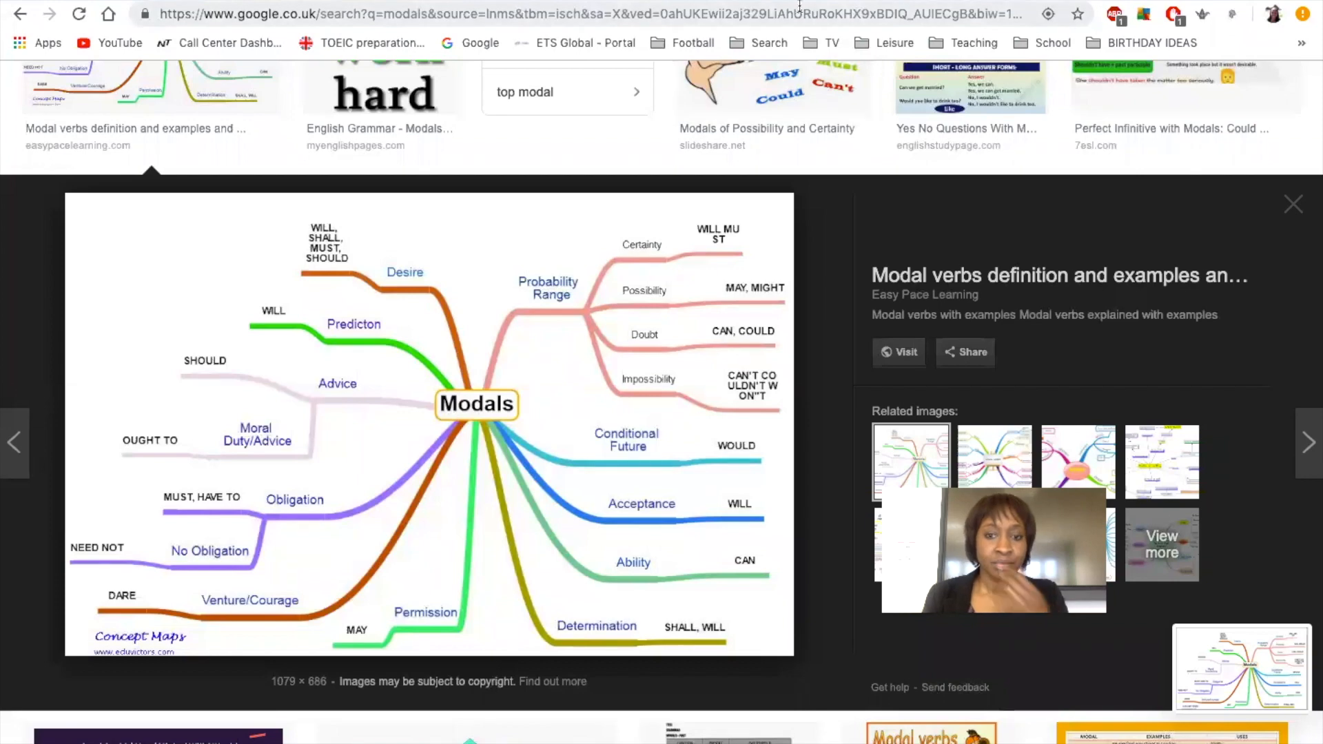
key("ctrl+Tab")
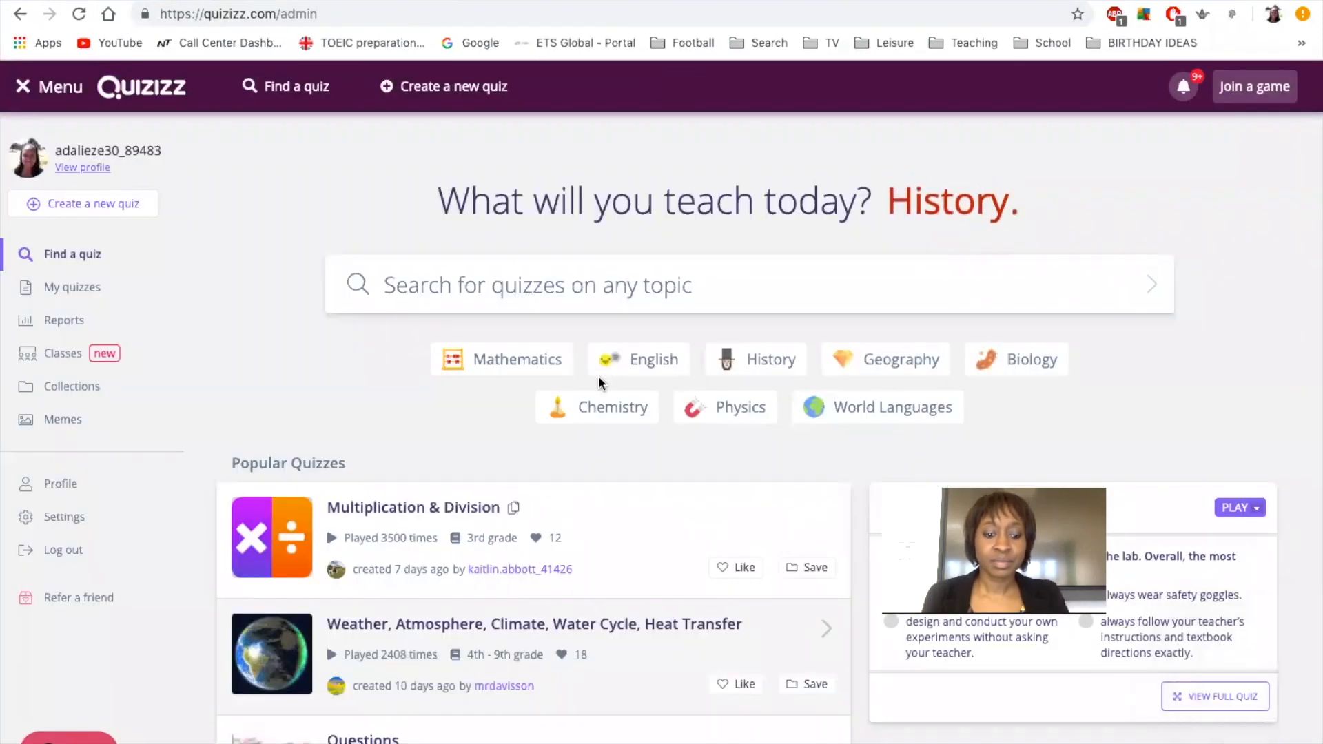
Back in Safari, upload the mind-map screenshot from the Desktop as the quiz's title image.
key("ctrl+Up")
left_click(831, 15)
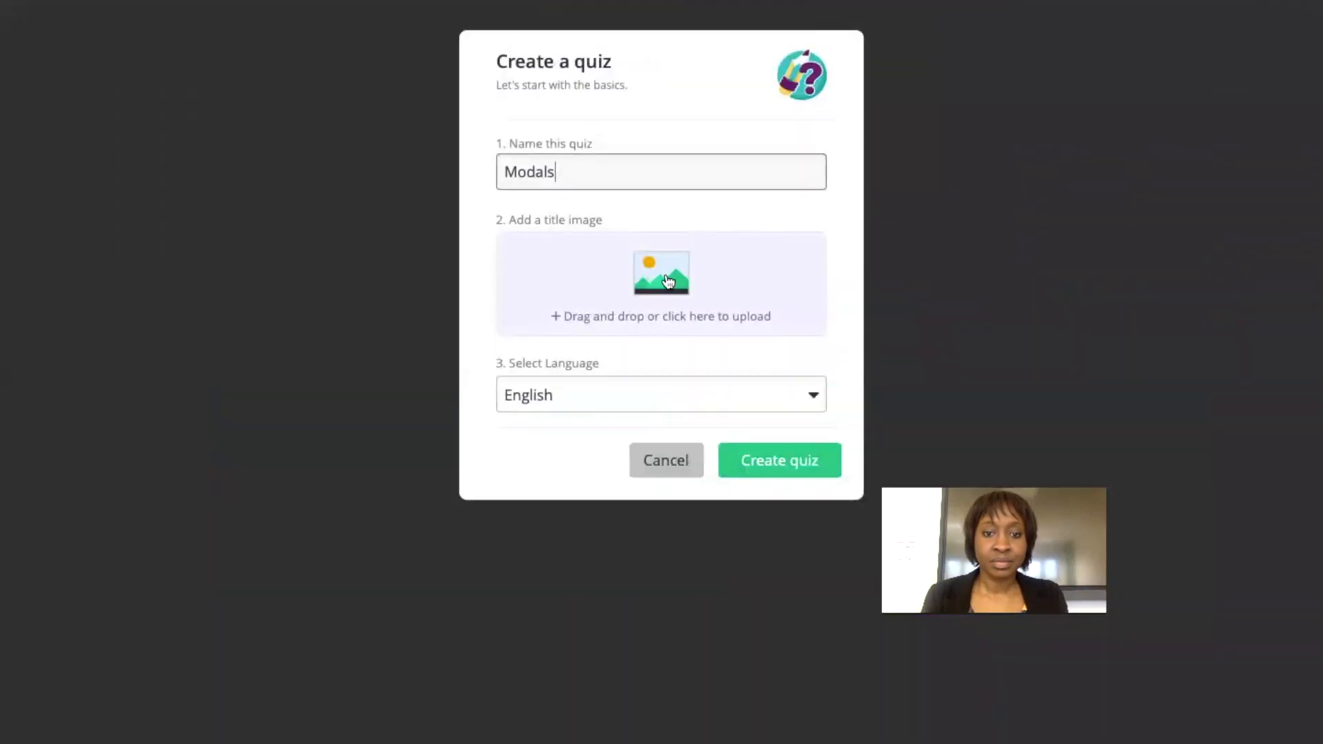
left_click(668, 281)
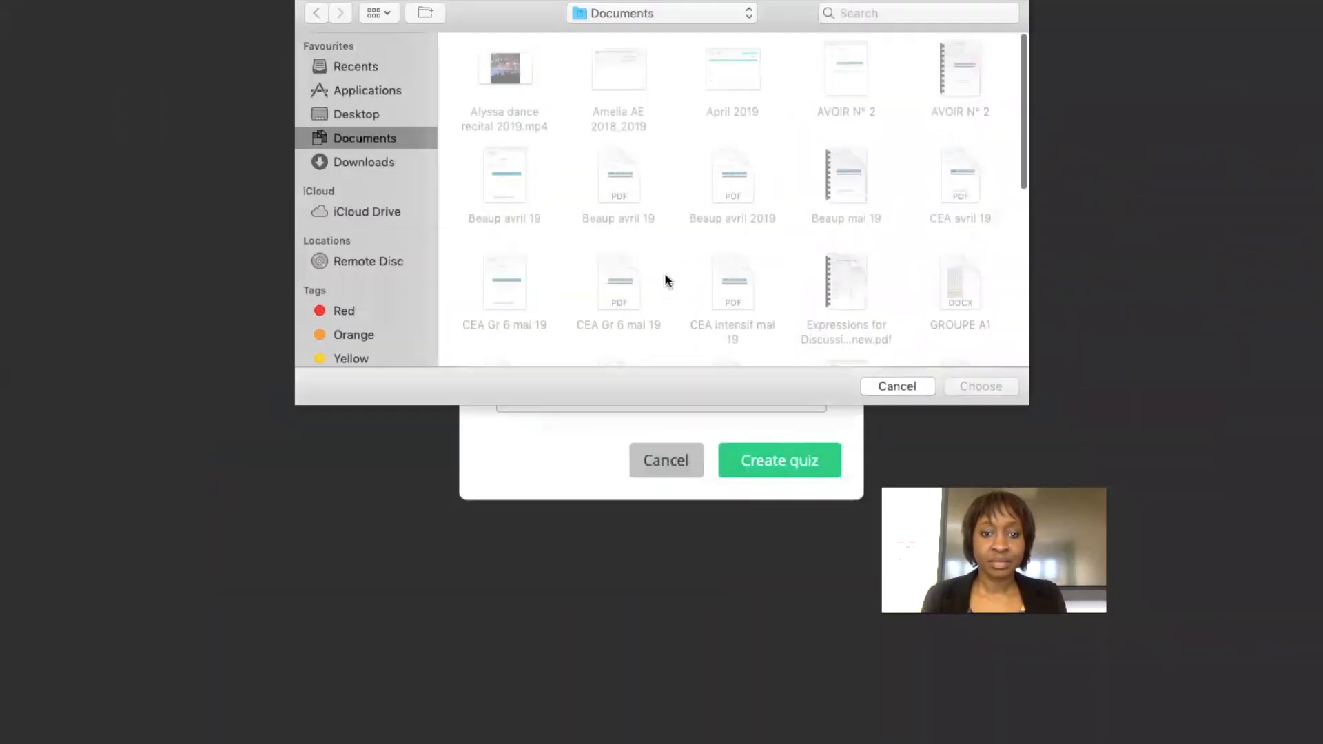
left_click(360, 118)
left_click(814, 82)
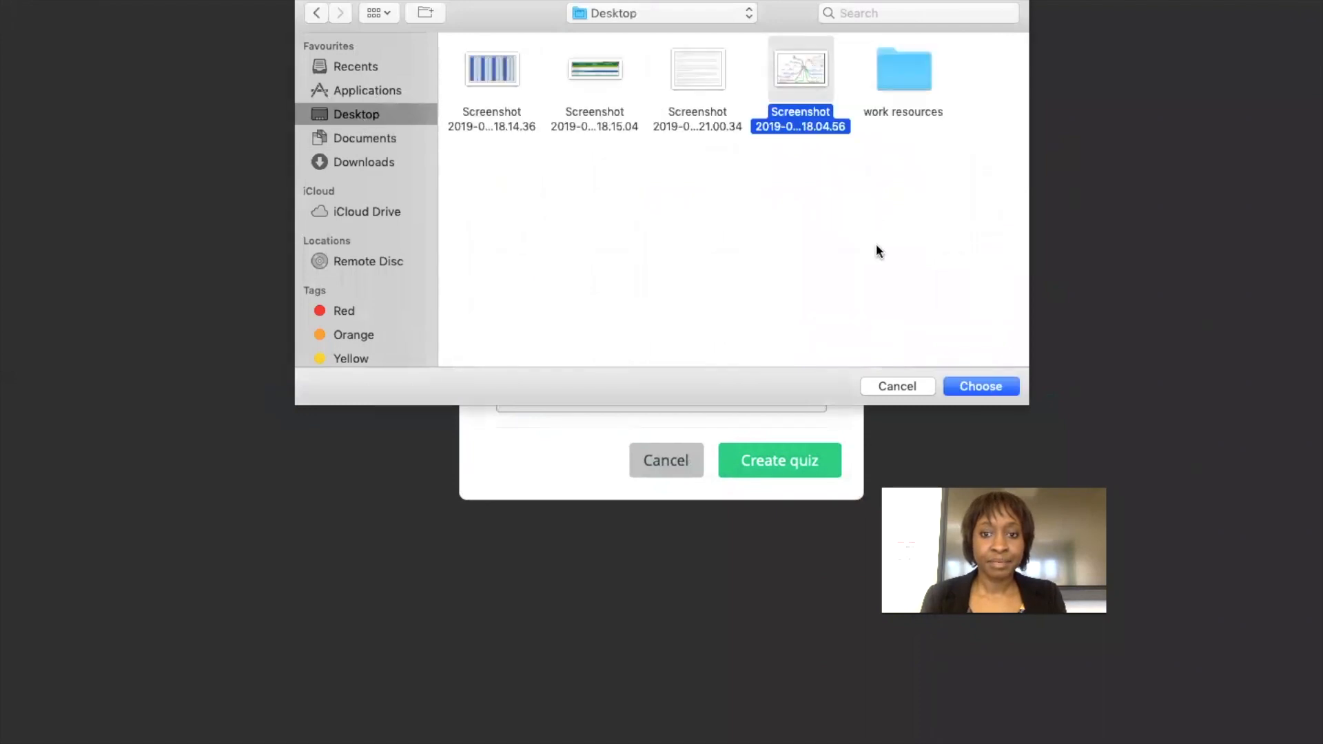
left_click(980, 387)
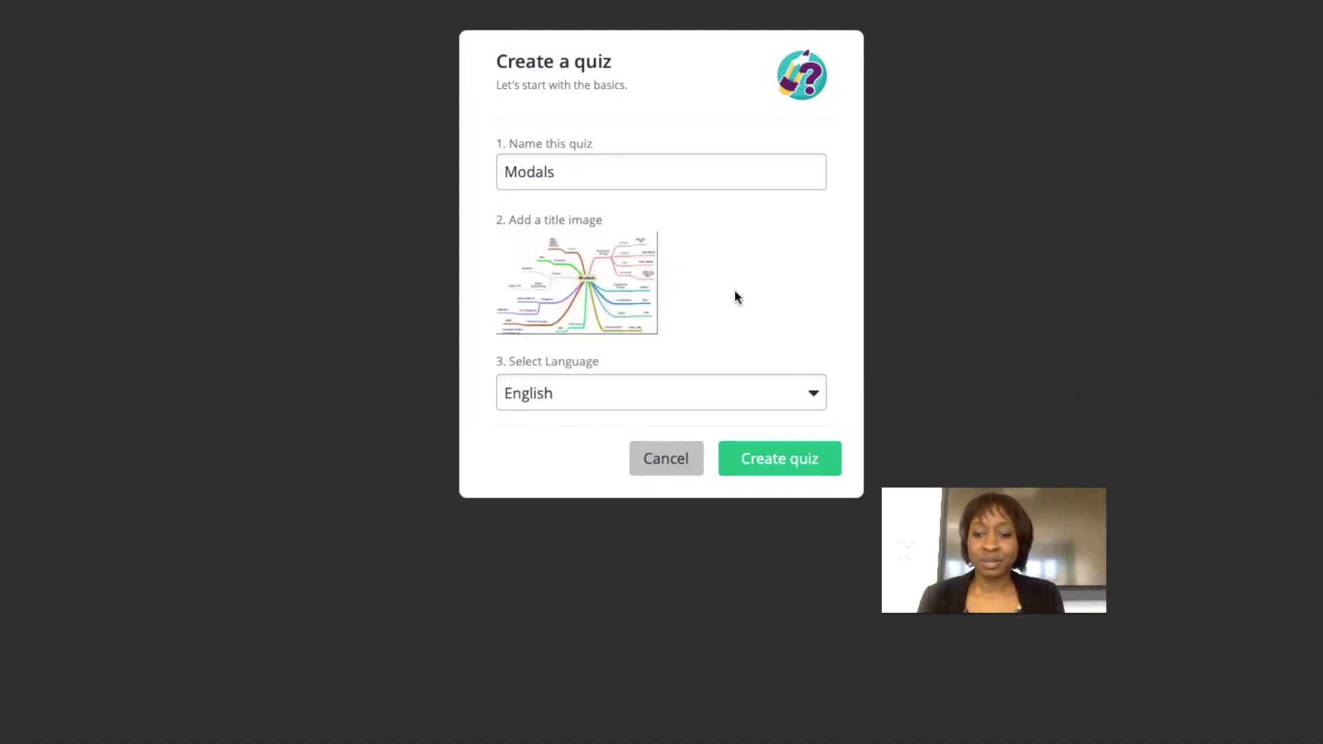
Create the Modals quiz and write Question 1: 'The fire spread through the building very quickly, but fortunately everybody ……'.
left_click(752, 471)
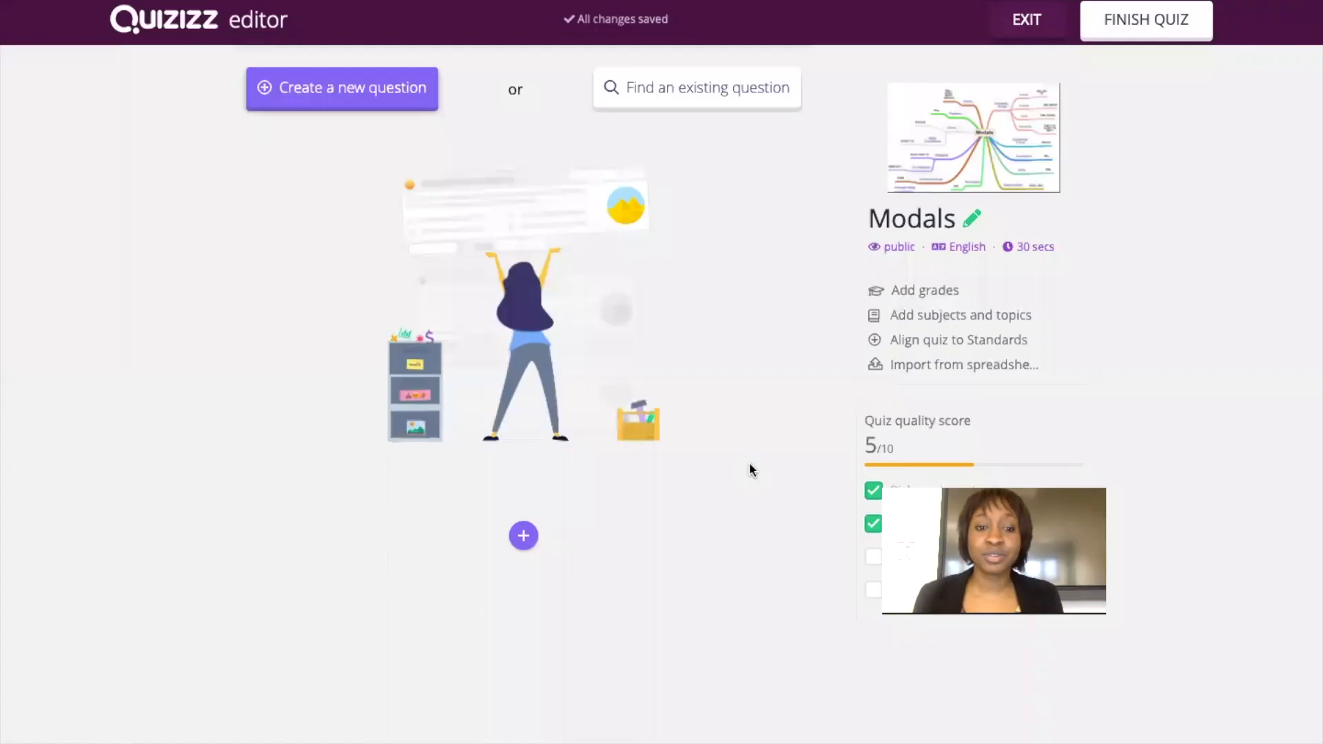
left_click(357, 97)
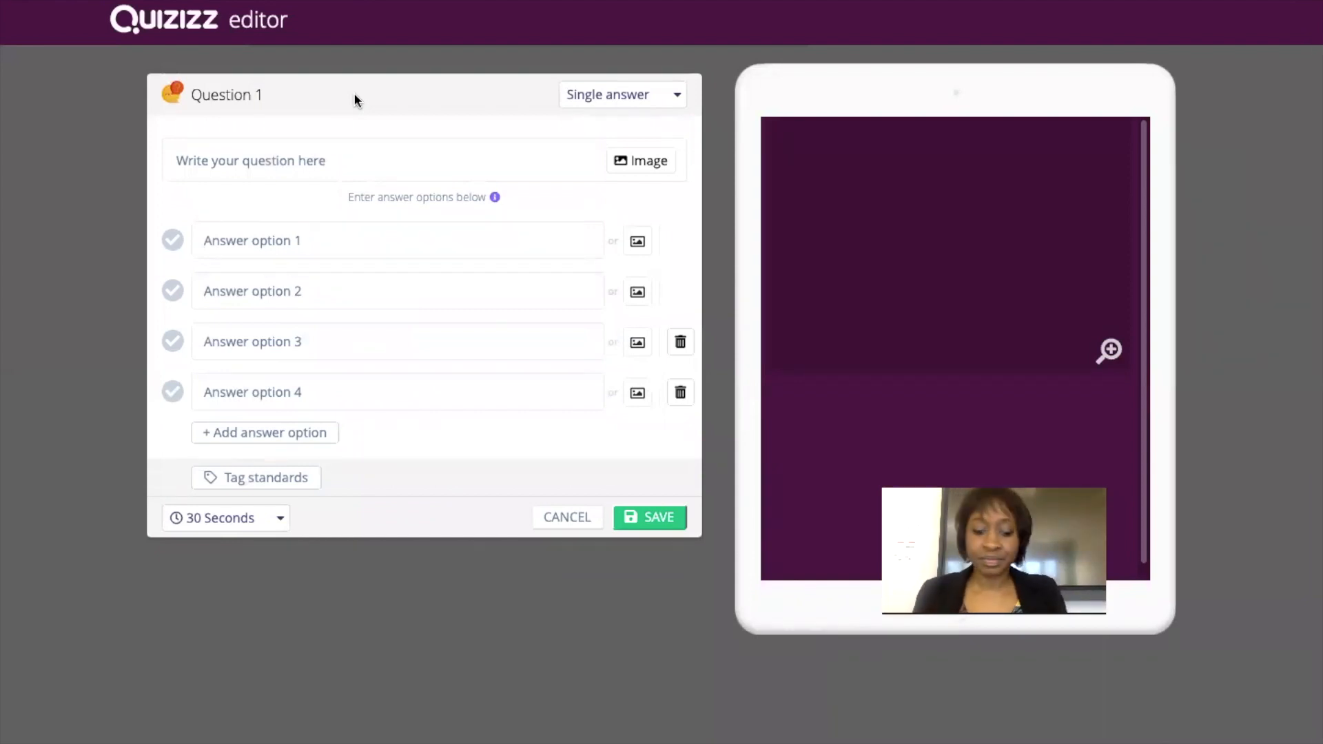
left_click(324, 160)
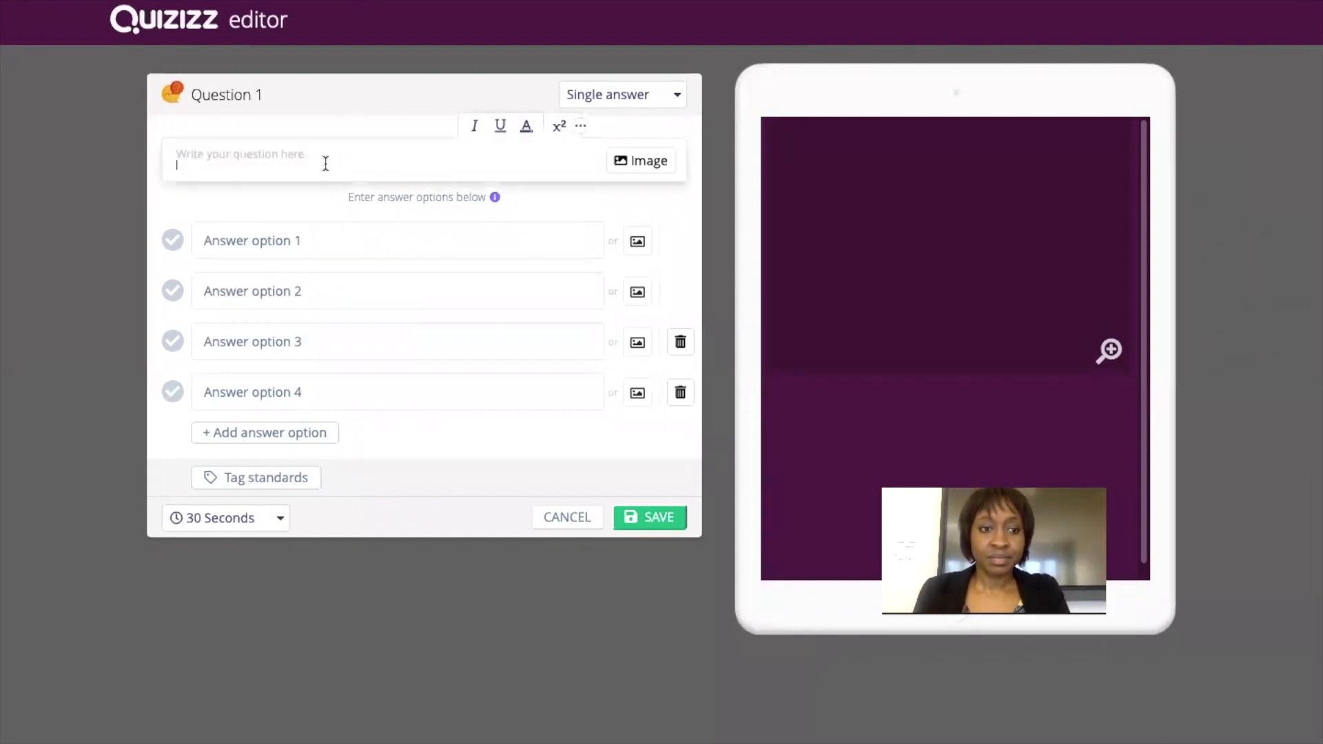
type("The ")
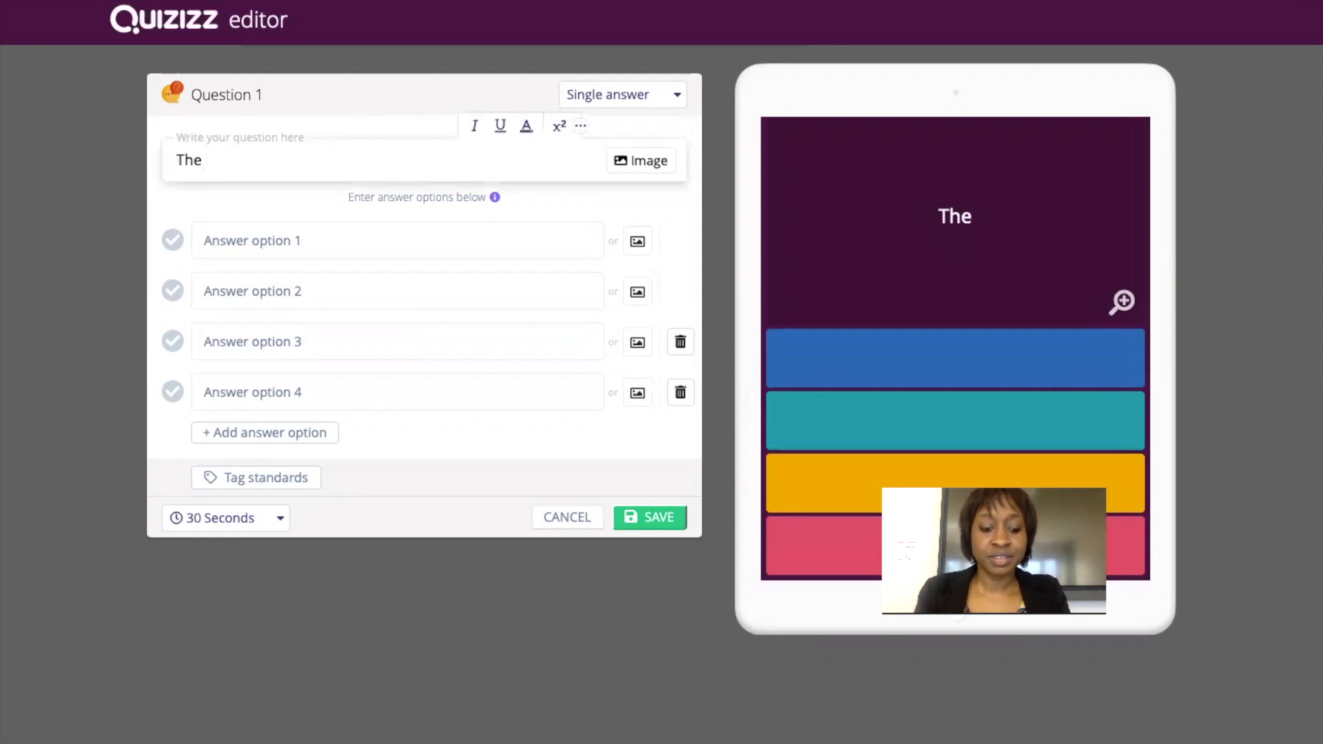
type("fire spread thro")
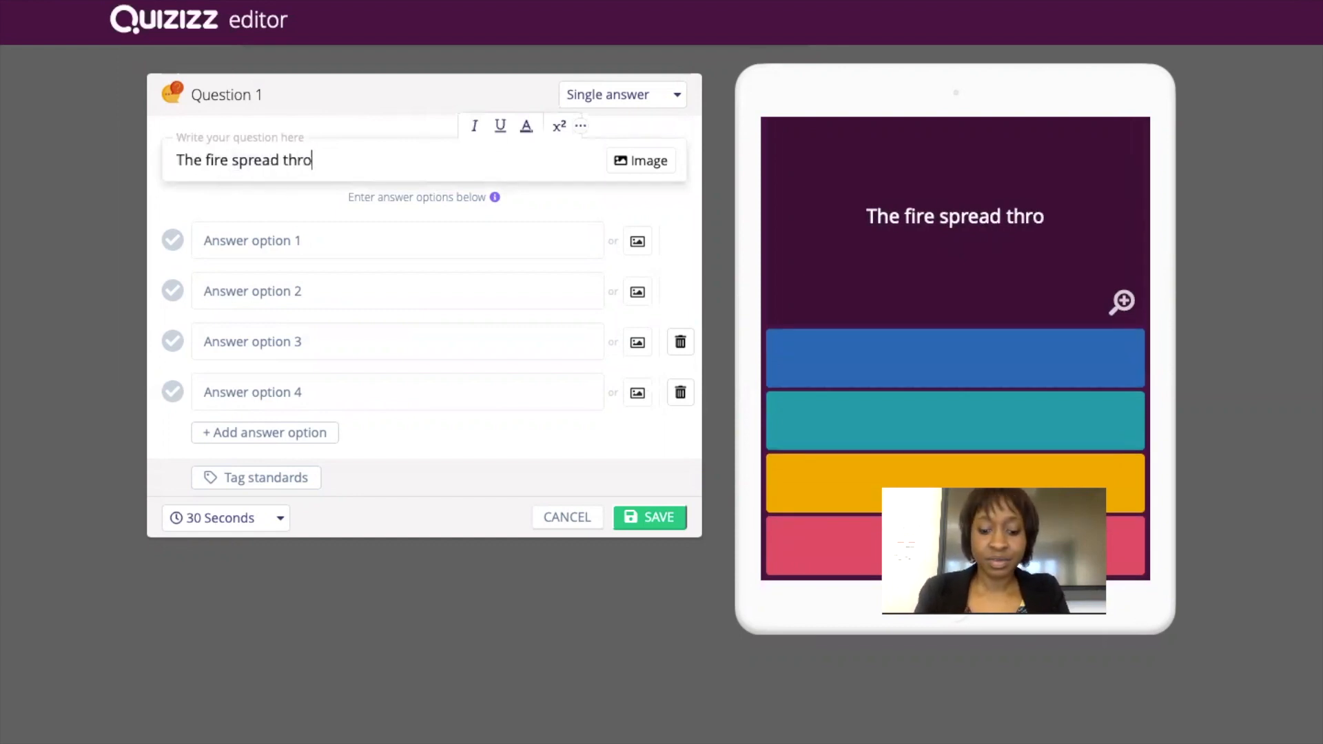
type("ugh the building ")
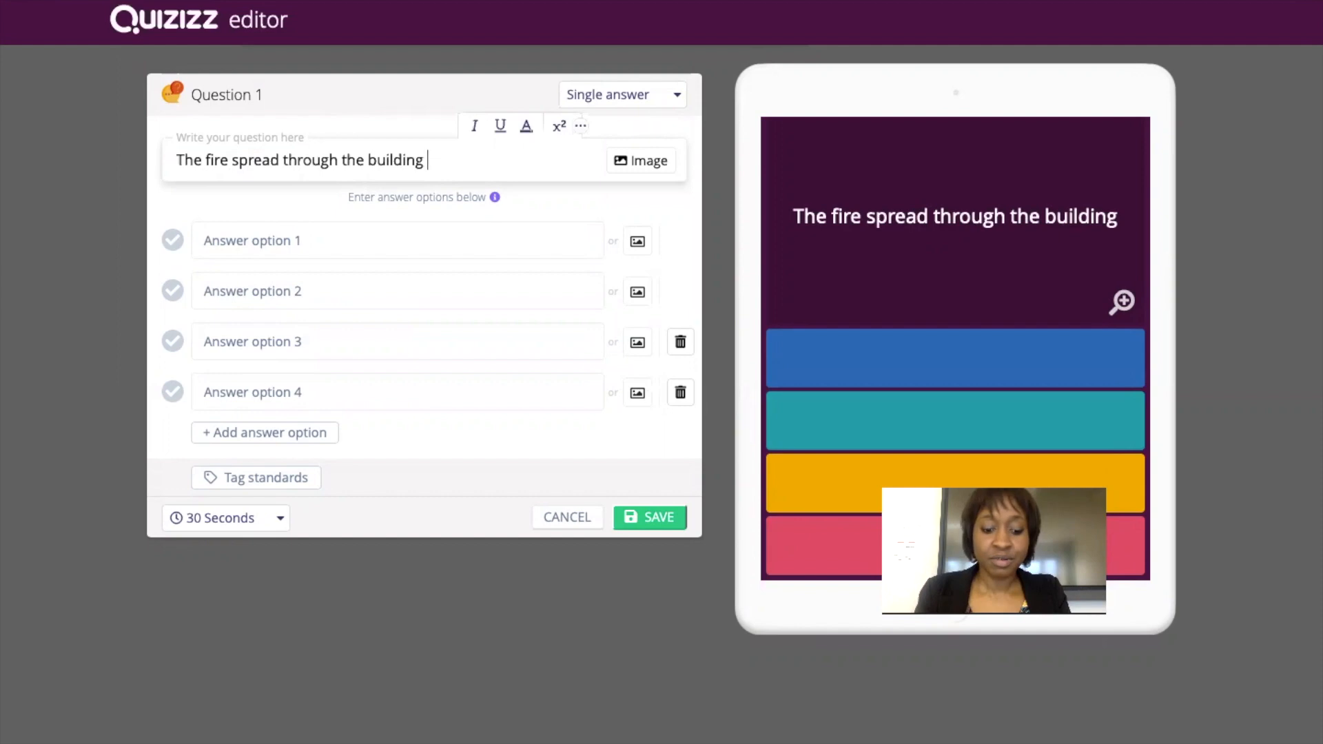
type("very quickly, but")
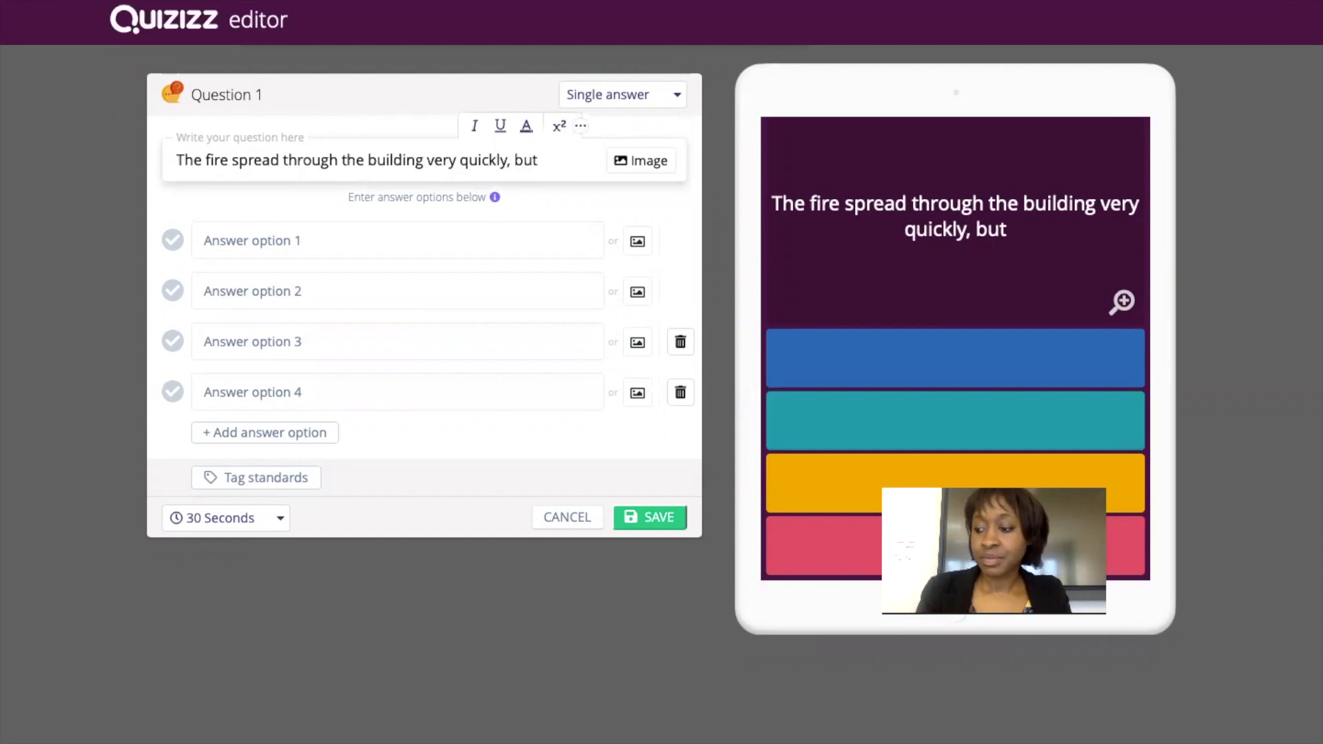
type(" for")
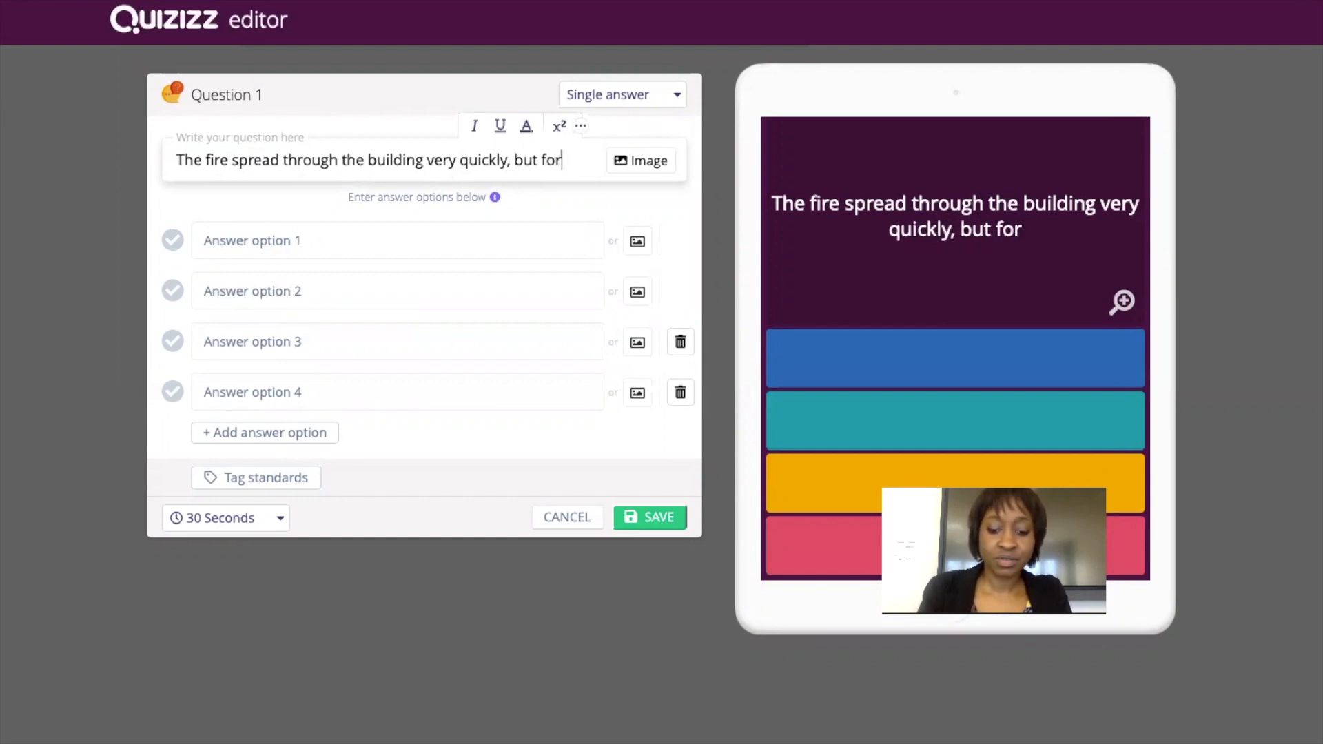
type("tunately e")
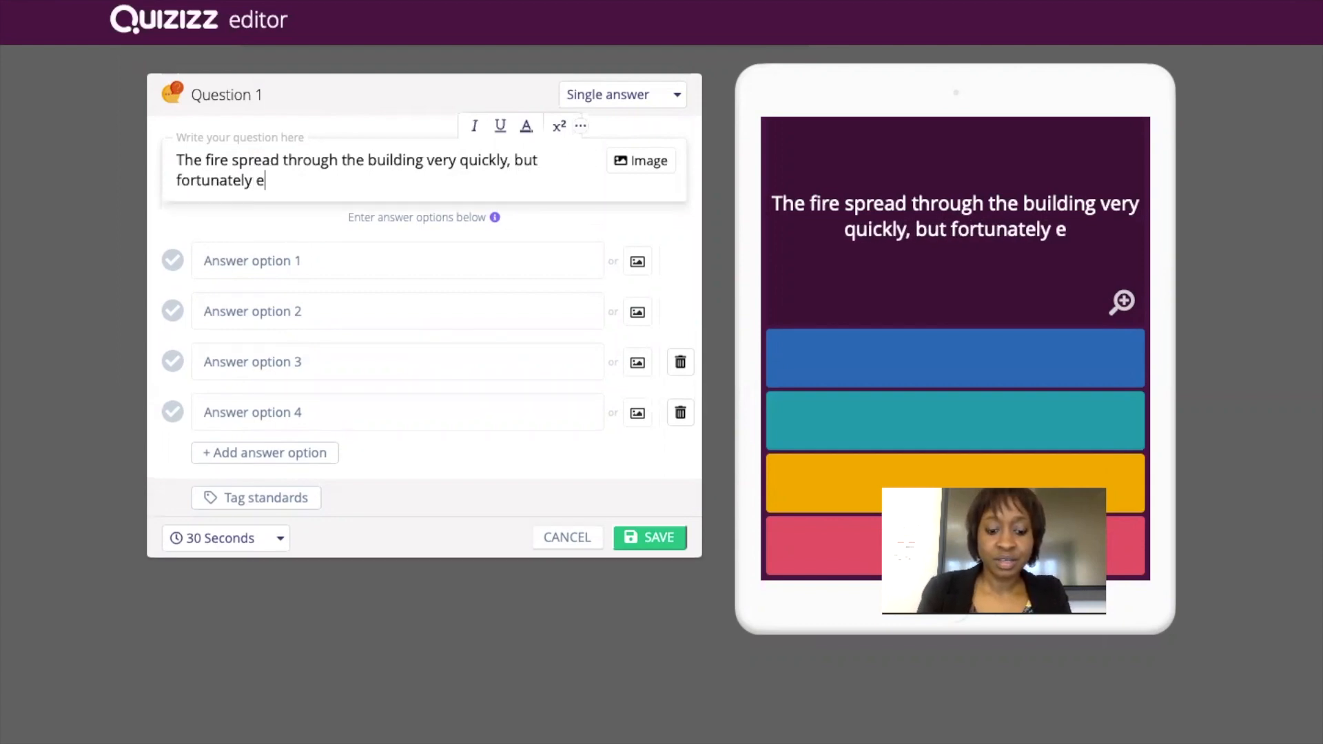
type("verybody ")
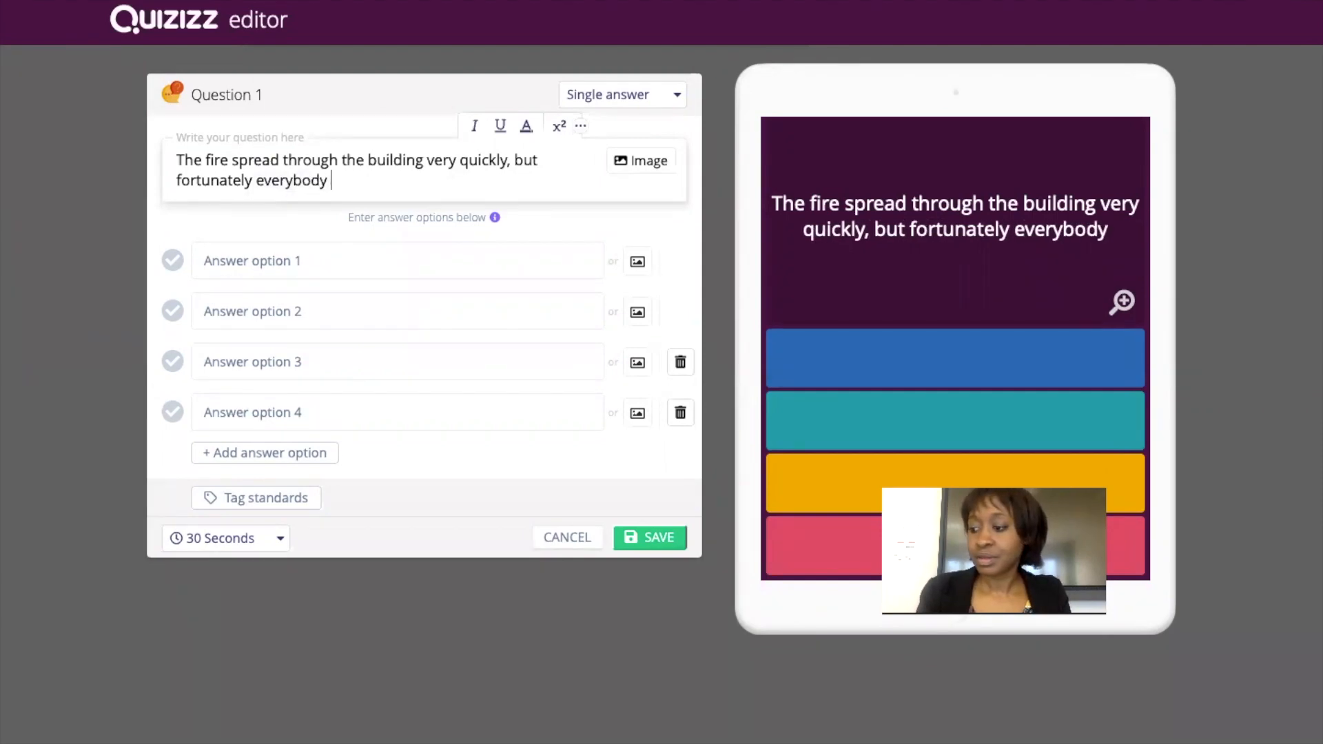
type("....")
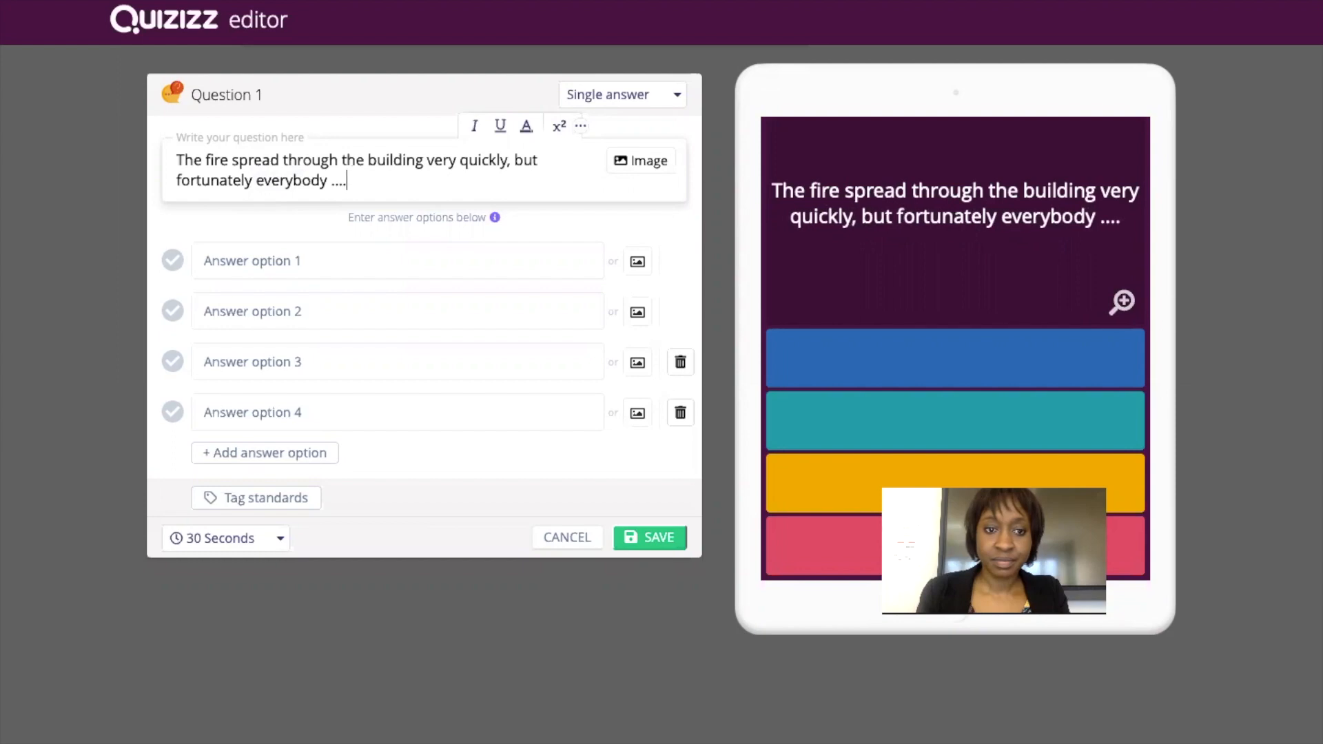
type("..................")
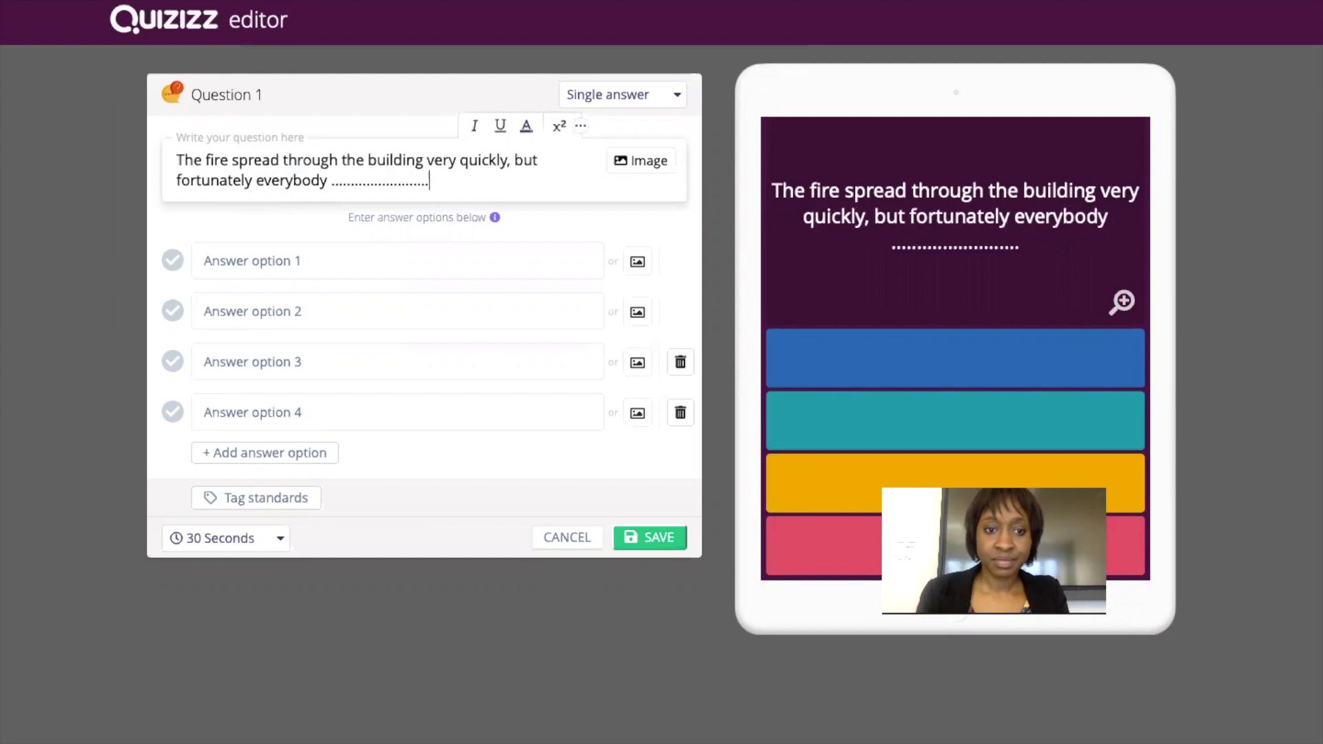
Enter answer options 'was able to escape', 'managed to escape' and 'could escape'.
left_click(246, 268)
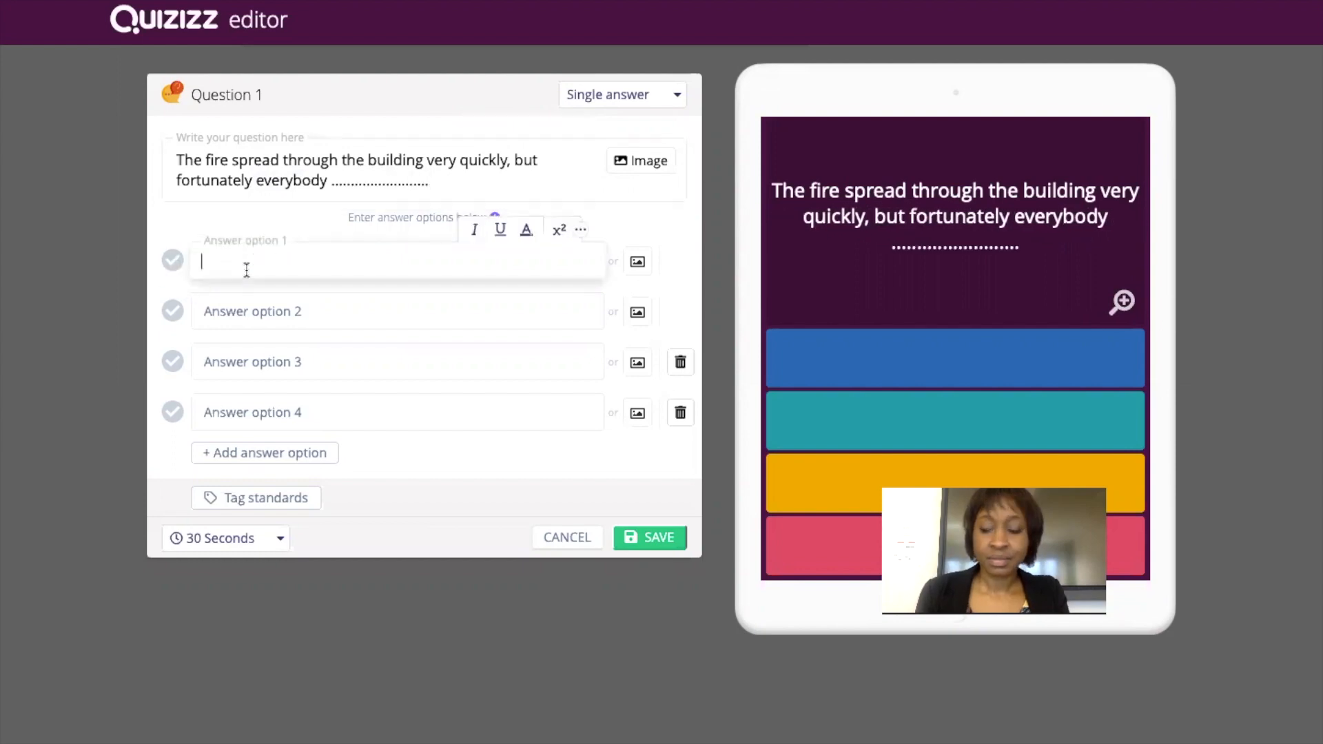
type("was ab")
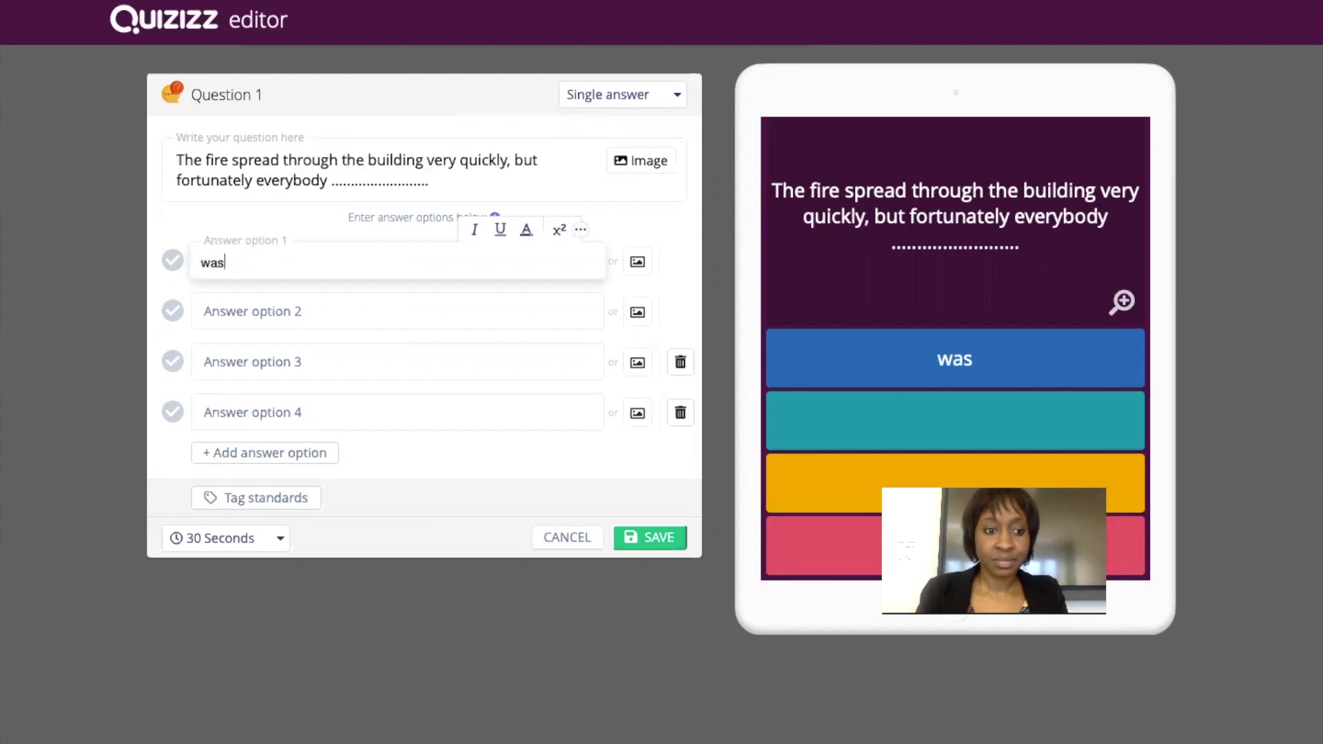
type("o ")
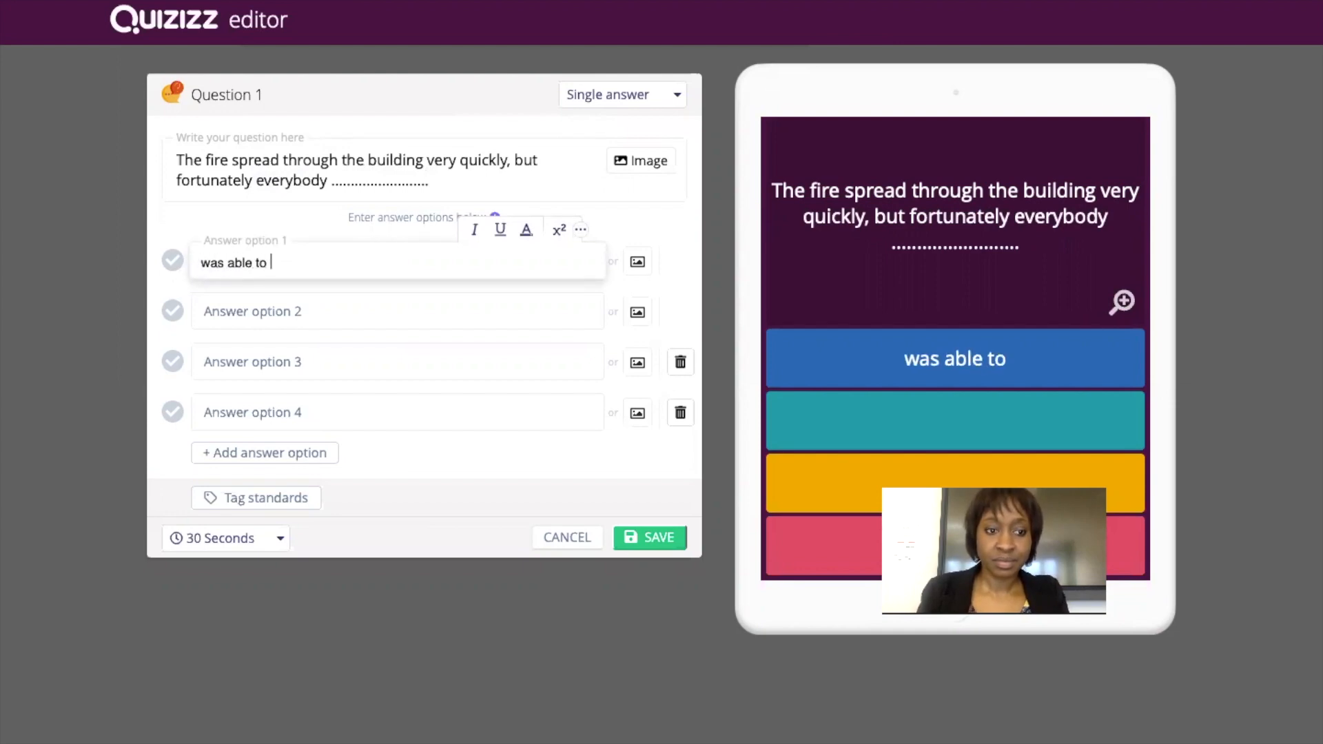
type("escape")
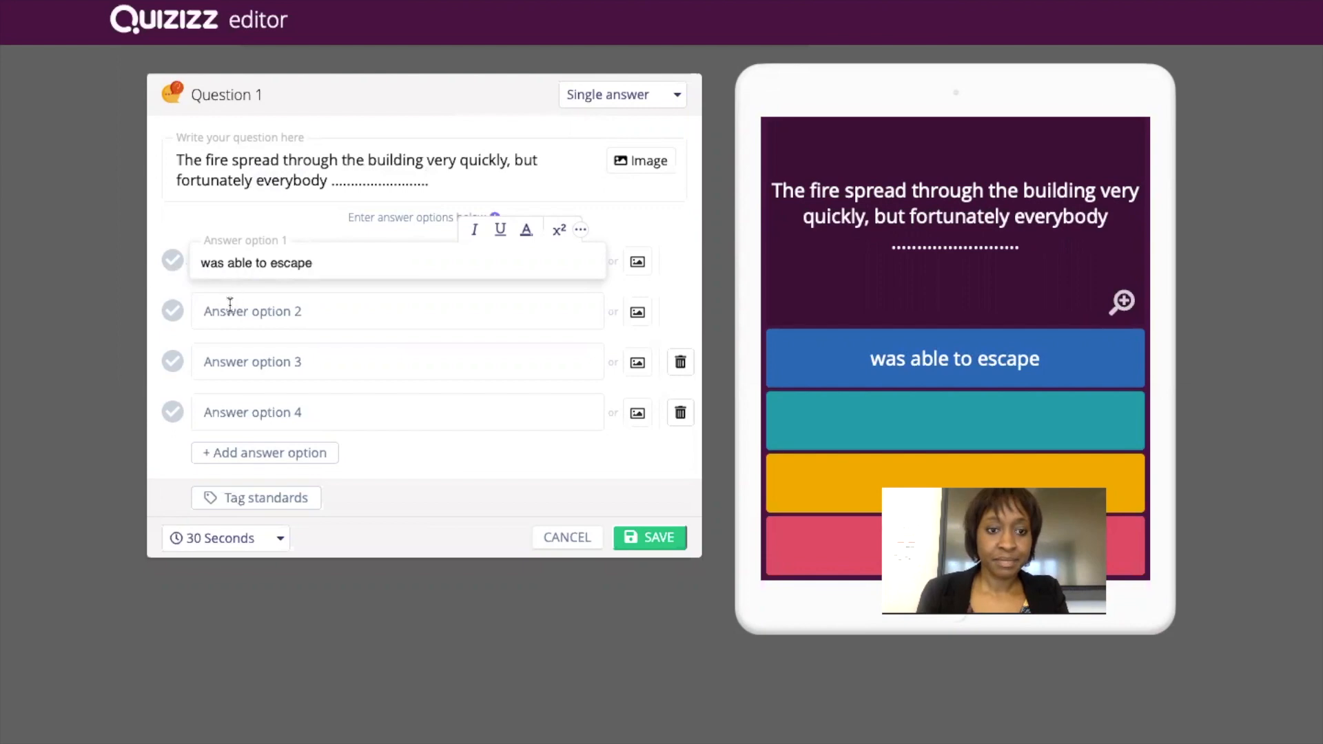
type("managed to escape")
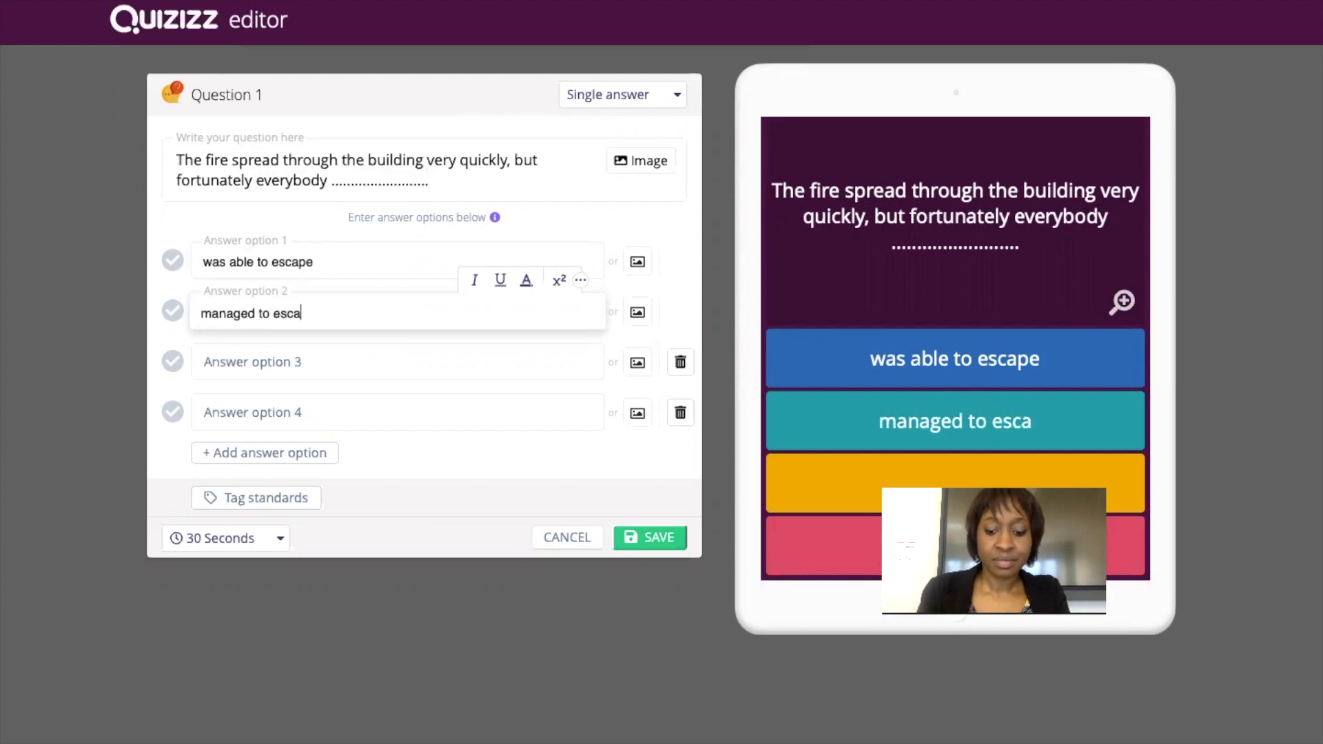
left_click(223, 366)
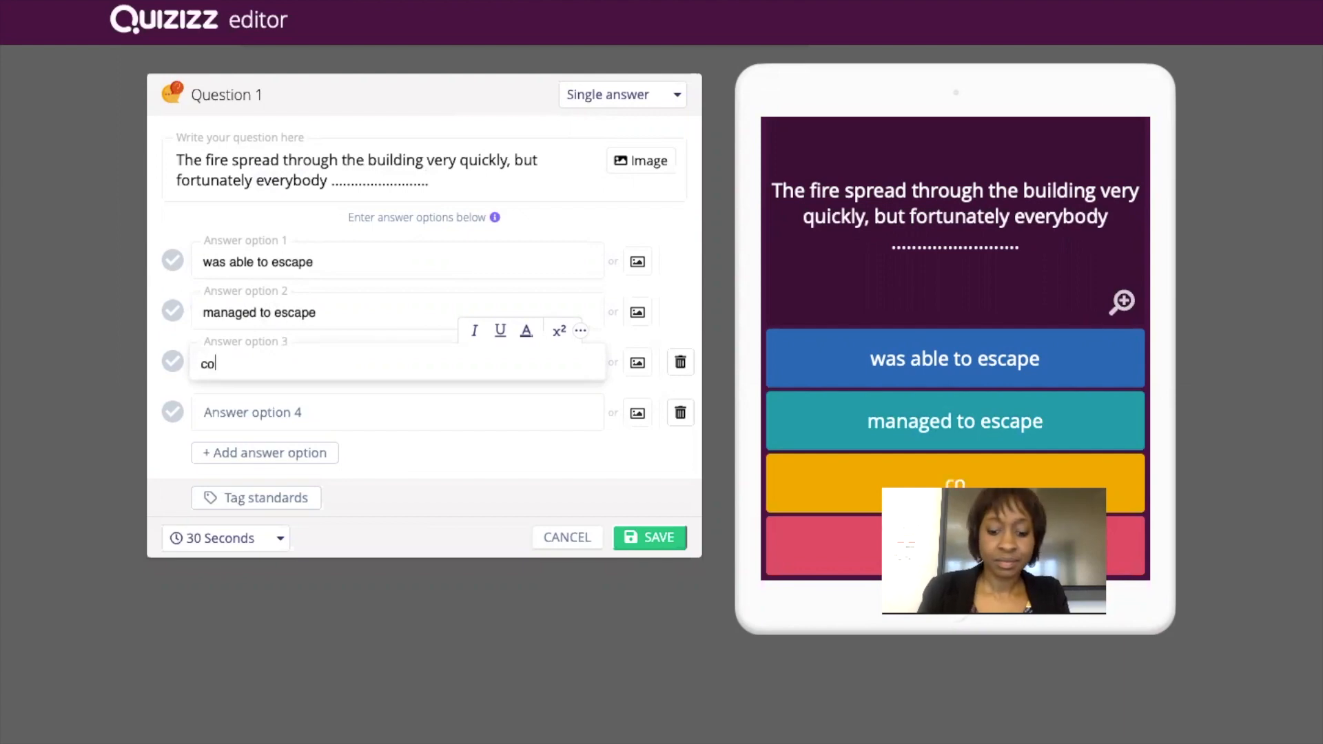
type("could escape")
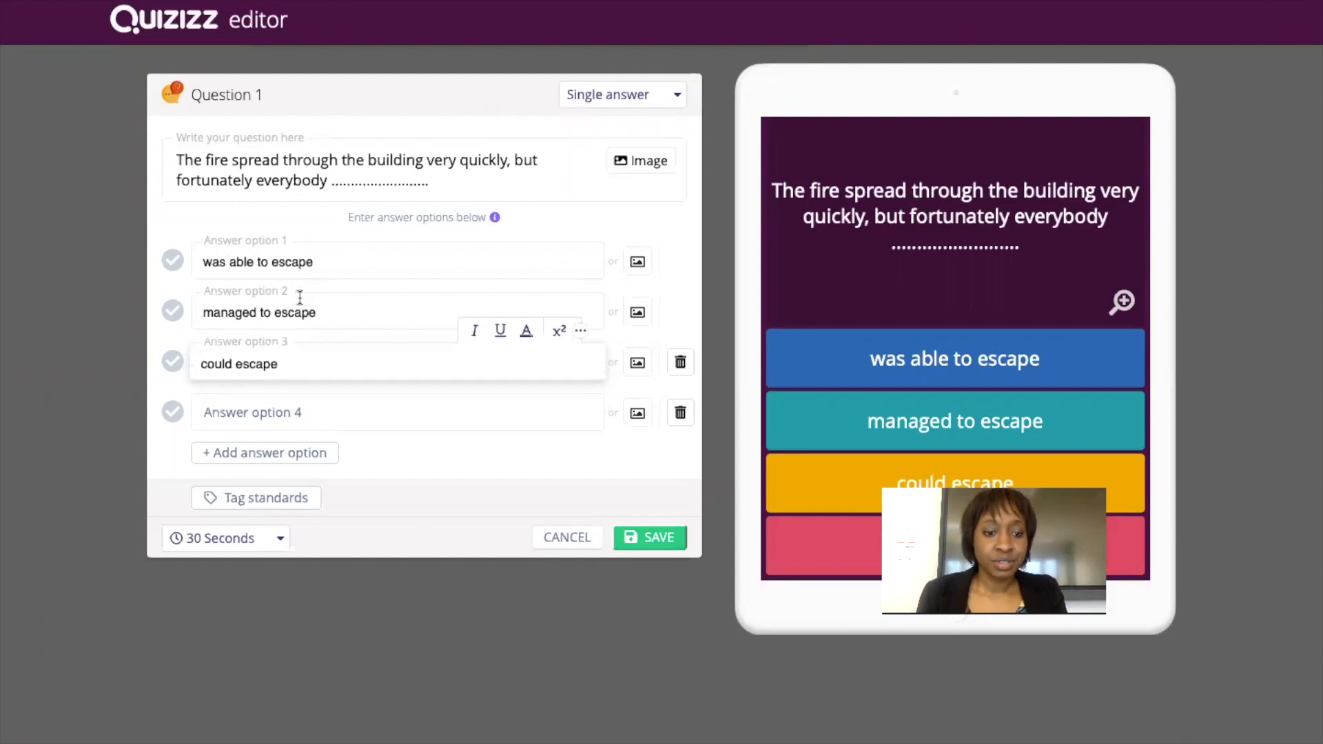
Make Question 1 multi-select with 'was able to escape' and 'managed to escape' marked correct.
left_click(668, 97)
left_click(635, 146)
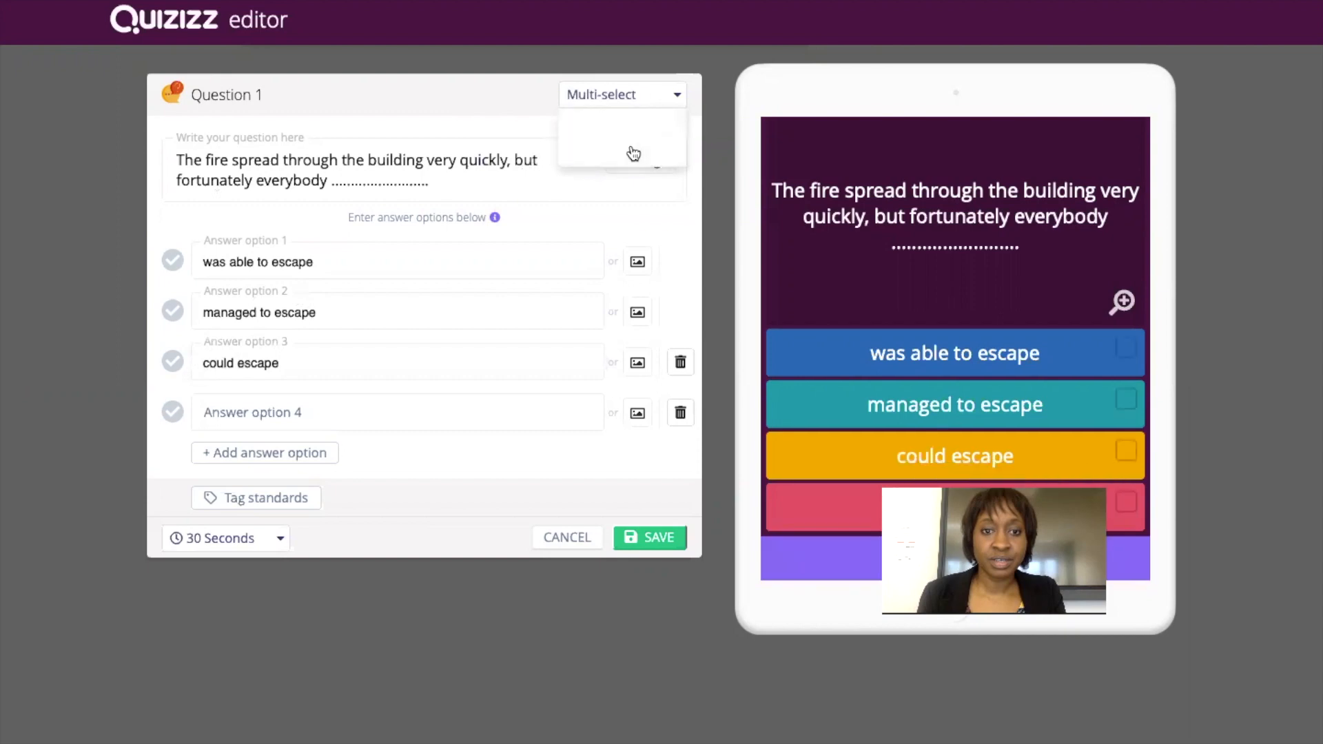
left_click(173, 262)
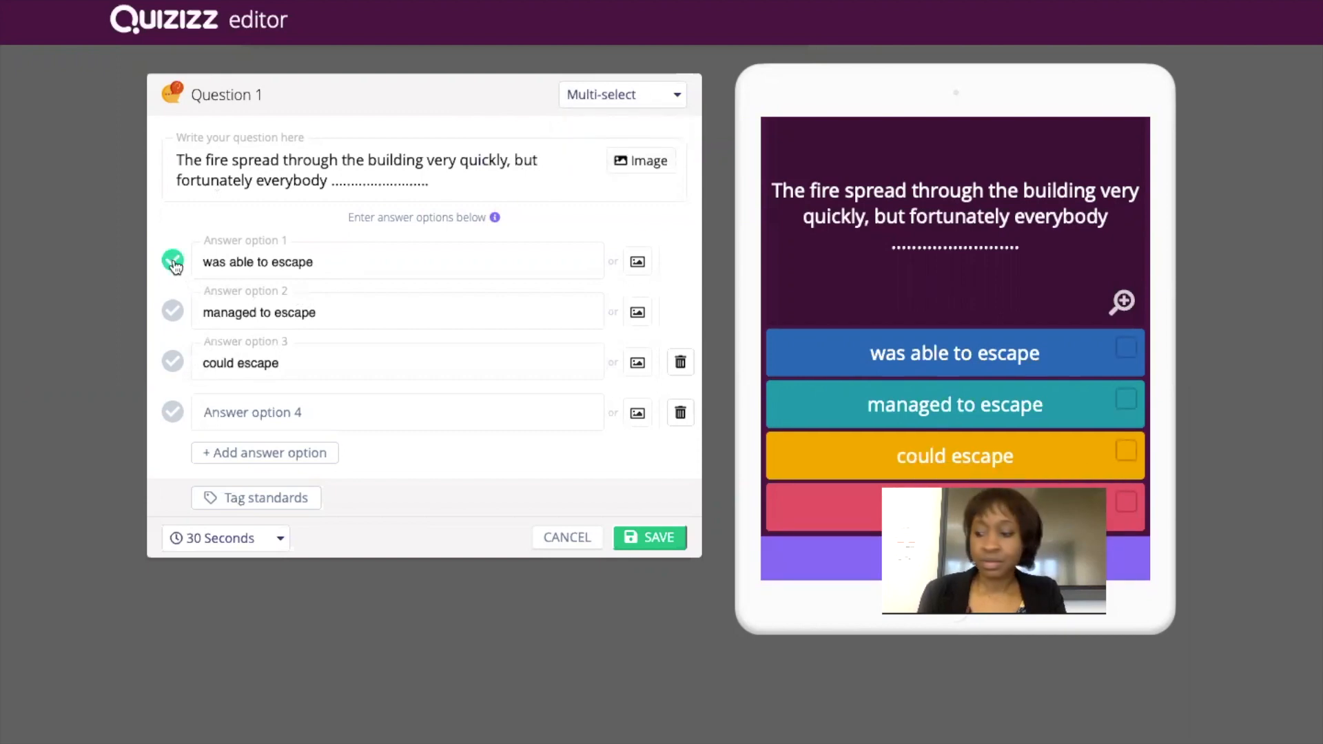
left_click(178, 315)
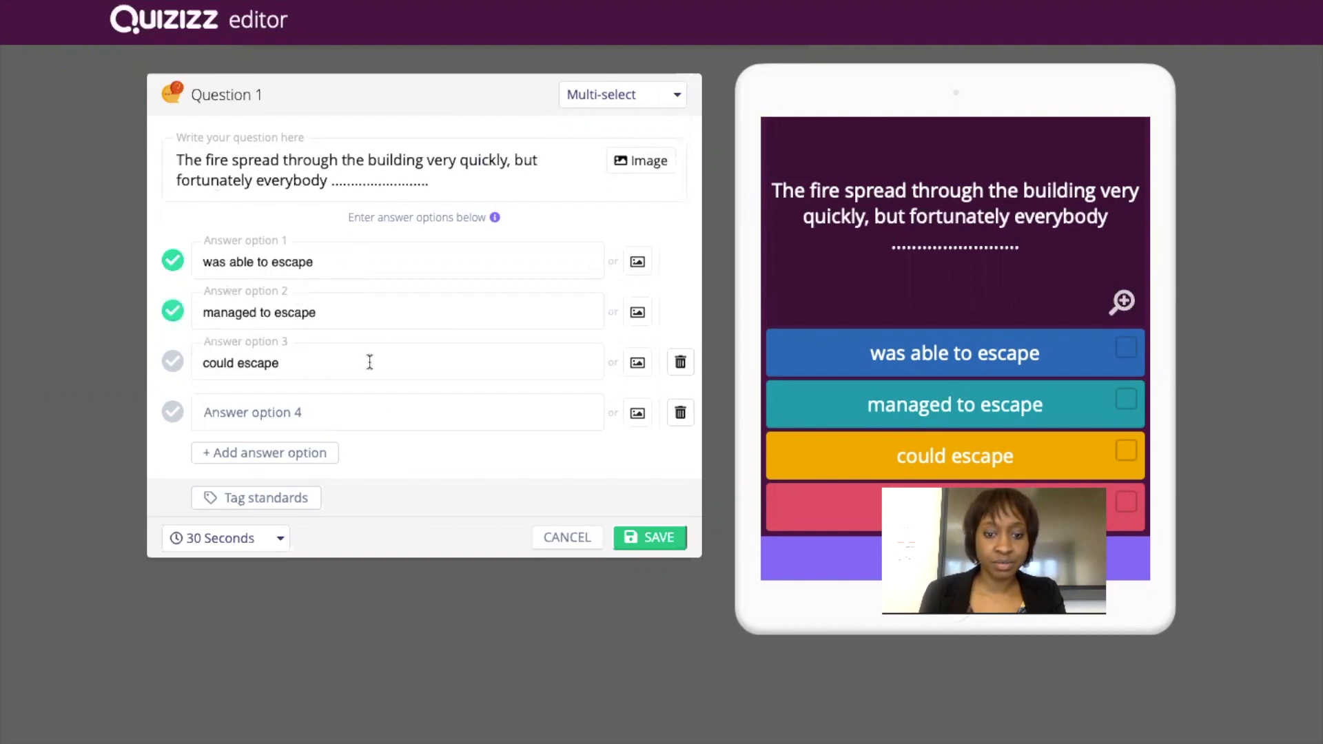
Cancel adding a question image and show all desktop spaces.
left_click(642, 161)
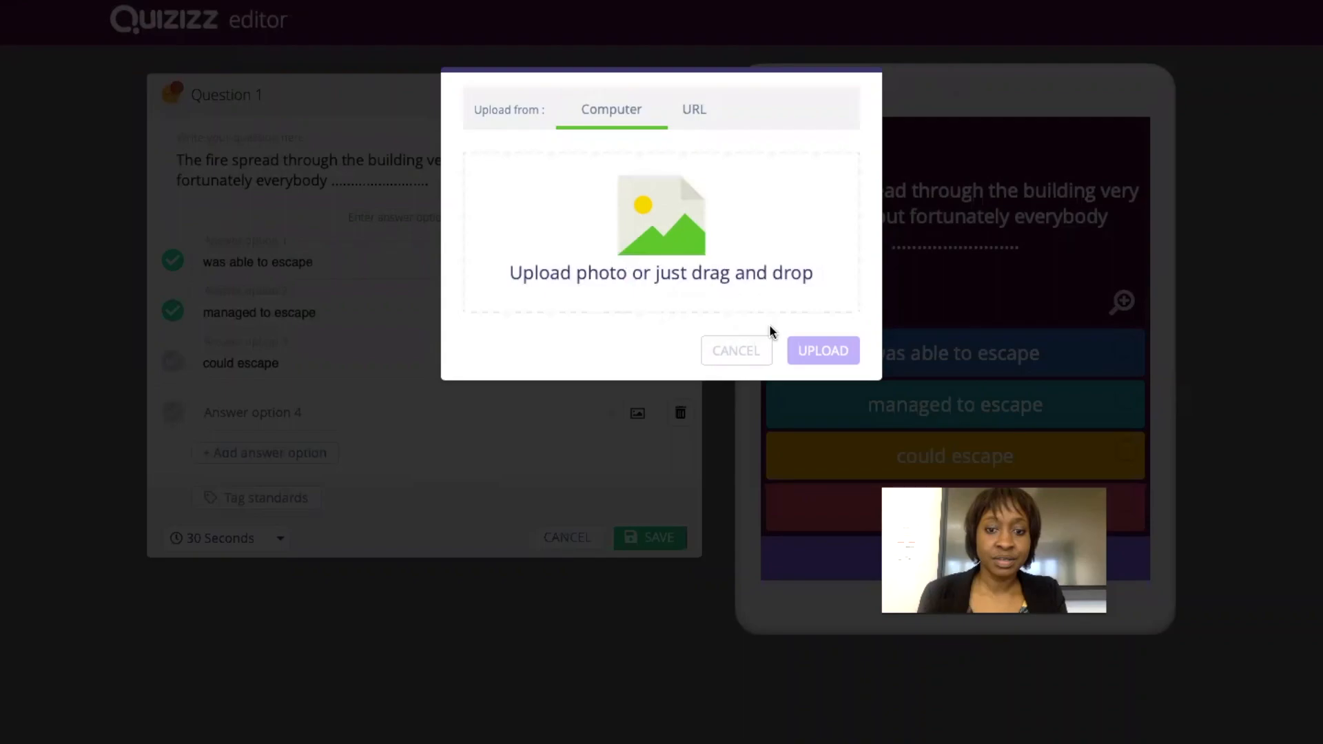
left_click(743, 350)
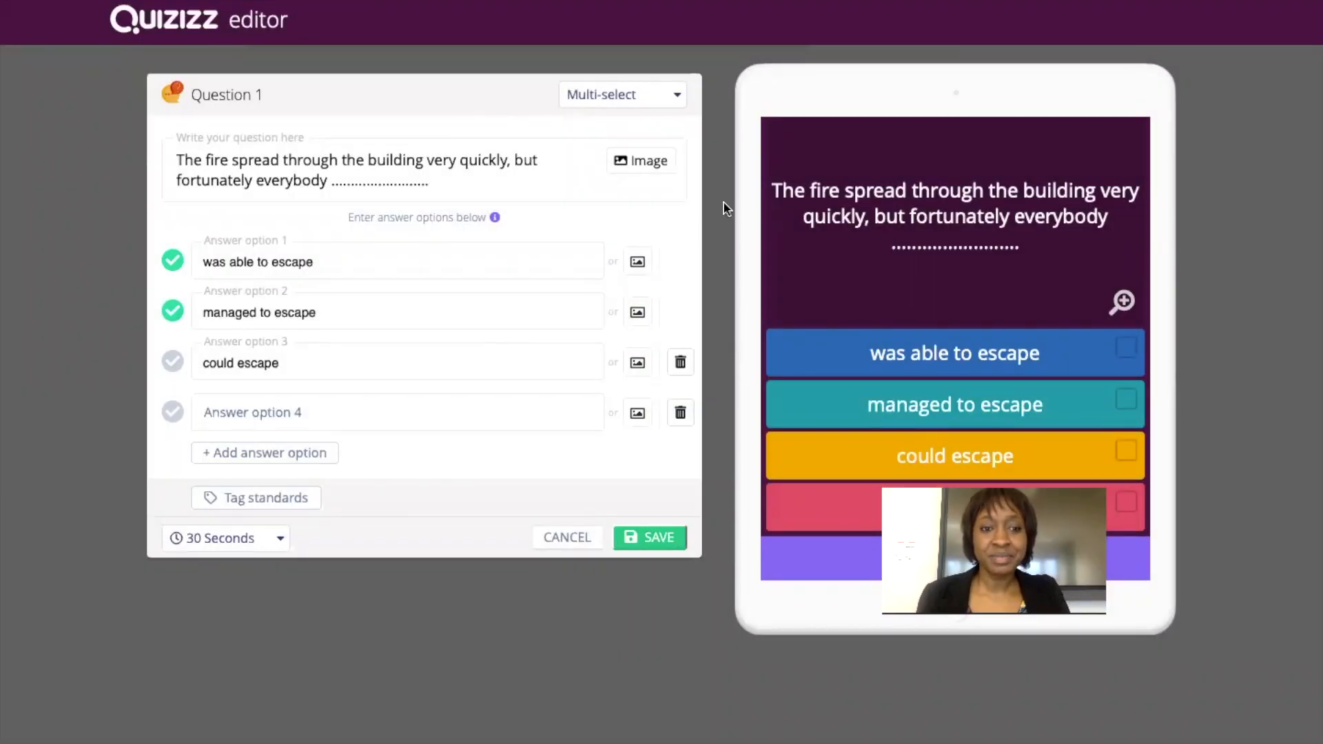
key("ctrl+Up")
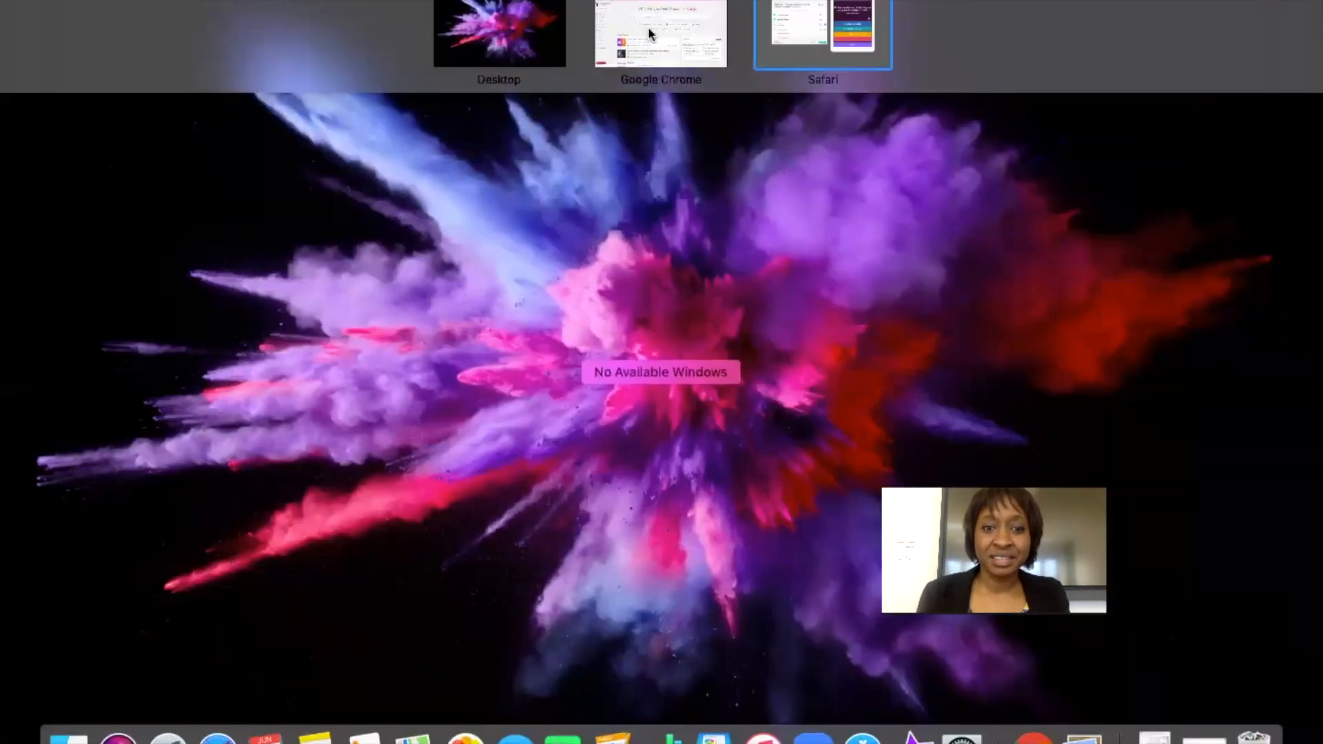
Switch to Chrome and browse the Bing Images results for 'fire in buildiing'.
left_click(650, 34)
left_click(401, 17)
left_click(1137, 18)
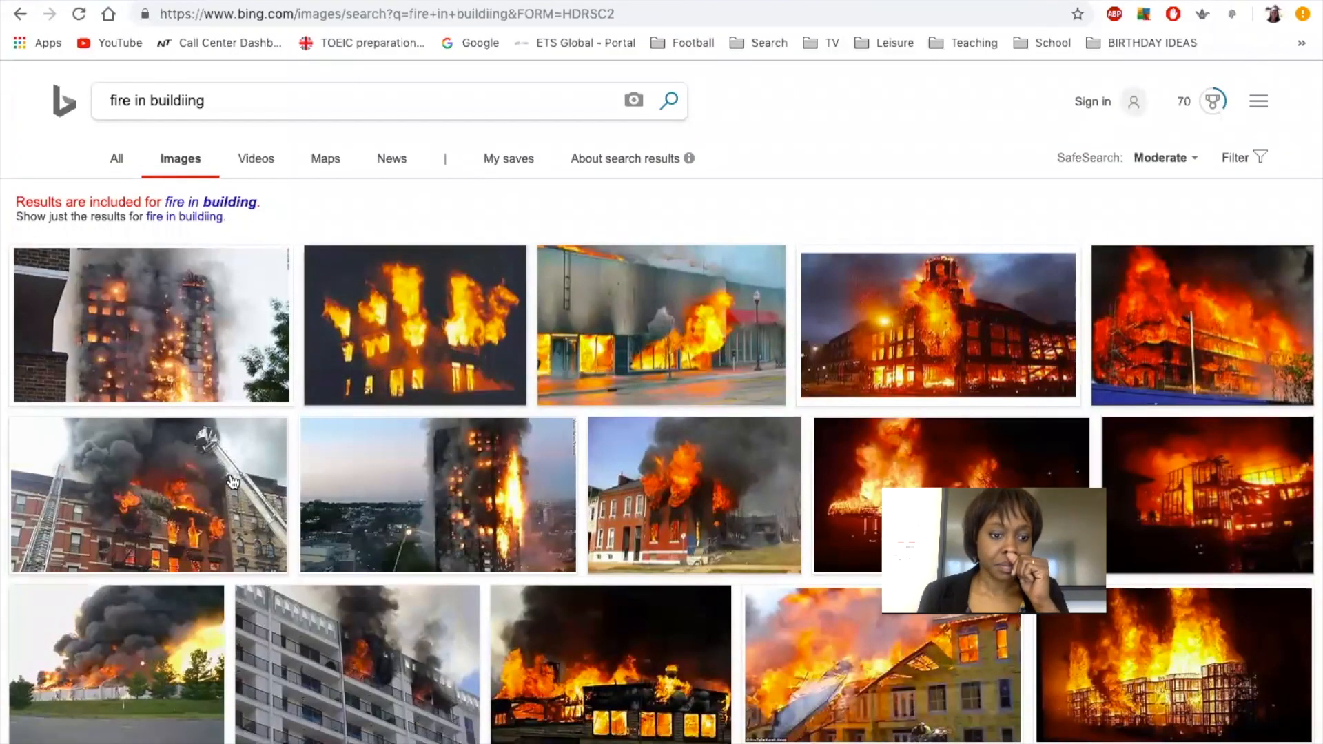
scroll(434, 631, "down", 5)
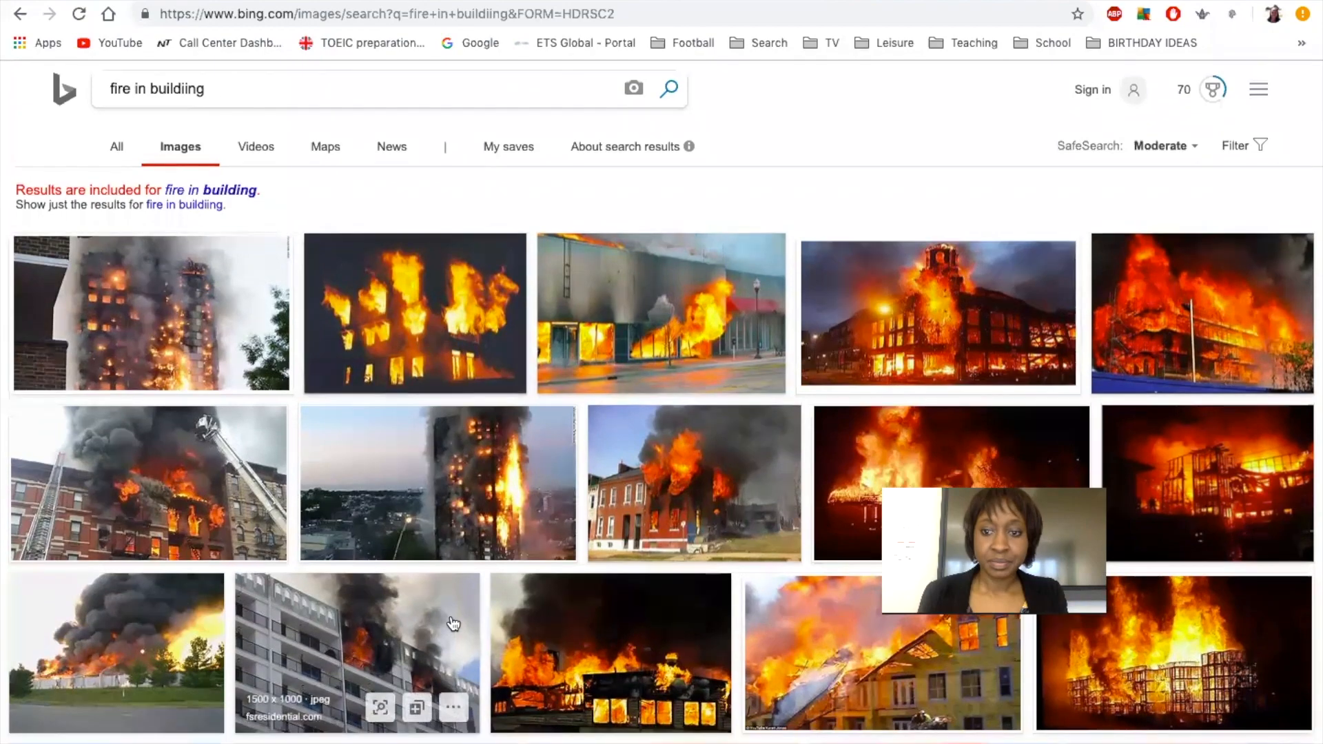
scroll(452, 624, "down", 5)
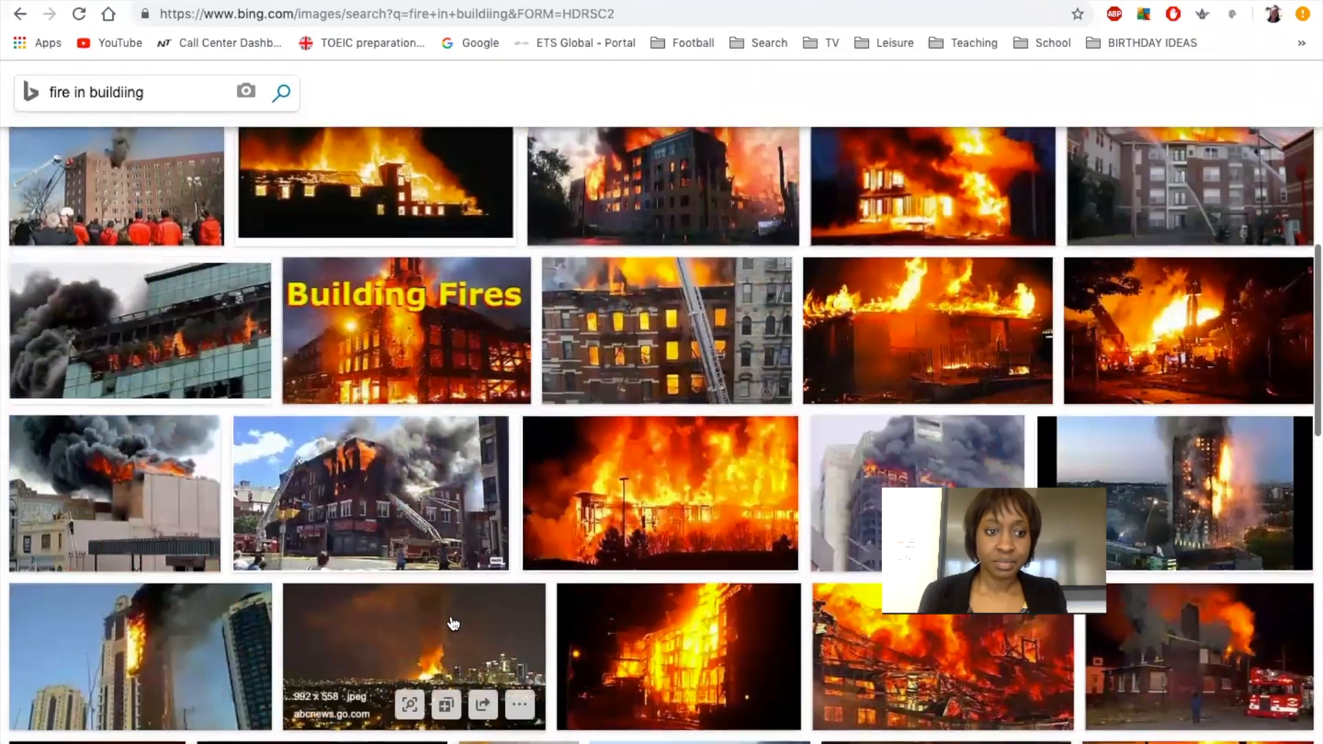
scroll(453, 621, "up", 1)
scroll(452, 622, "down", 3)
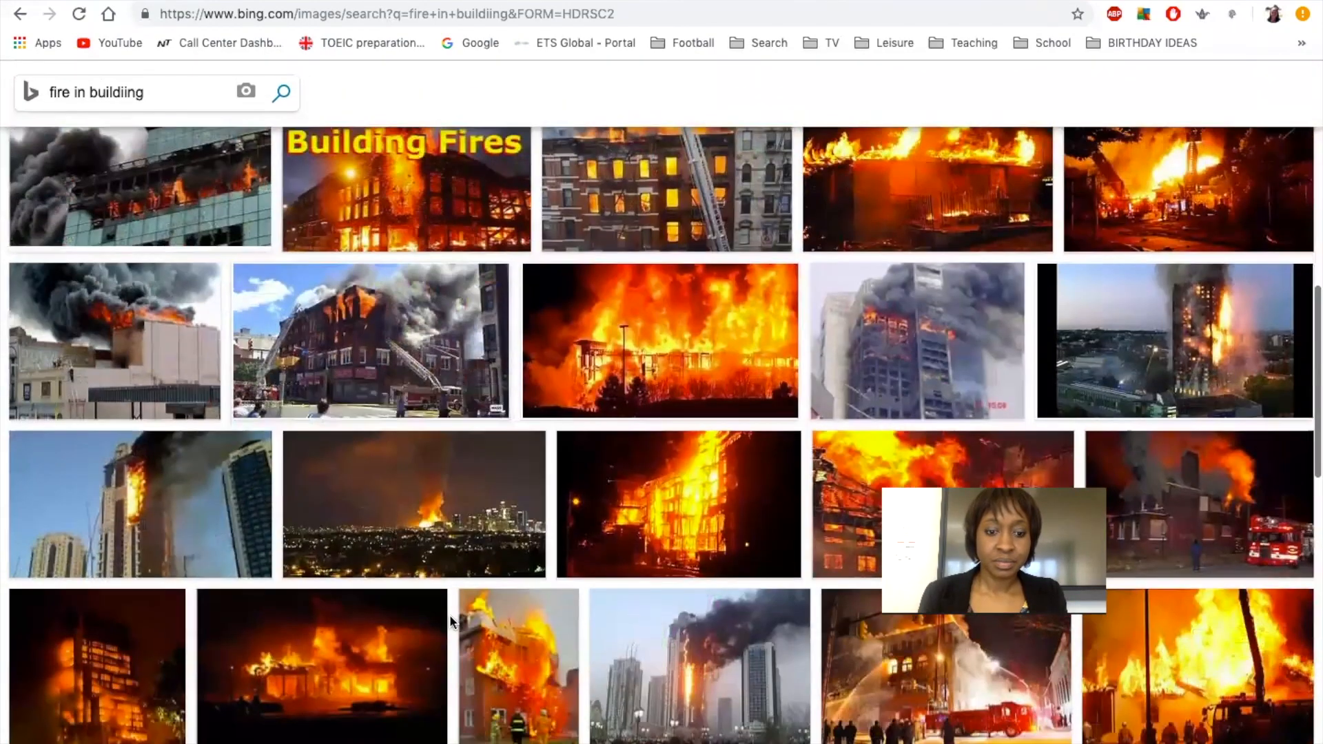
scroll(450, 615, "down", 5)
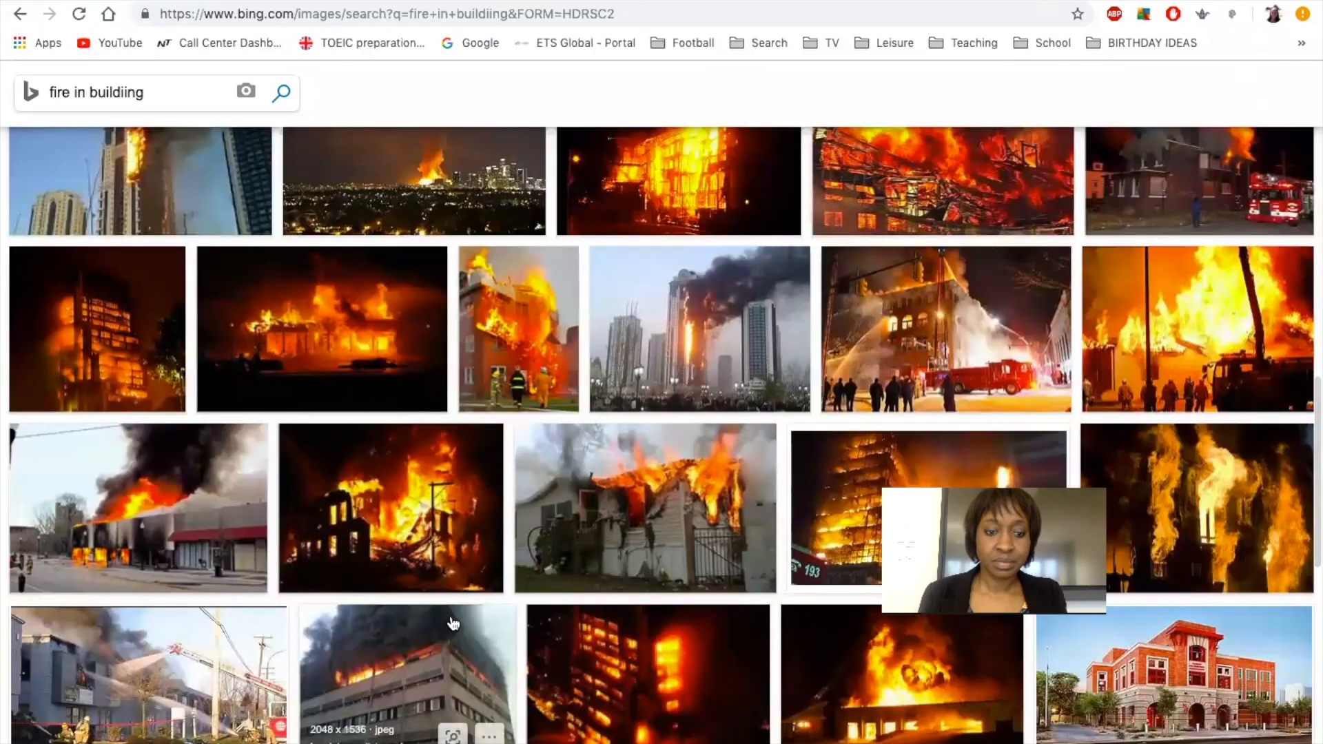
scroll(453, 622, "down", 3)
scroll(452, 624, "up", 1)
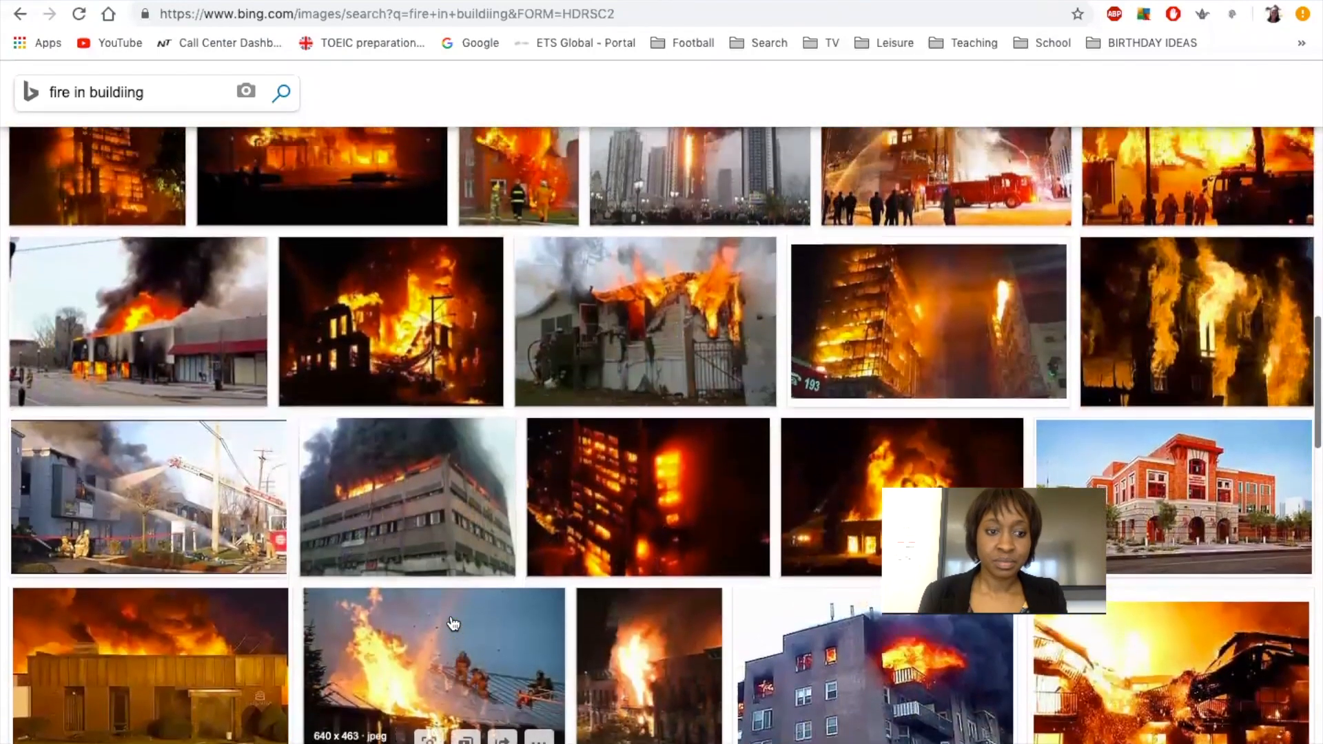
scroll(393, 500, "down", 6)
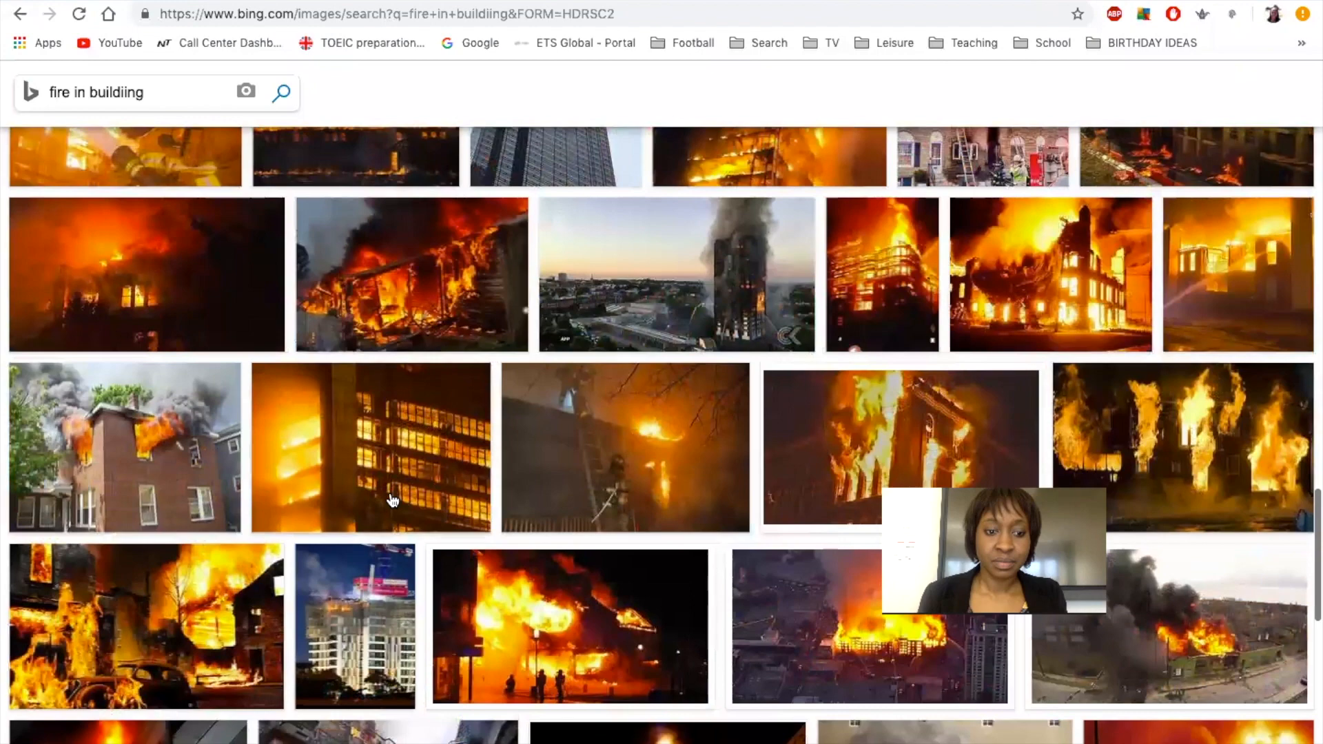
Enlarge the burning brick house photo, screenshot it, and show all desktop spaces.
left_click(156, 458)
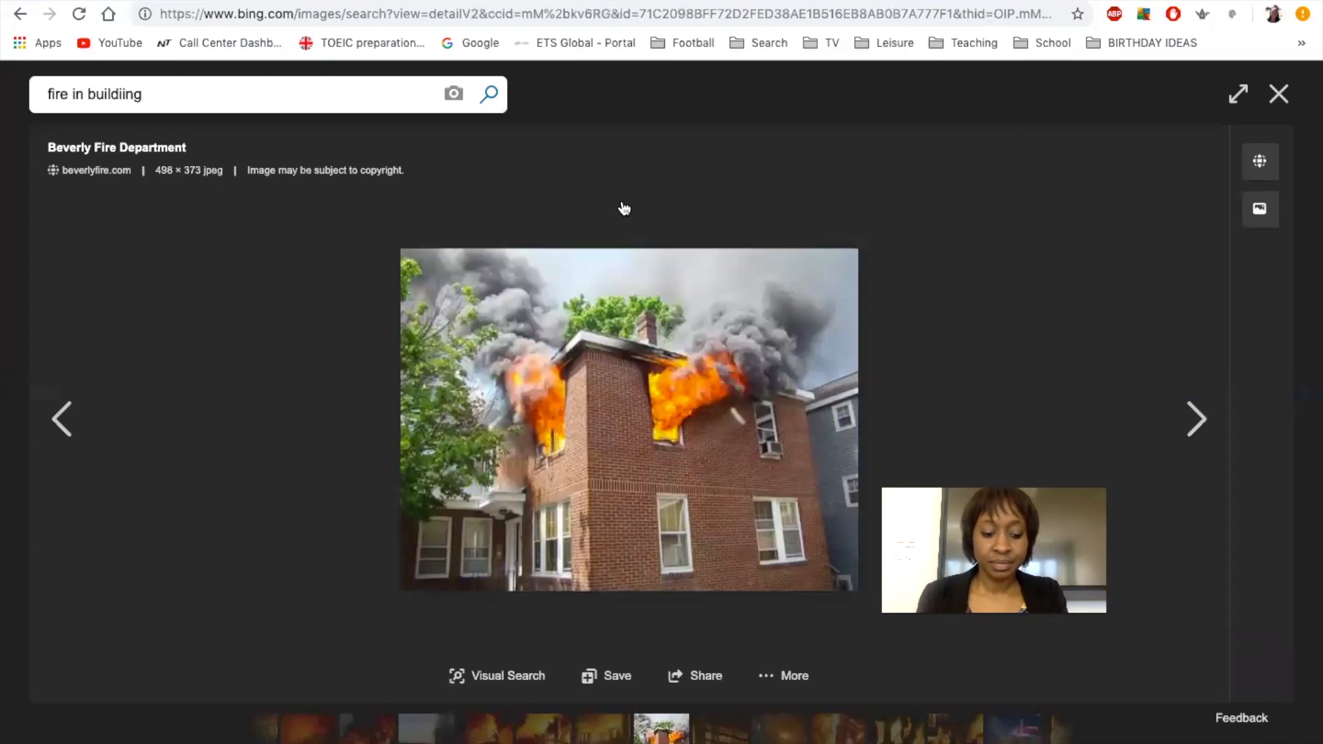
key("super+shift+4")
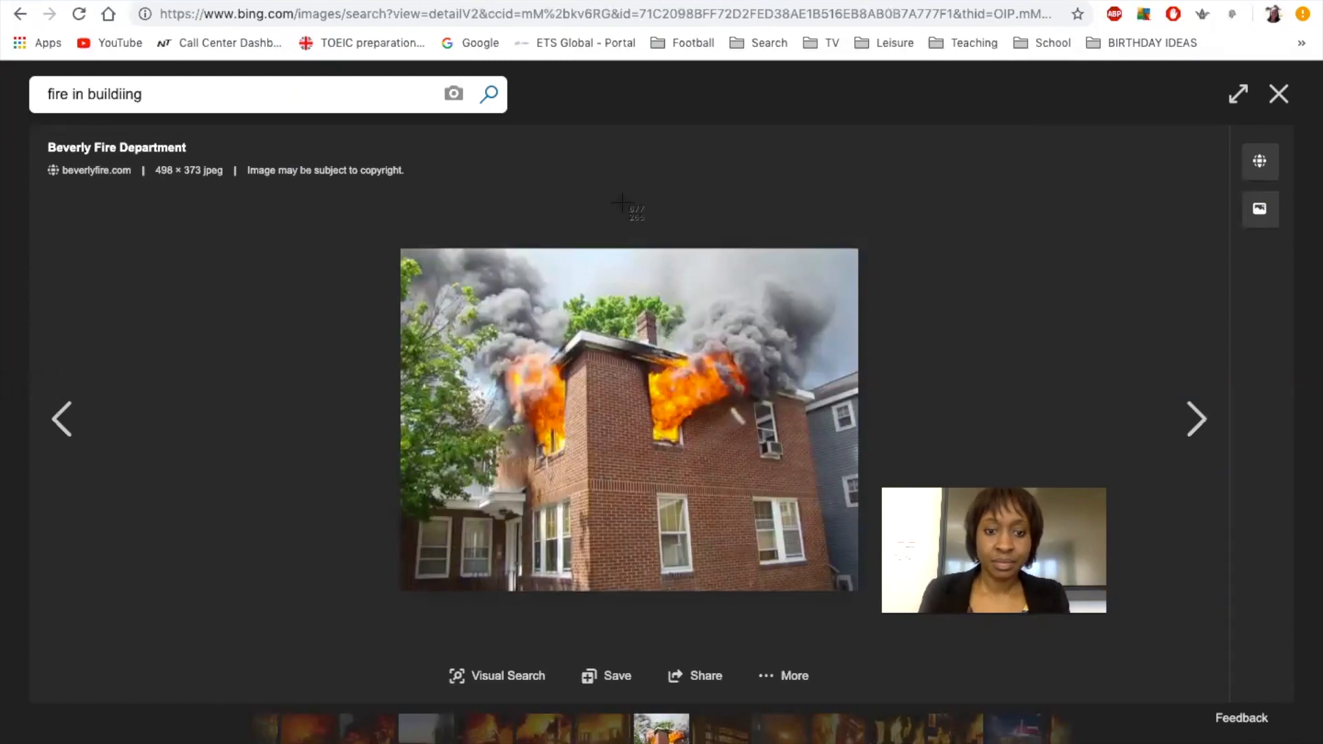
left_click_drag(399, 248, 858, 597)
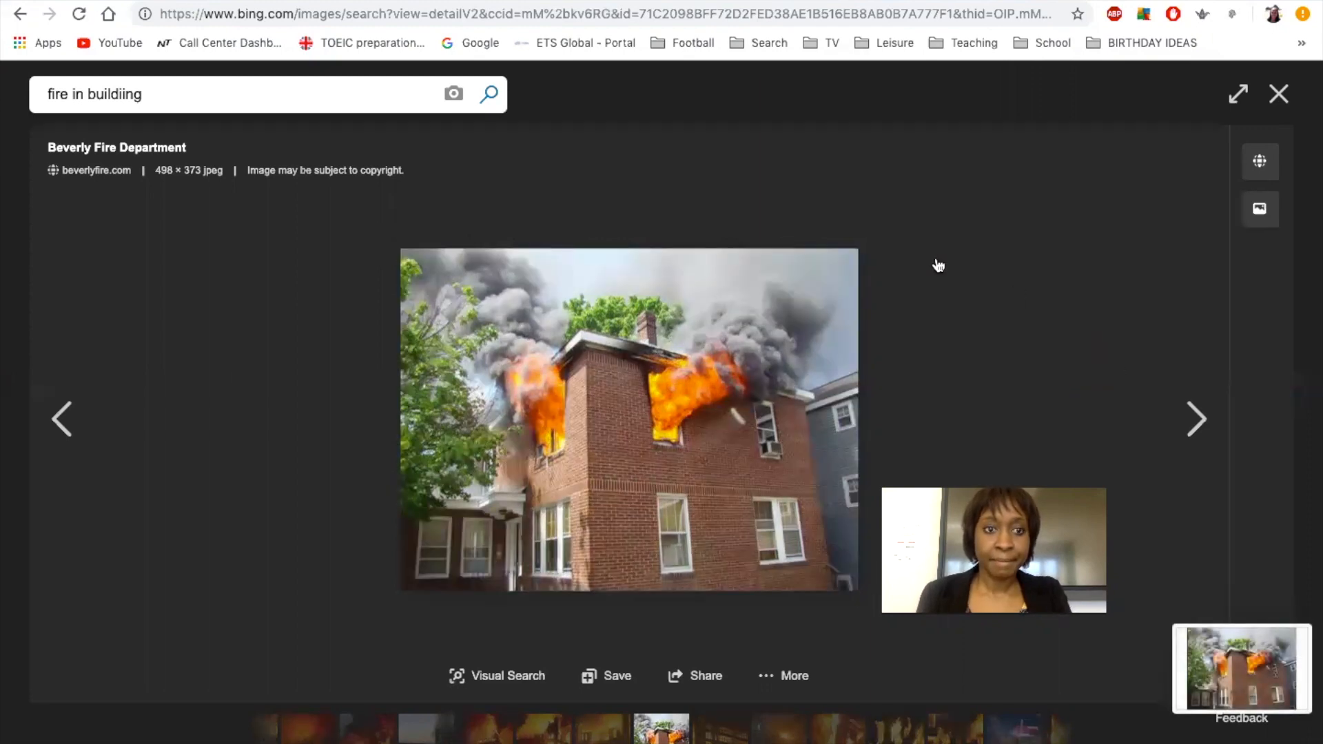
key("ctrl+Up")
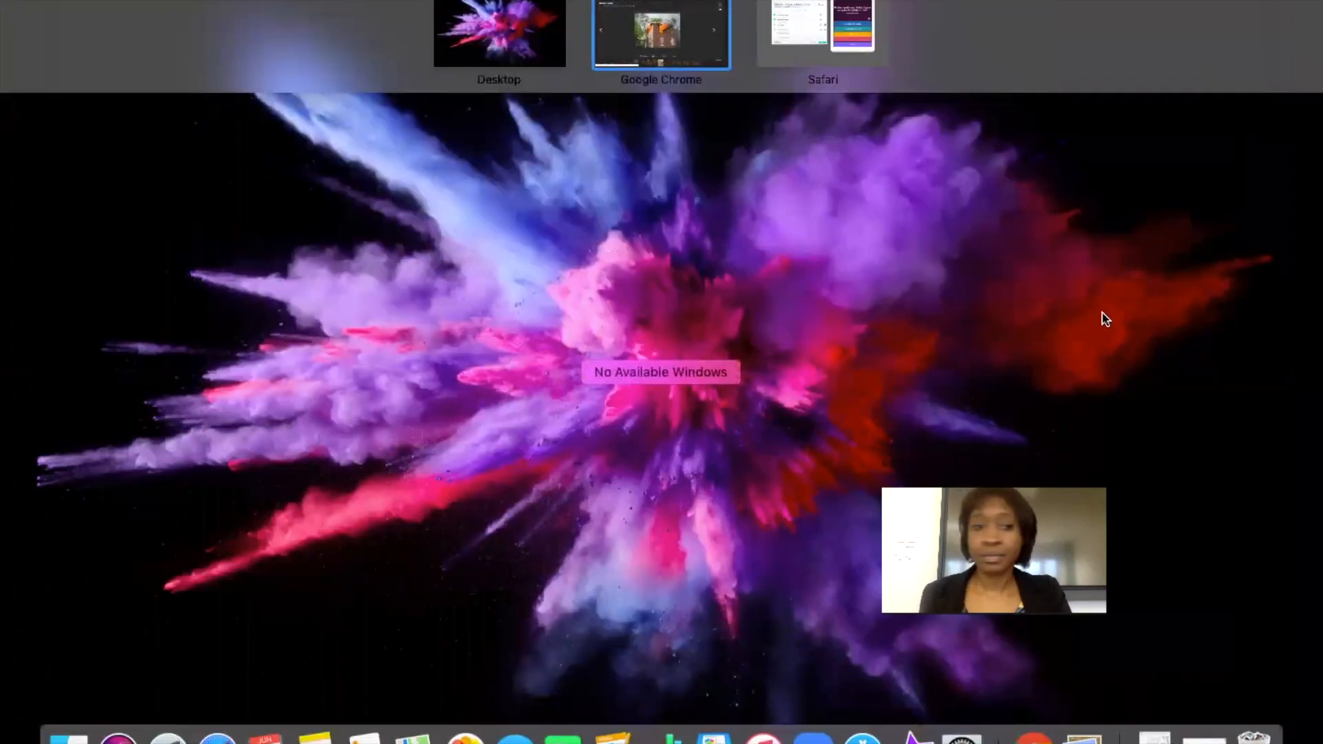
Upload the newest burning-house screenshot as Question 1's image and save the question.
left_click(817, 29)
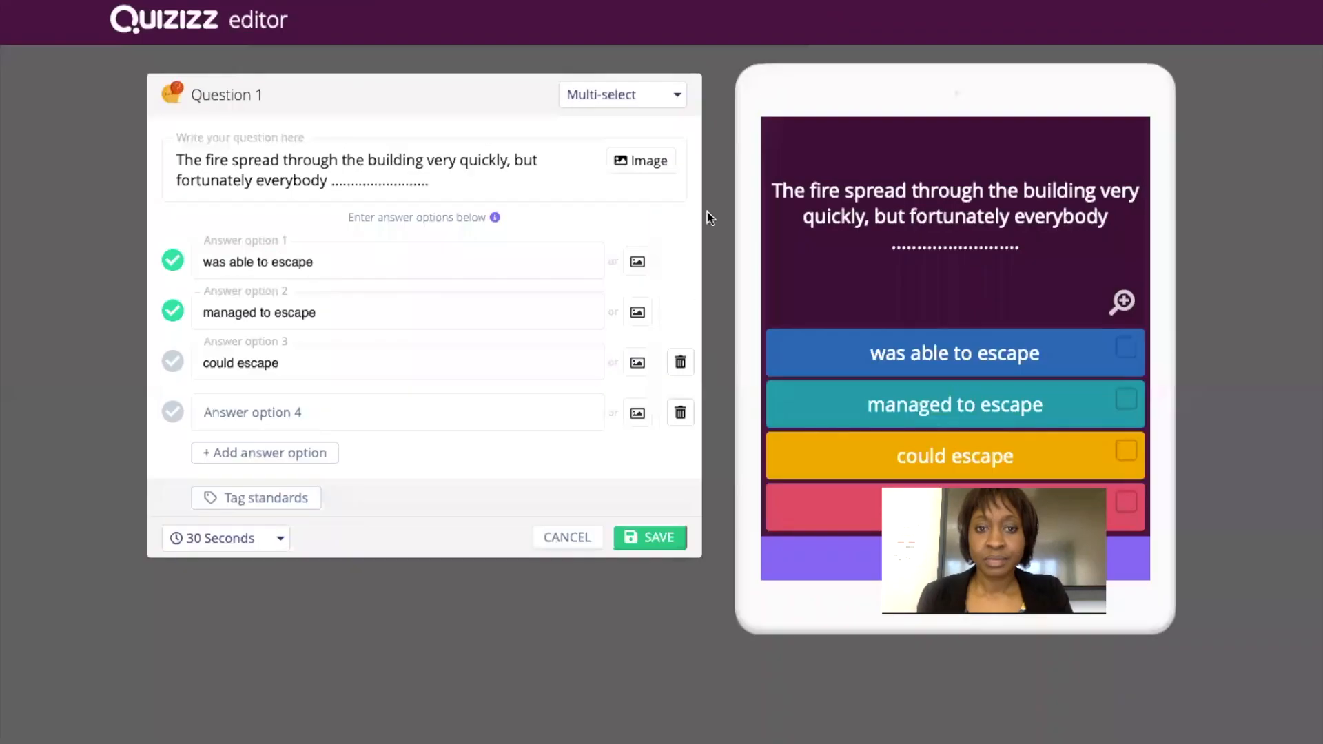
left_click(652, 168)
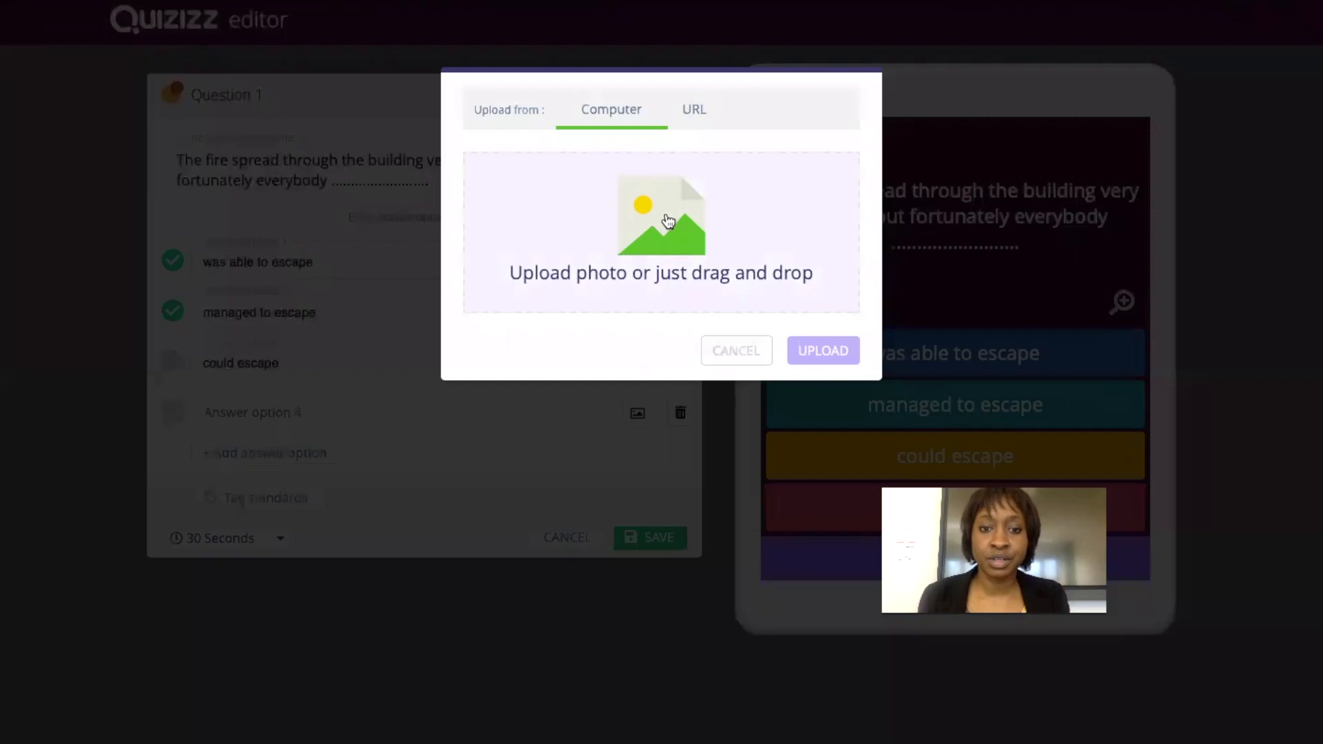
left_click(668, 220)
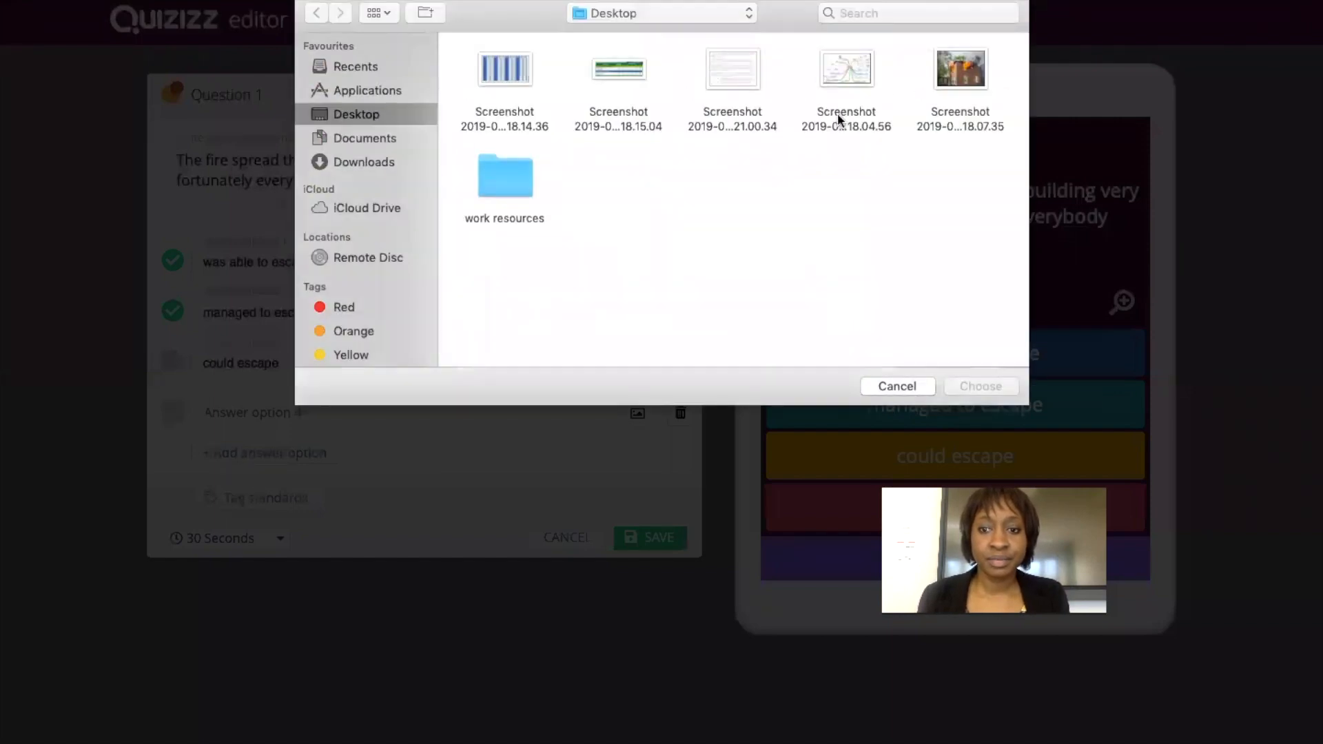
left_click(953, 71)
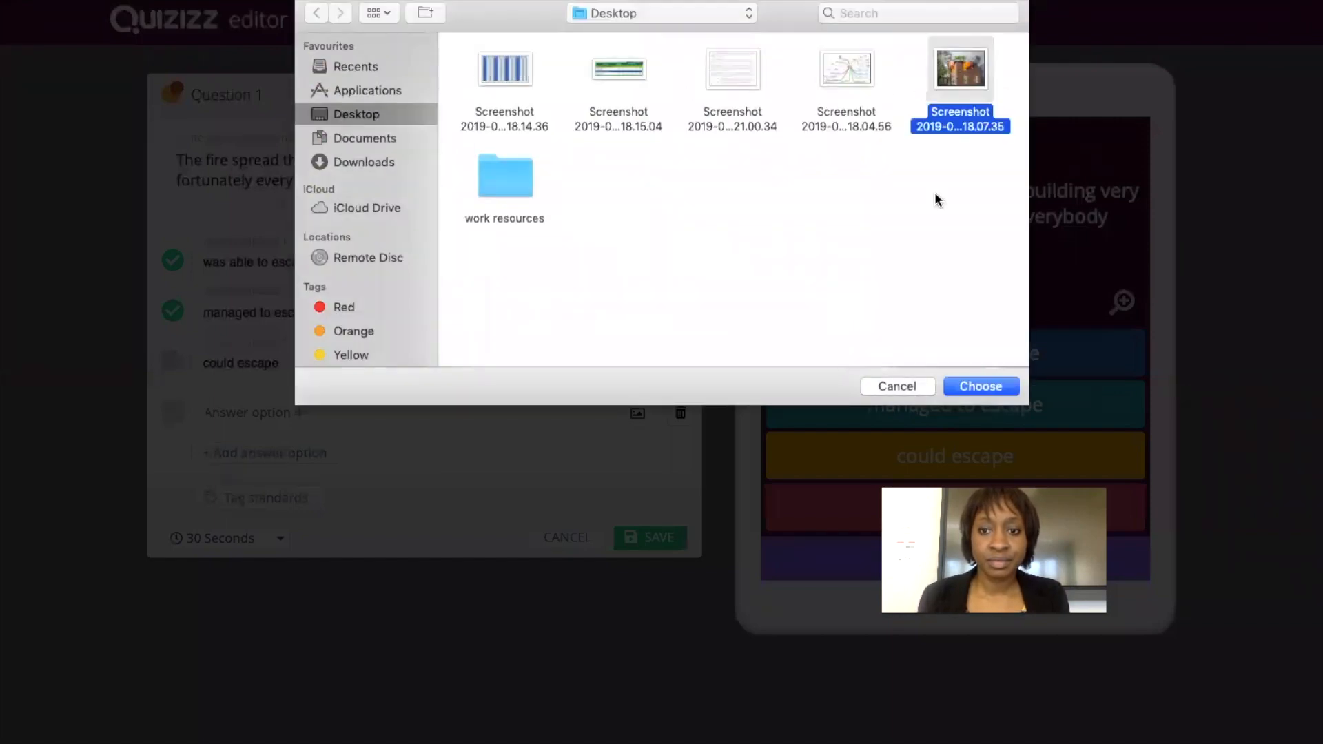
left_click(980, 387)
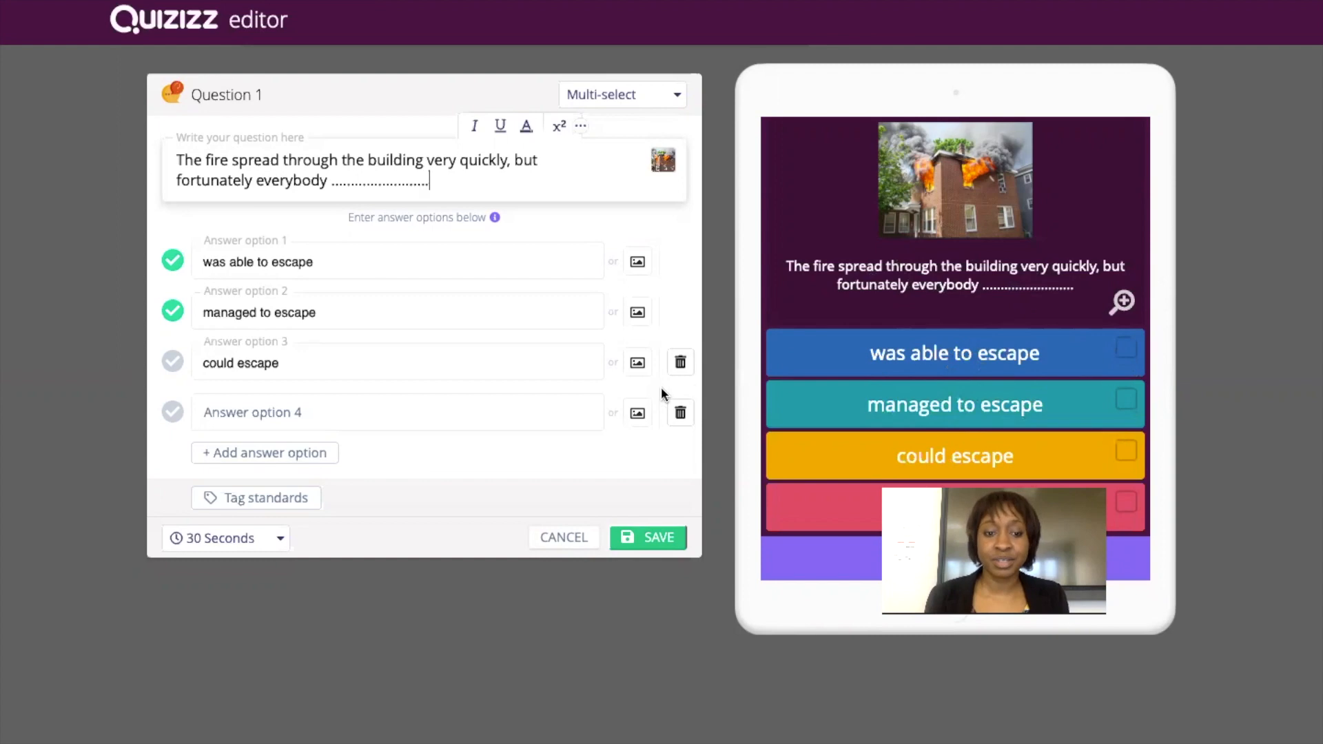
left_click(635, 536)
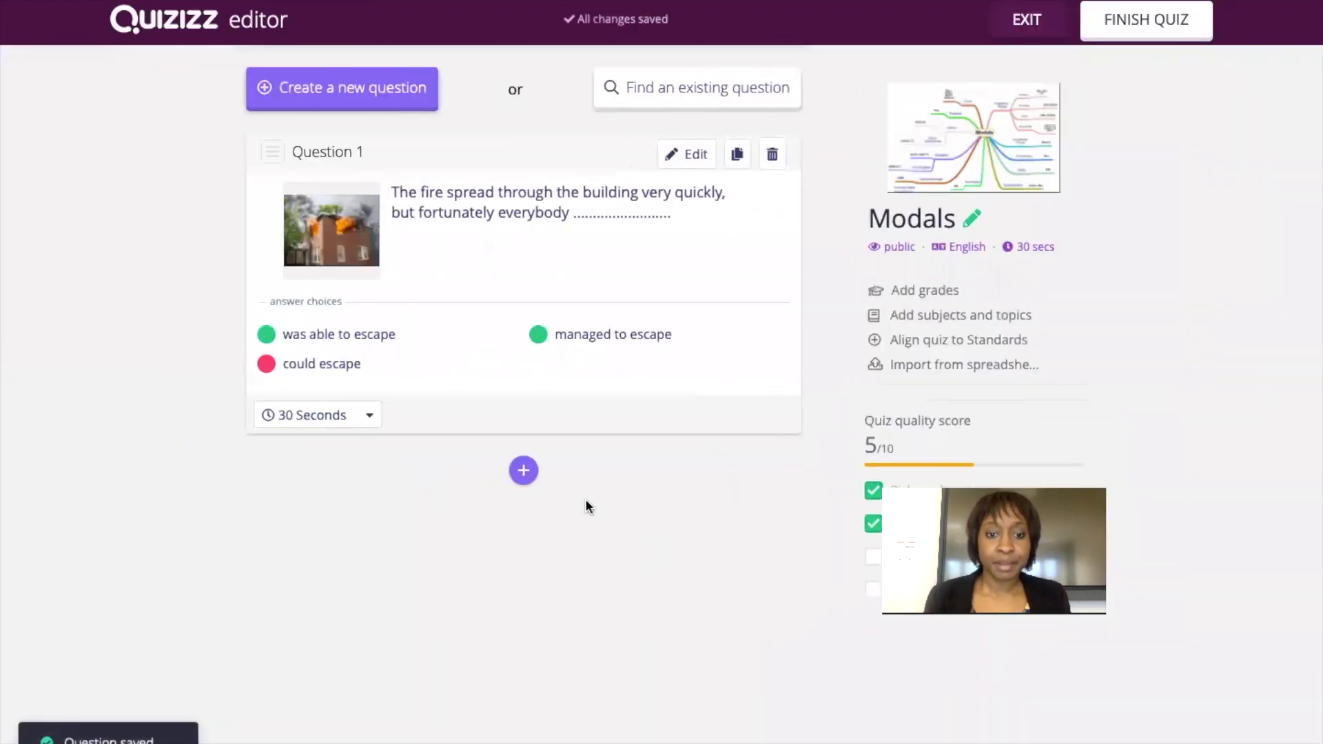
Add Question 2 and paste in the sentence about Jane buying a car with lottery money.
left_click(522, 469)
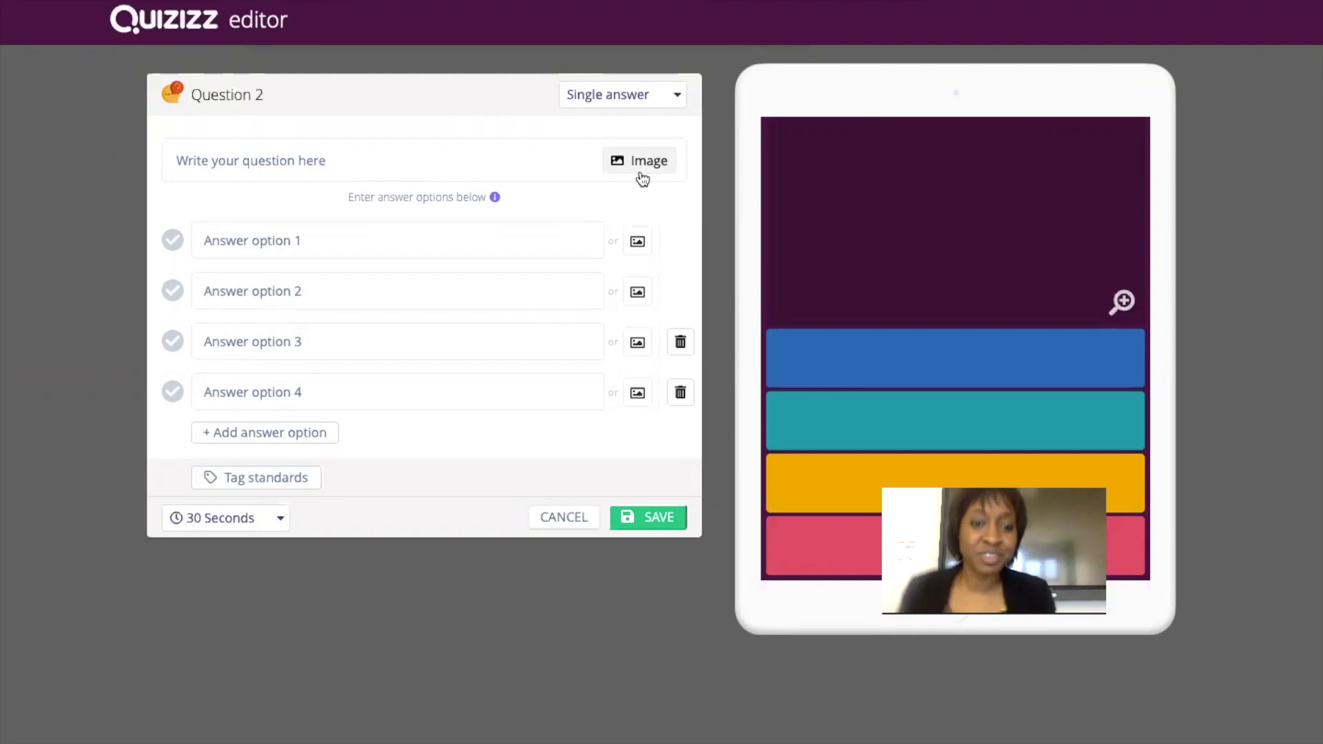
left_click(498, 160)
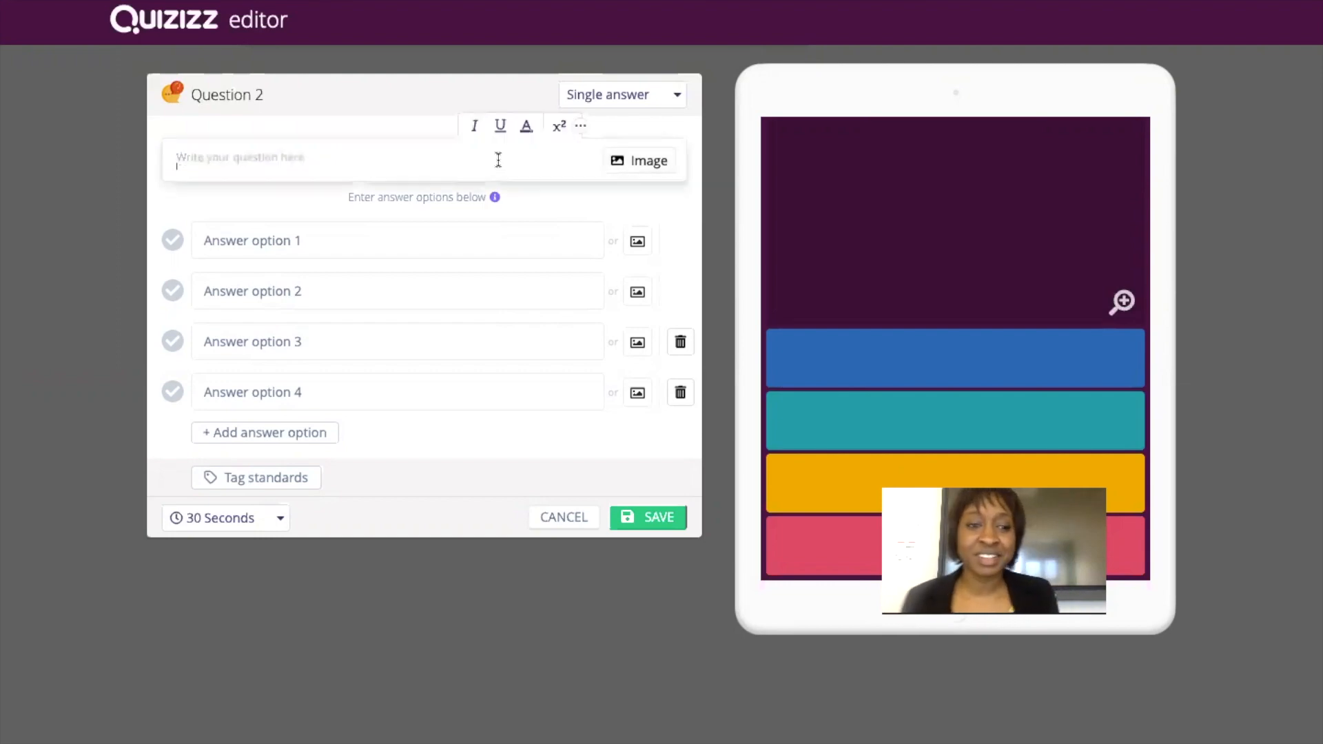
type("Jane ......... a car with the money I'd won in the lottery.")
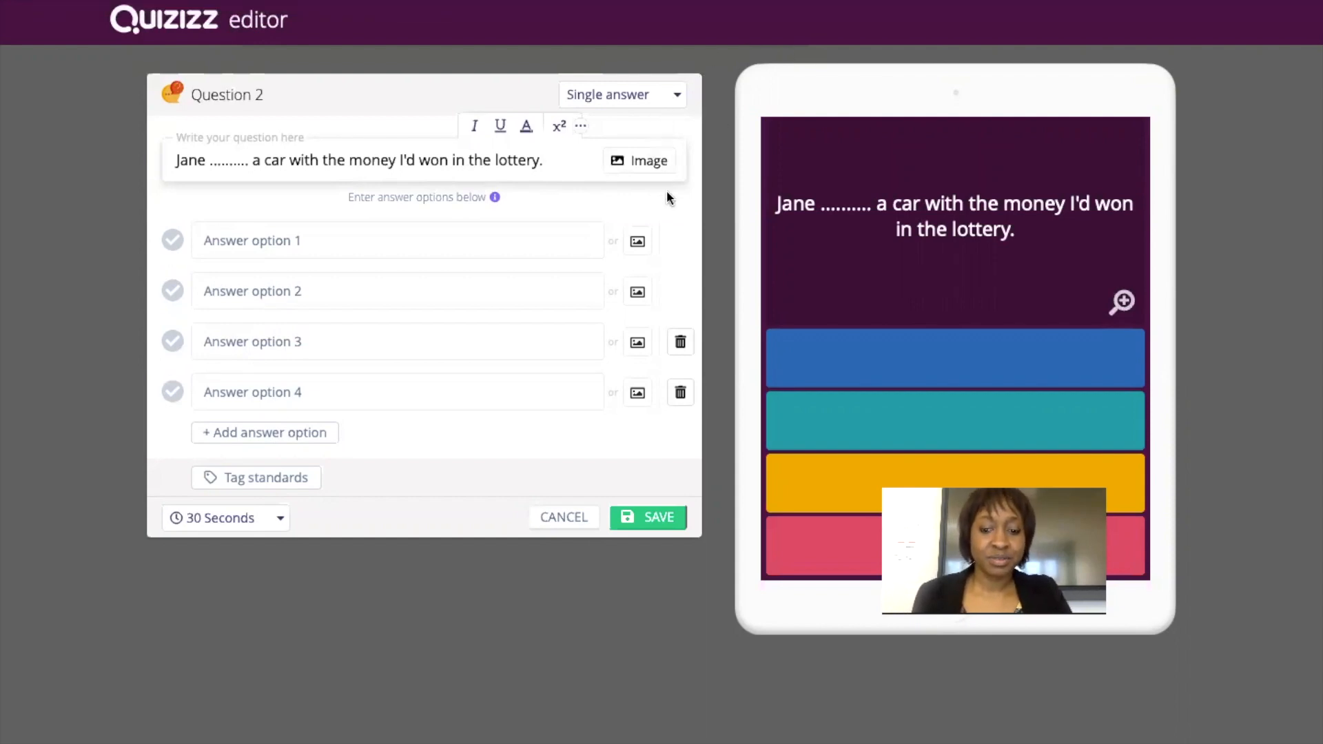
In Chrome, search Bing for 'gif' and open the GIPHY website.
key("ctrl+Up")
left_click(657, 37)
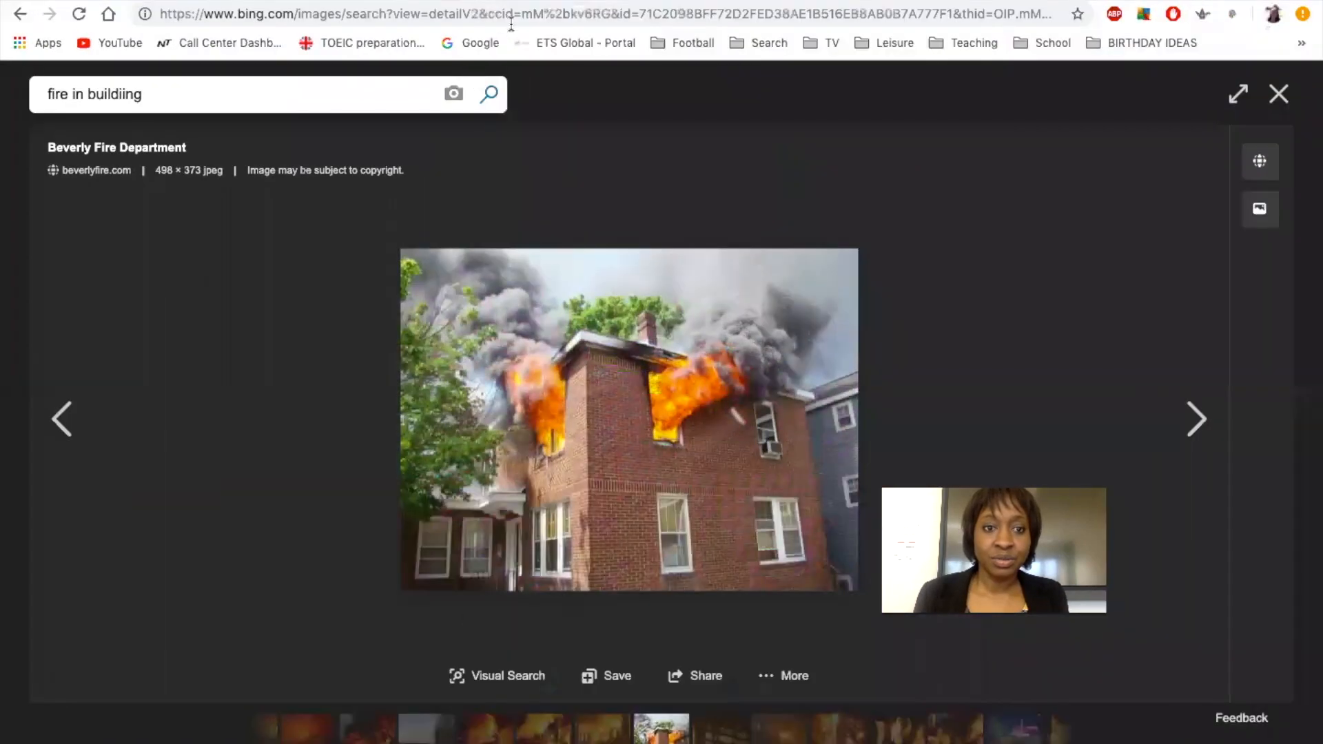
left_click(526, 20)
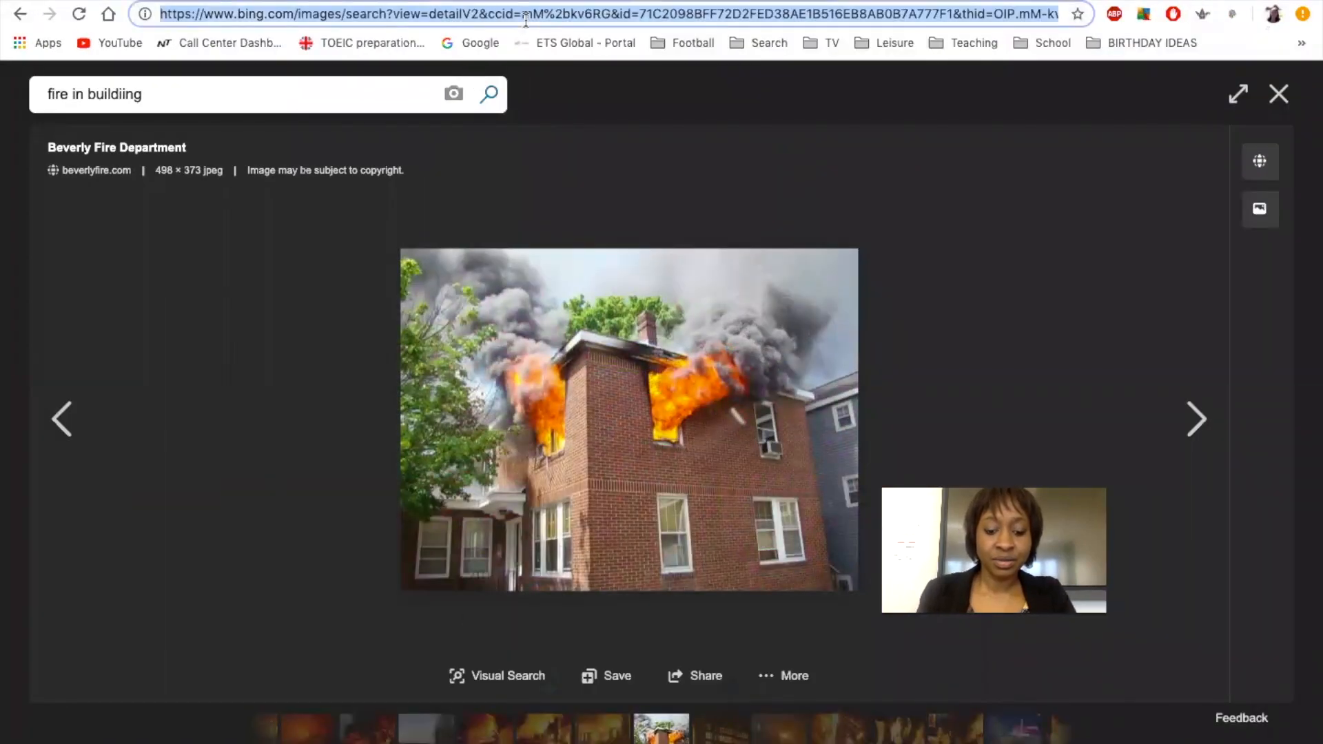
type("gif")
left_click(199, 179)
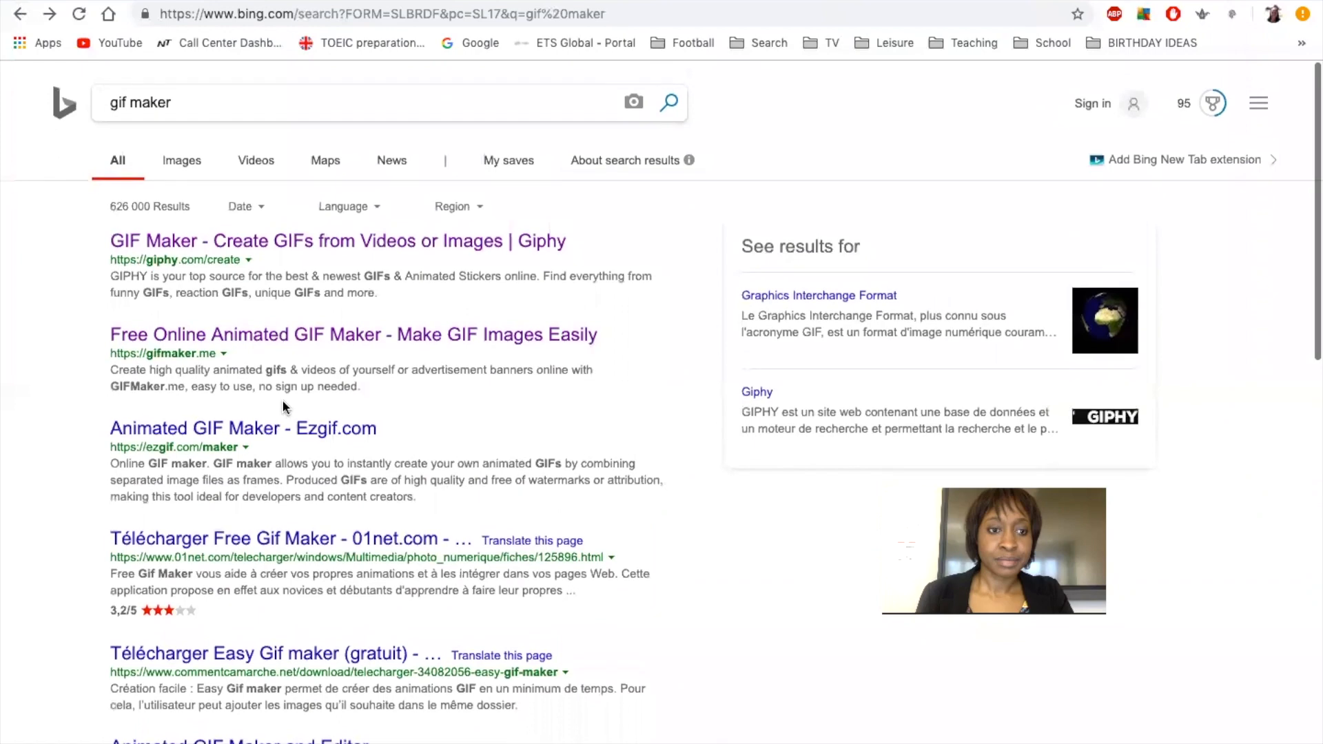
left_click(204, 104)
key("BackSpace")
key("BackSpace")
key("BackSpace")
key("BackSpace")
key("BackSpace")
key("BackSpace")
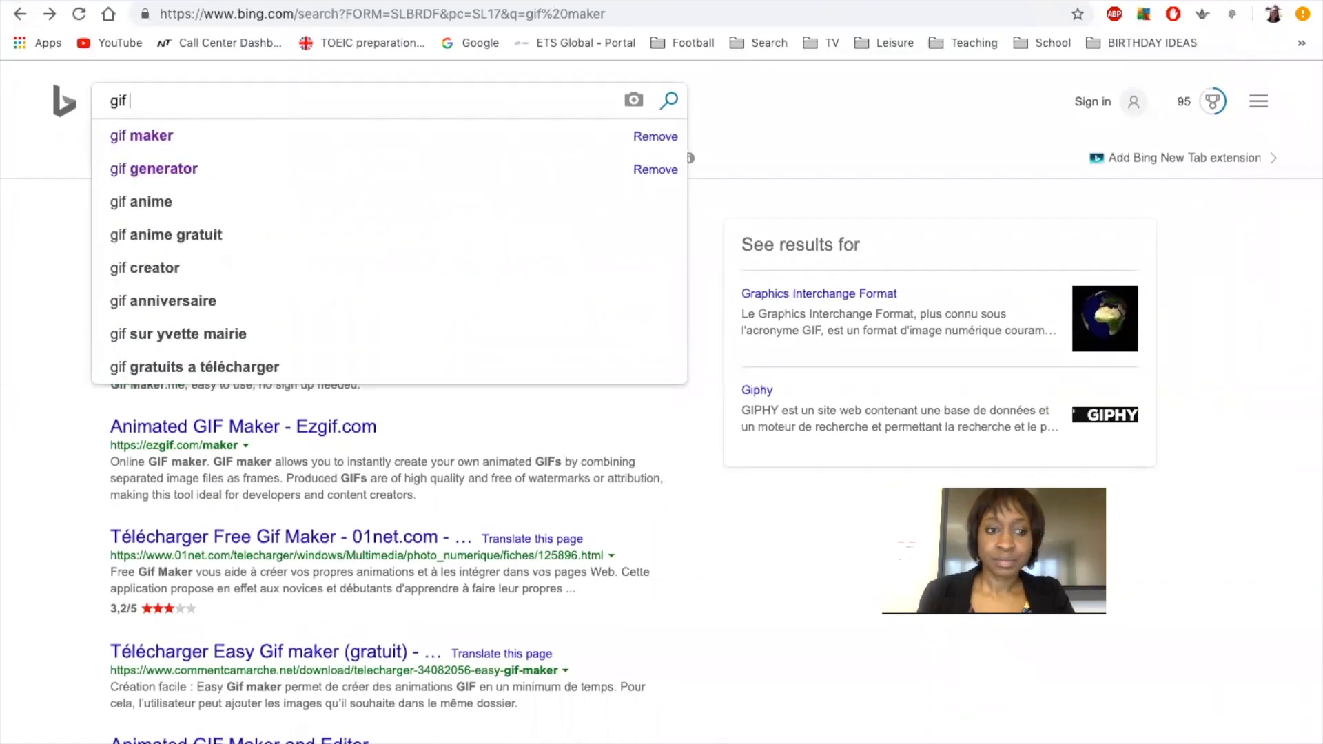
key("Return")
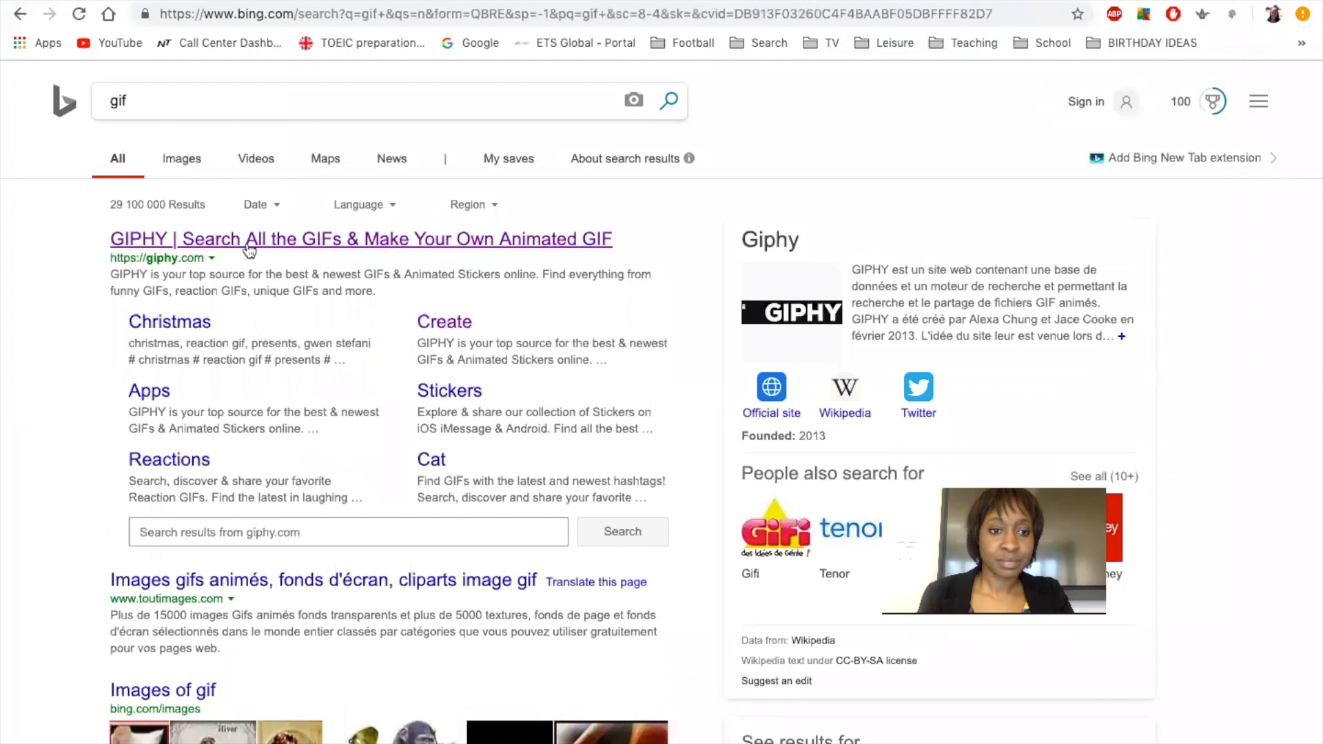
left_click(247, 241)
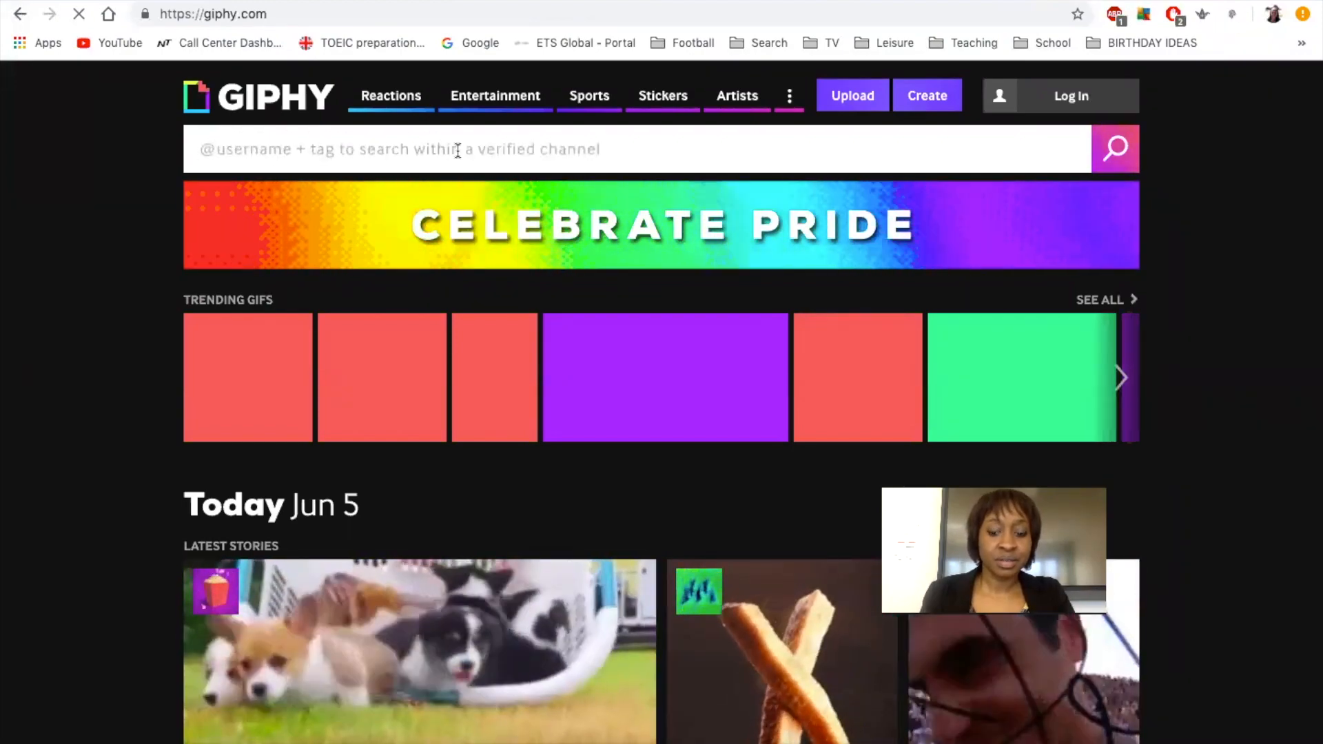
Search GIPHY for 'car' and scroll through the GIF results grid.
type("car")
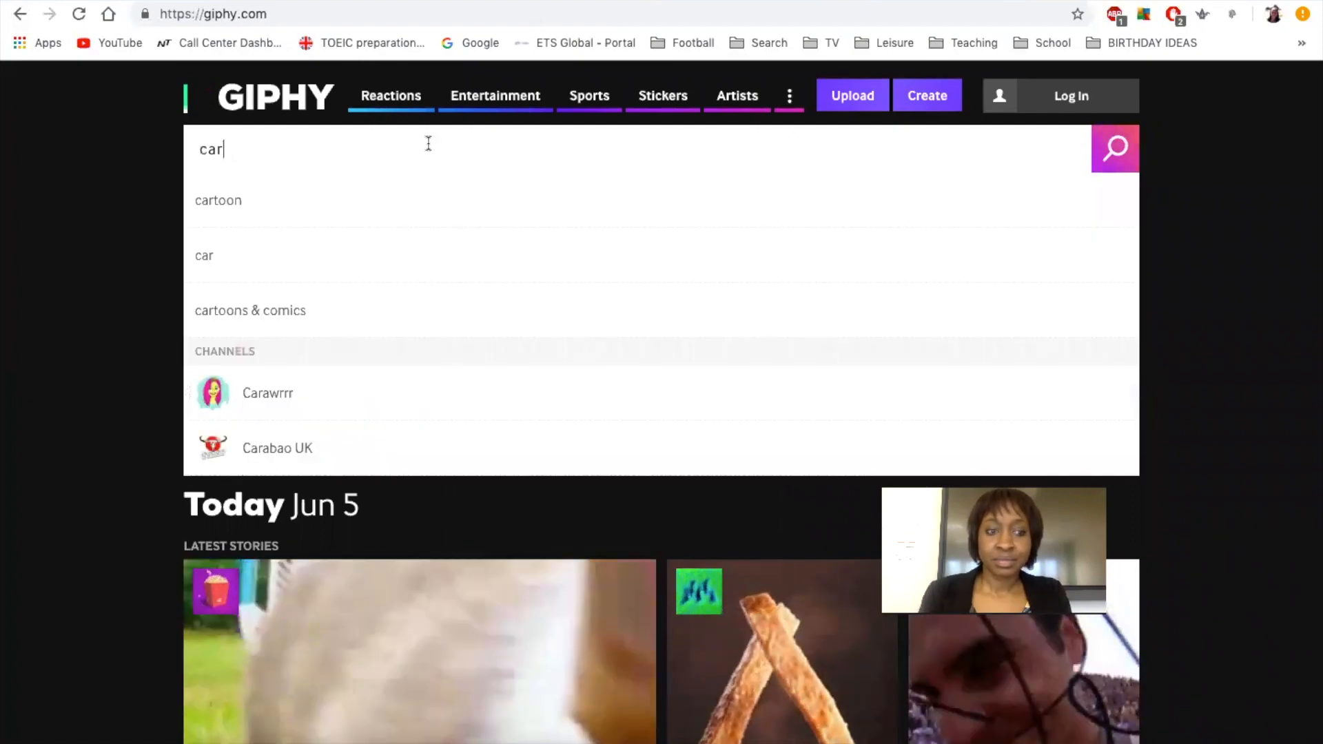
left_click(1119, 149)
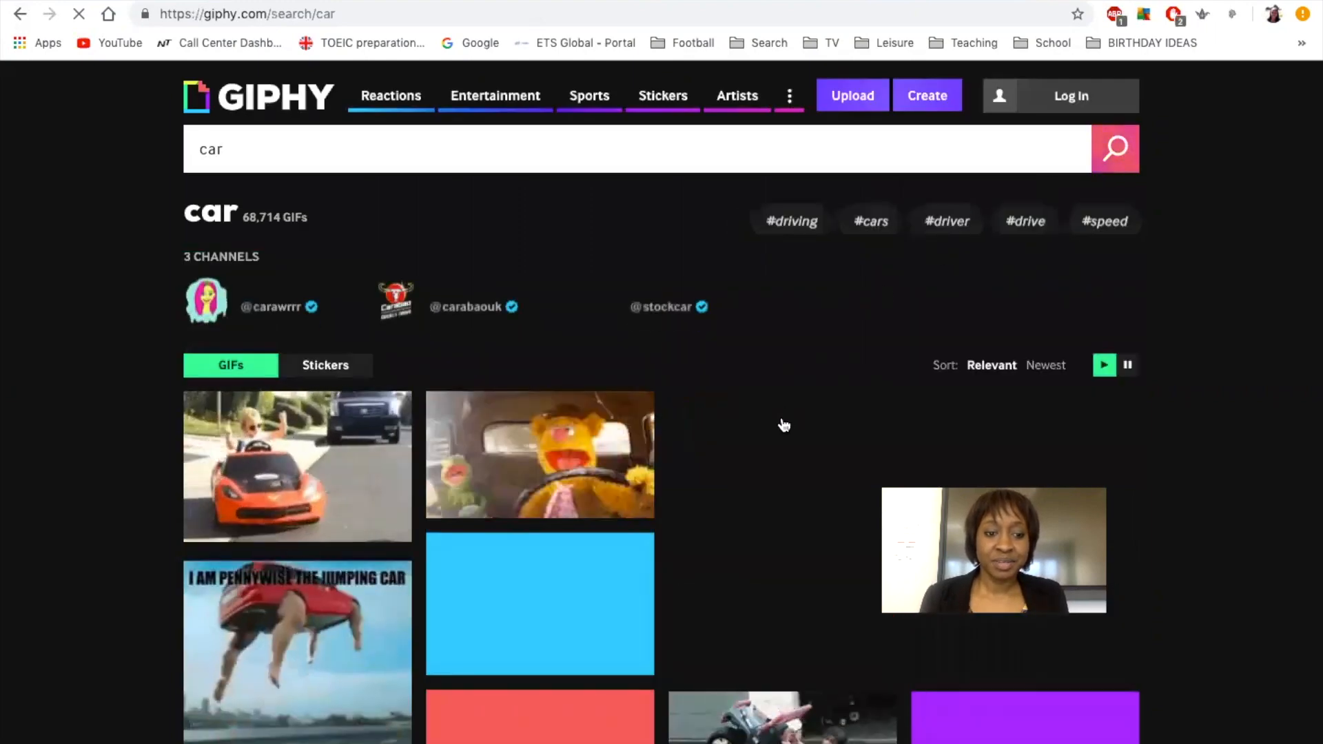
scroll(703, 540, "down", 3)
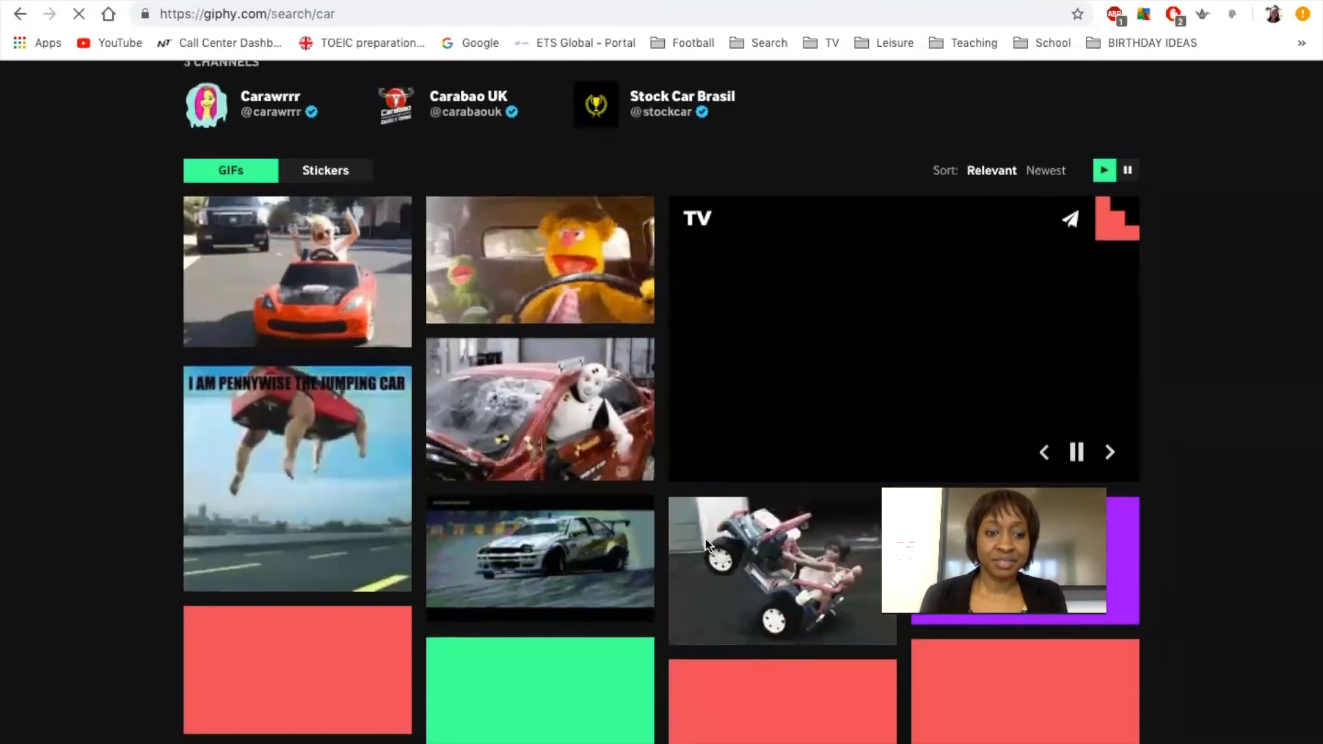
scroll(705, 544, "down", 3)
scroll(707, 545, "down", 2)
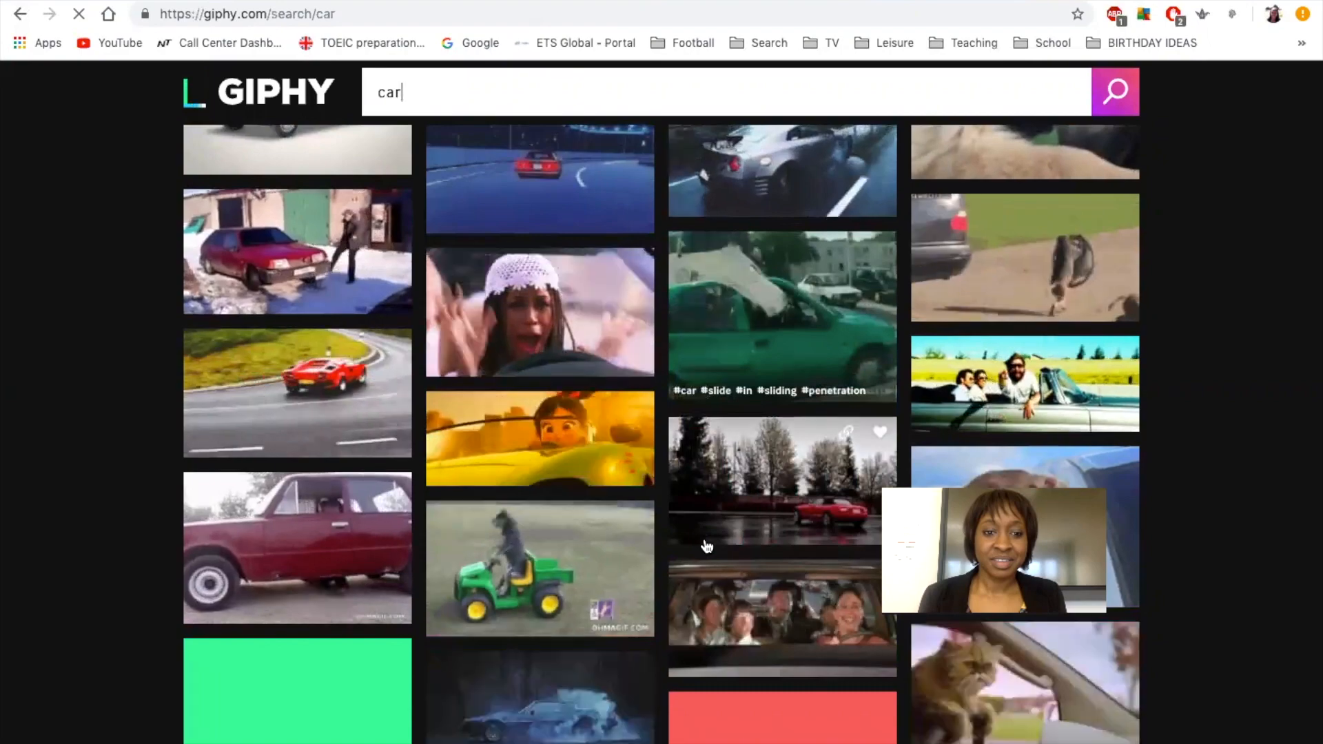
scroll(707, 547, "down", 1)
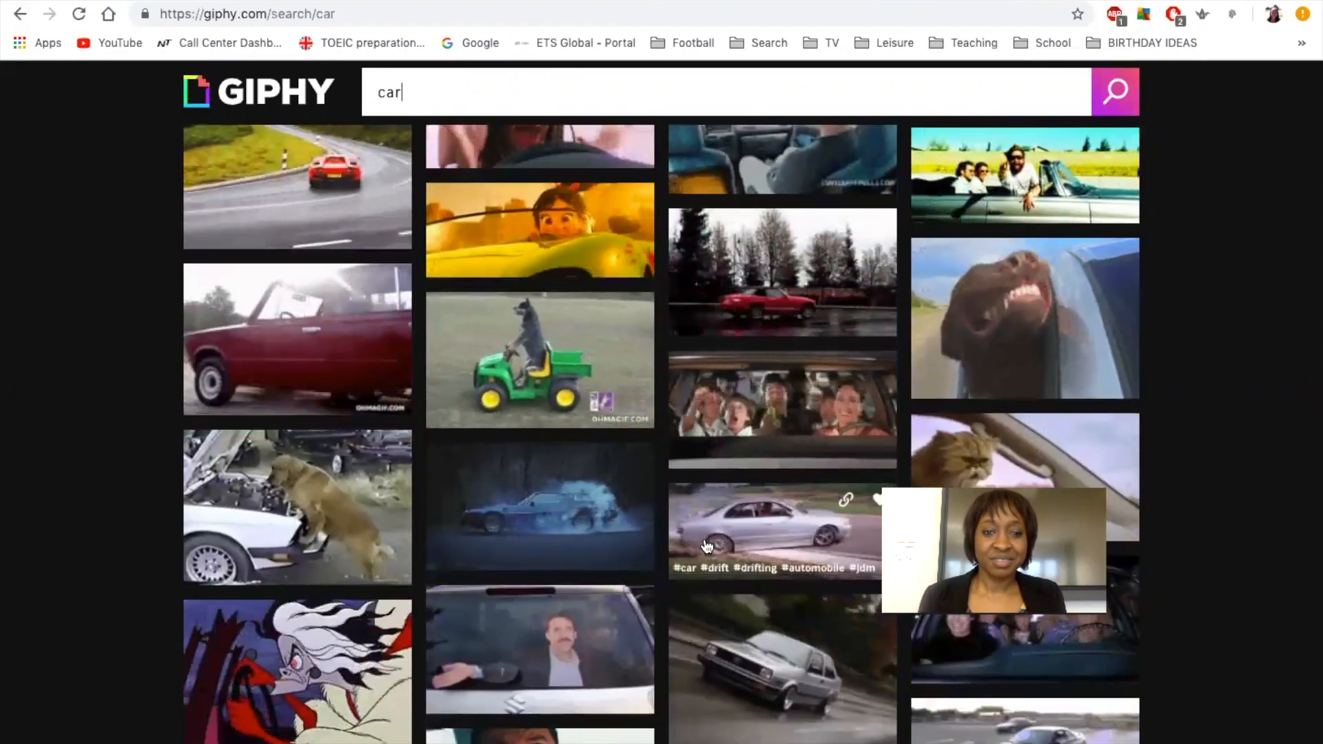
scroll(706, 546, "down", 3)
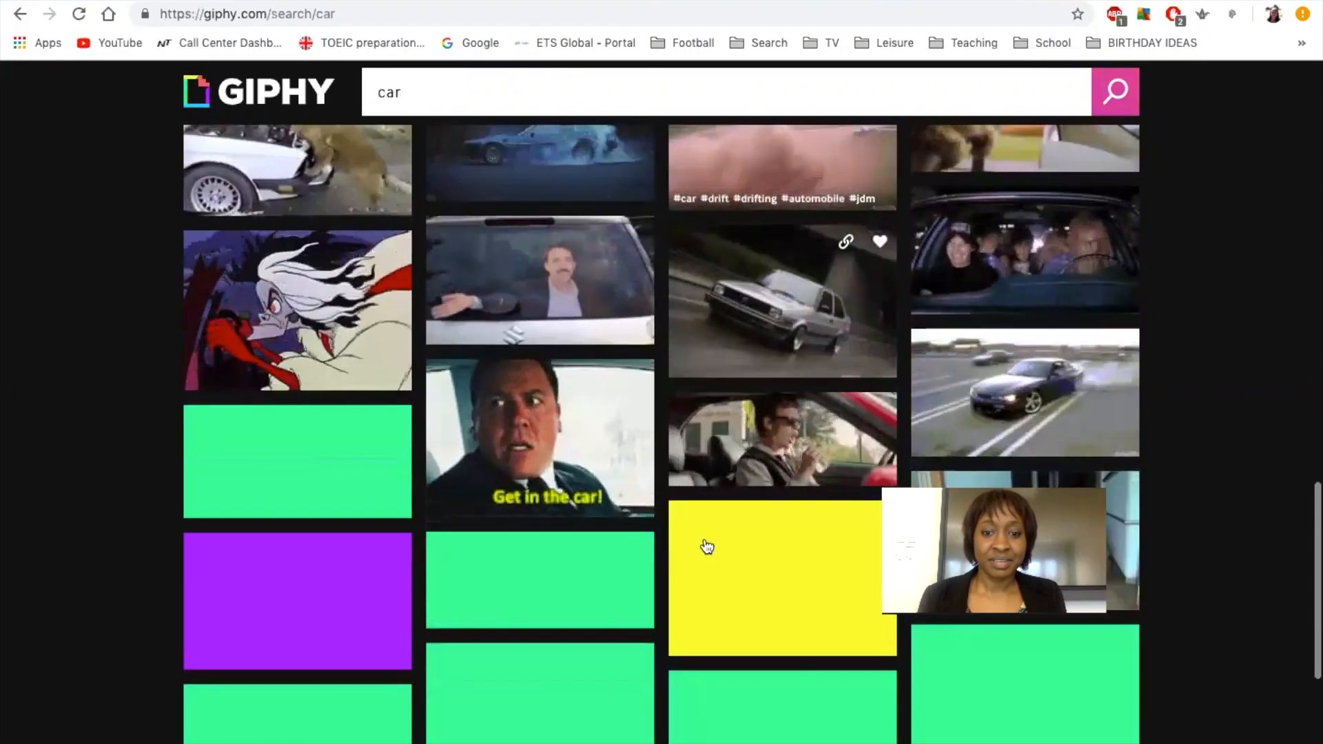
scroll(707, 547, "down", 5)
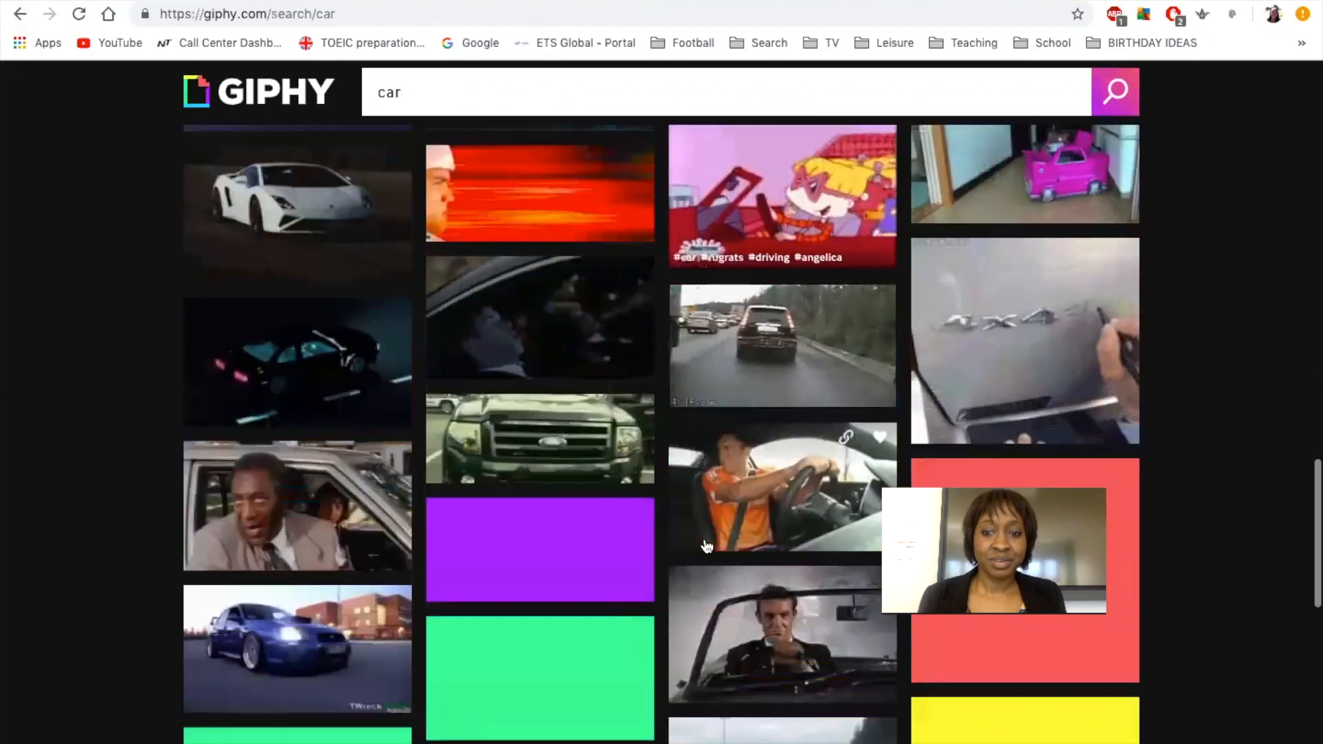
scroll(708, 546, "down", 4)
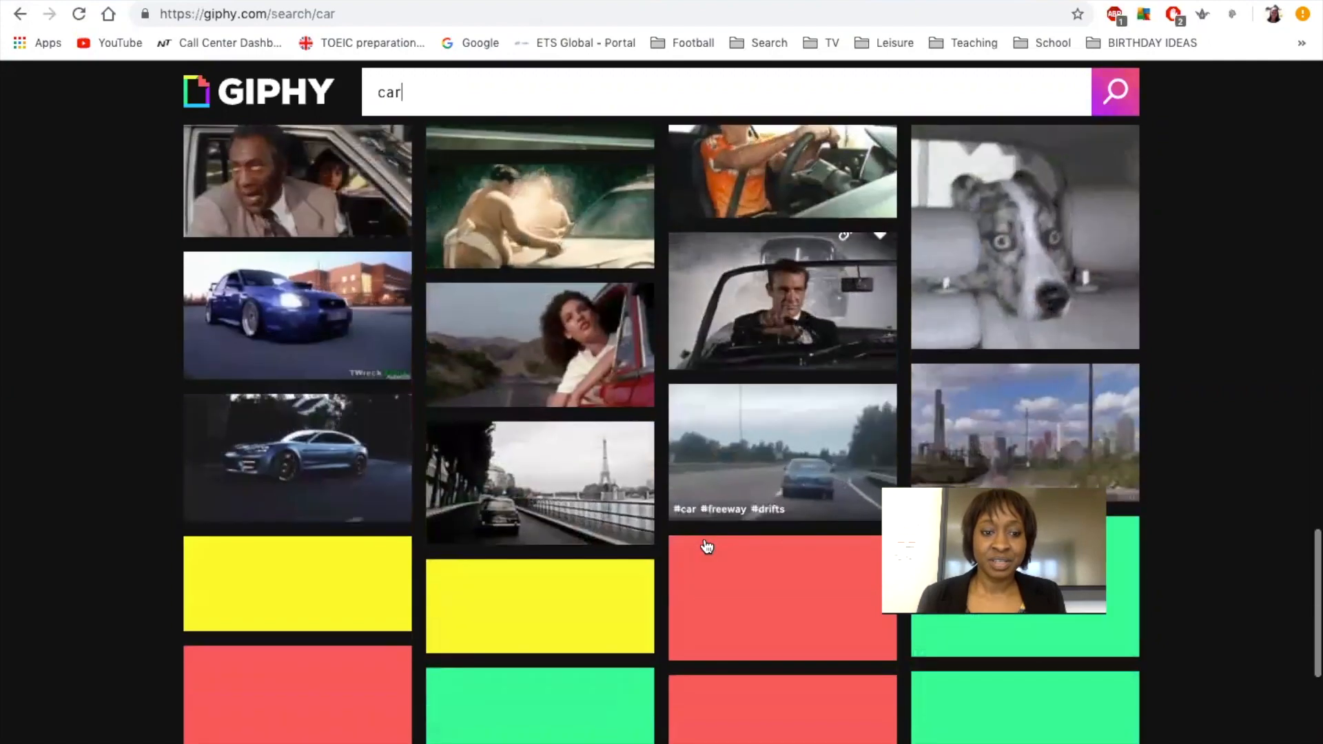
scroll(707, 547, "down", 5)
scroll(707, 546, "down", 2)
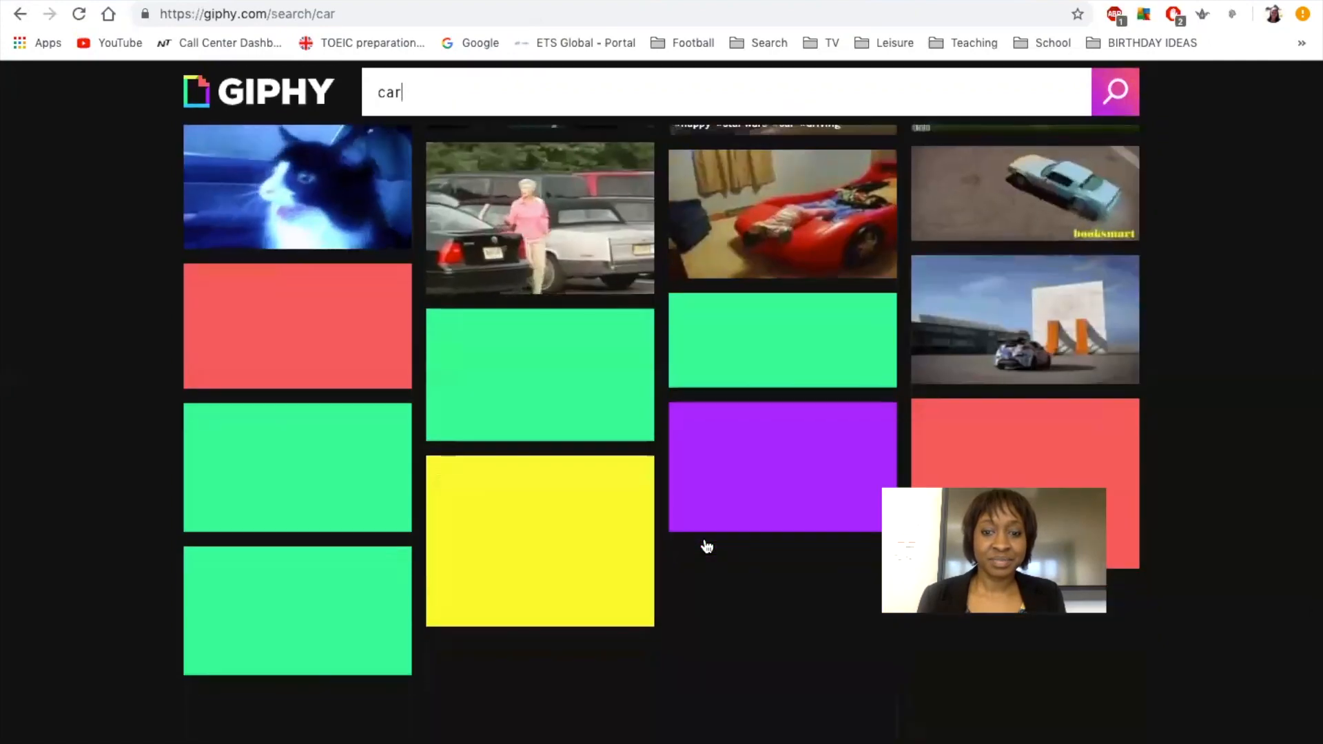
scroll(707, 547, "down", 1)
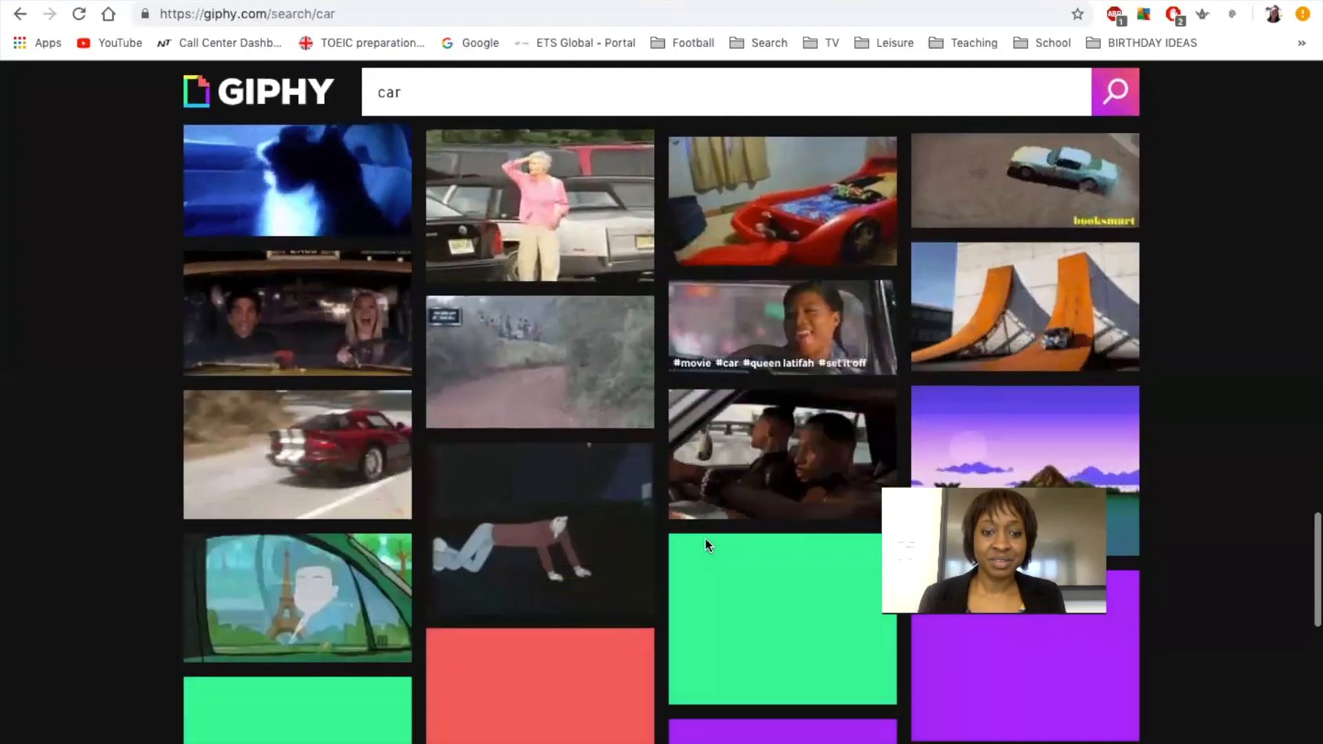
scroll(707, 547, "up", 15)
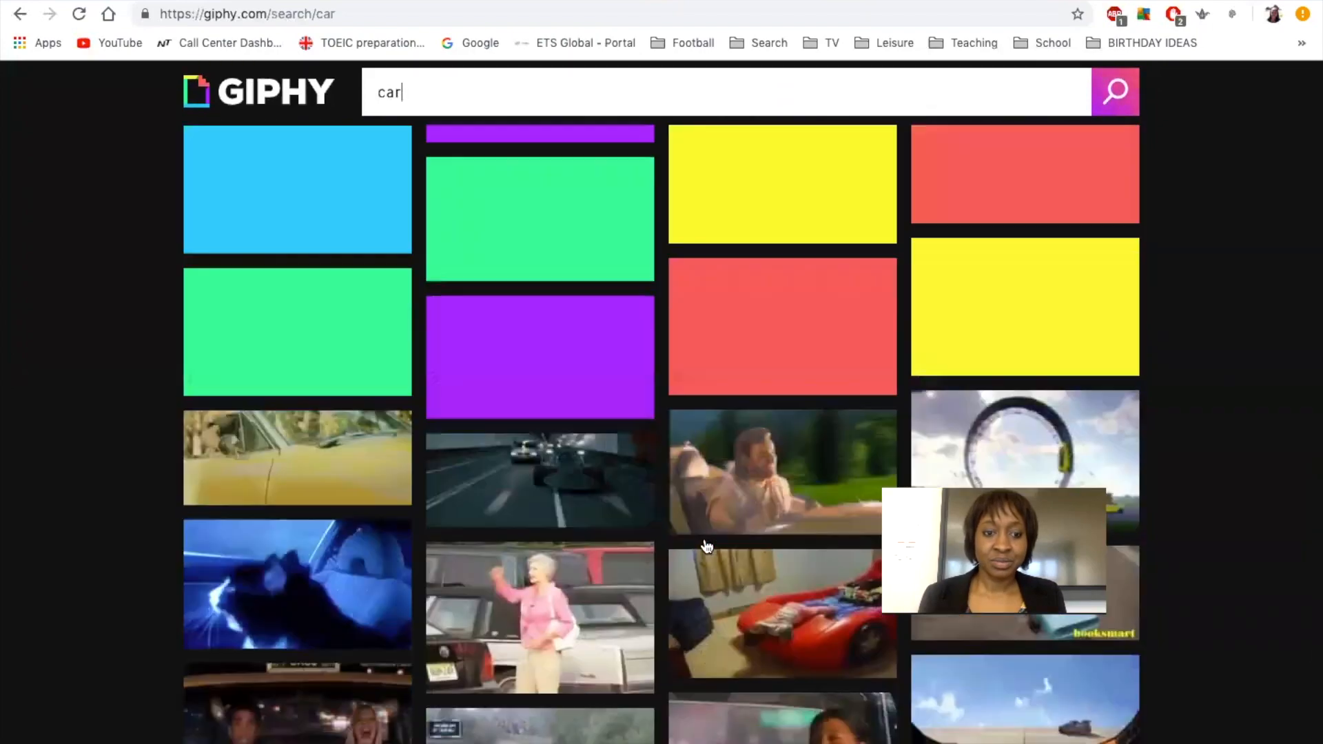
scroll(707, 545, "down", 1)
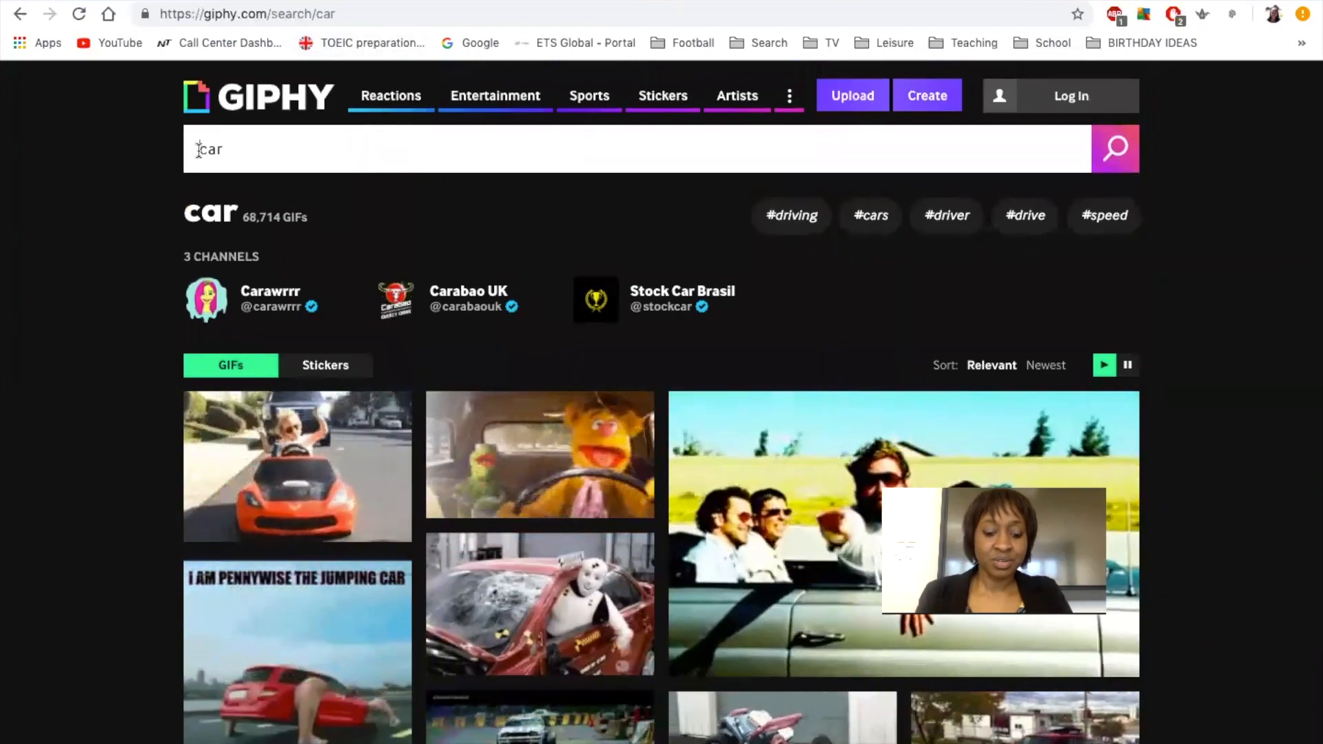
Refine the GIPHY search to 'brand new car', browse results and open the green supercars GIF.
left_click(200, 150)
type("brand ")
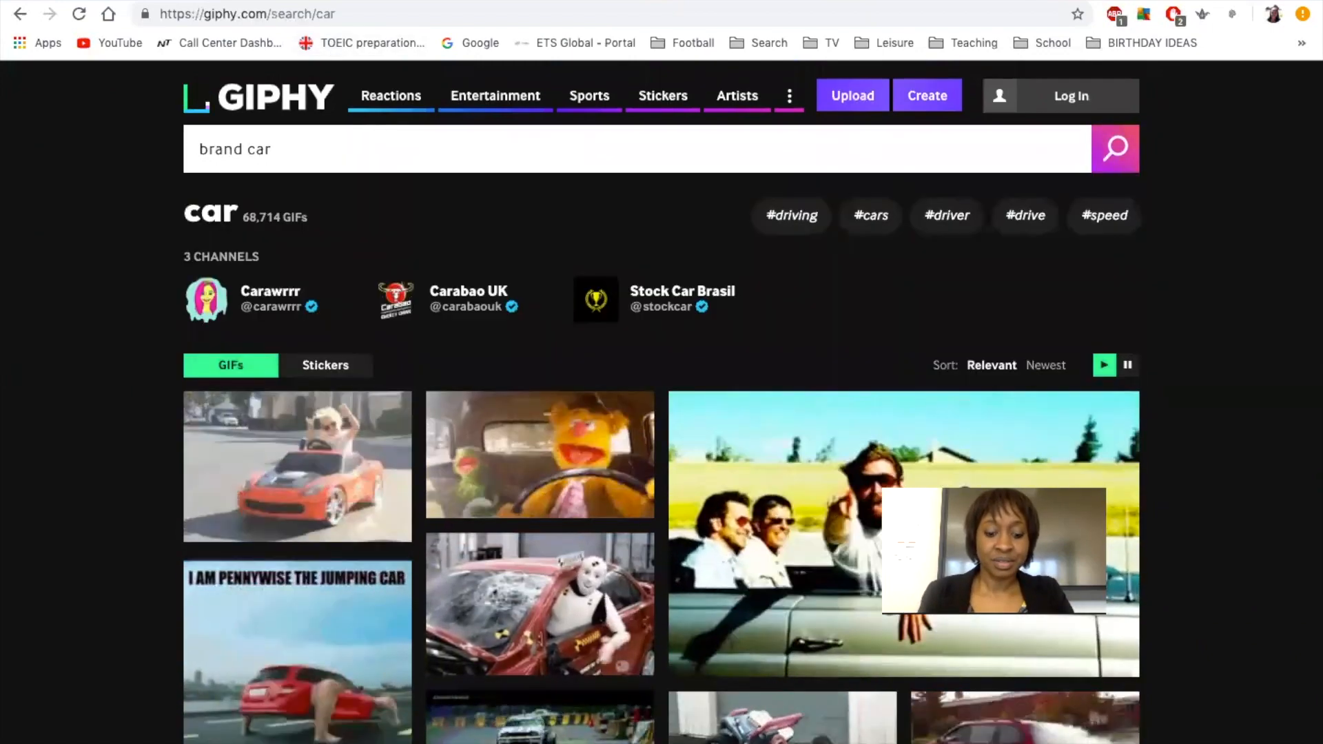
type("new")
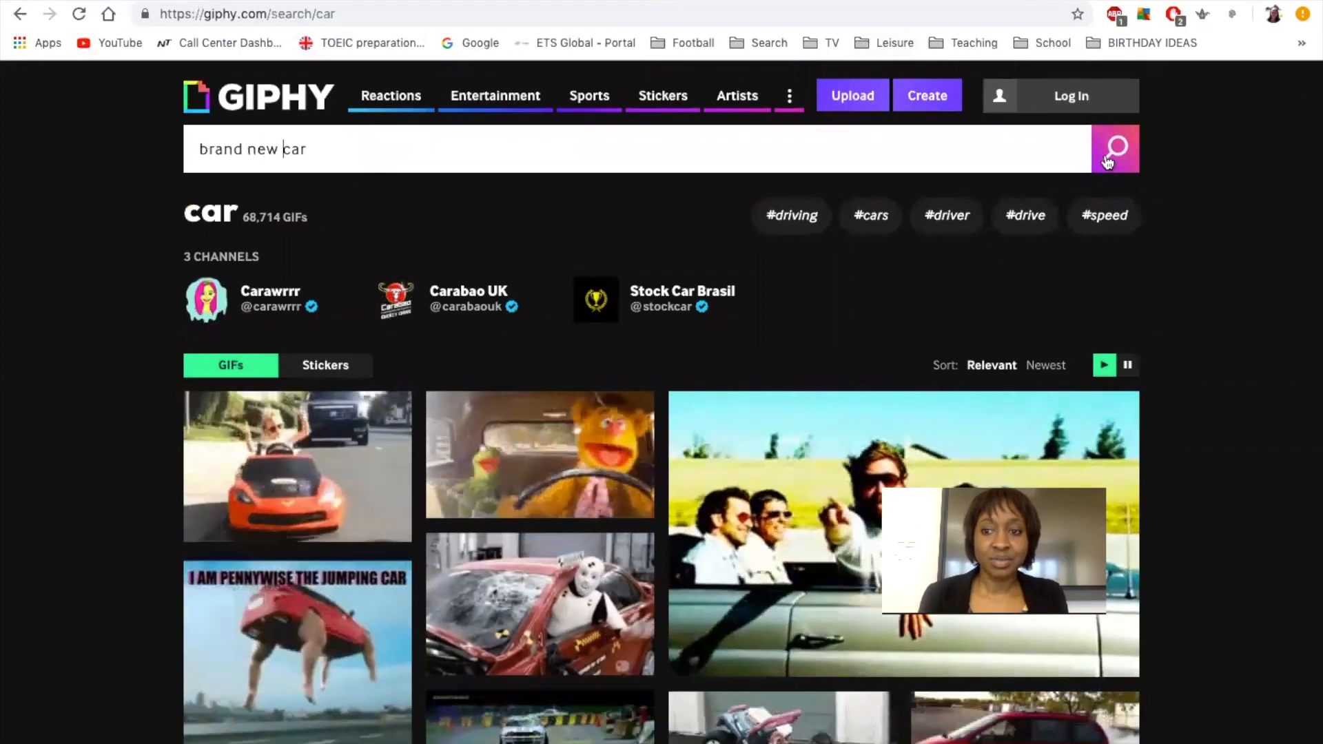
left_click(1108, 162)
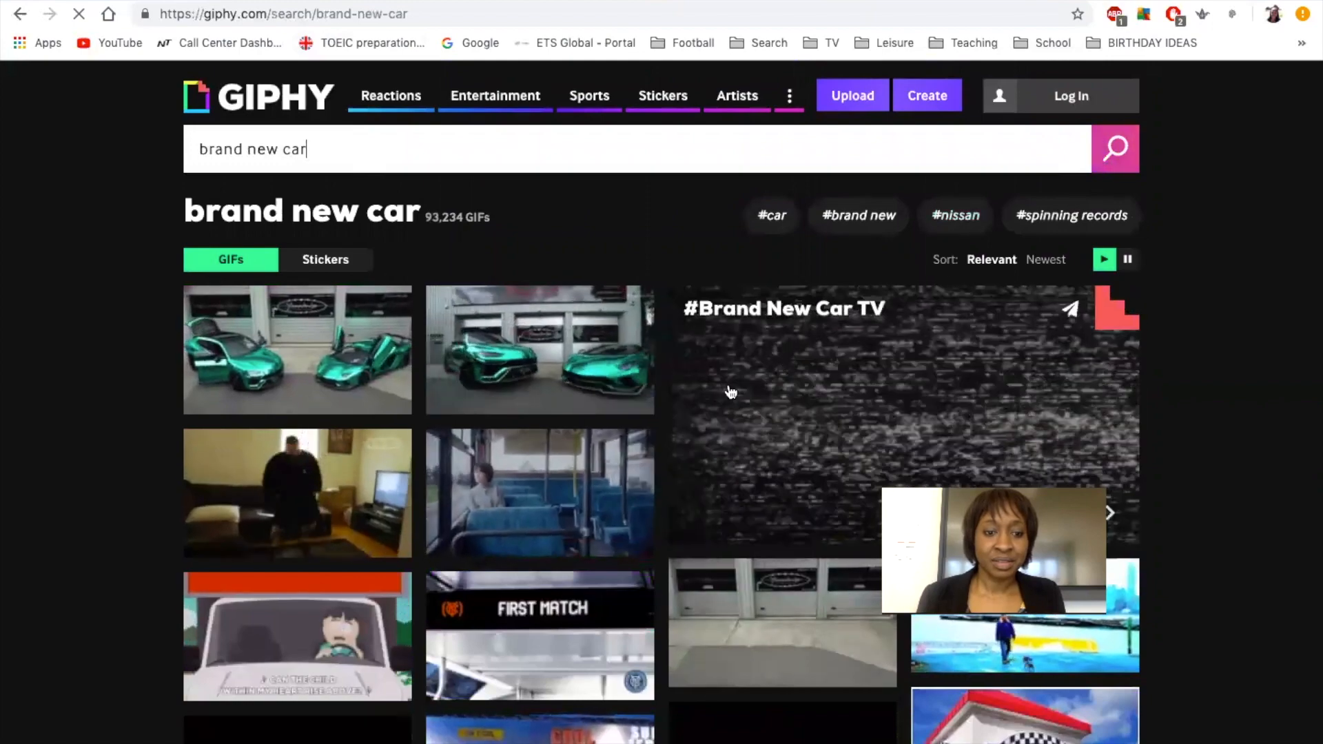
scroll(726, 400, "down", 2)
scroll(725, 400, "down", 7)
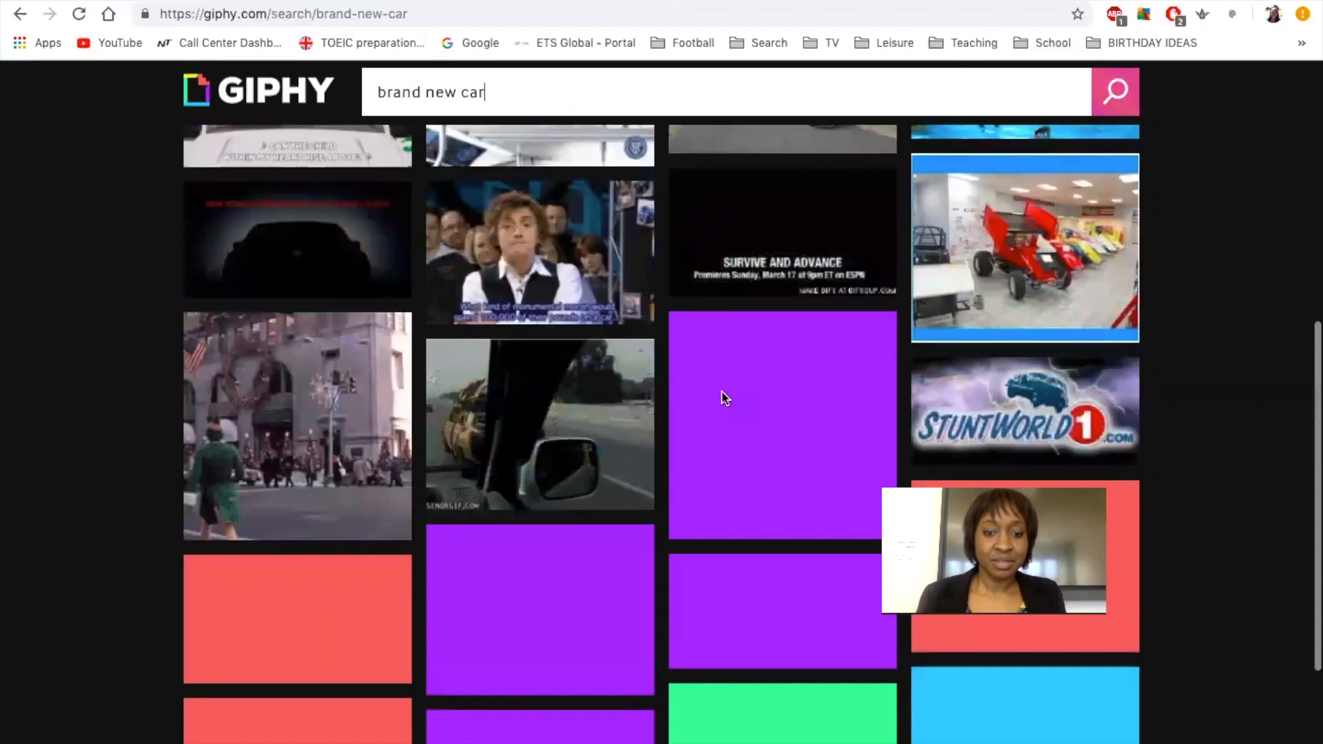
scroll(724, 399, "down", 3)
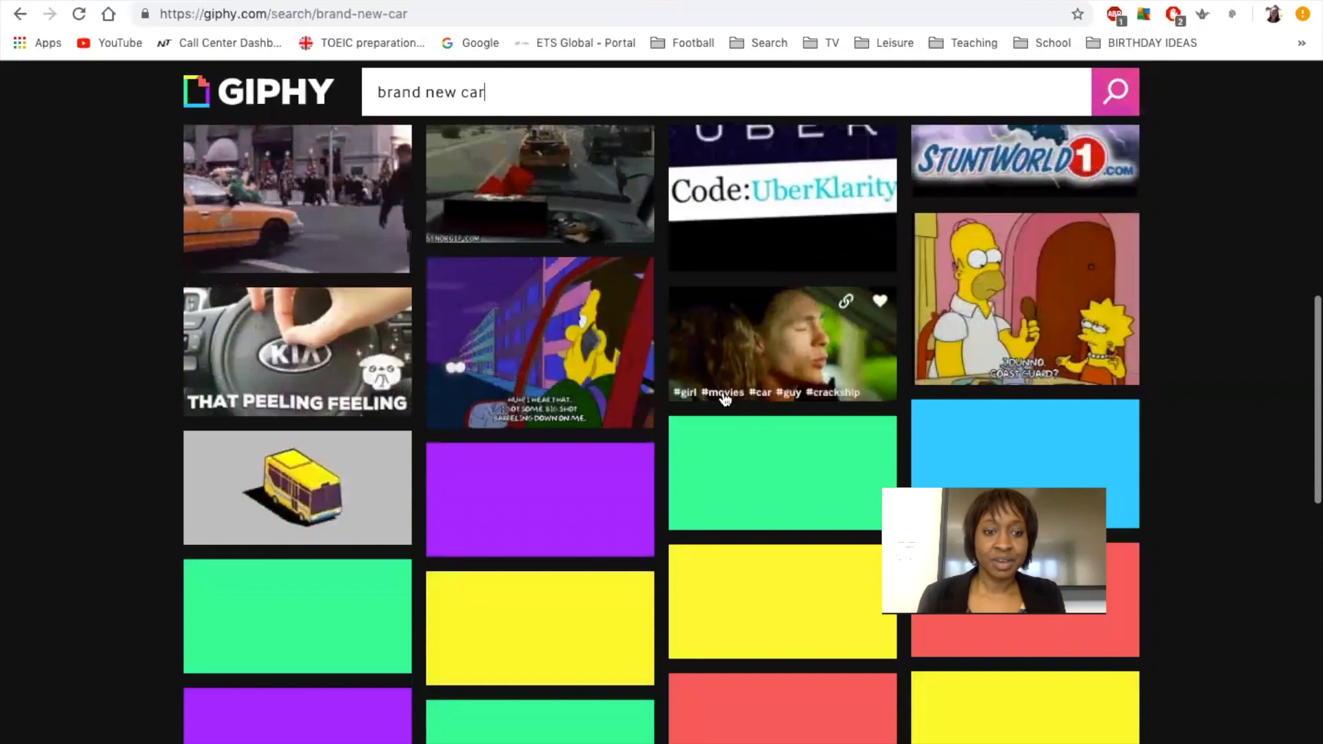
scroll(725, 400, "down", 3)
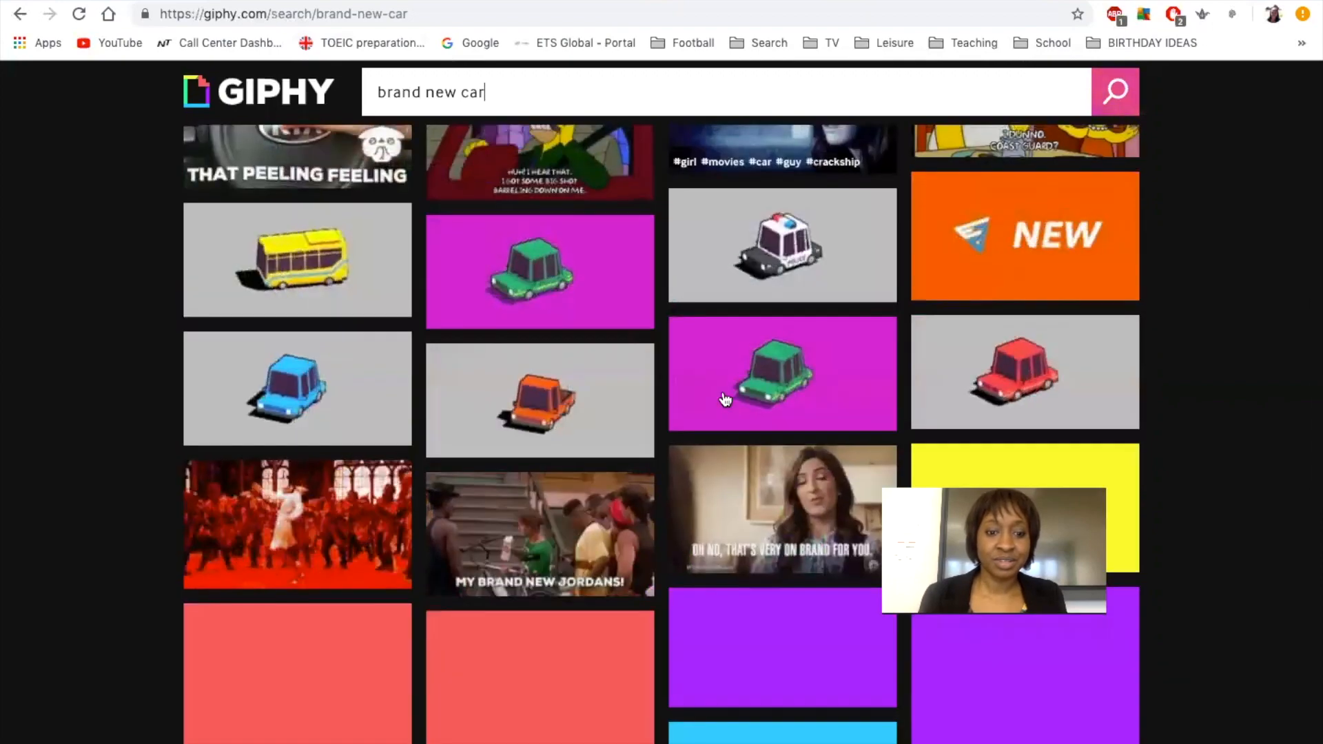
scroll(726, 400, "up", 13)
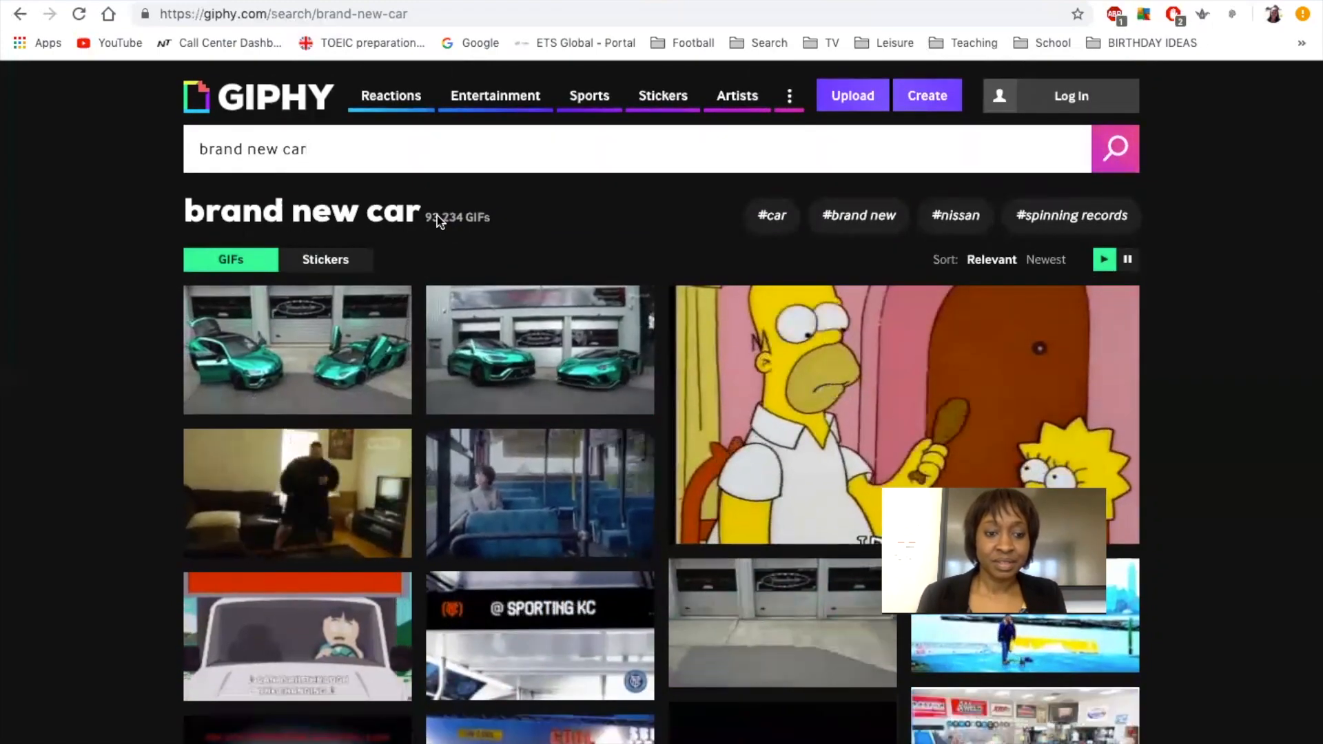
left_click(347, 335)
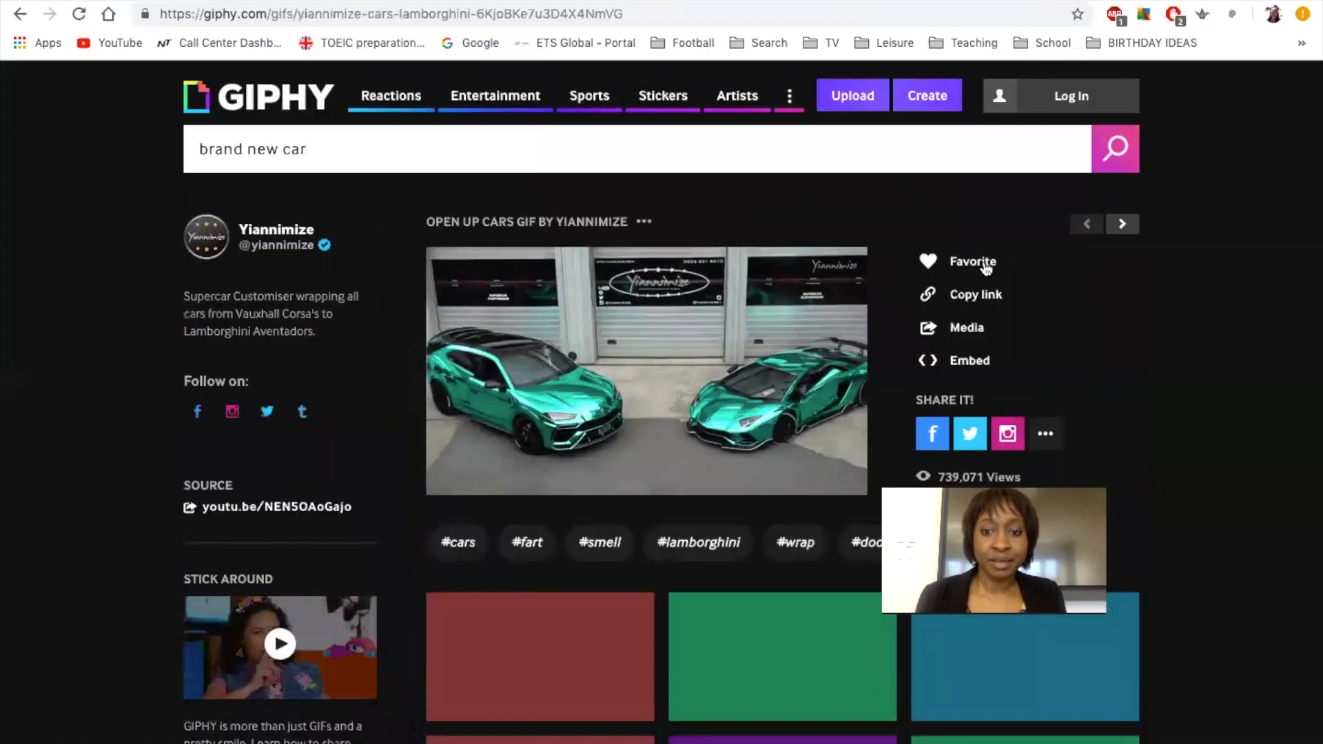
Copy the green supercars GIF's direct GIF link from its sharing links.
left_click(972, 297)
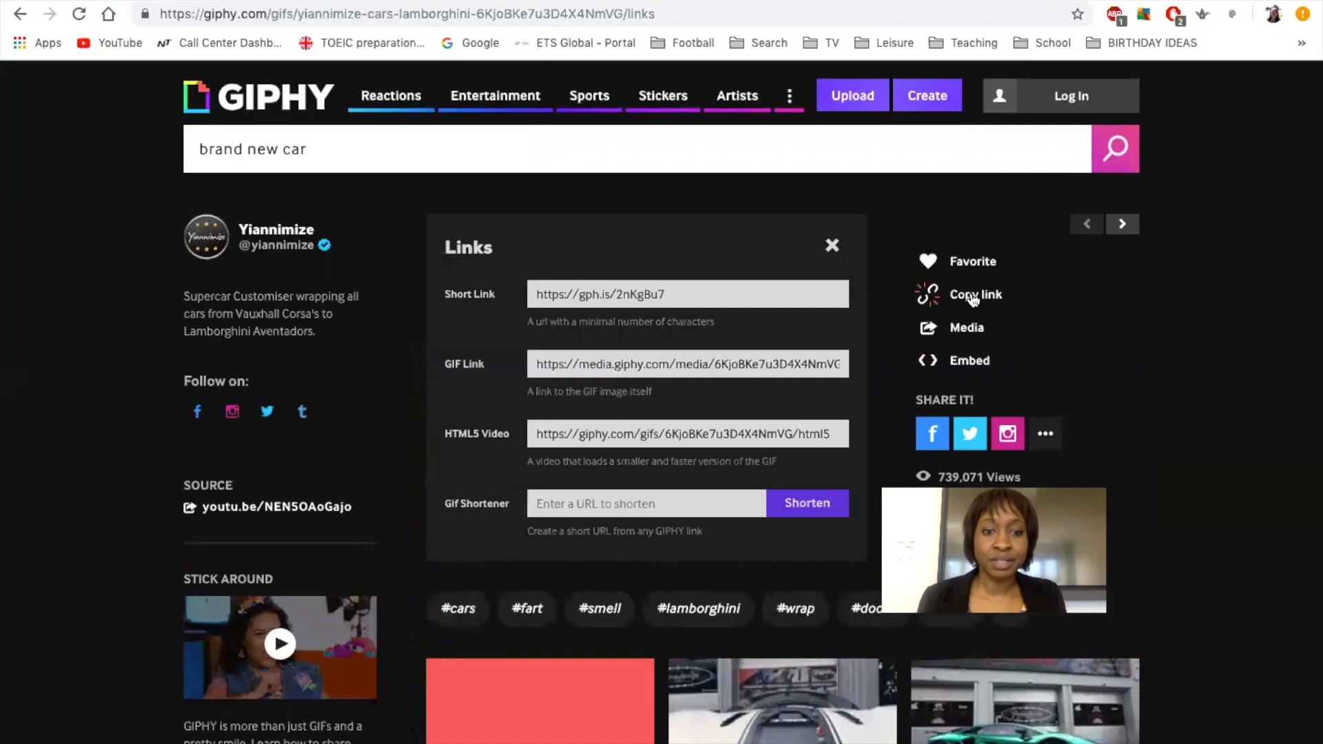
left_click(544, 295)
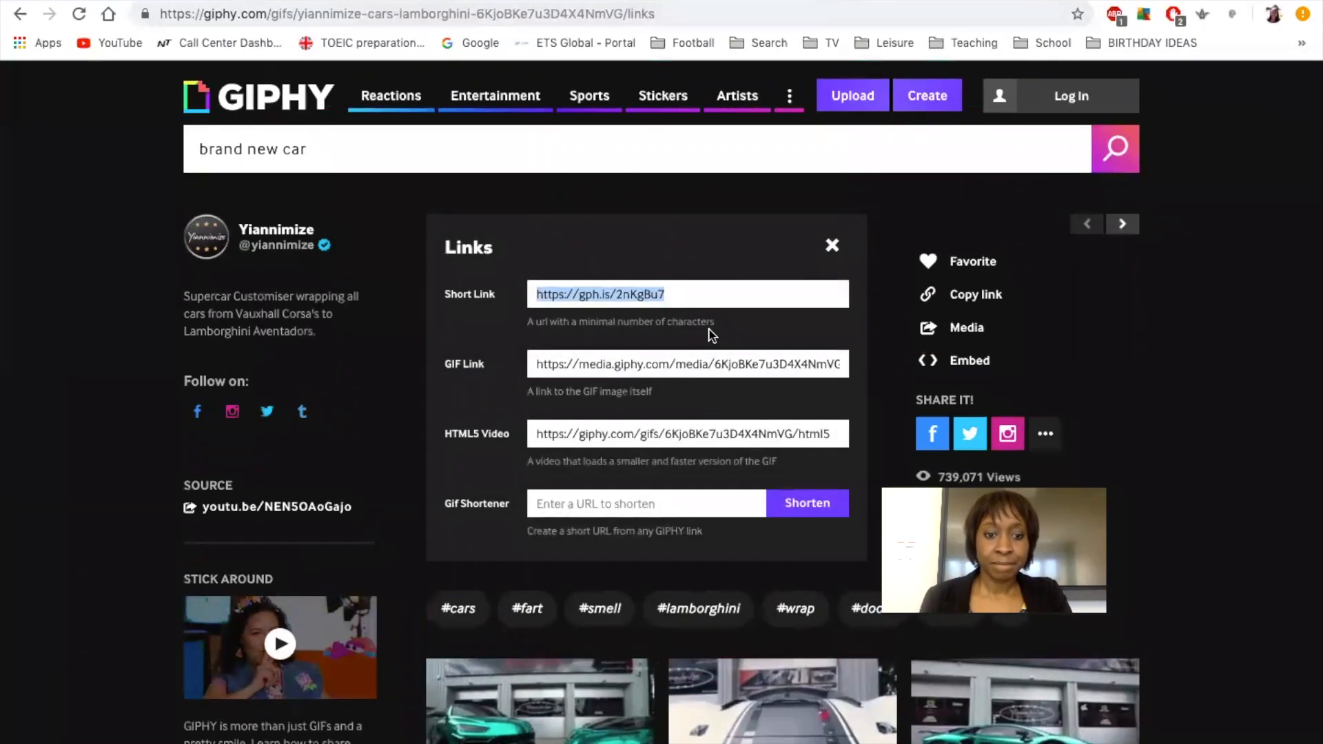
left_click(654, 366)
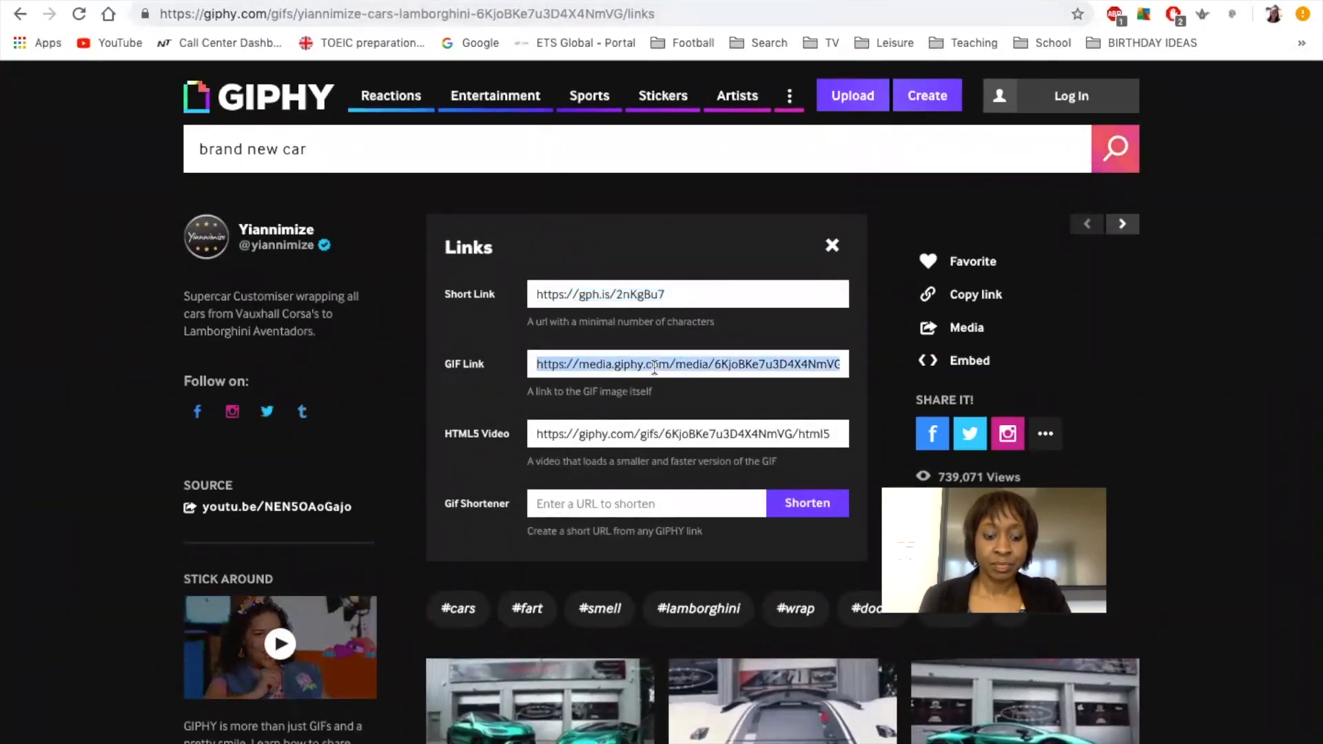
key("super+c")
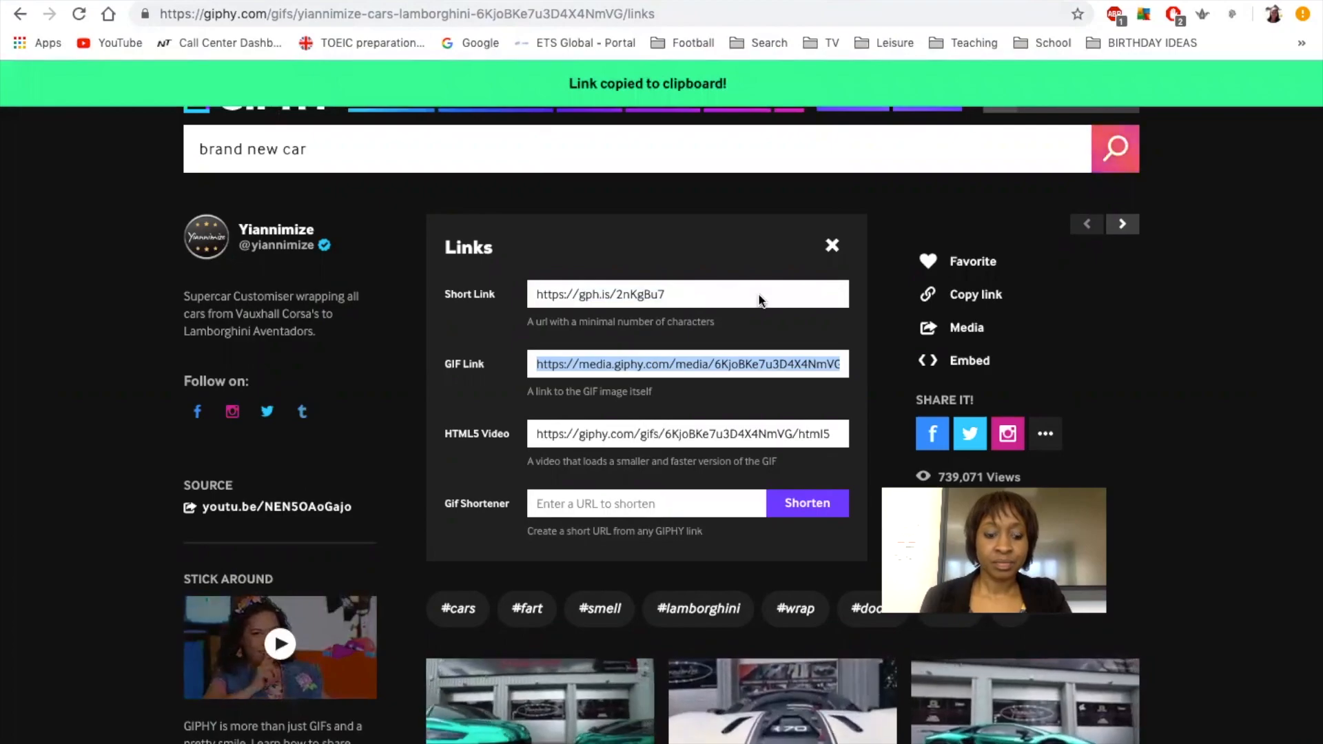
key("ctrl+Down")
Attach the supercars GIF to Question 2 by uploading it from the copied GIPHY URL.
left_click(806, 58)
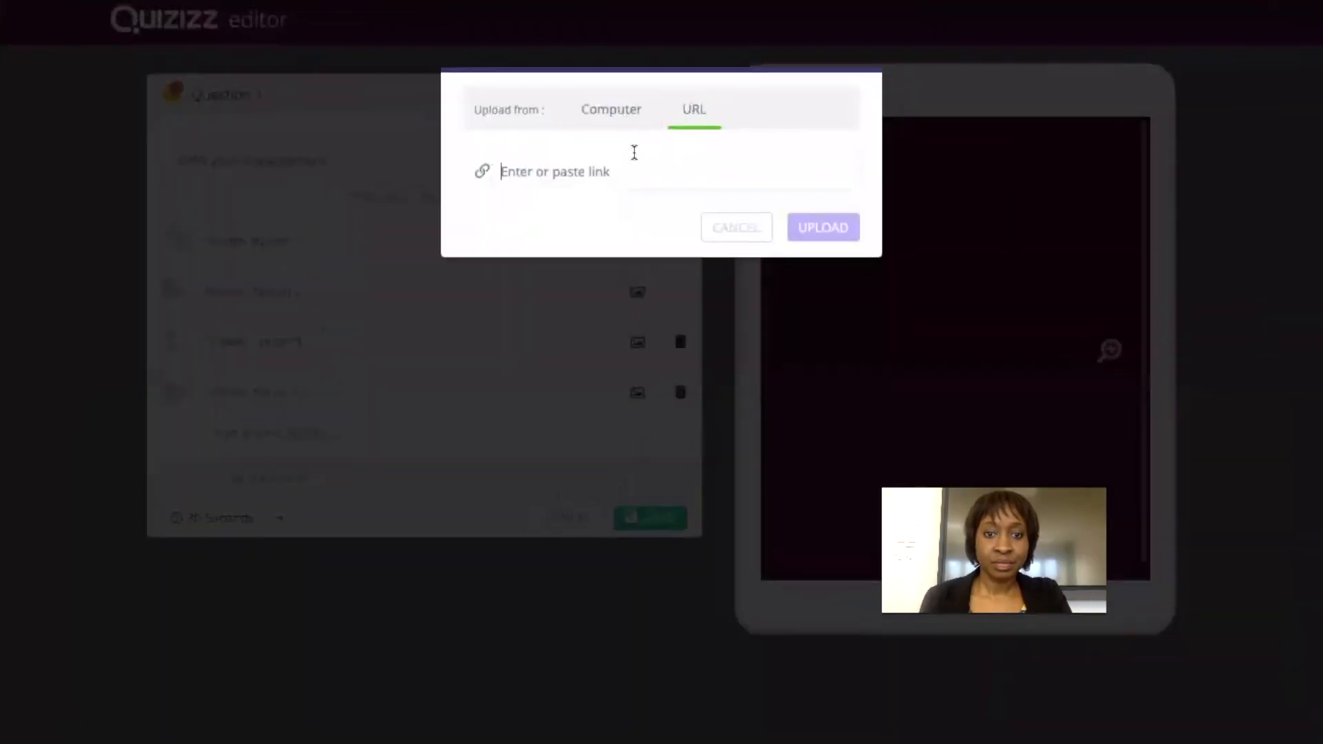
key("super+v")
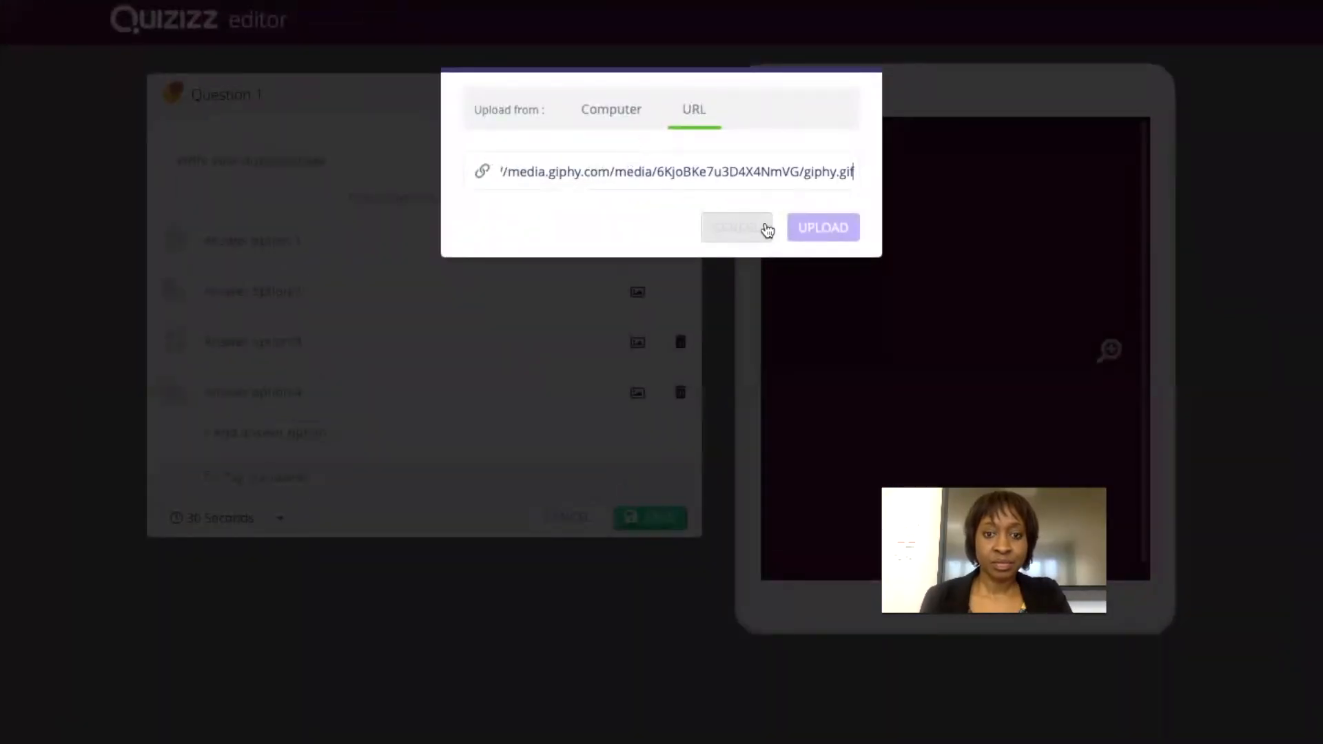
left_click(813, 232)
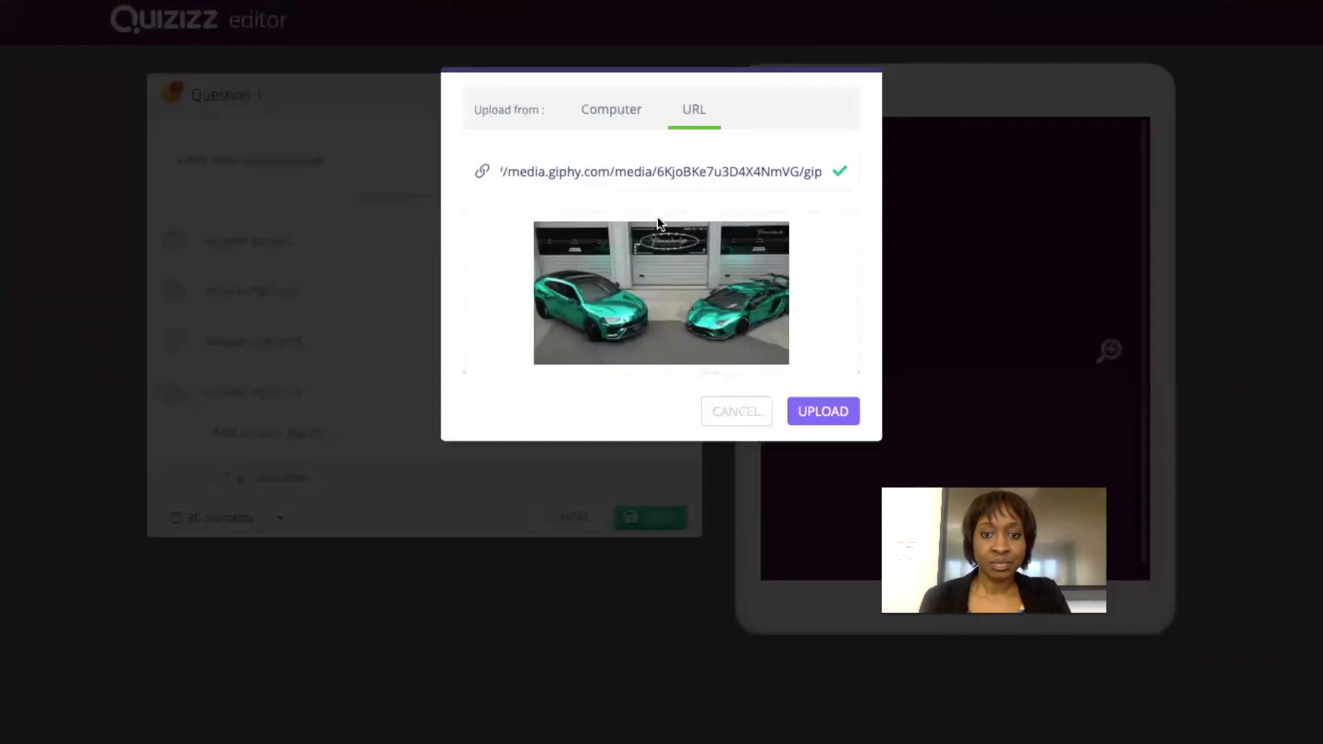
left_click(813, 412)
left_click(357, 232)
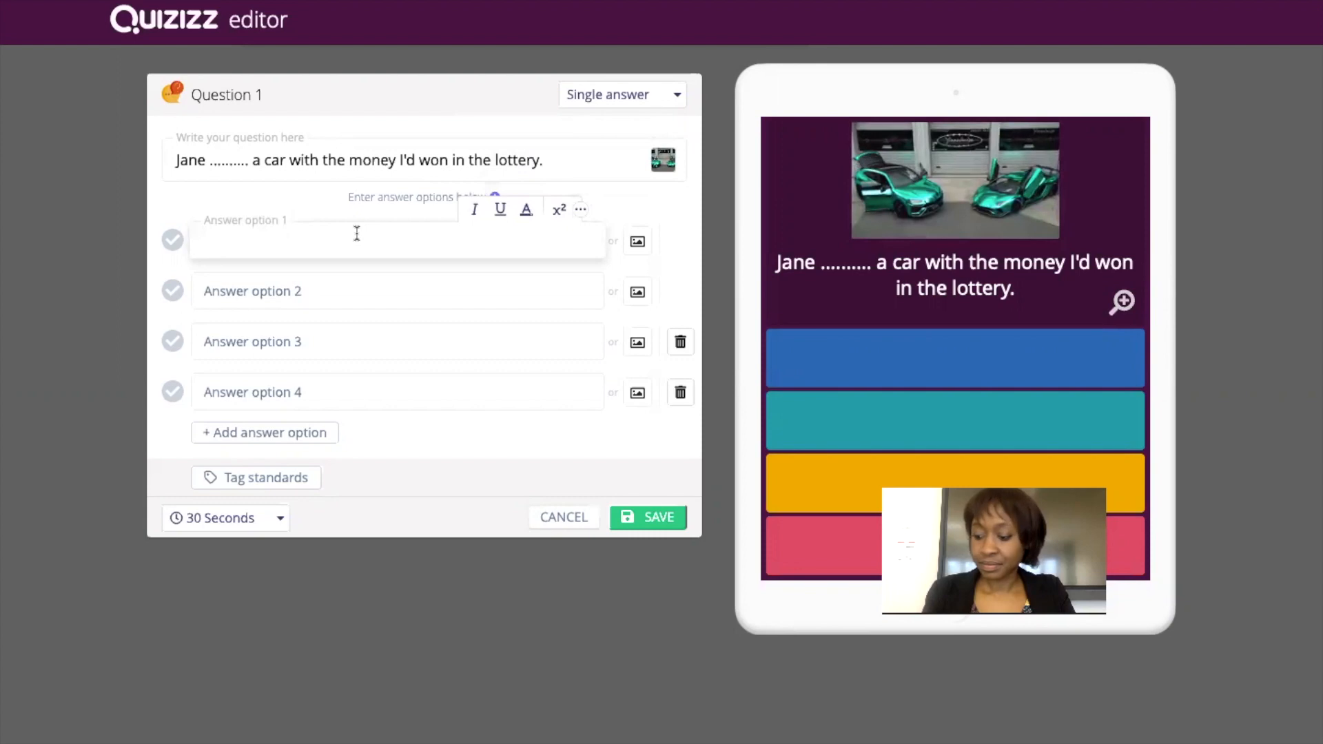
Enter answers 'suggested that I buy', 'suggested that I should buy', 'suggested me to buy', 'suggested that I bought'; mark the first correct.
type("sug")
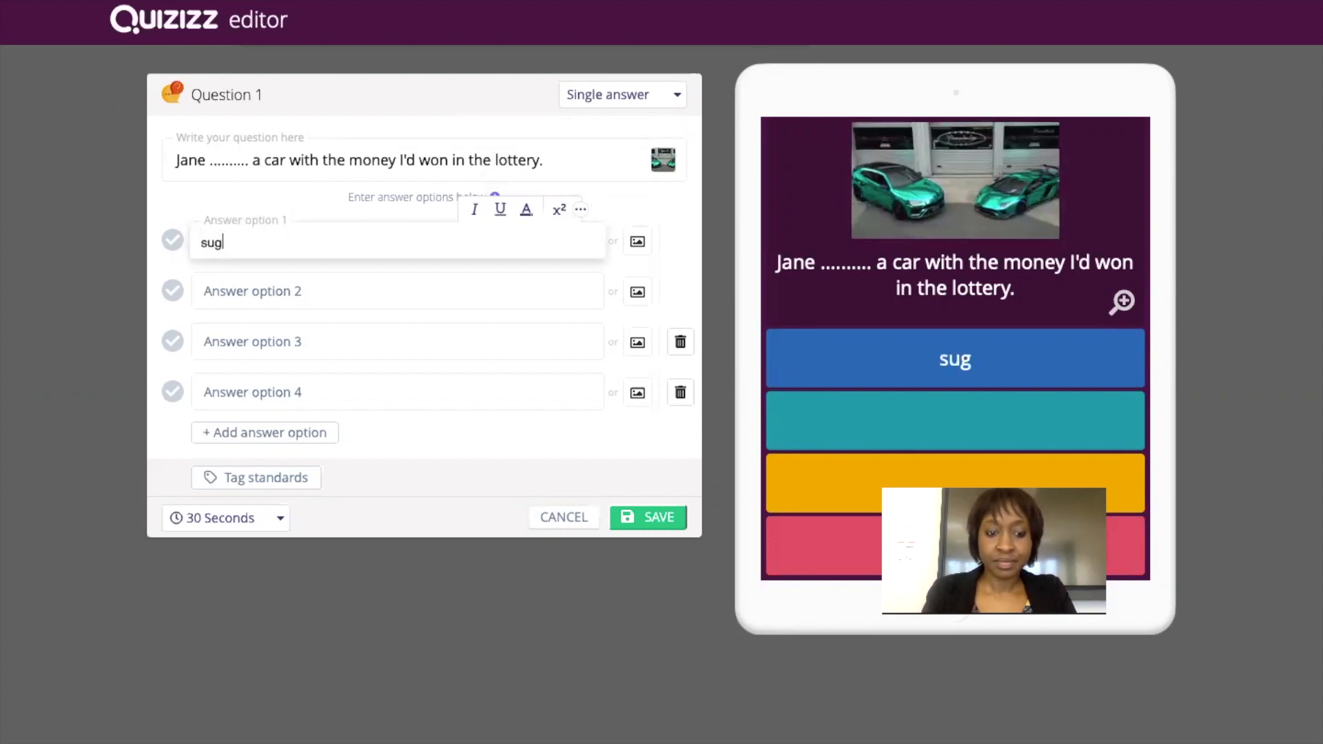
type("gested ")
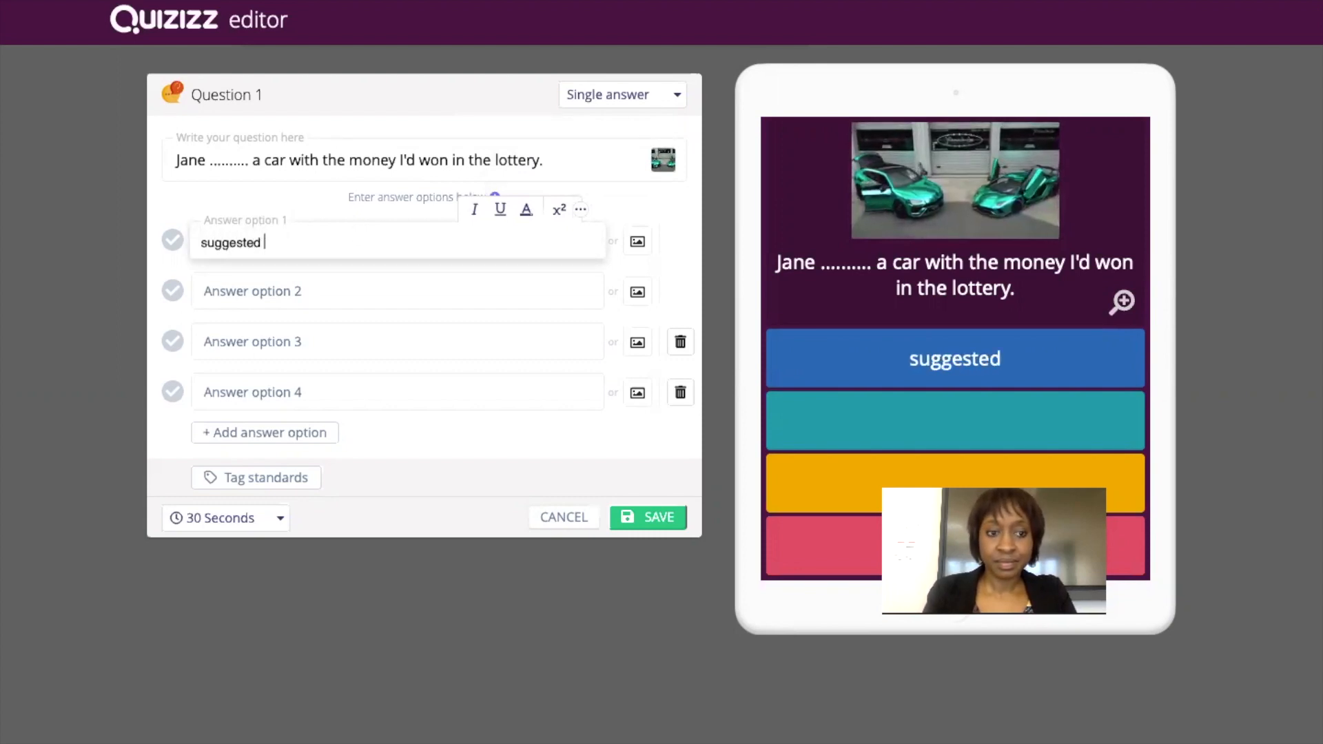
type("that")
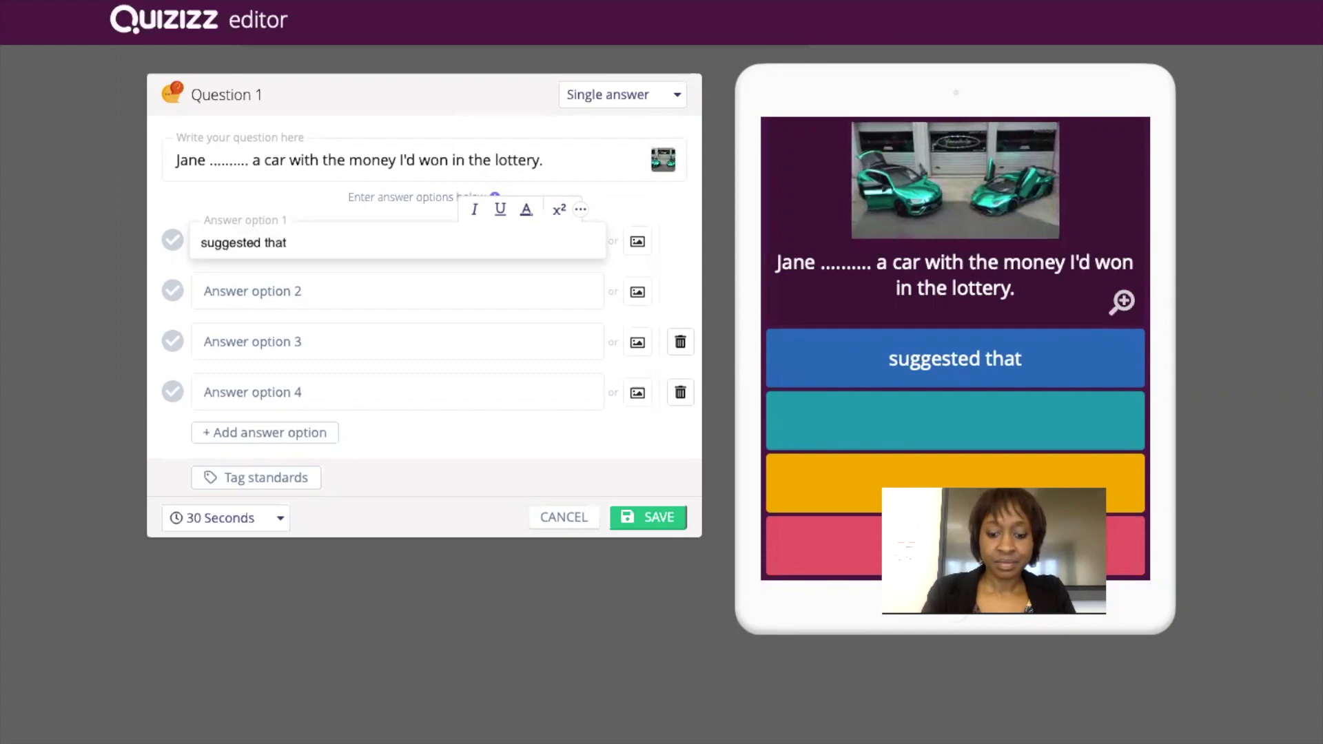
type(" I buy")
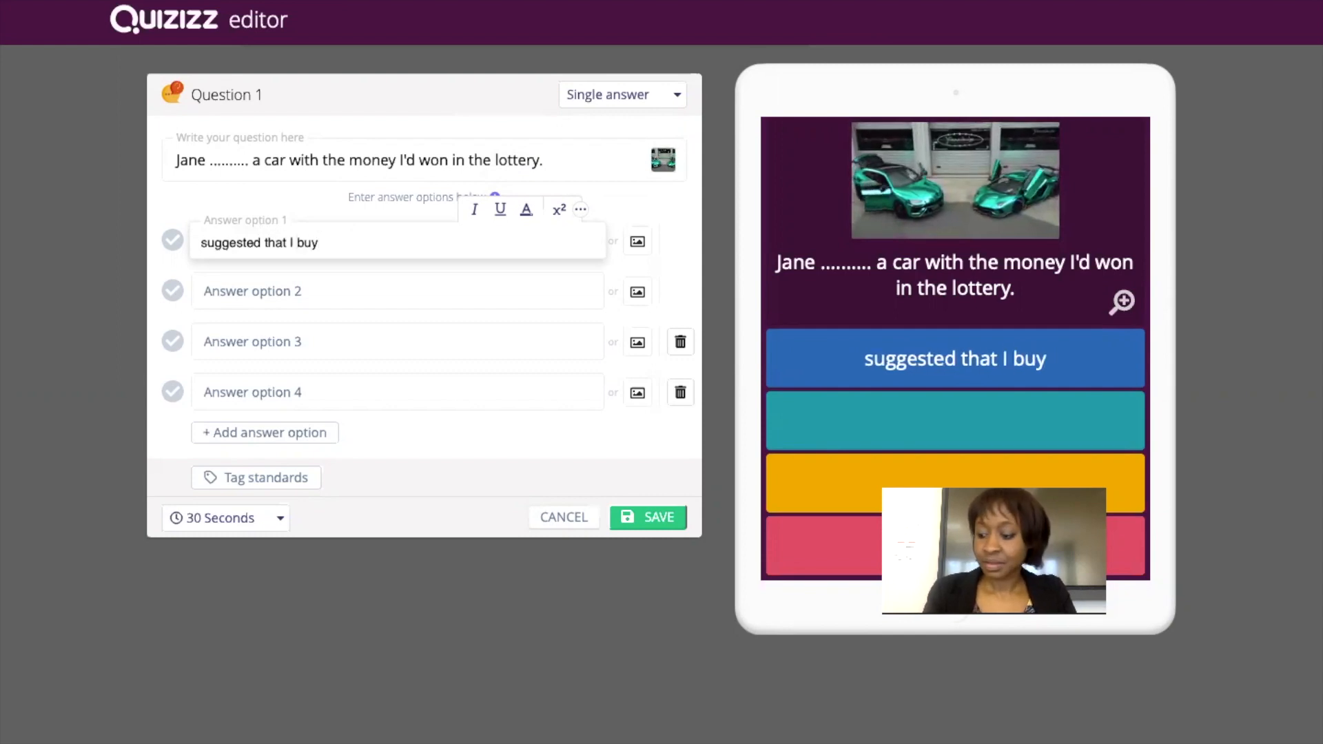
left_click(256, 284)
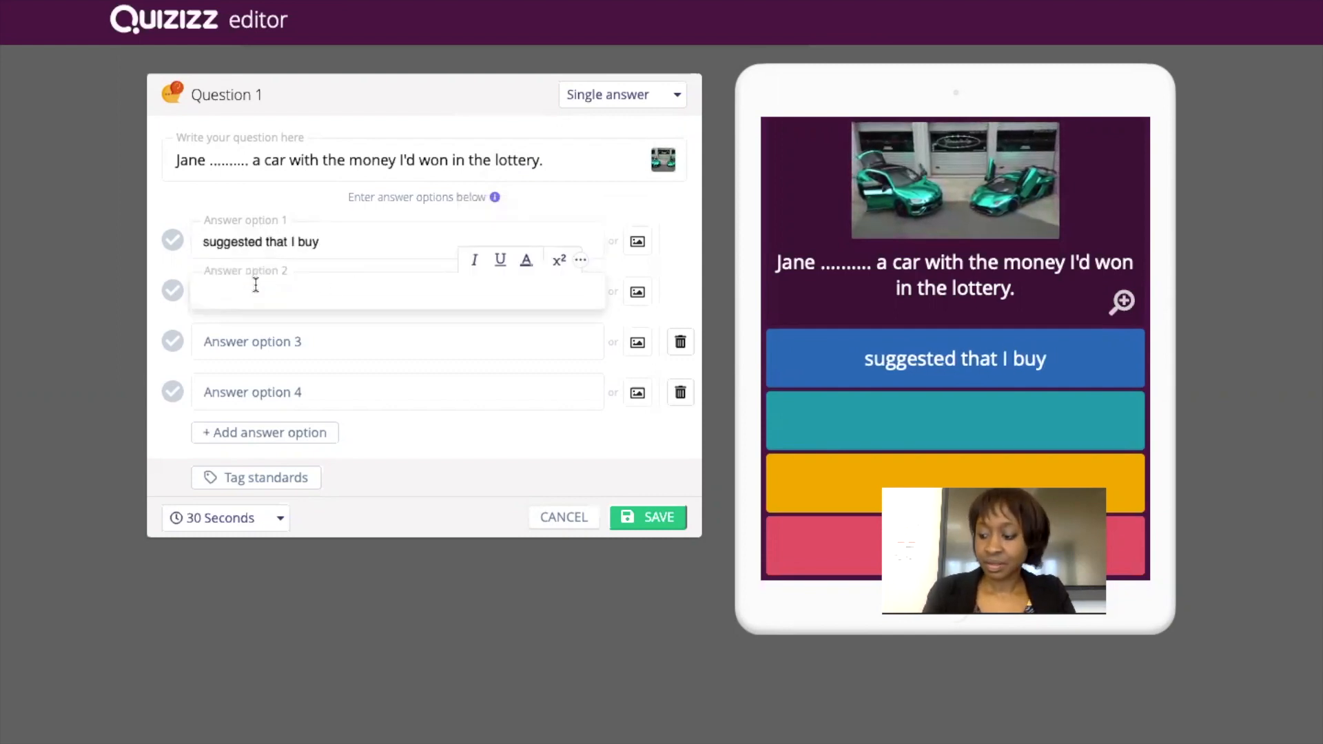
type("sugge")
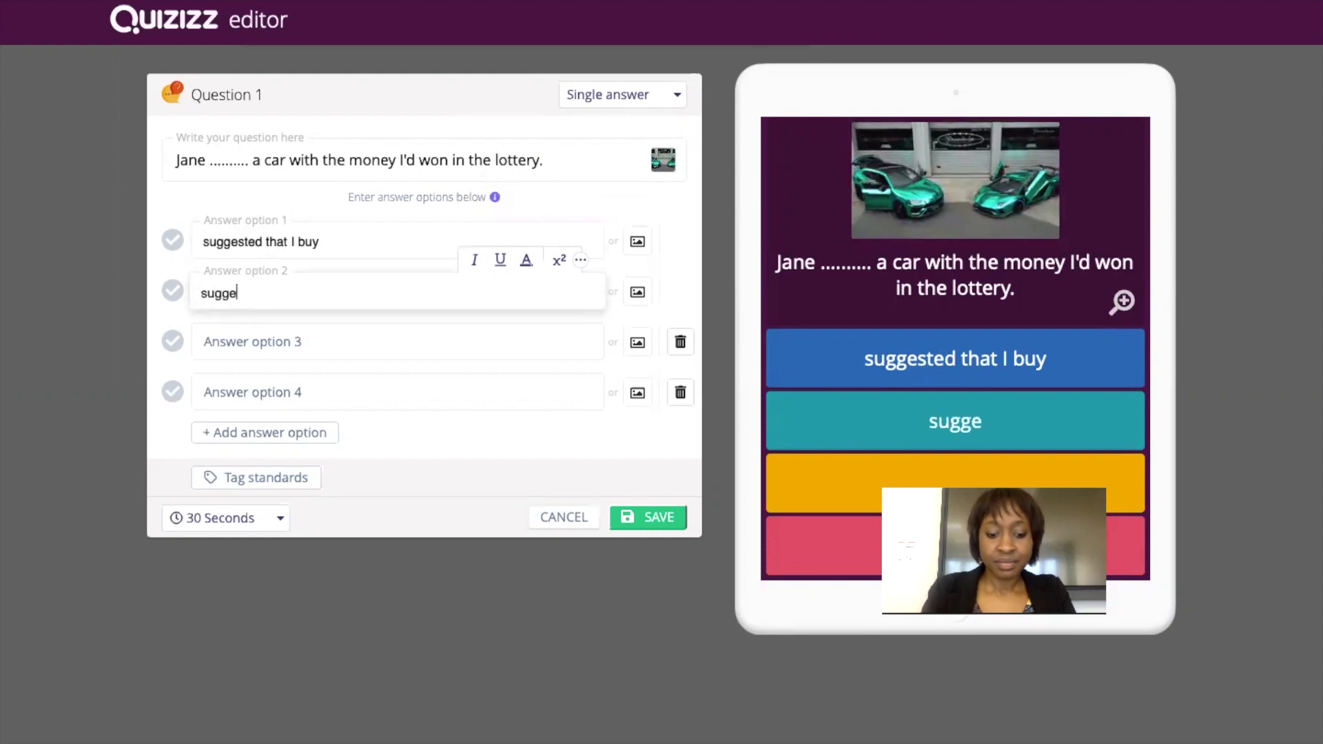
type("sted that I")
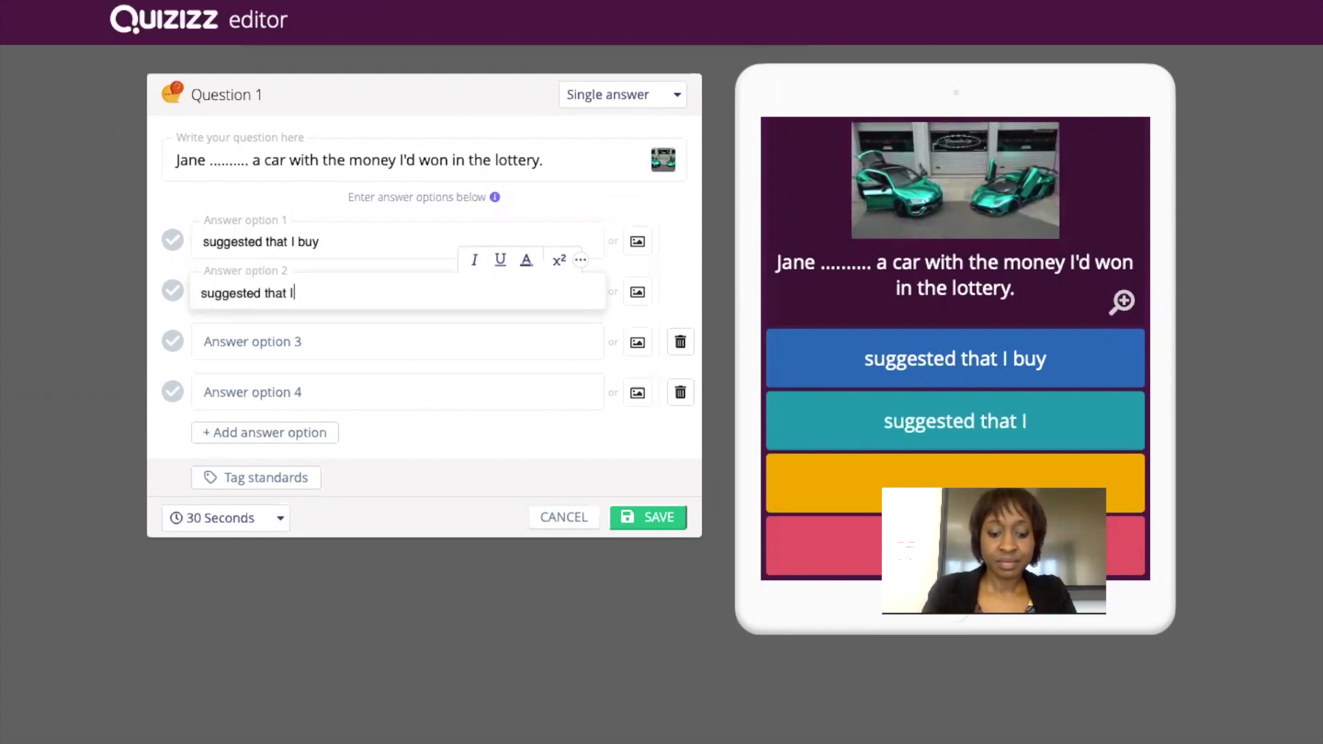
type(" should buy")
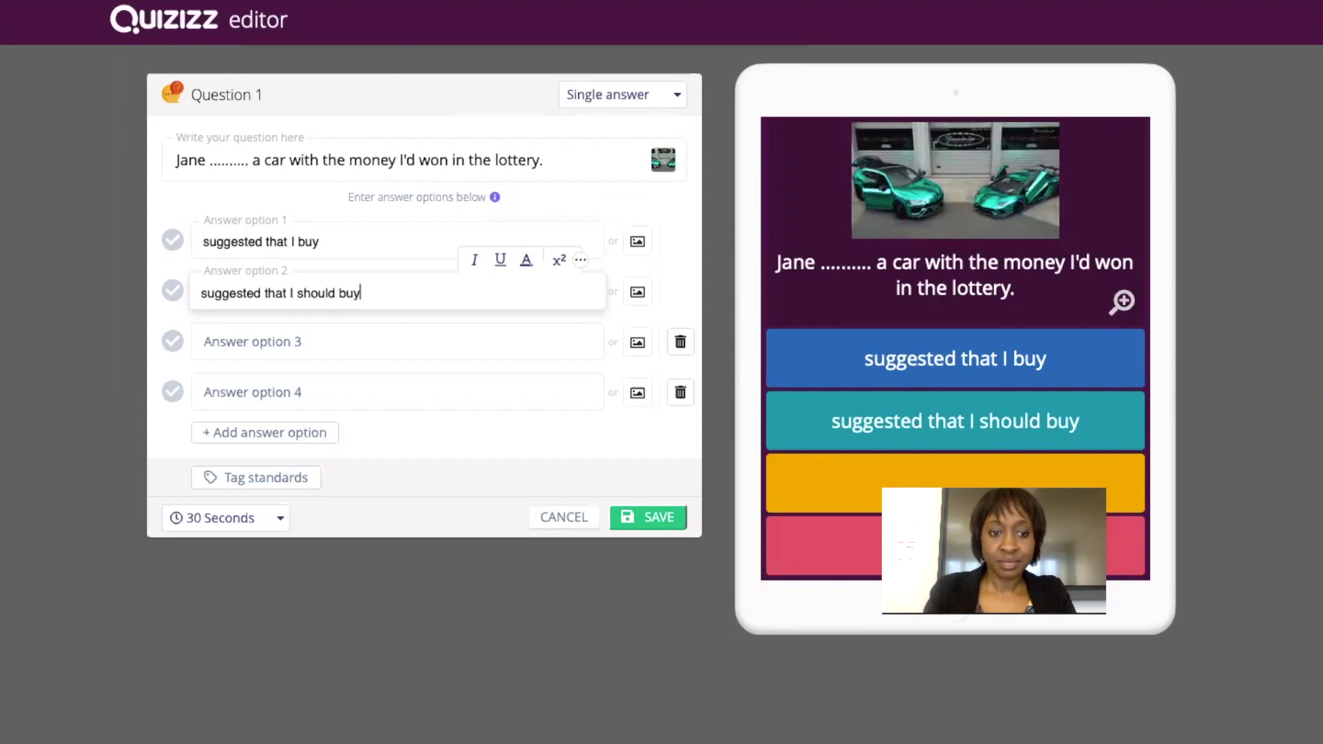
left_click(237, 335)
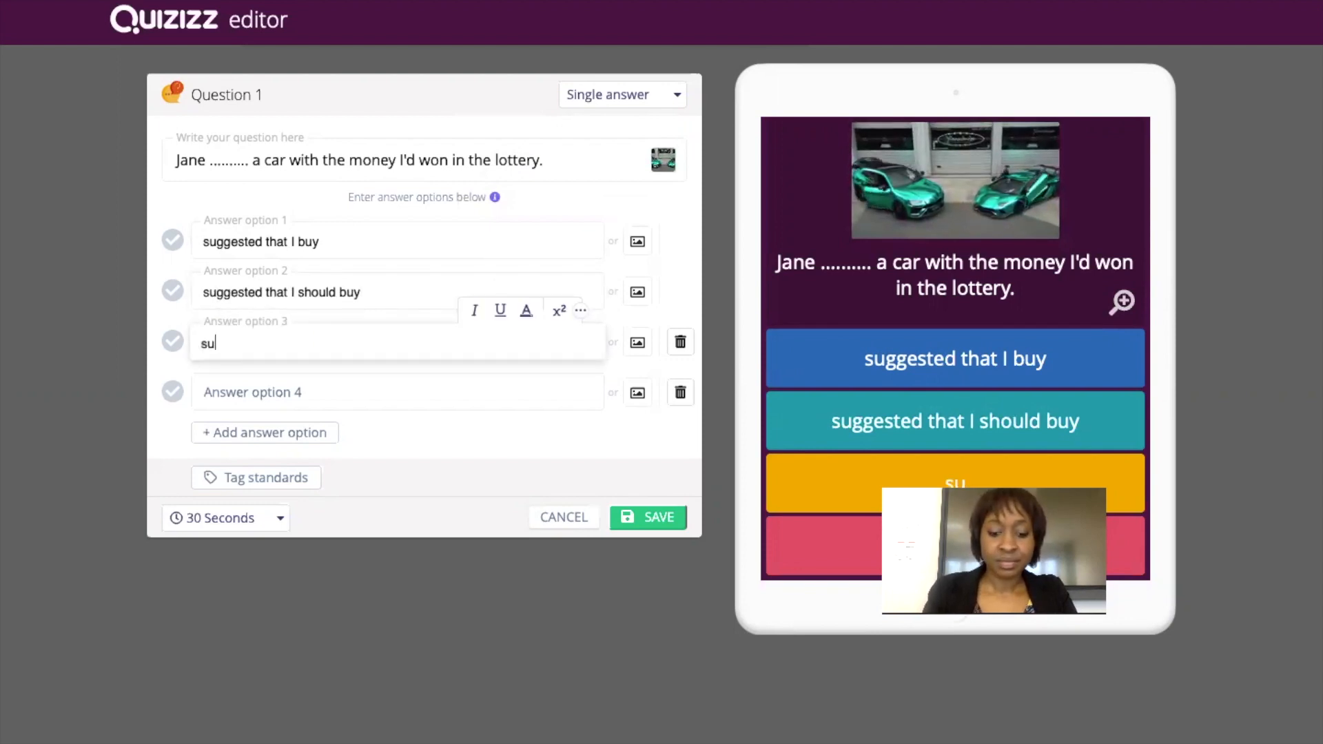
type("suggested me to buy")
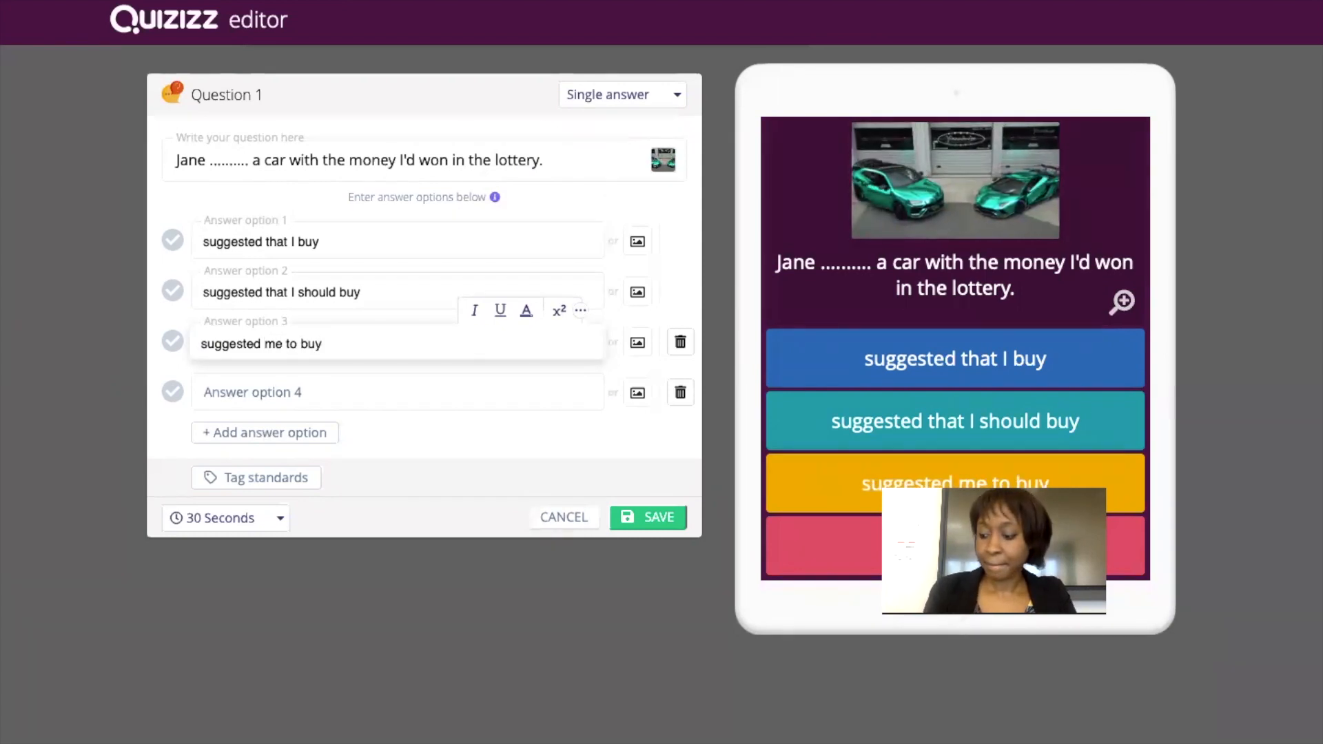
left_click(225, 394)
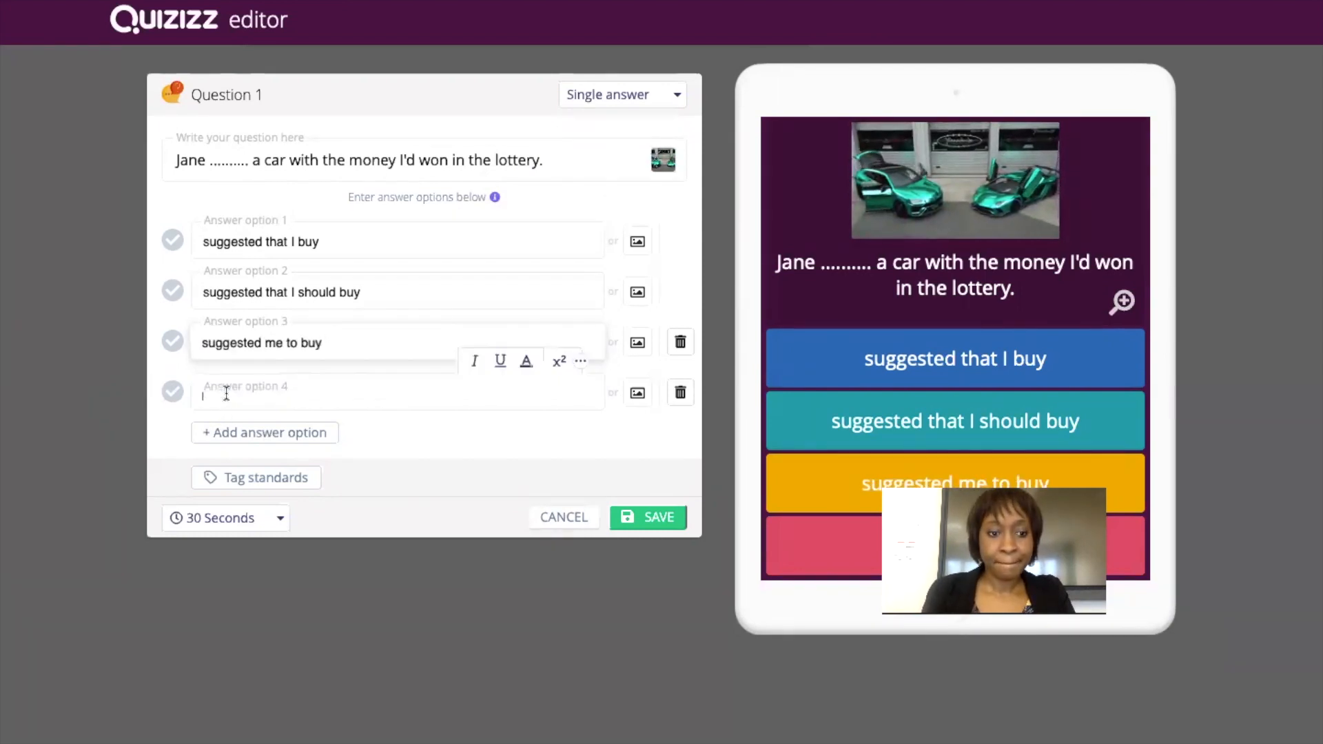
type("suggested that ")
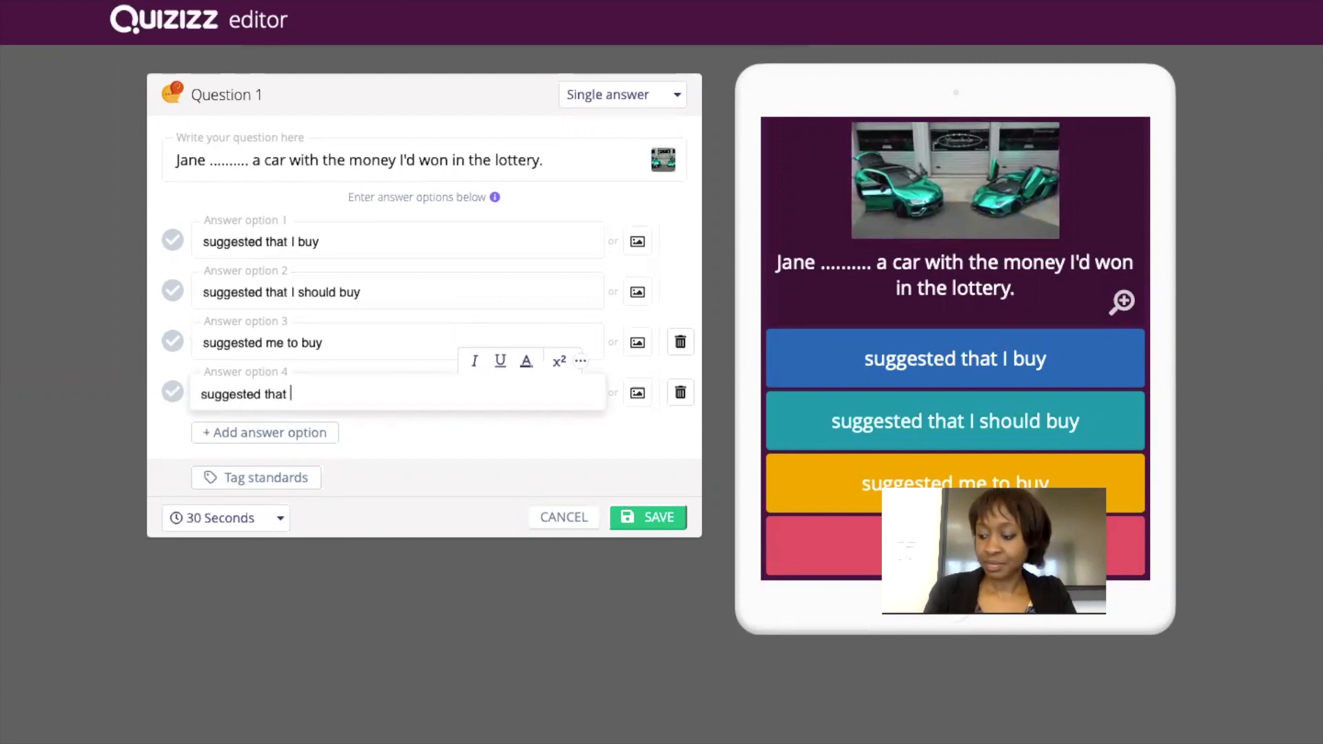
type("I bought")
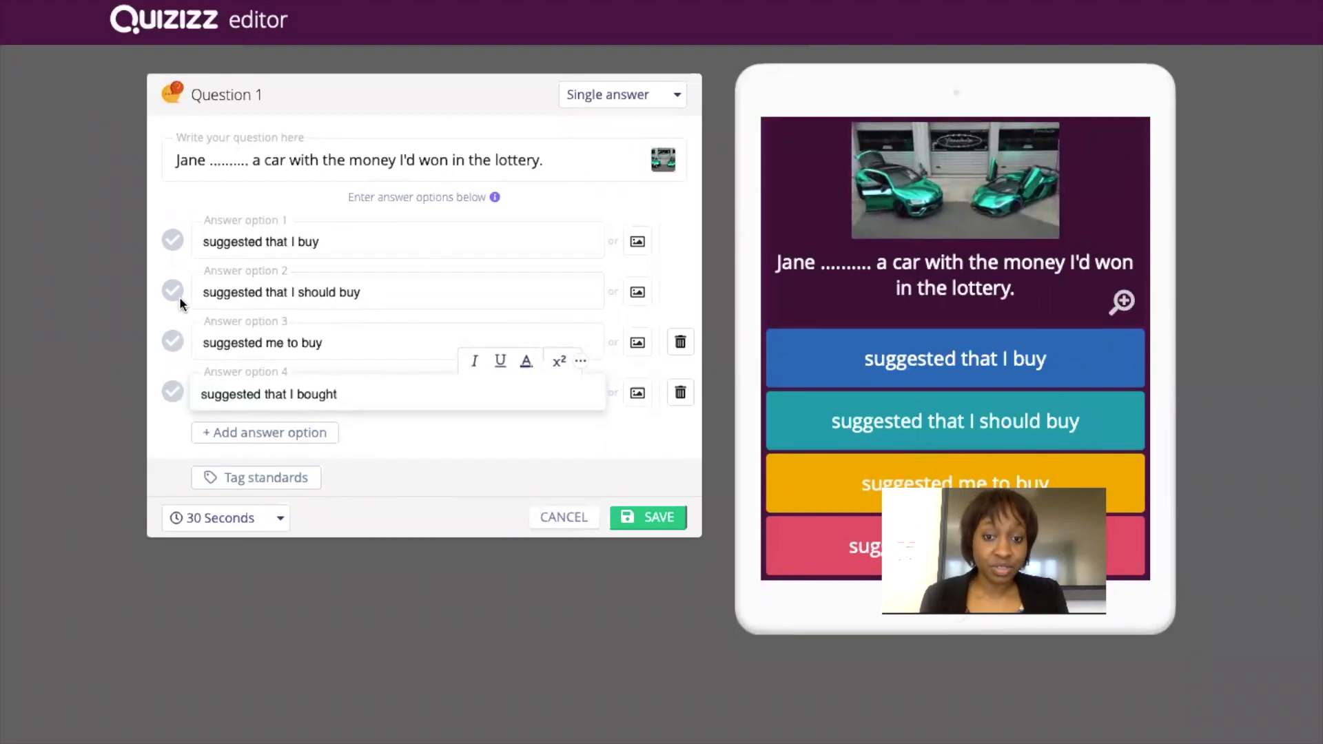
left_click(173, 245)
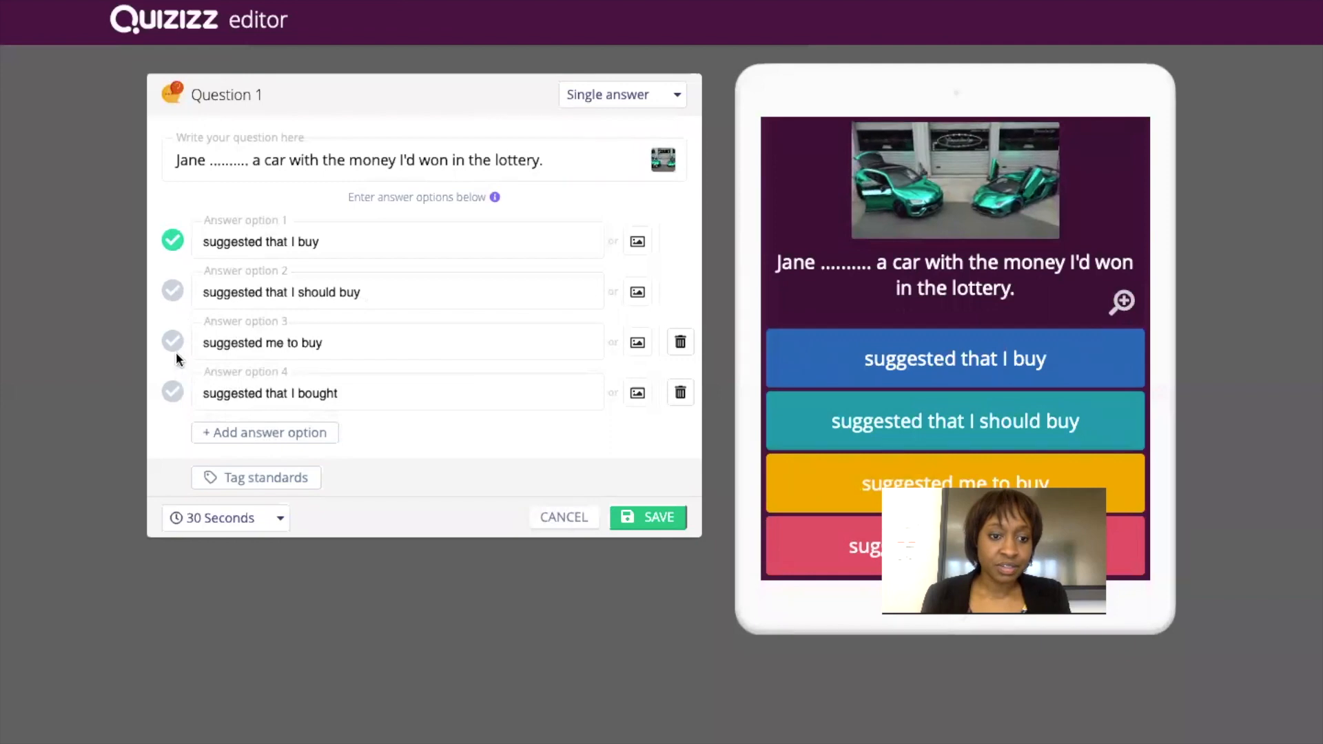
Switch the question to Multi-select, mark 'suggested that I buy' and 'suggested that I should buy' correct, and save.
left_click(173, 292)
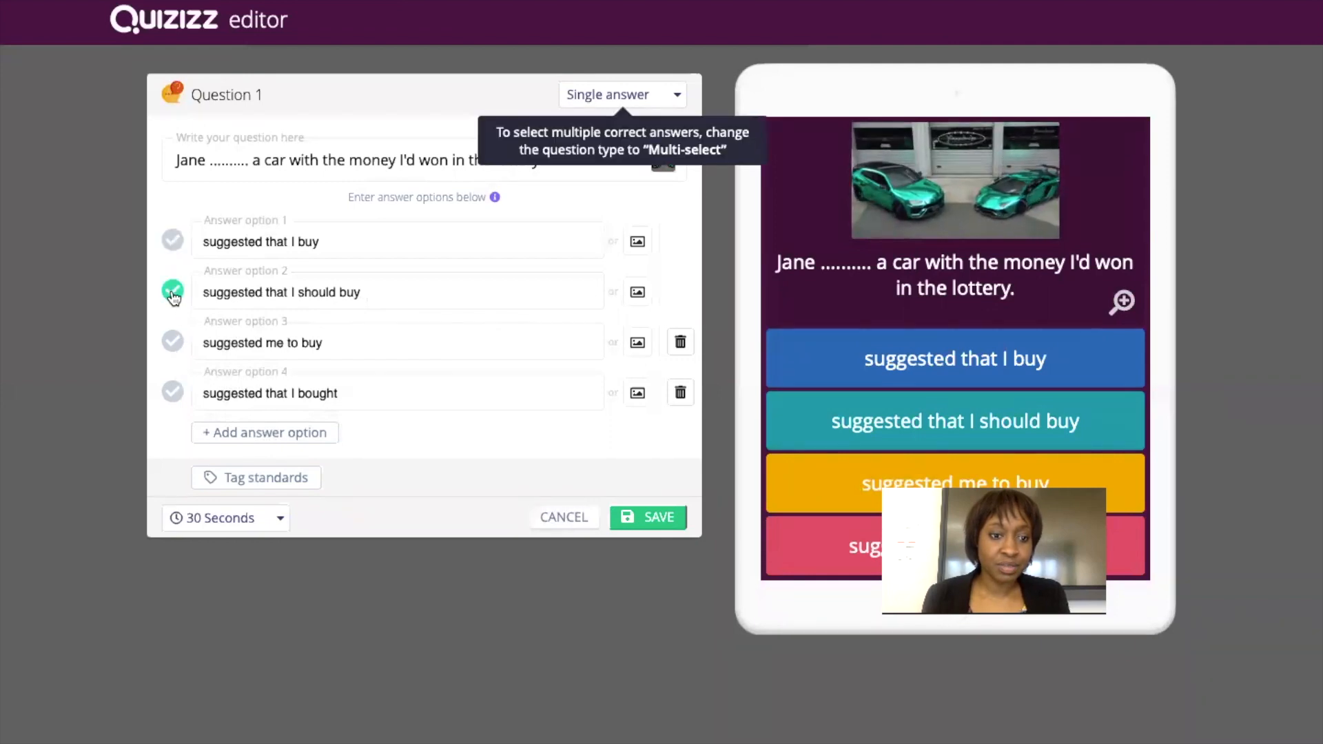
left_click(584, 96)
left_click(600, 150)
left_click(173, 240)
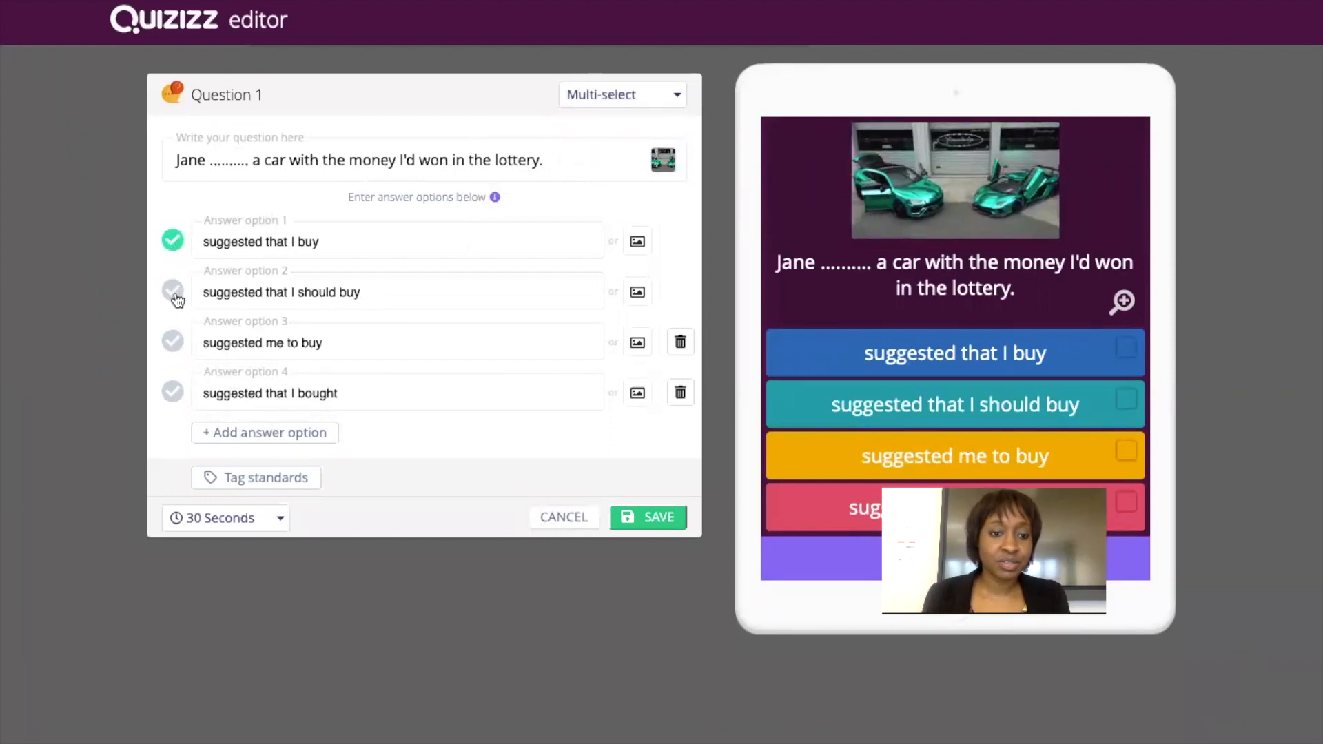
left_click(647, 517)
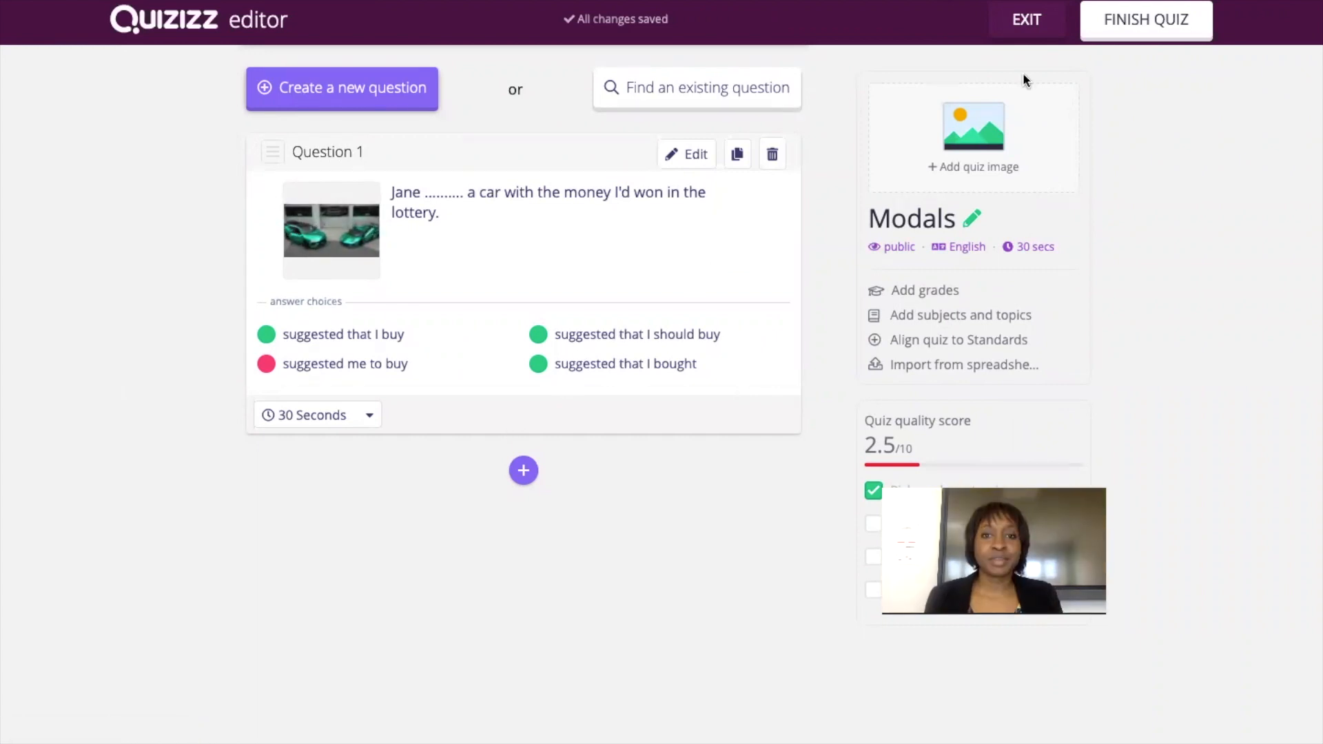
Finish the Modals quiz with grade Professional Development, subject English and topic Grammar.
left_click(1128, 26)
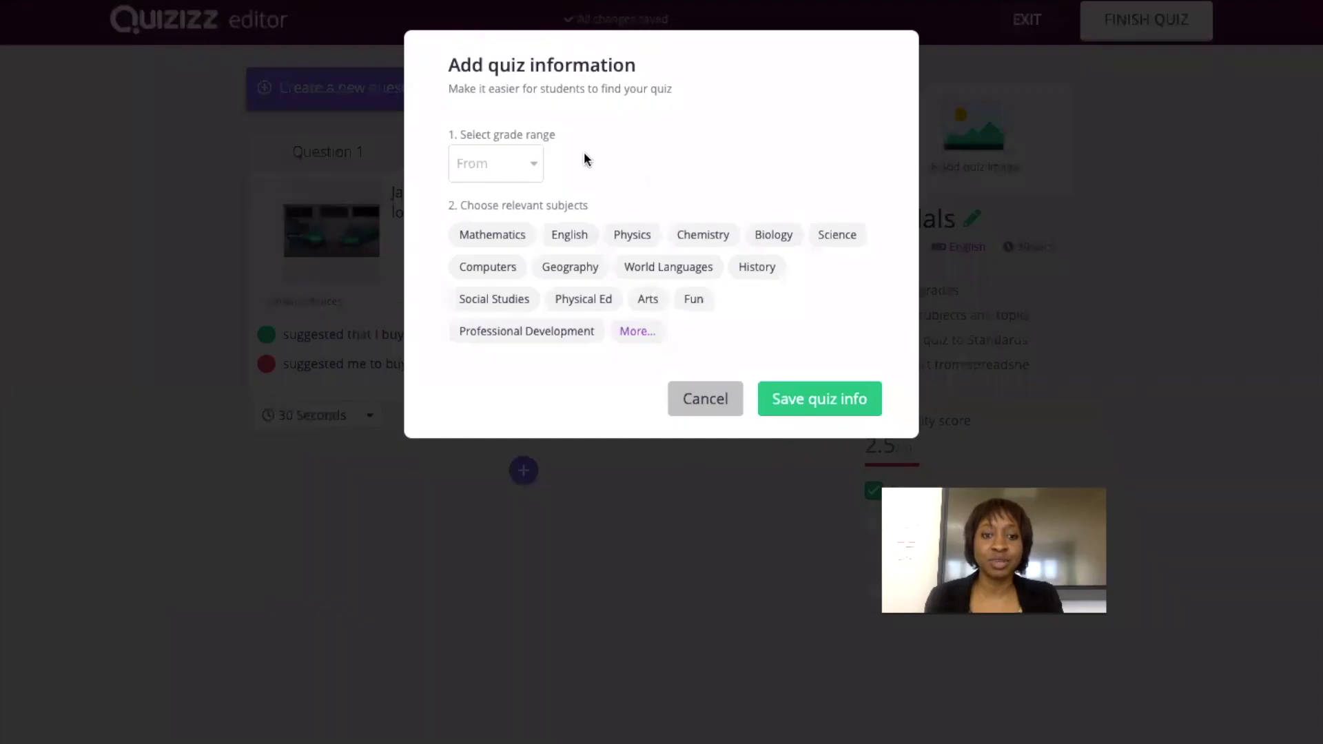
left_click(479, 180)
scroll(490, 431, "down", 2)
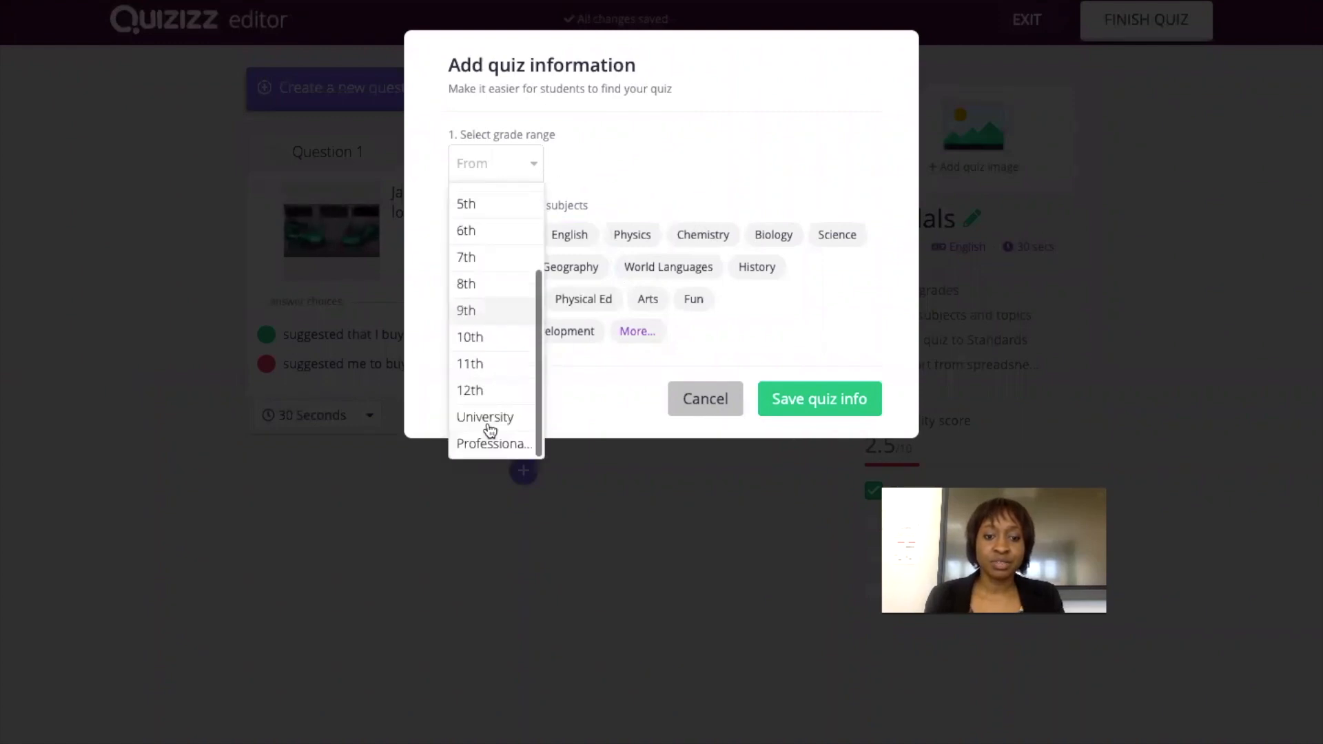
left_click(493, 445)
left_click(570, 240)
left_click(587, 412)
left_click(483, 406)
left_click(798, 471)
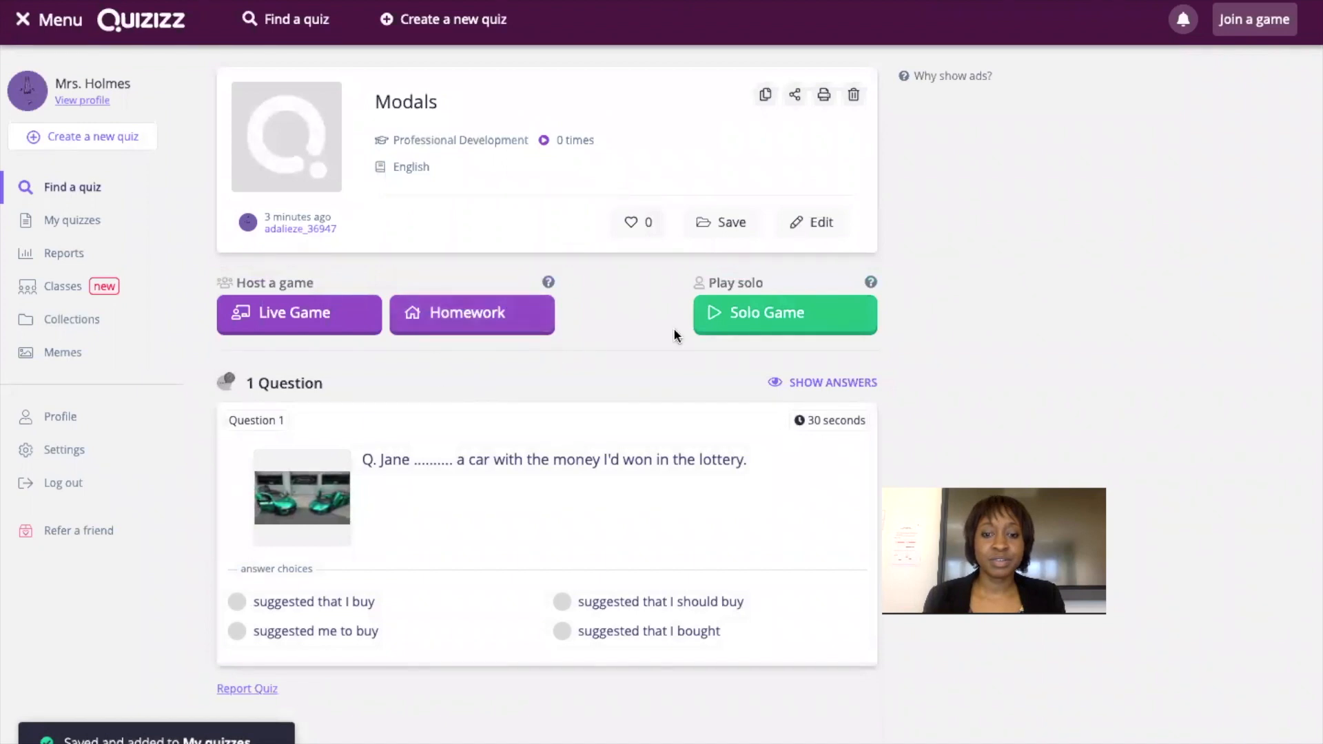
Start a solo game and submit 'suggested that I should buy', 'suggested that I buy' and 'suggested me to buy'.
left_click(775, 319)
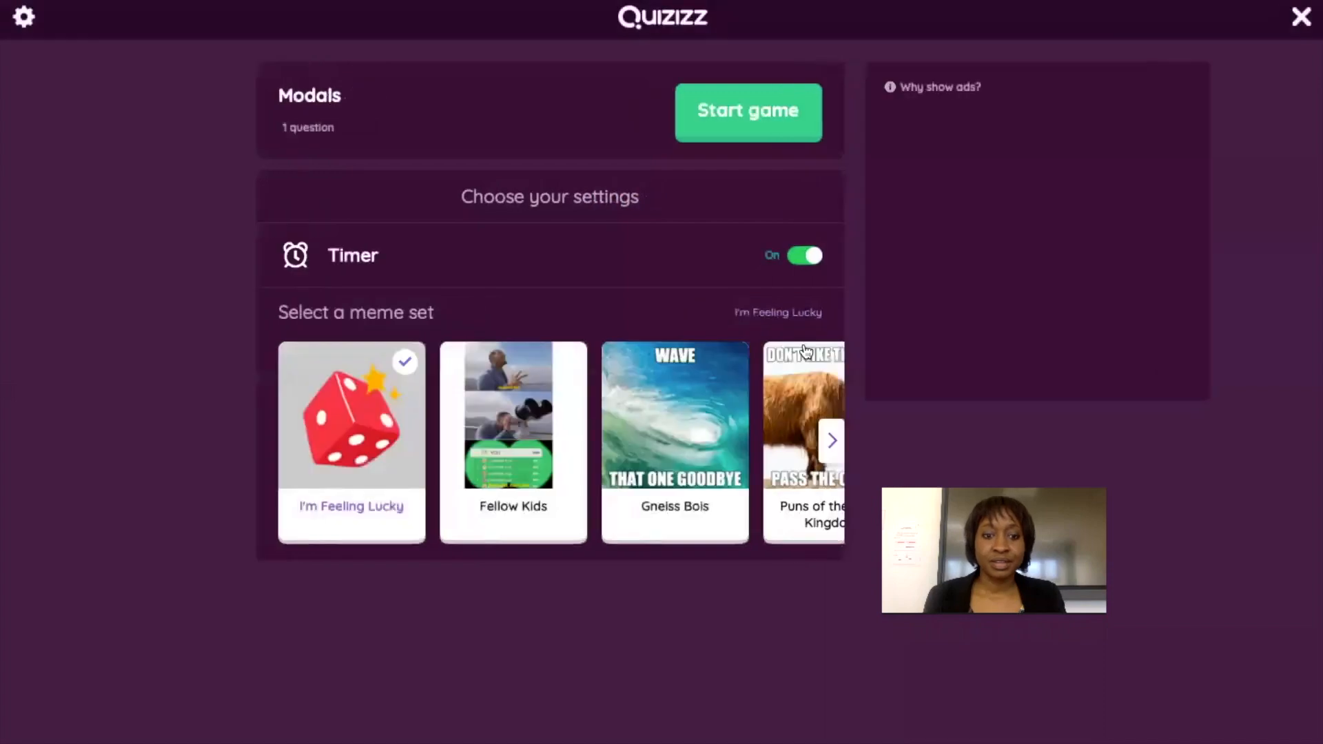
left_click(729, 124)
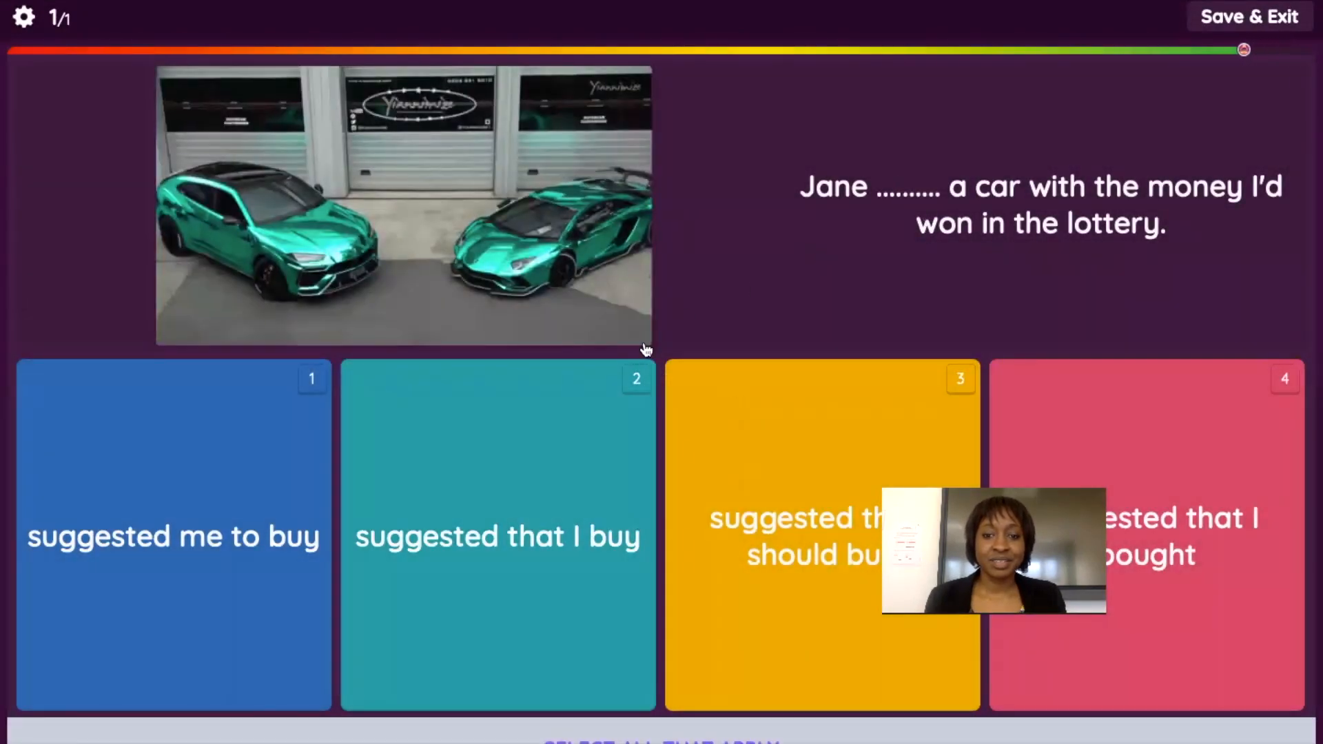
left_click(716, 490)
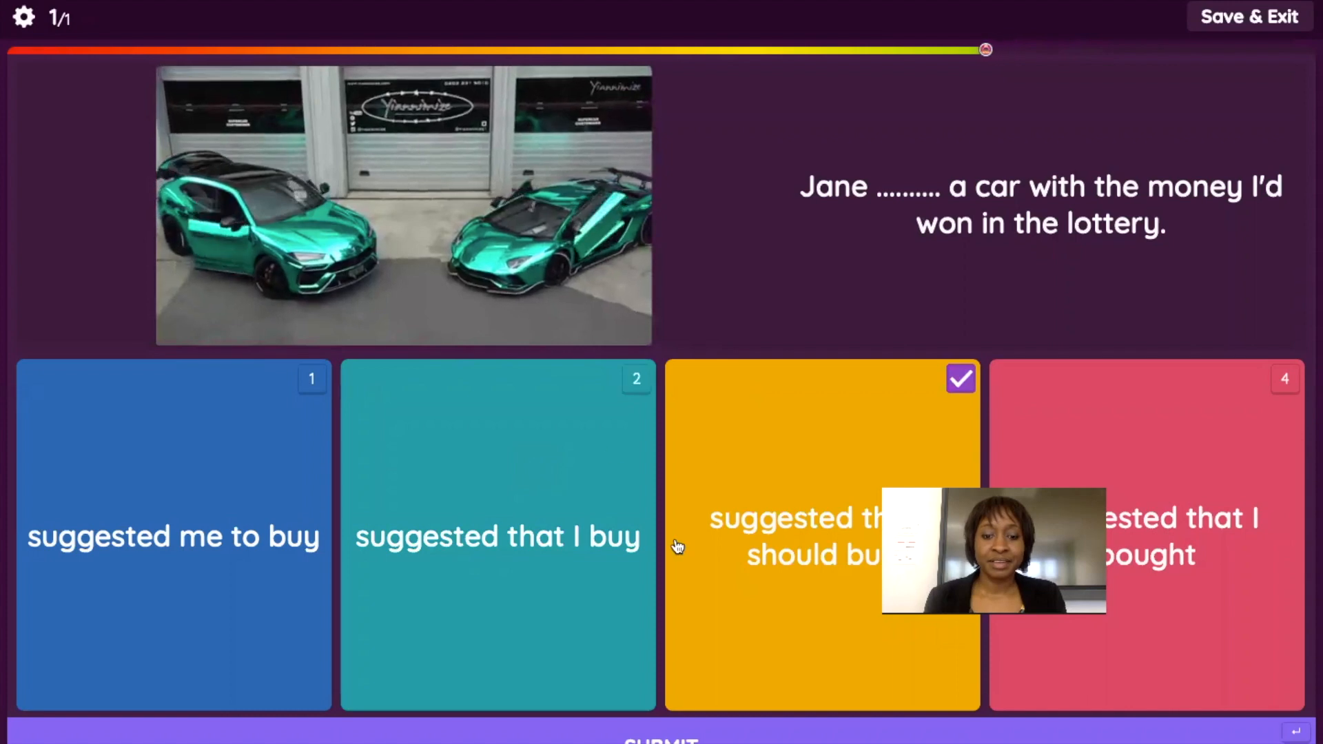
left_click(462, 483)
left_click(237, 461)
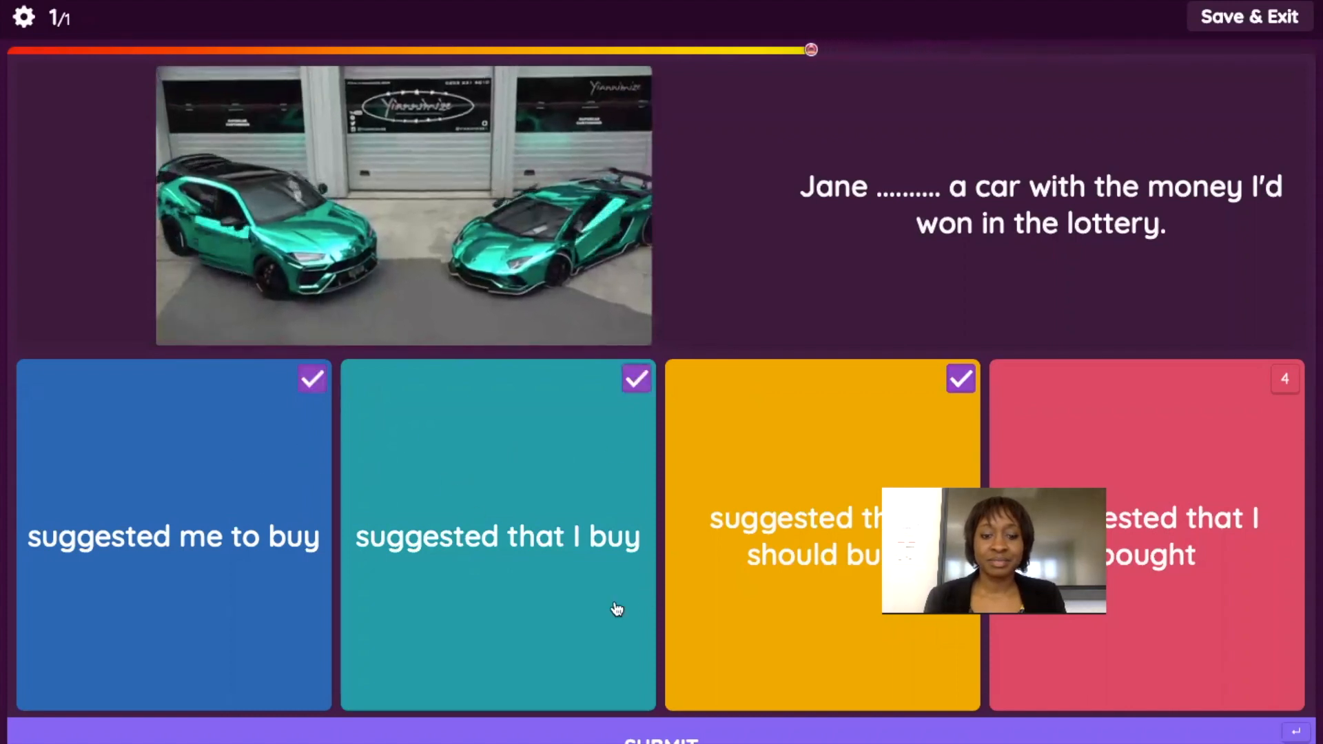
left_click(633, 721)
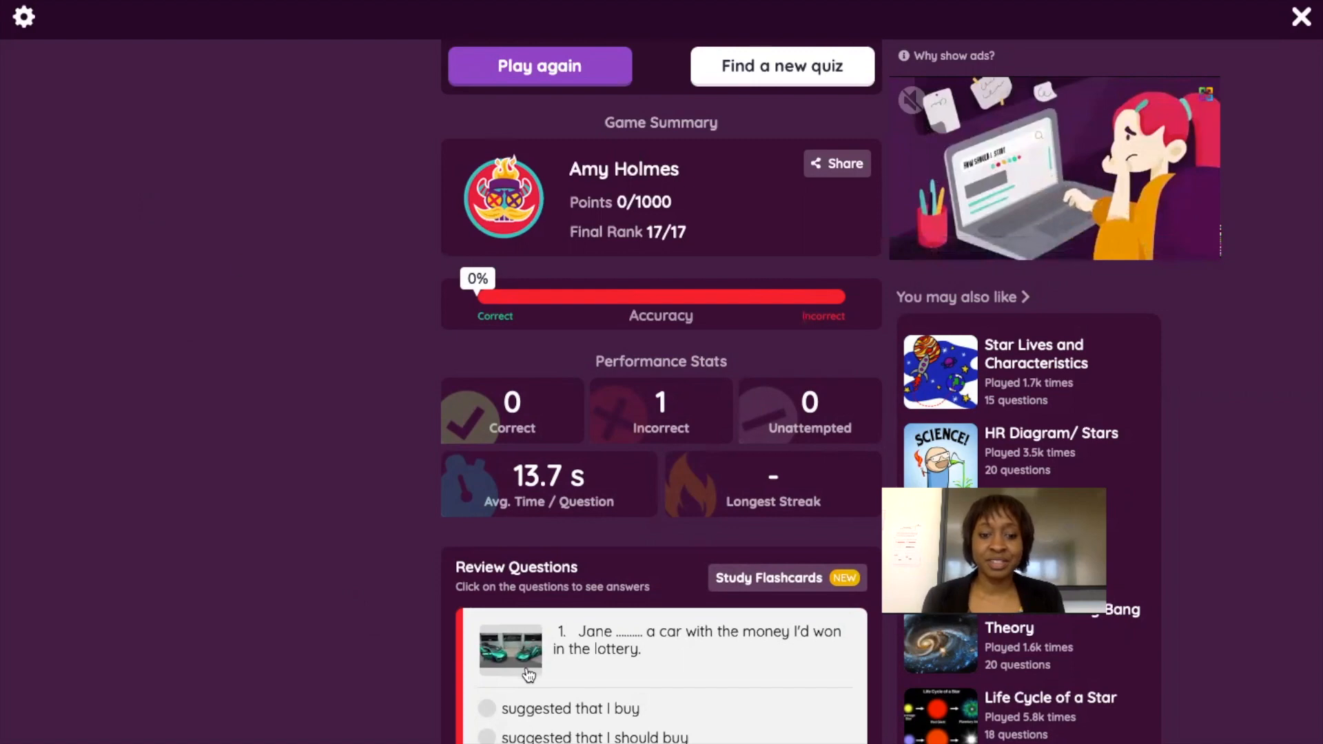
Check question 1's answers in the Modals study flashcards, then exit the game to the student home page.
scroll(529, 674, "down", 3)
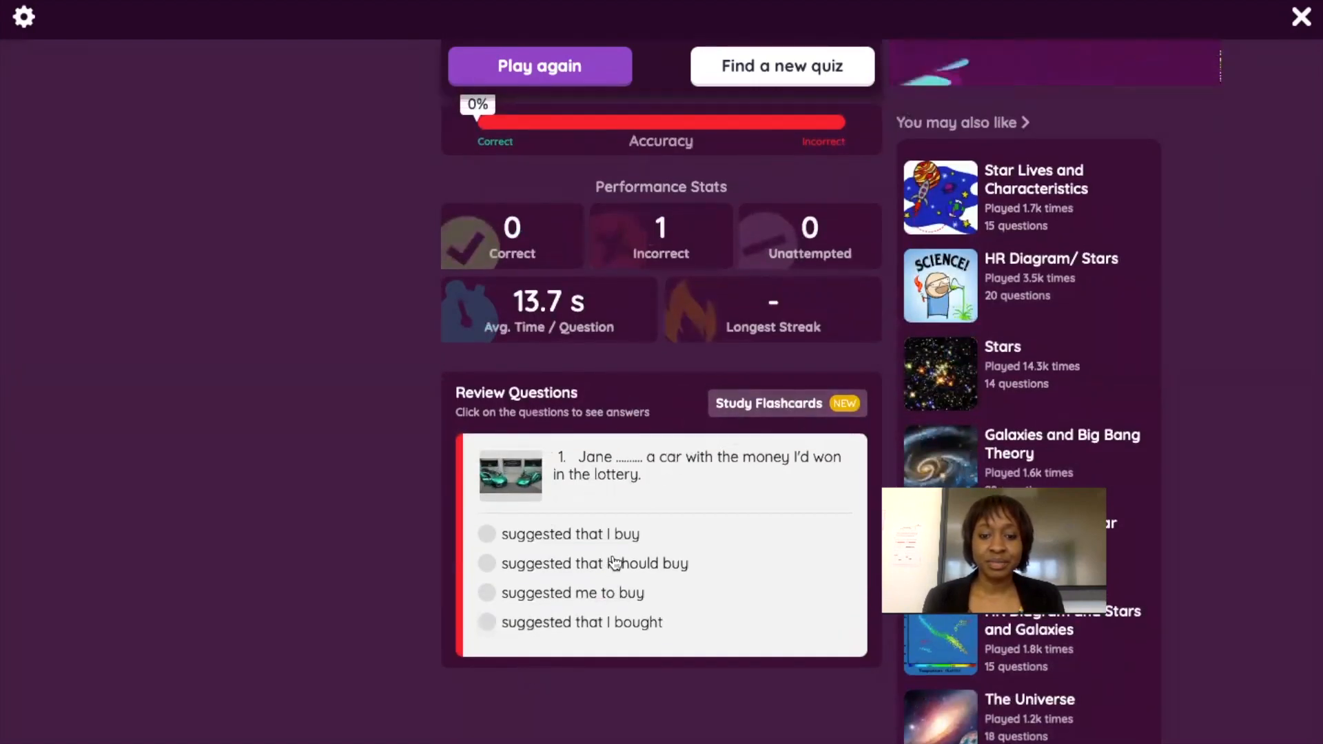
left_click(738, 404)
left_click(612, 522)
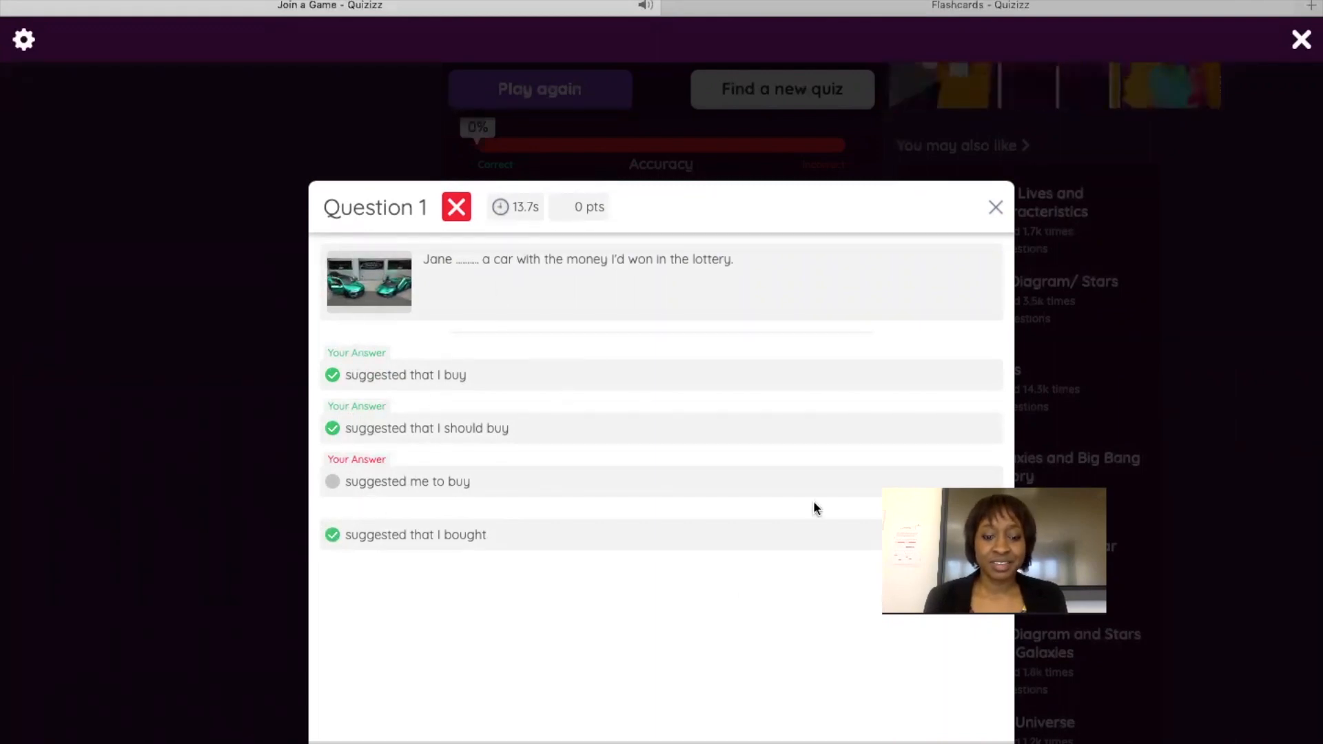
left_click(994, 210)
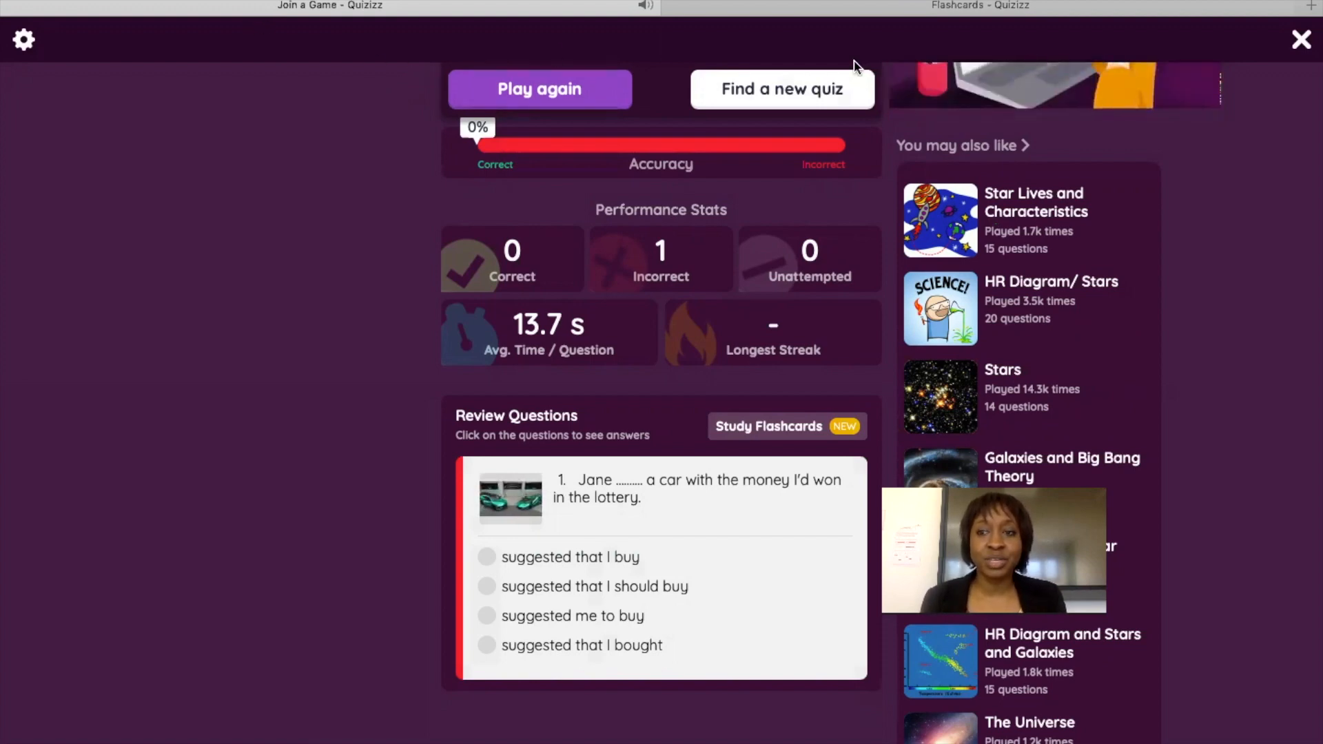
left_click(1255, 44)
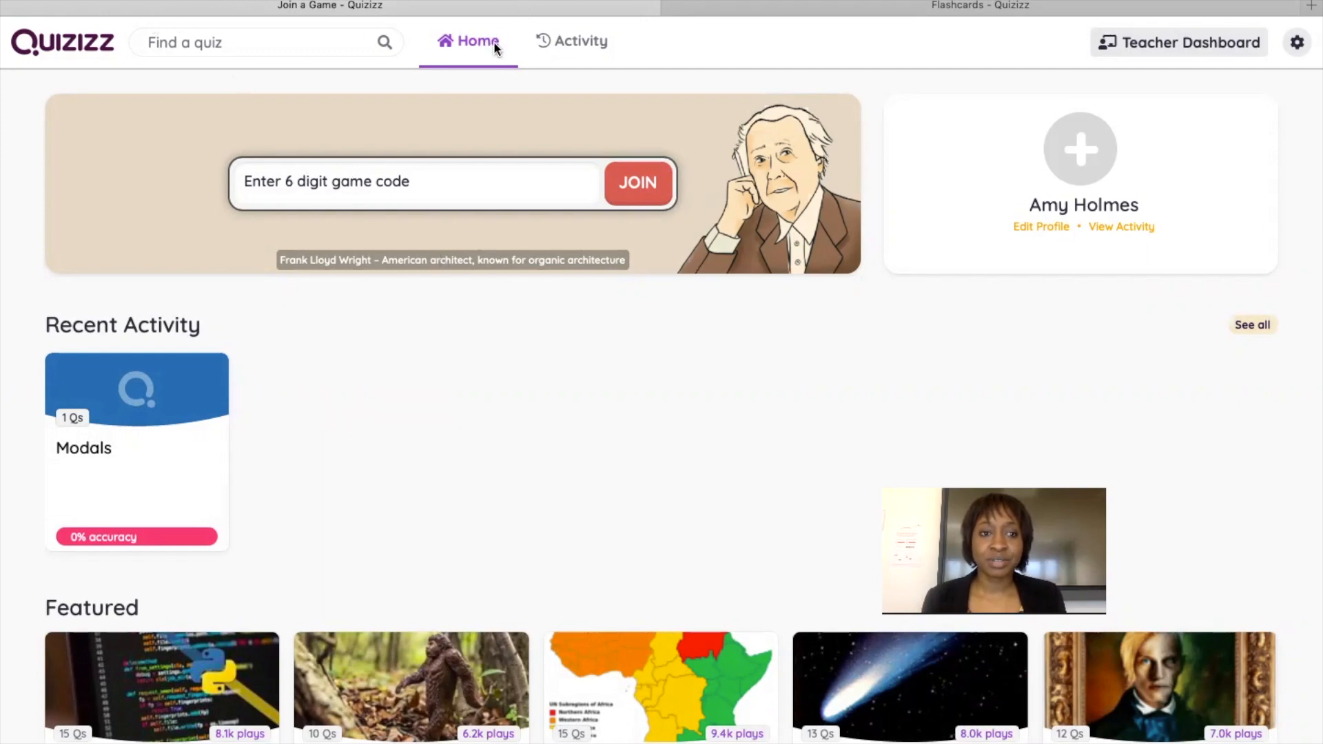
left_click(1166, 47)
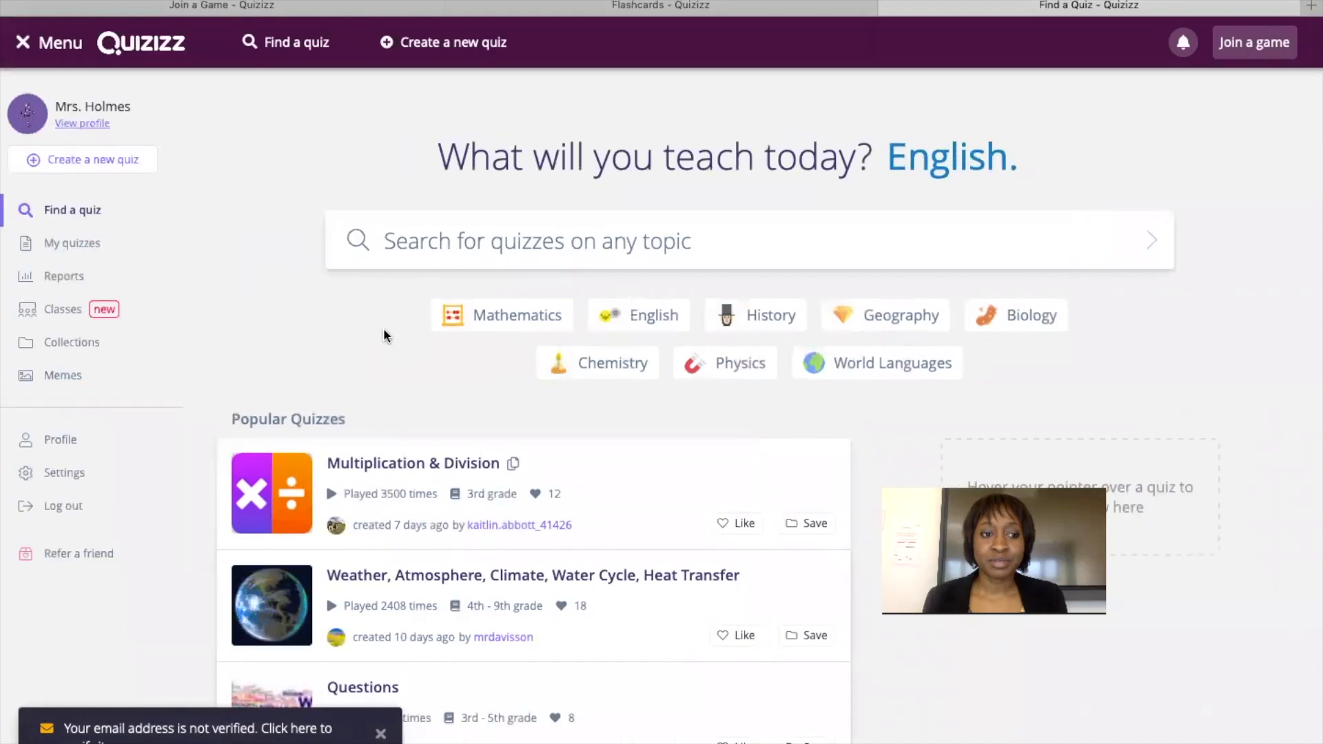
left_click(442, 242)
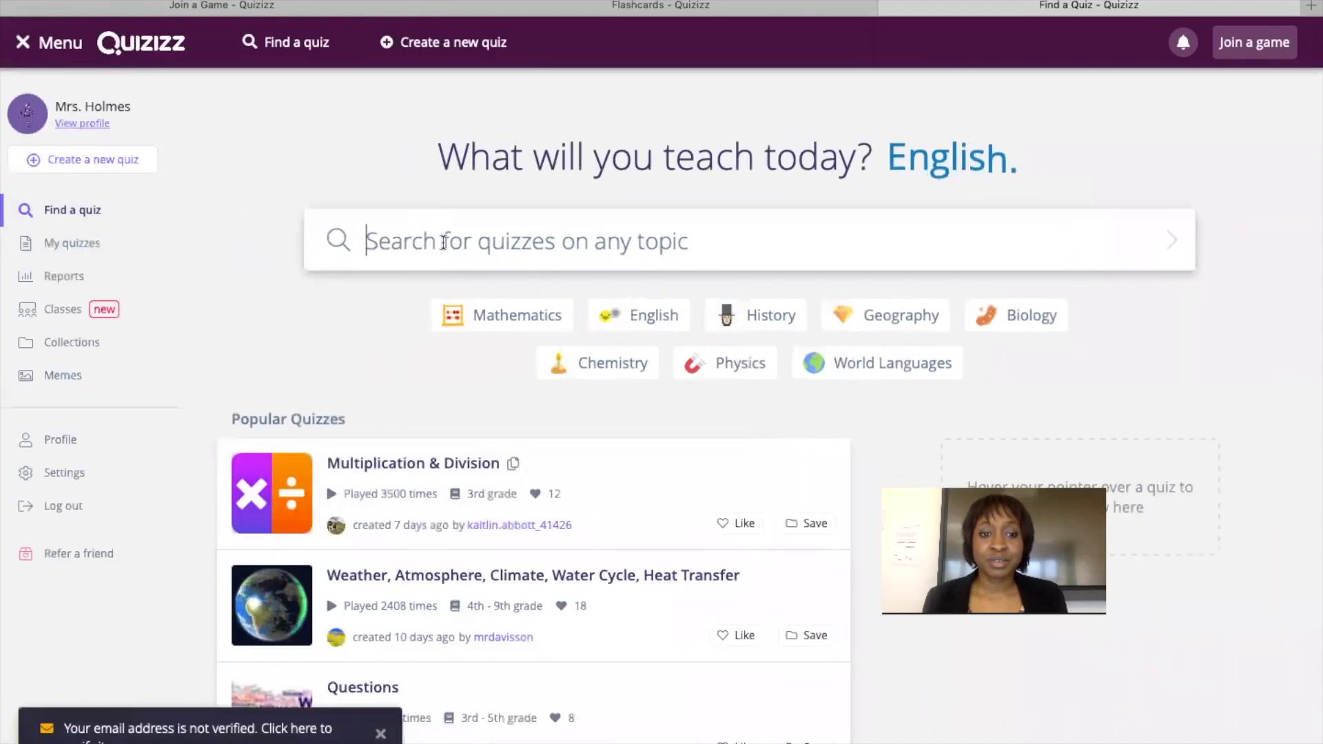
type("modals")
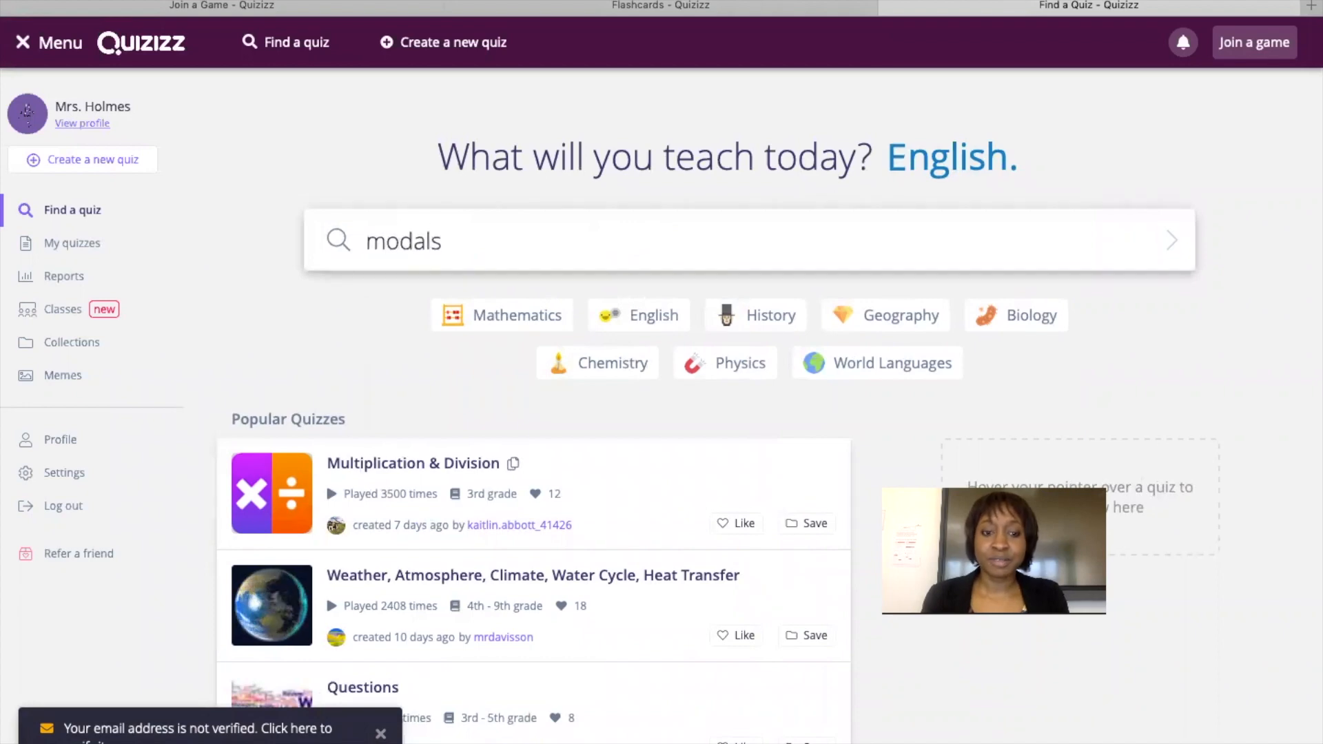
key("Return")
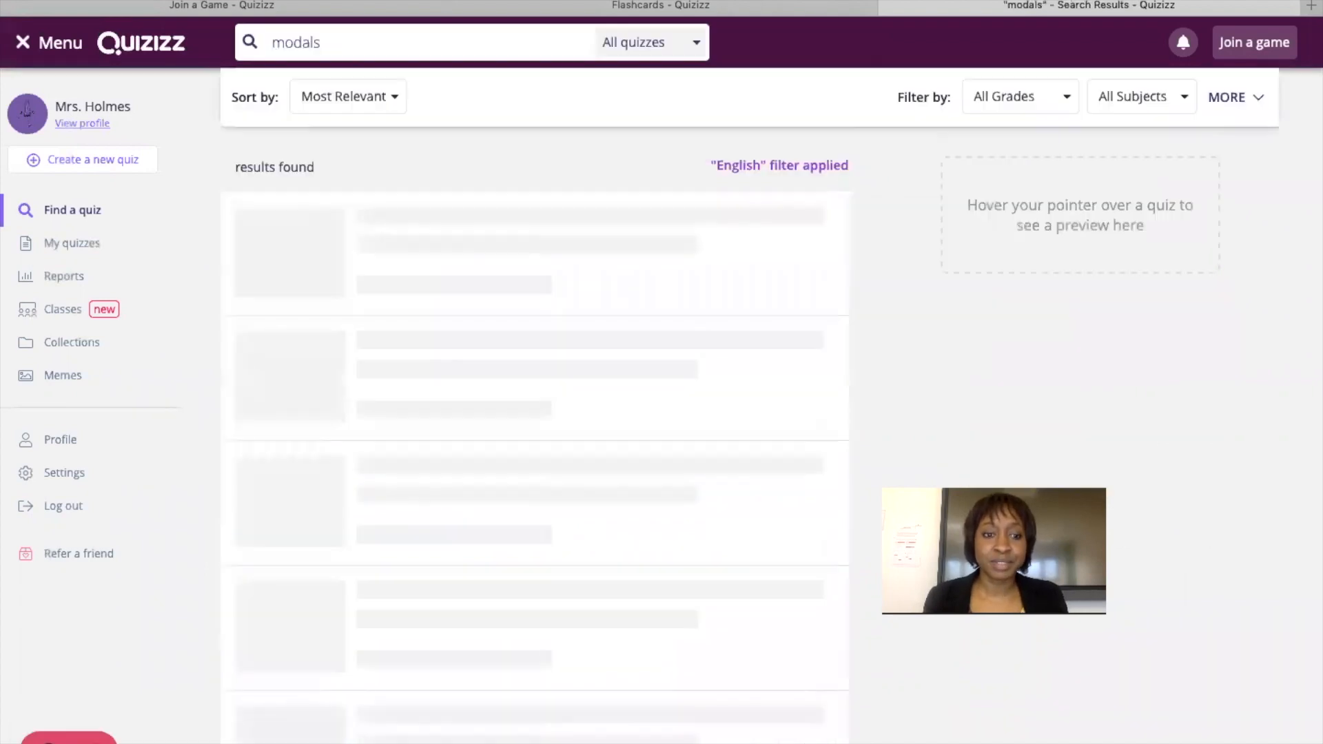
mouse_move(564, 339)
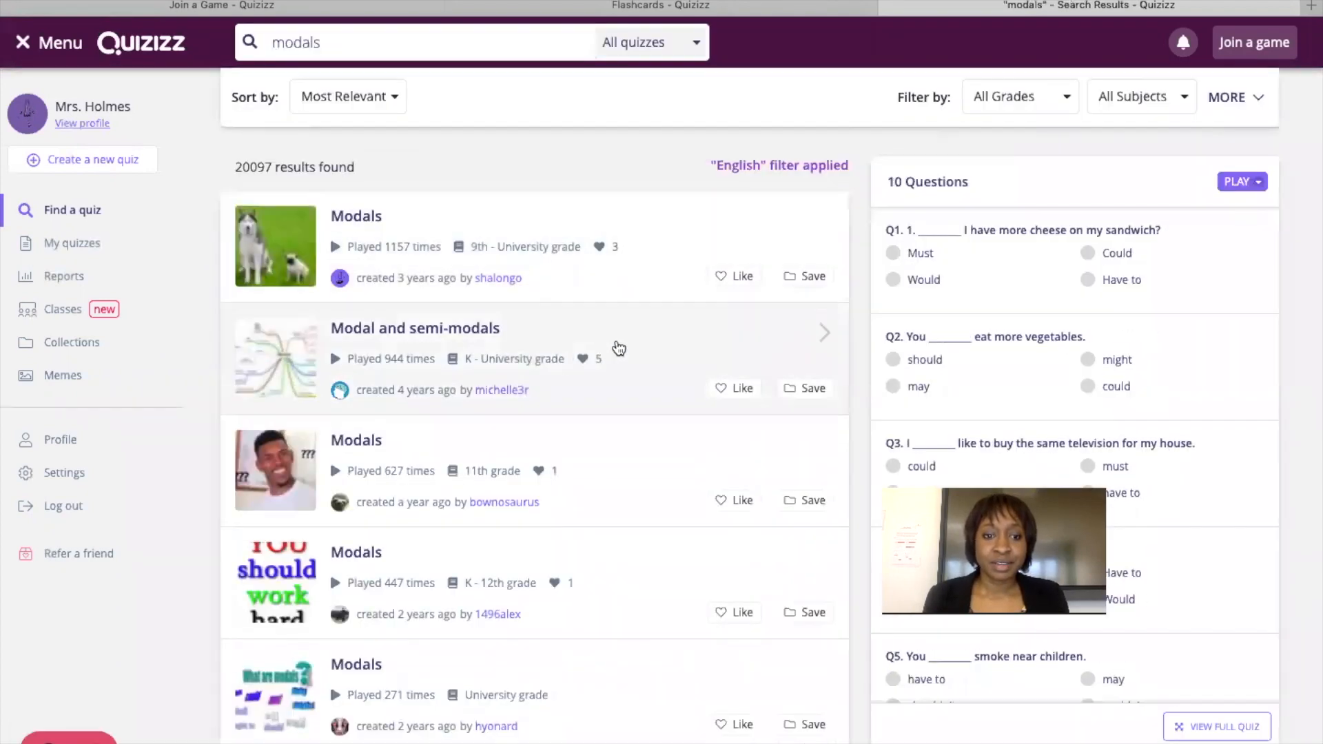
scroll(631, 319, "down", 3)
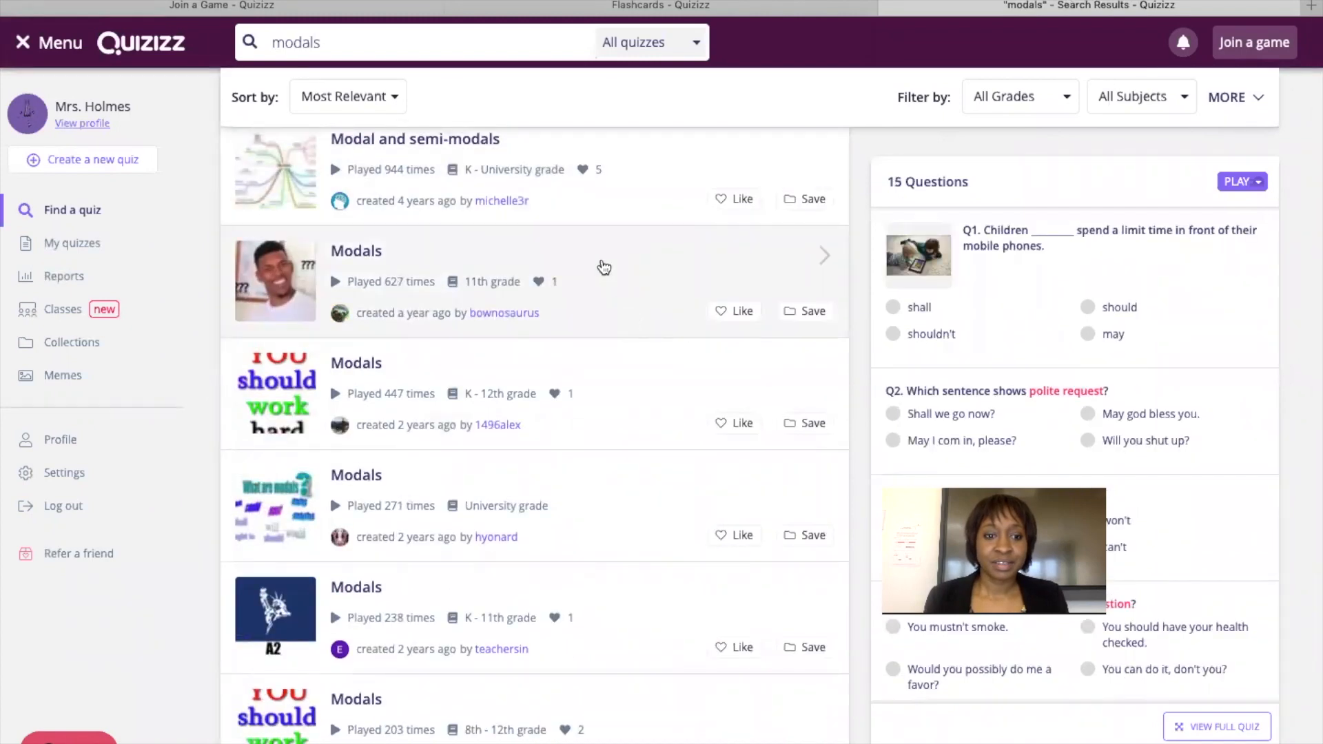
left_click(457, 260)
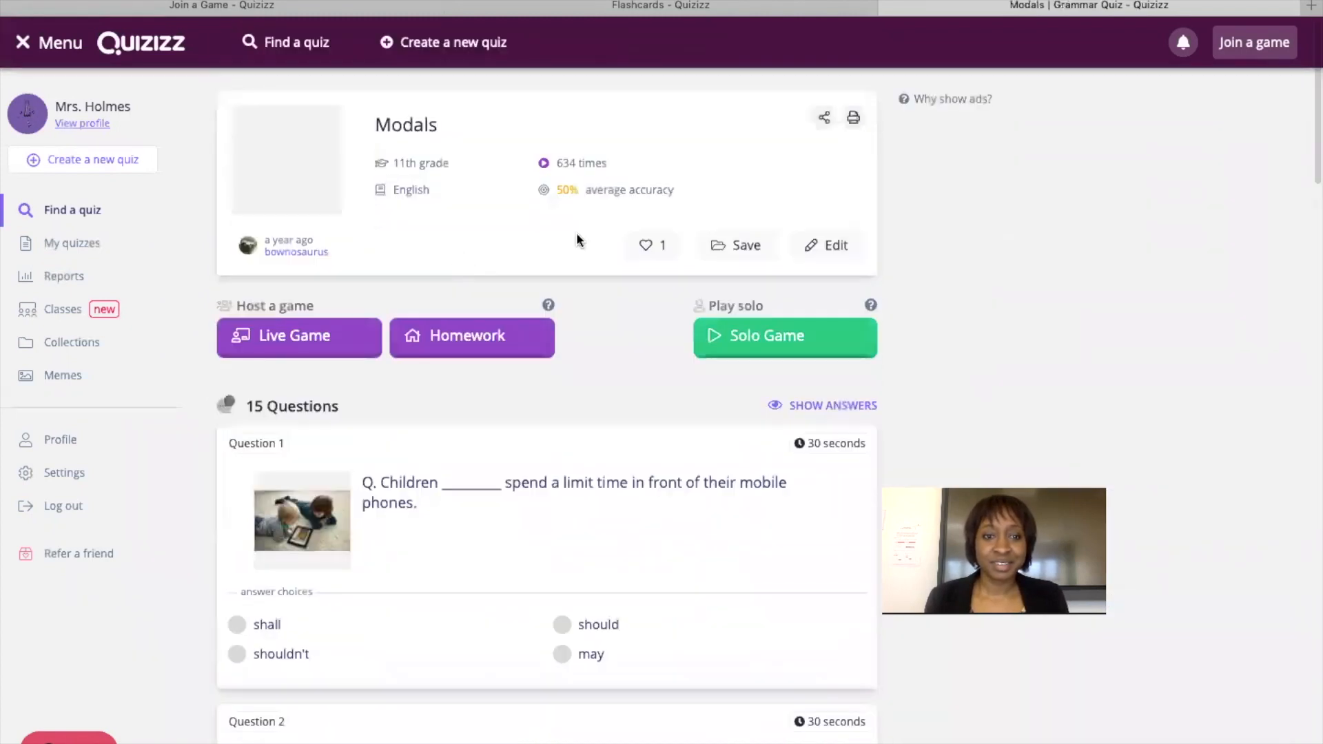
scroll(650, 383, "down", 5)
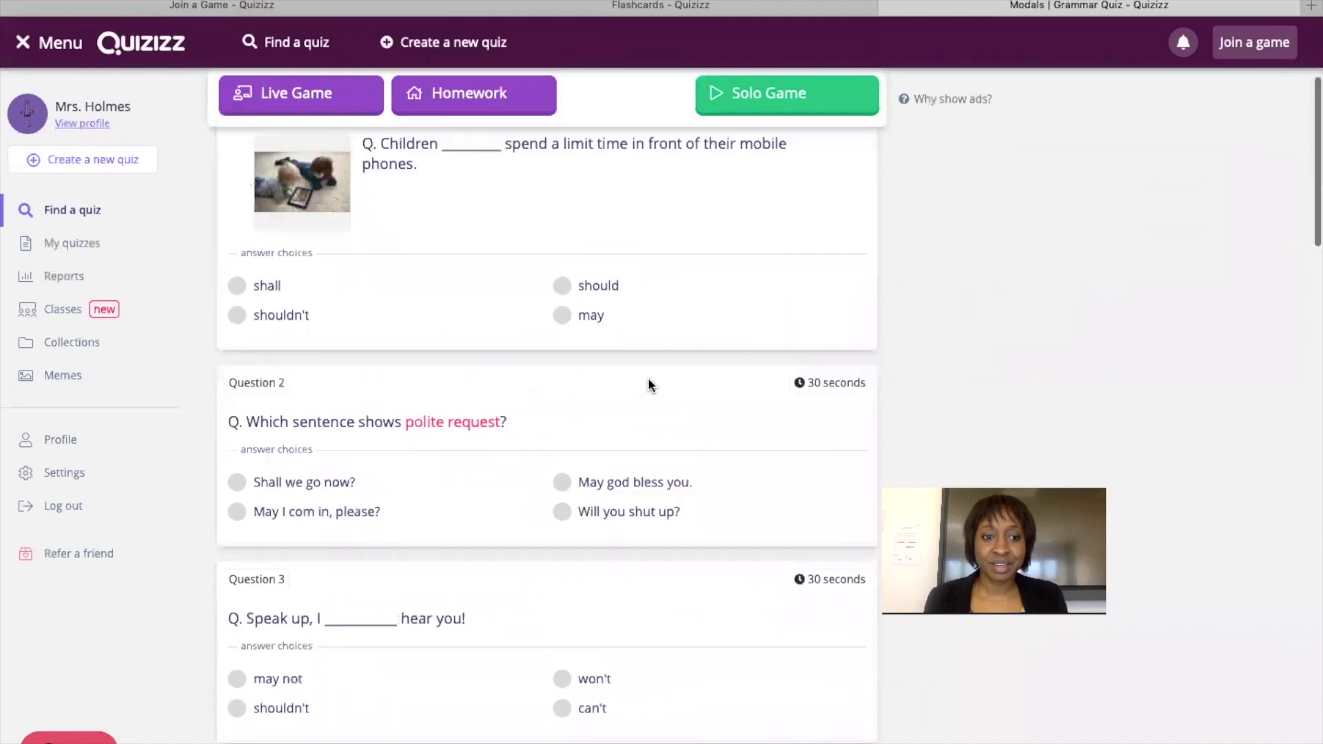
scroll(650, 386, "up", 5)
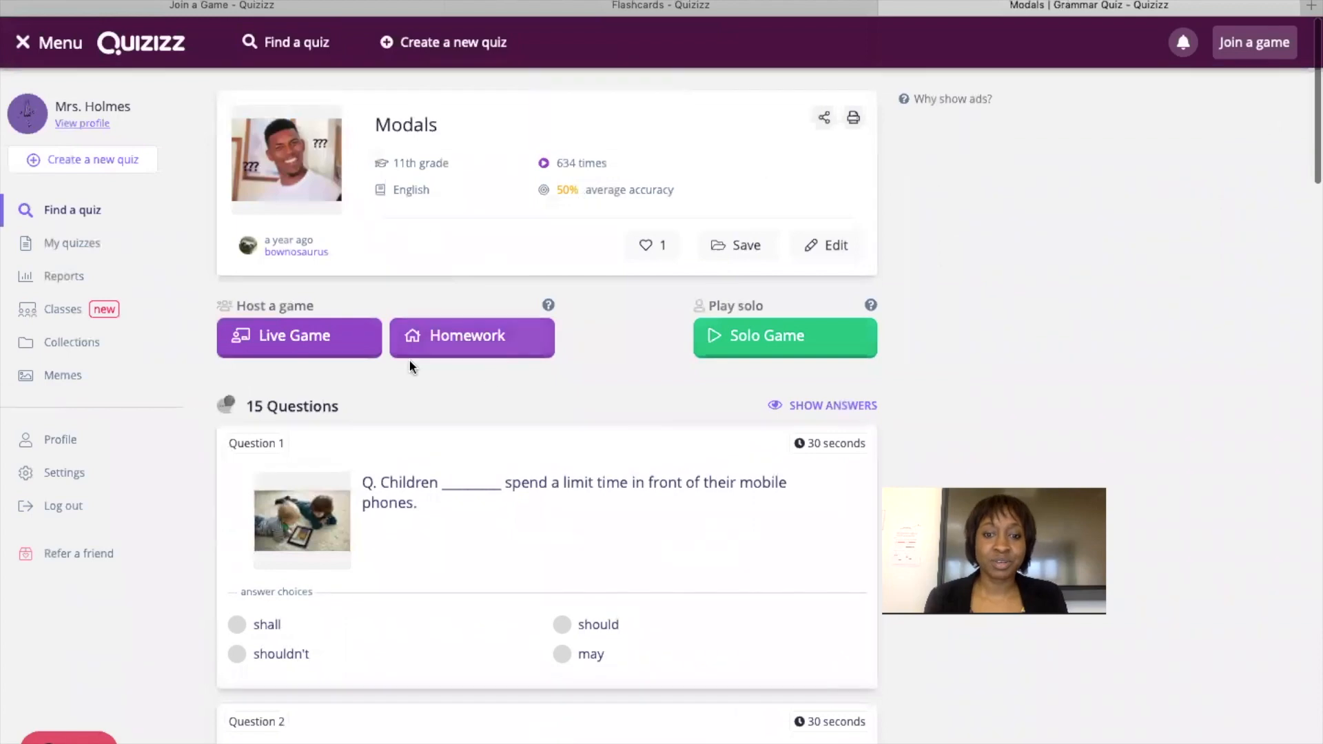
Skip saving the Modals quiz, create an empty 'grammar' collection in My quizzes, and return to Find a quiz.
left_click(739, 257)
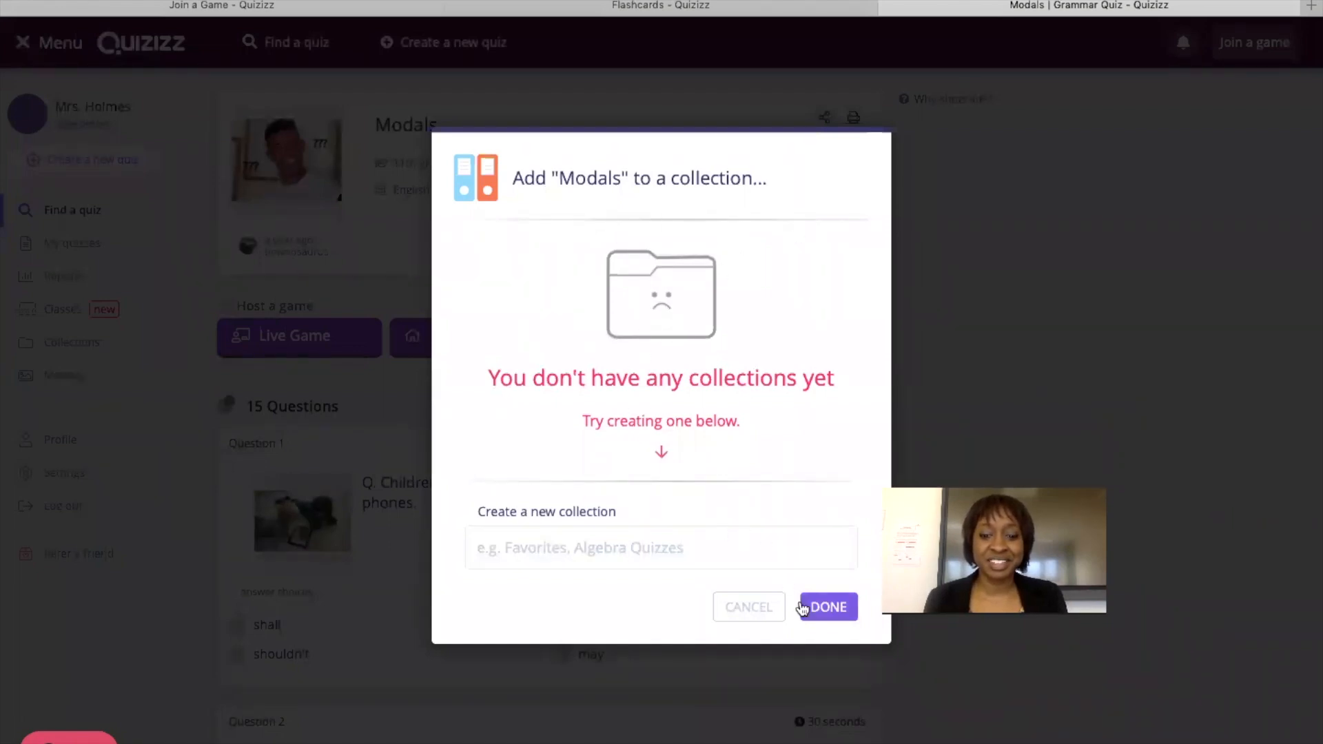
left_click(775, 615)
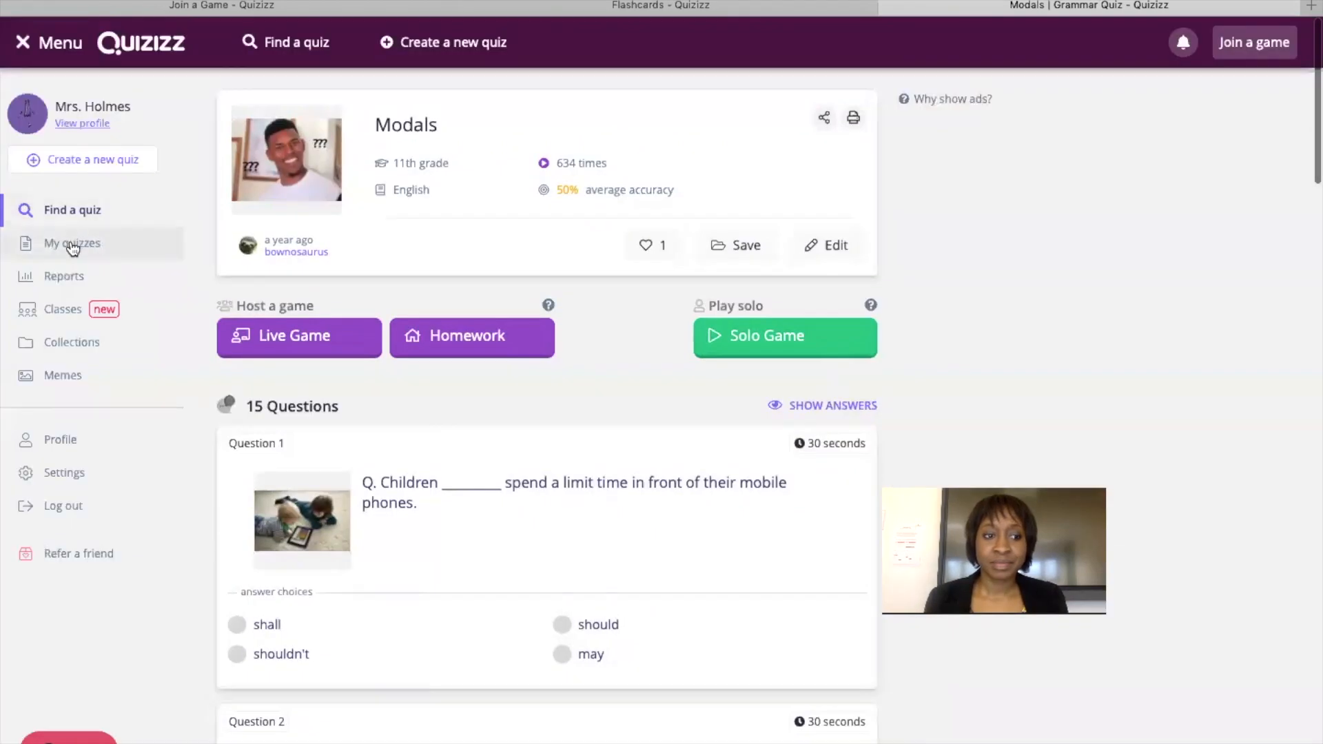
left_click(72, 245)
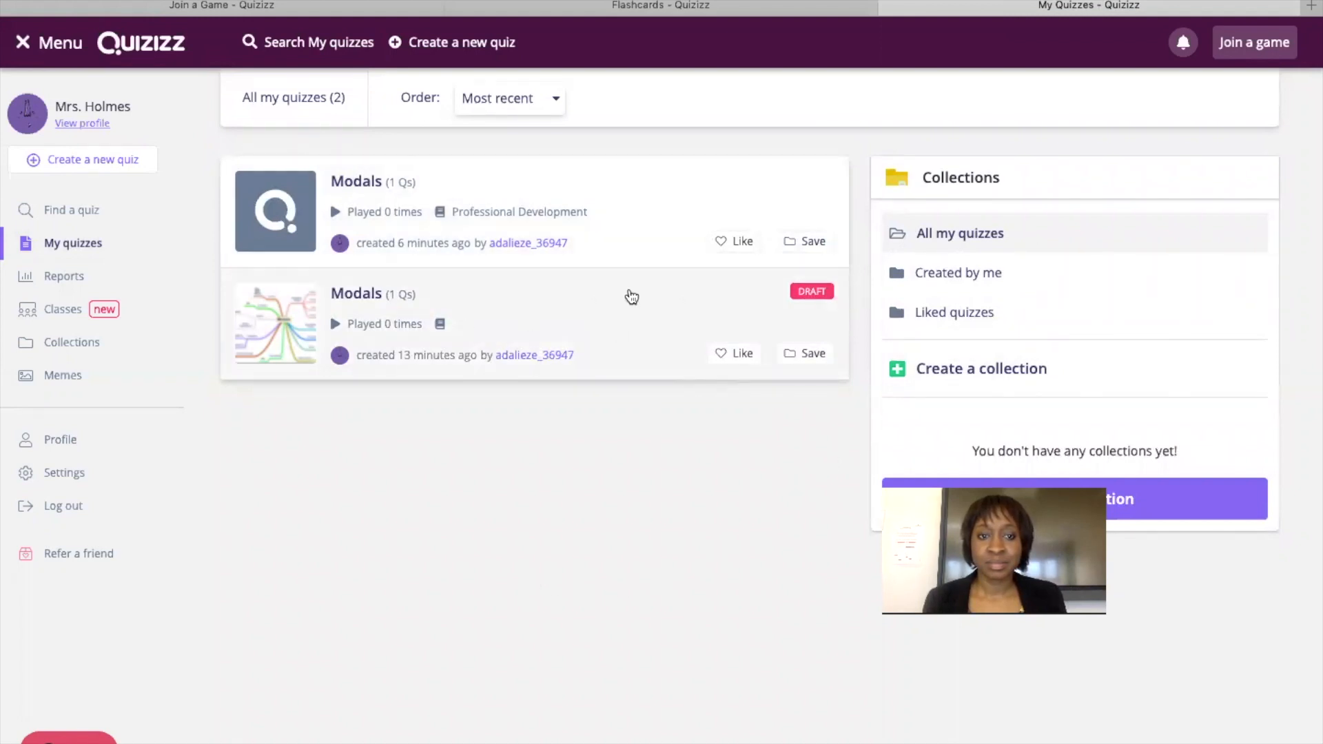
left_click(972, 373)
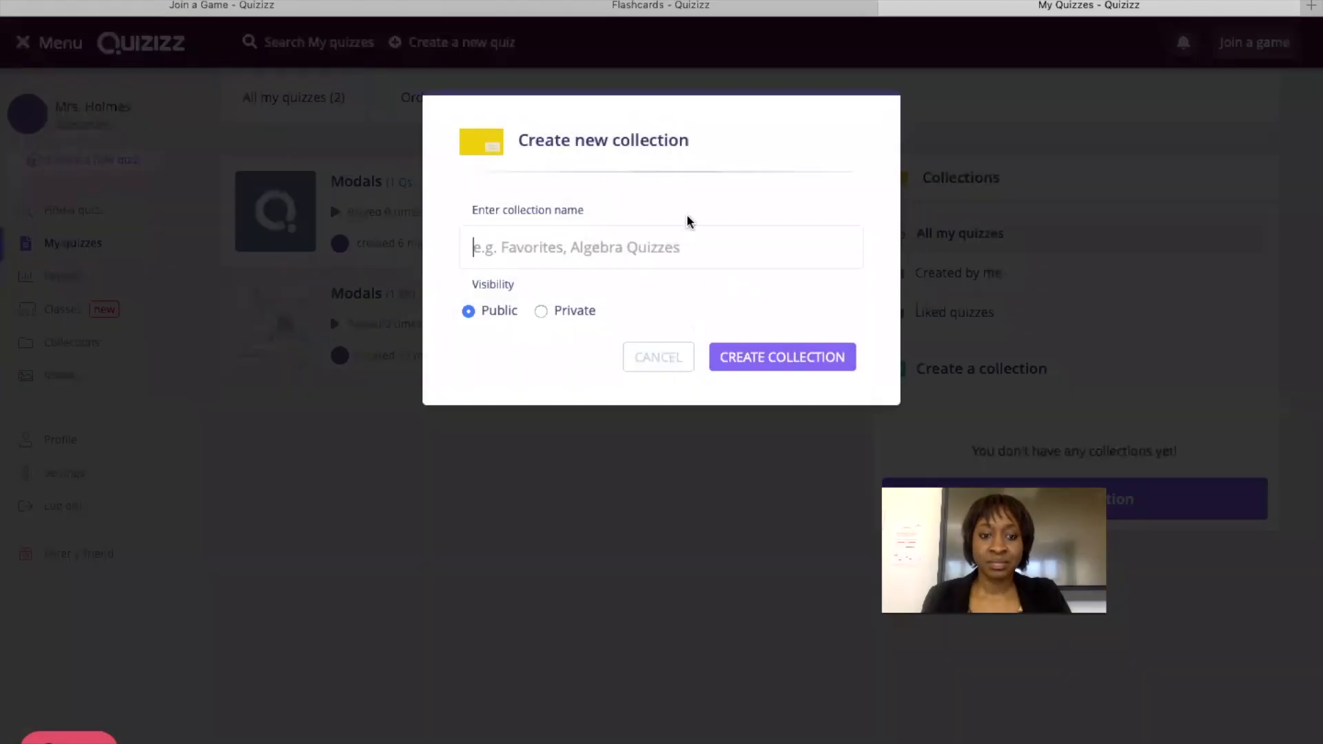
type("grammar")
left_click(786, 365)
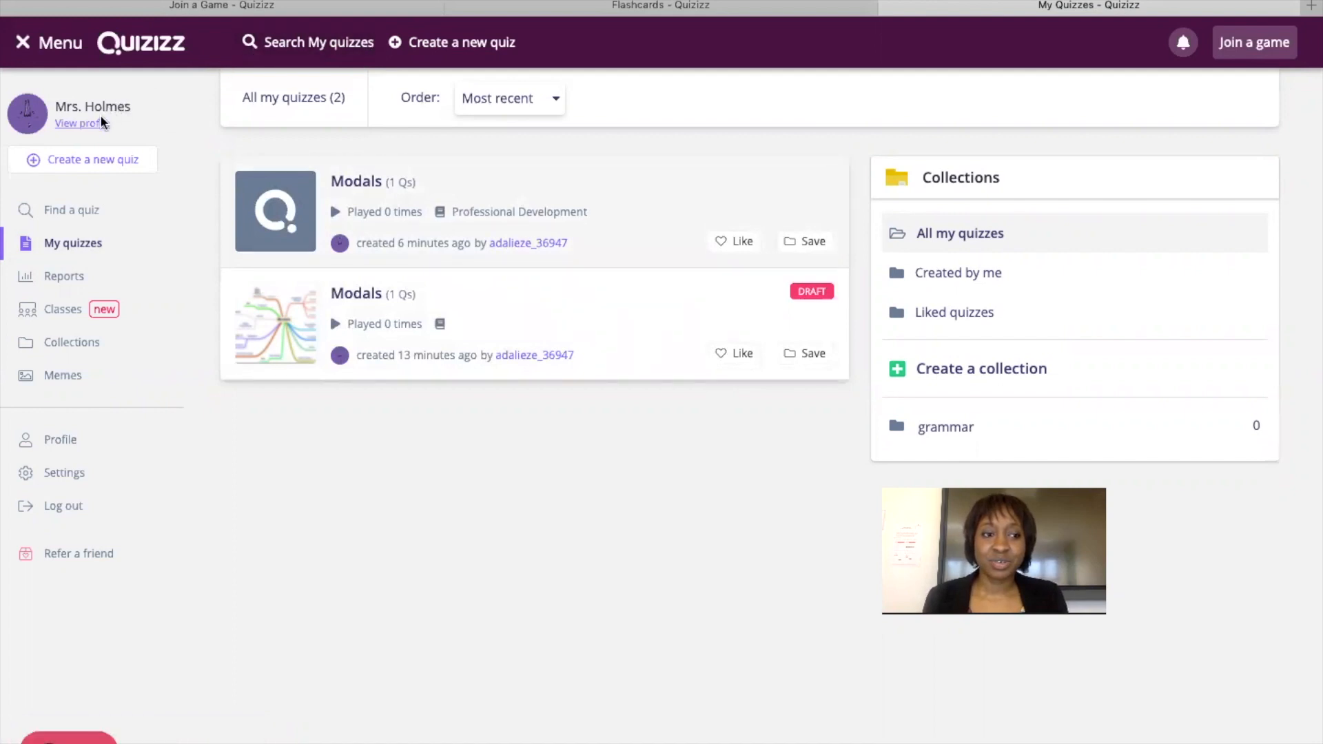
left_click(98, 218)
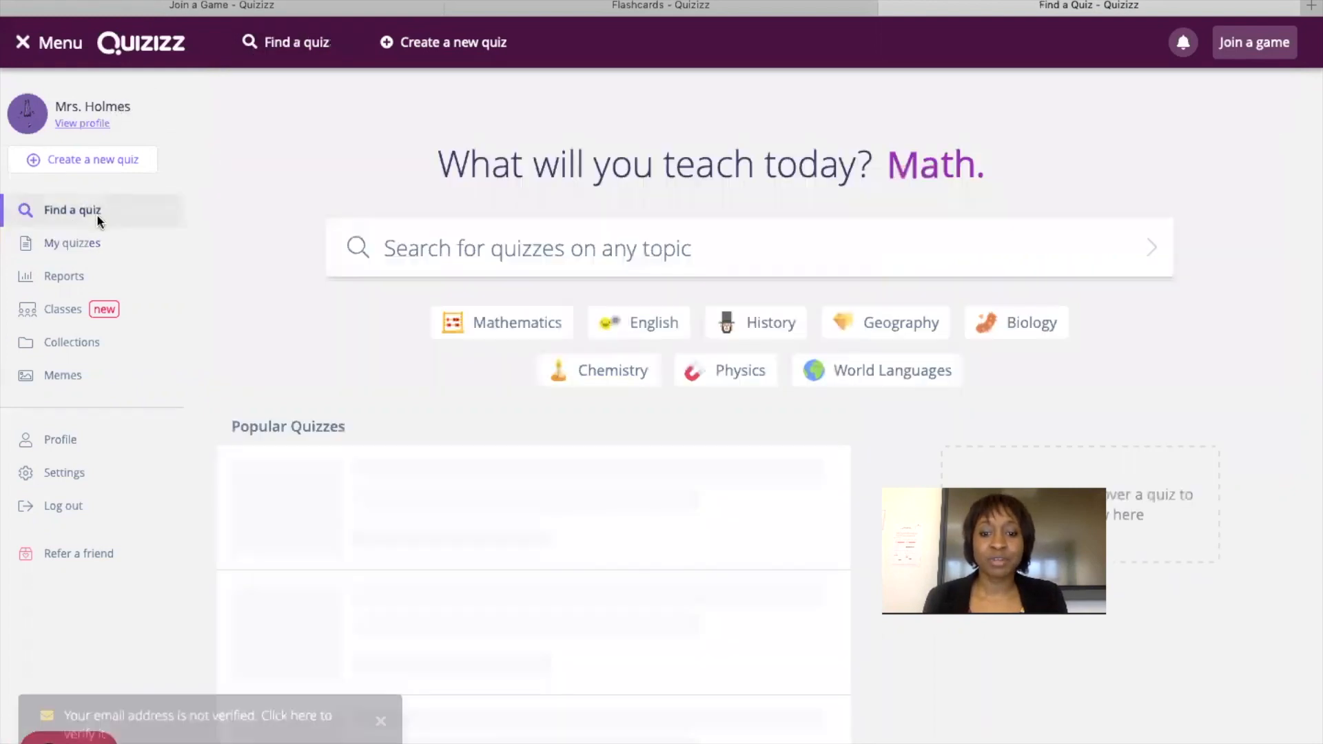
Search for 'modals' filtered to English and open the 11th-grade Modals quiz with 15 questions.
scroll(340, 207, "down", 3)
scroll(410, 220, "up", 3)
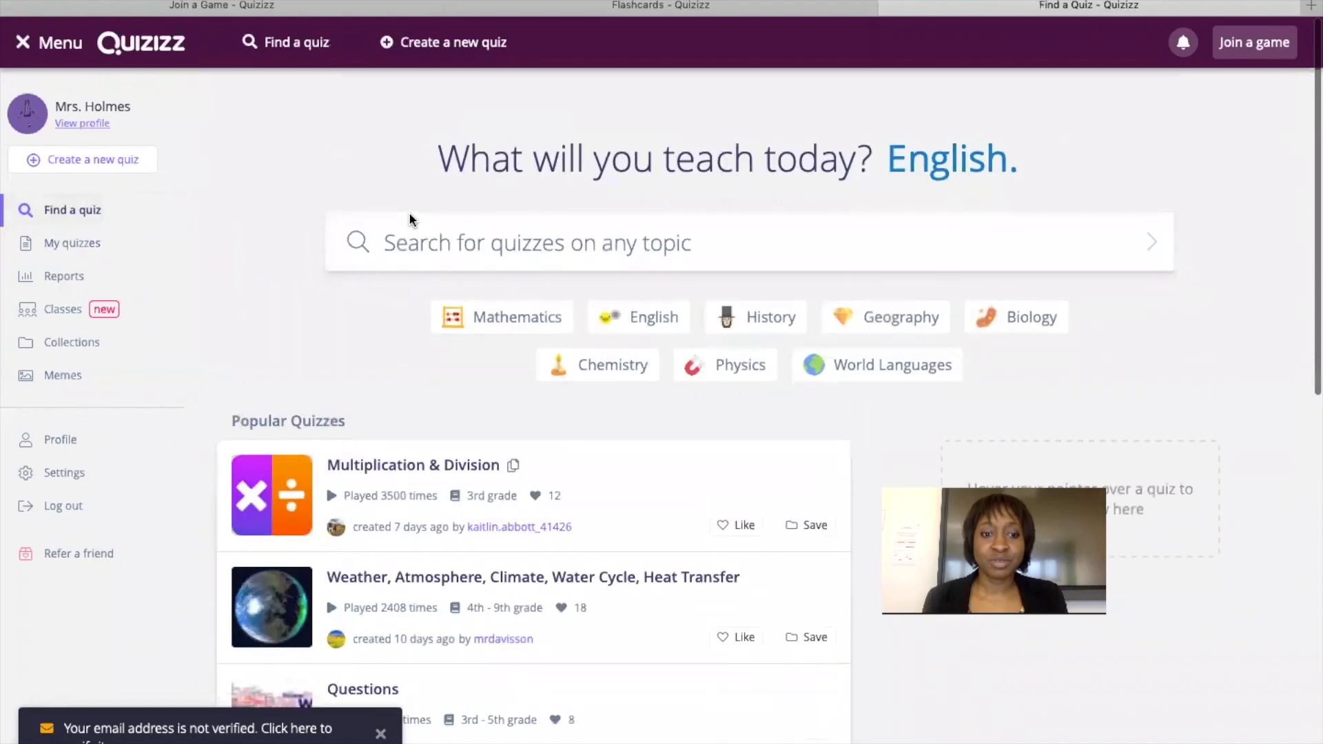
left_click(453, 236)
type("modal")
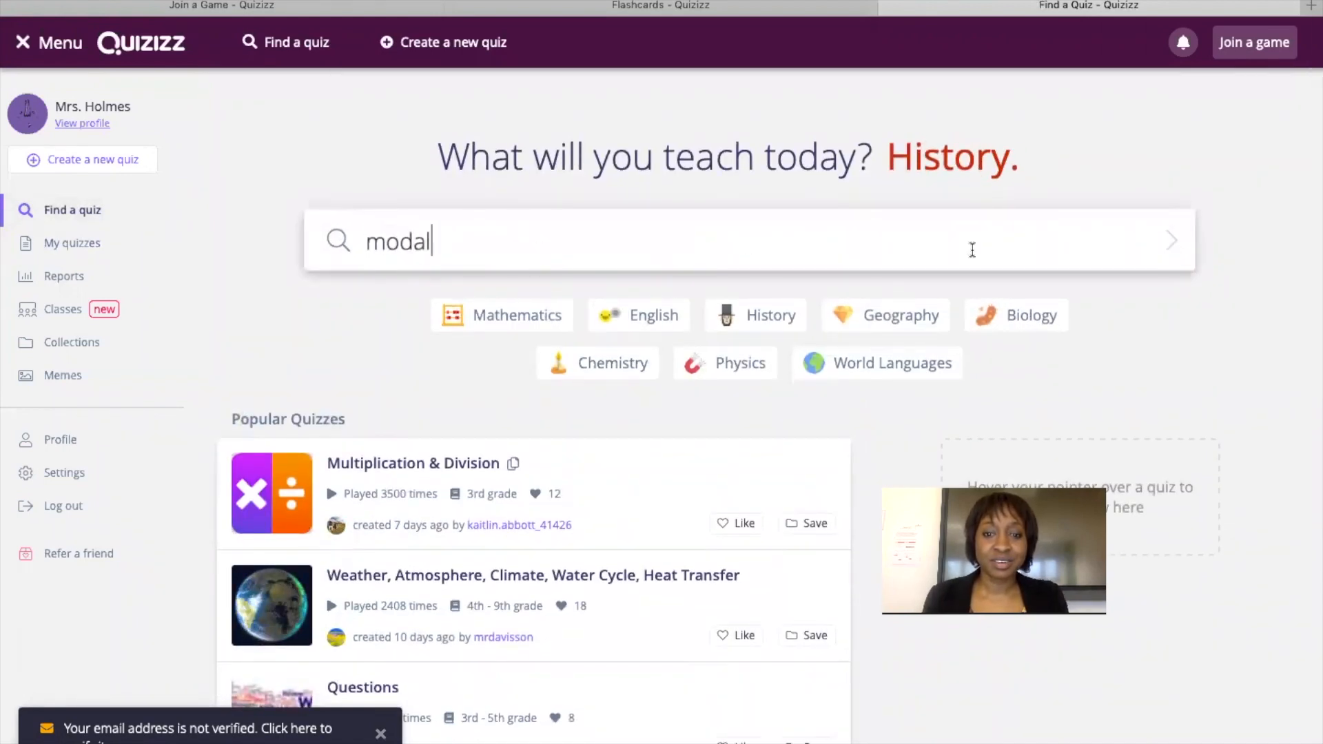
type("s")
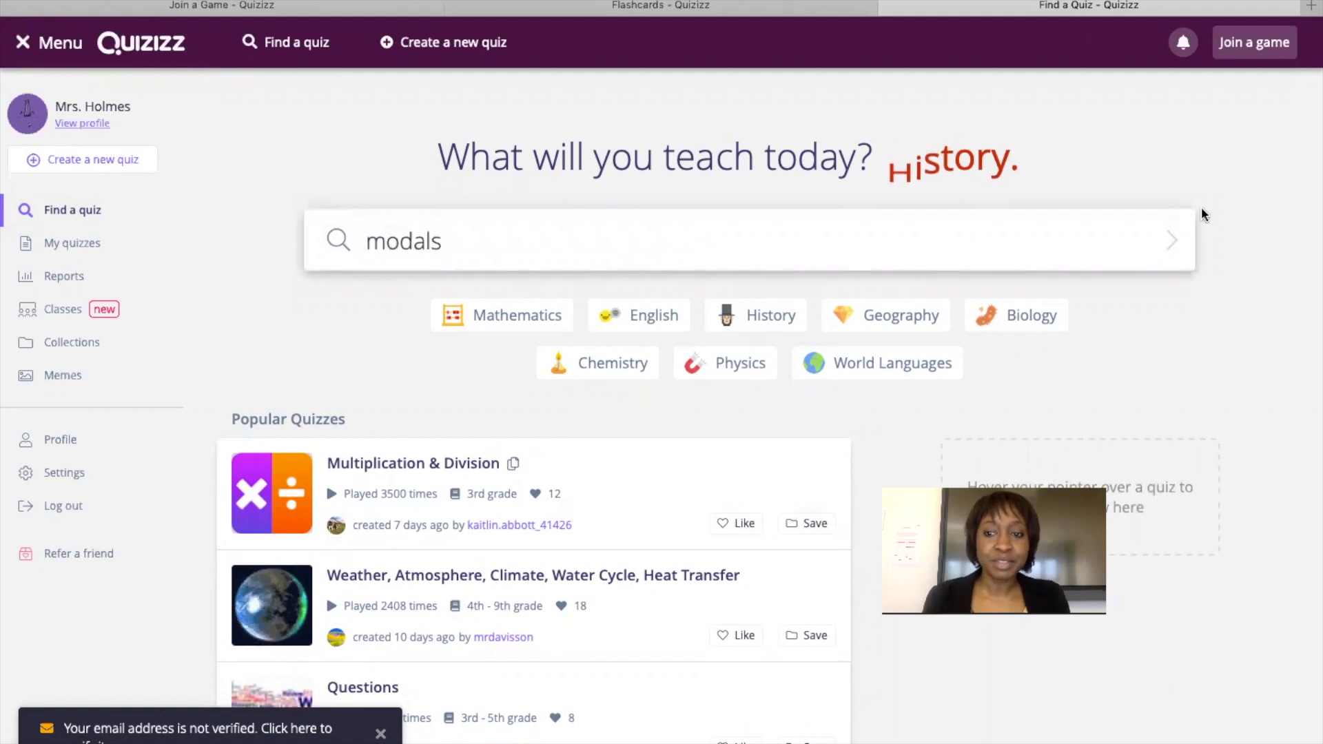
left_click(1174, 250)
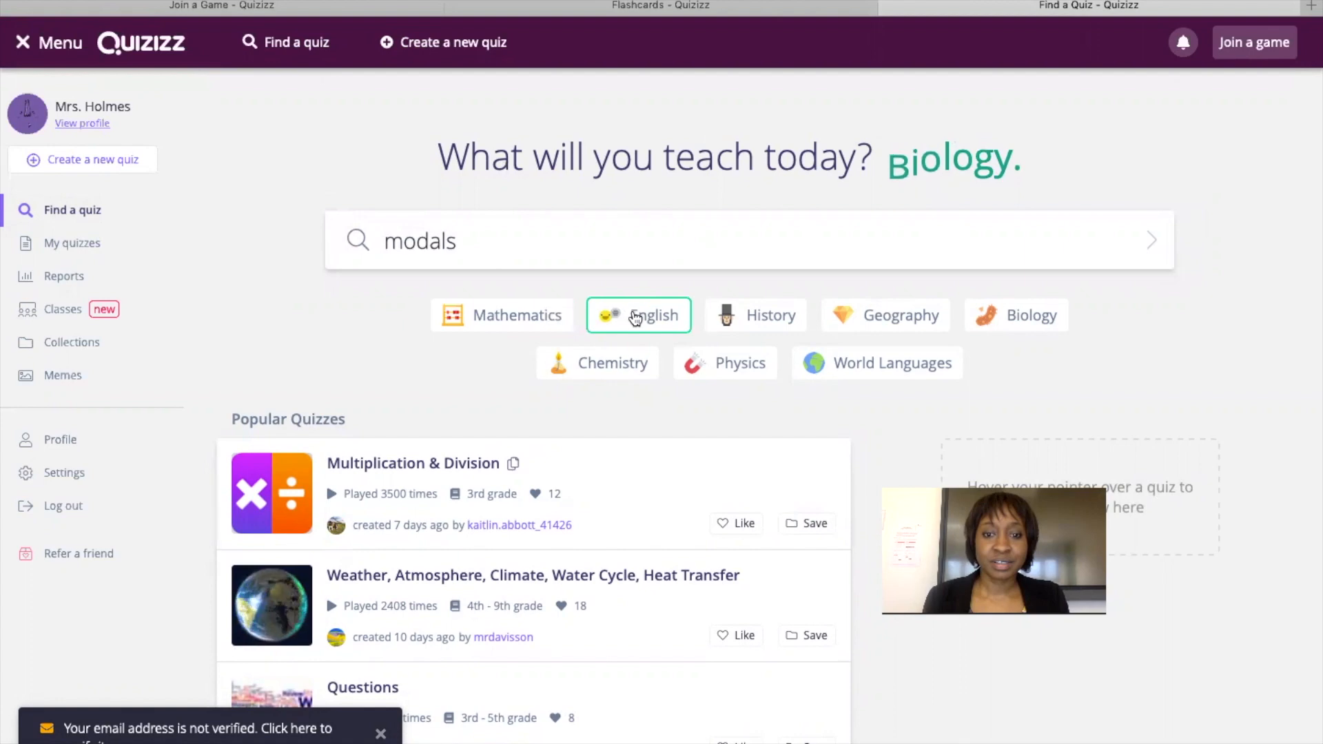
left_click(635, 316)
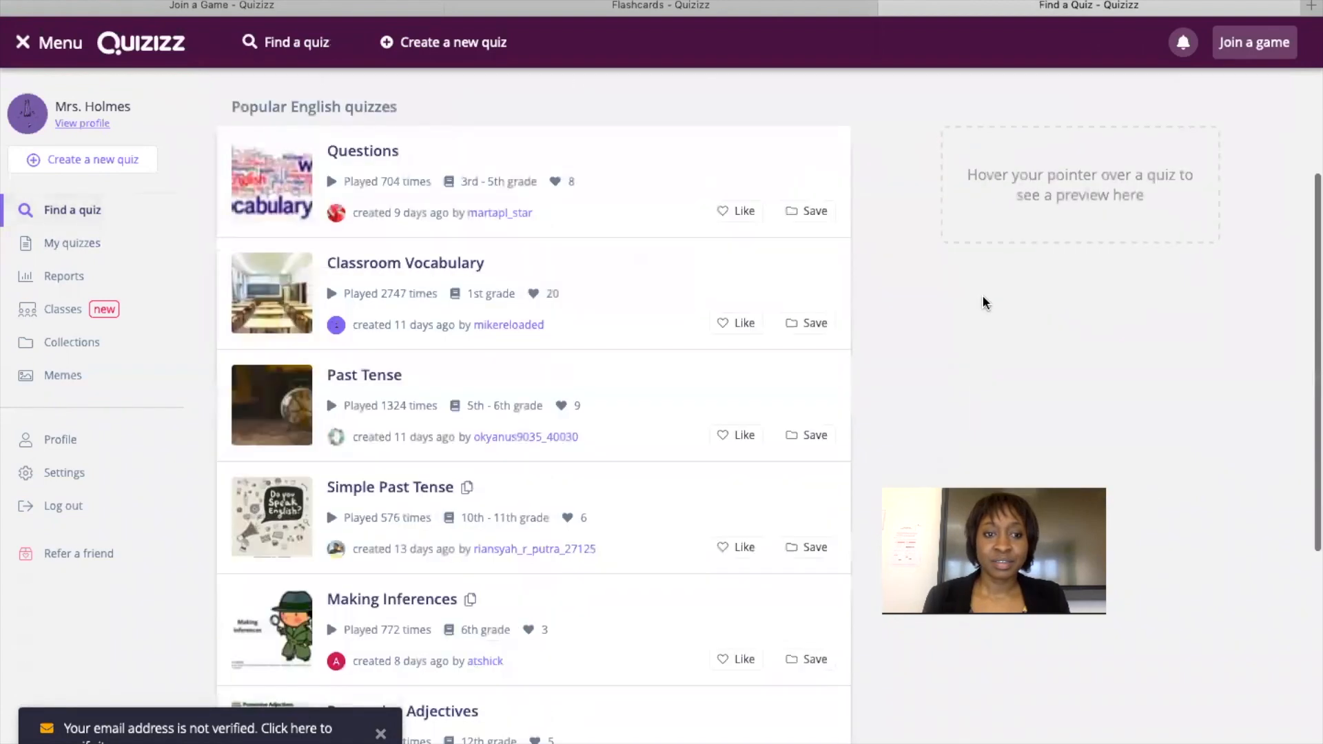
scroll(934, 186, "up", 5)
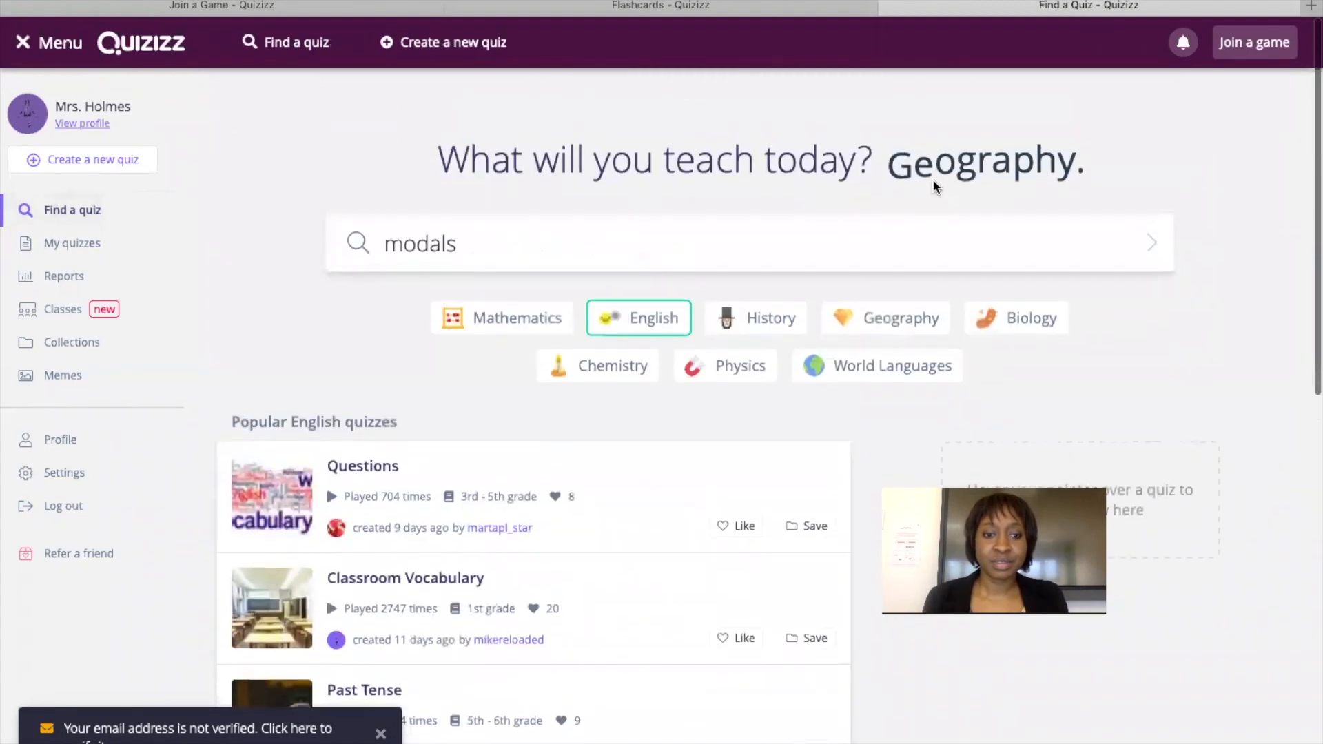
key("Return")
mouse_move(464, 449)
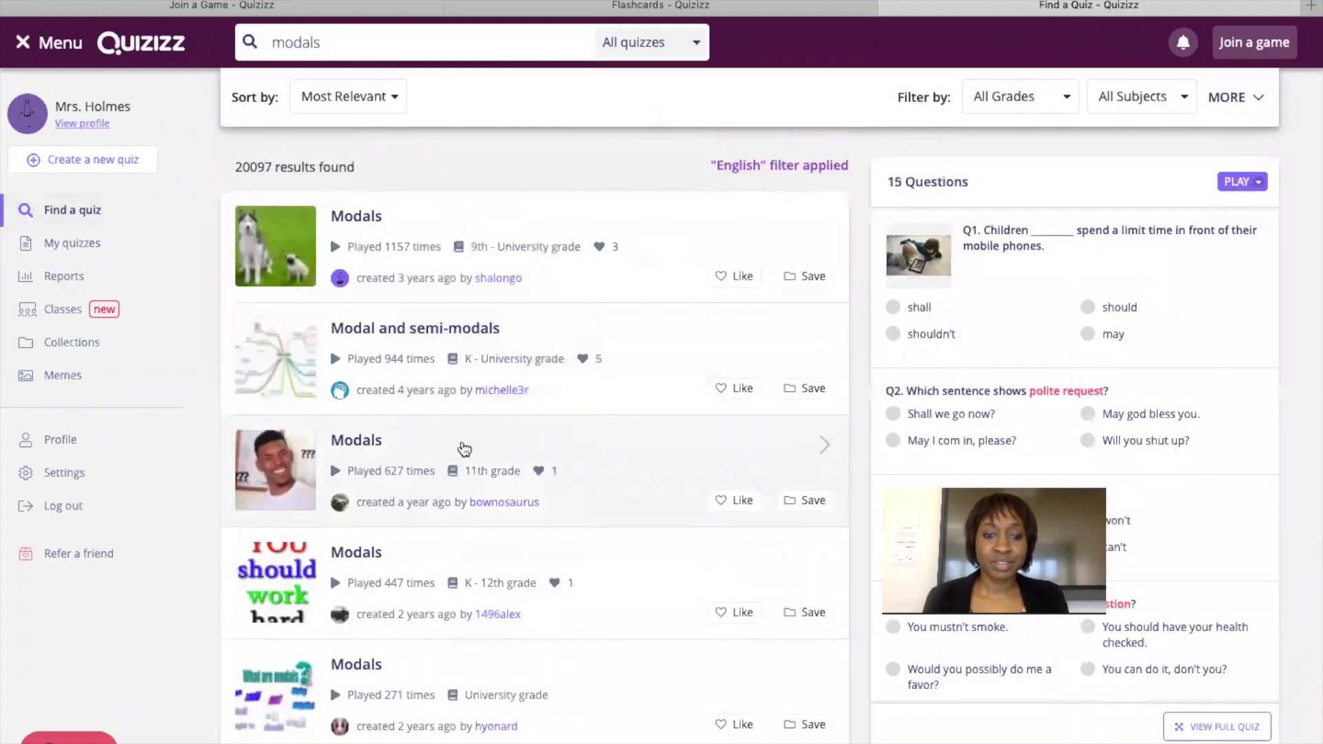
left_click(464, 448)
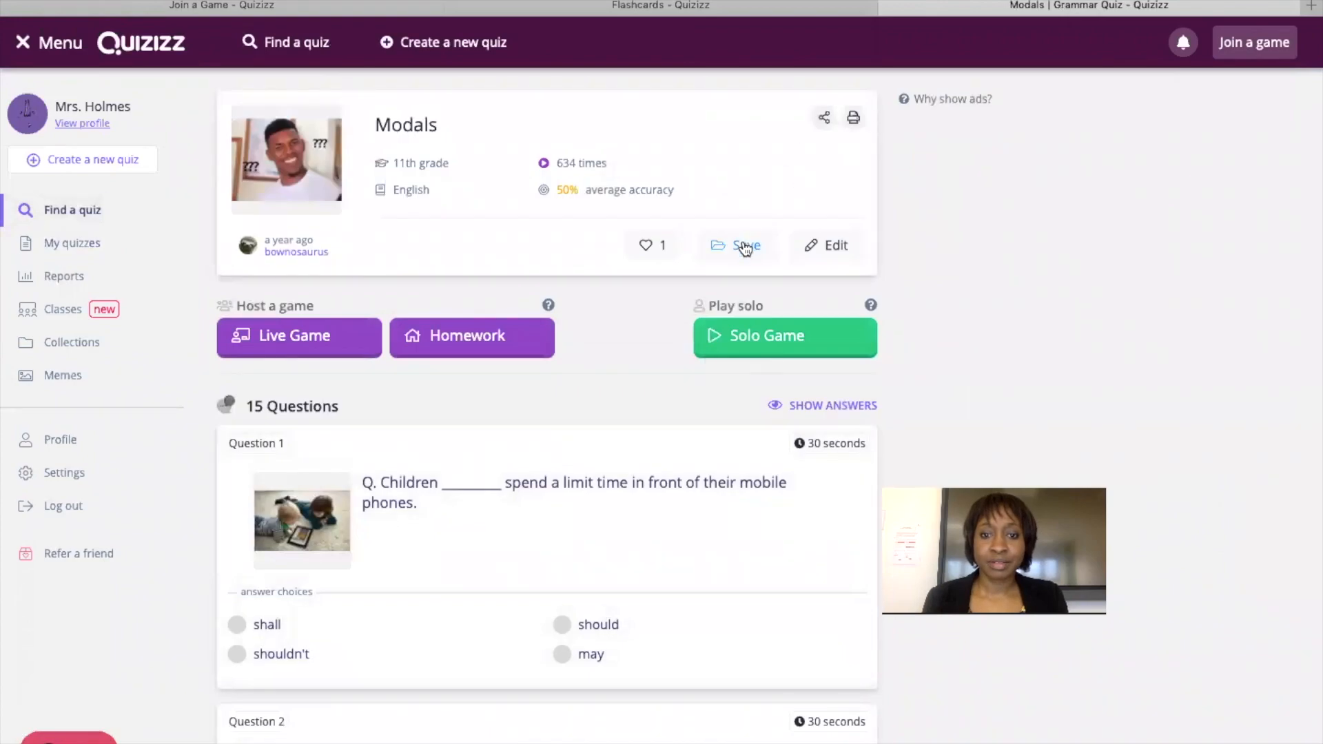
Save the 11th-grade Modals quiz into the 'grammar' collection and open that collection from My quizzes.
left_click(745, 246)
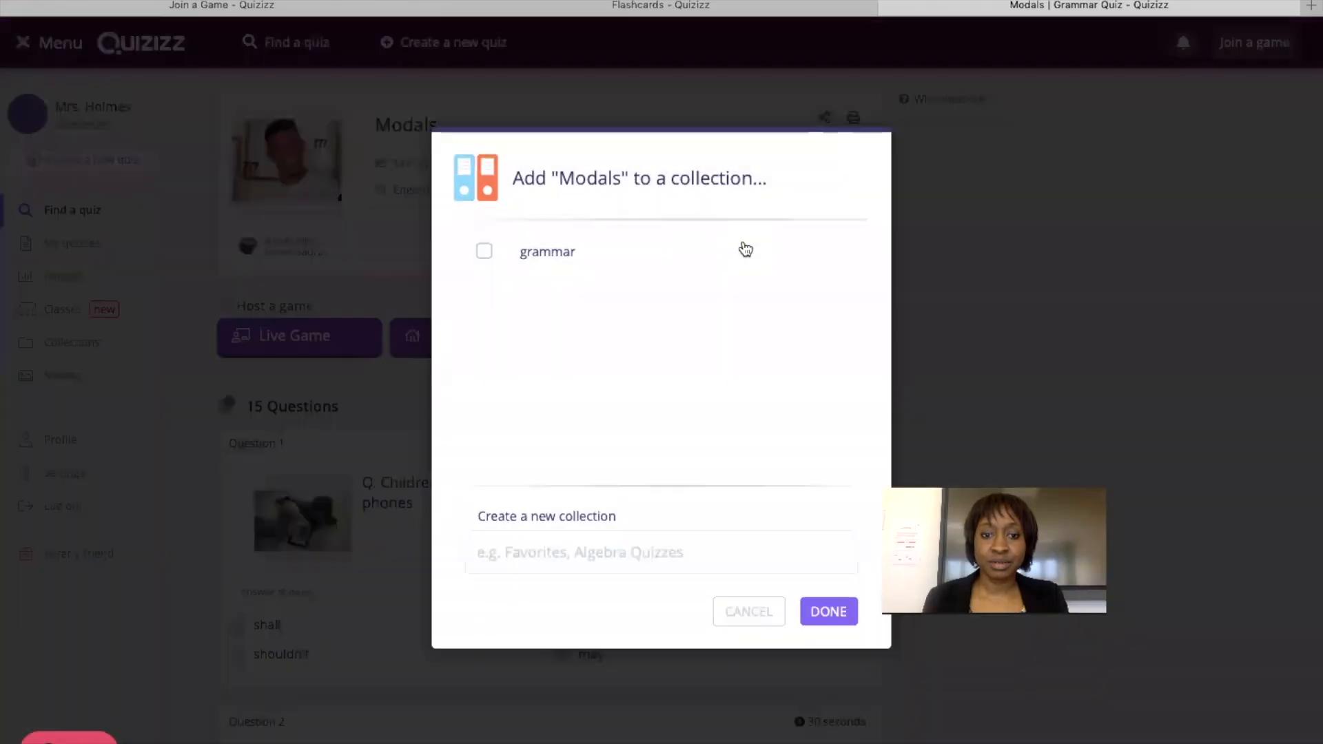
left_click(508, 250)
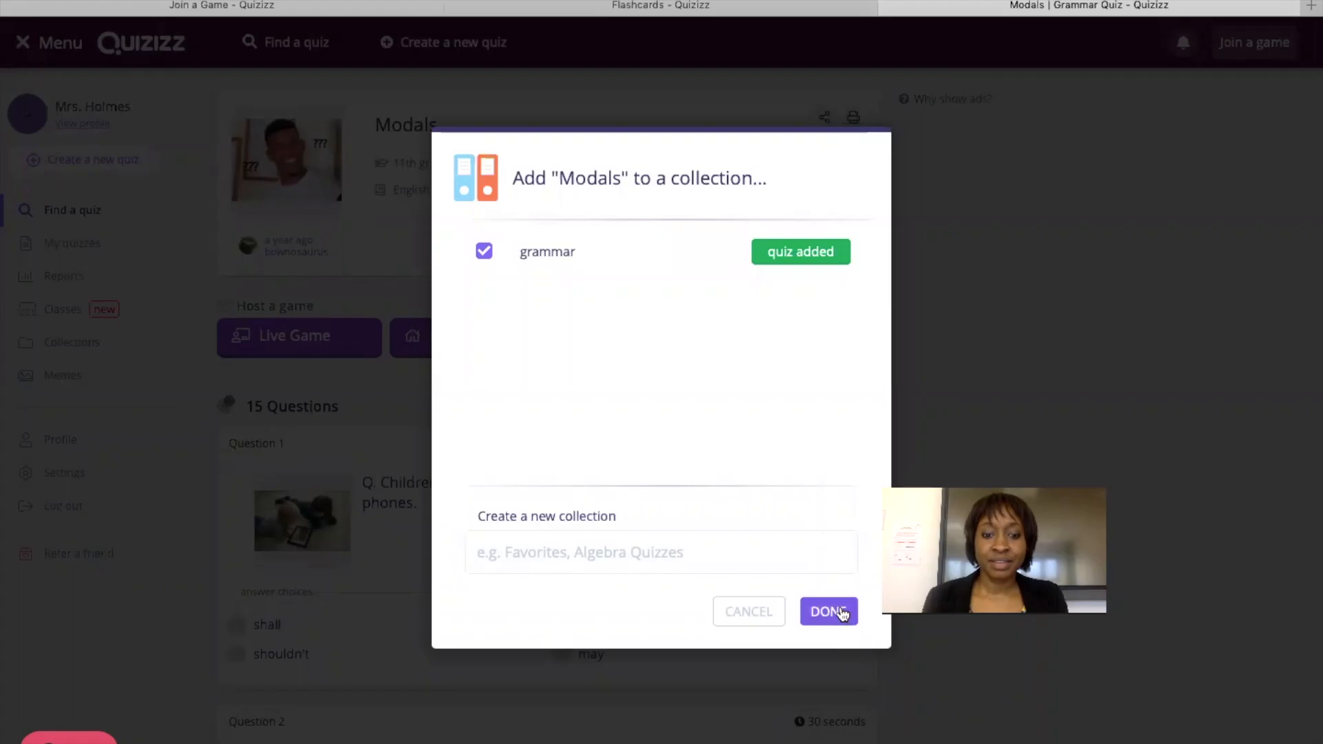
left_click(829, 611)
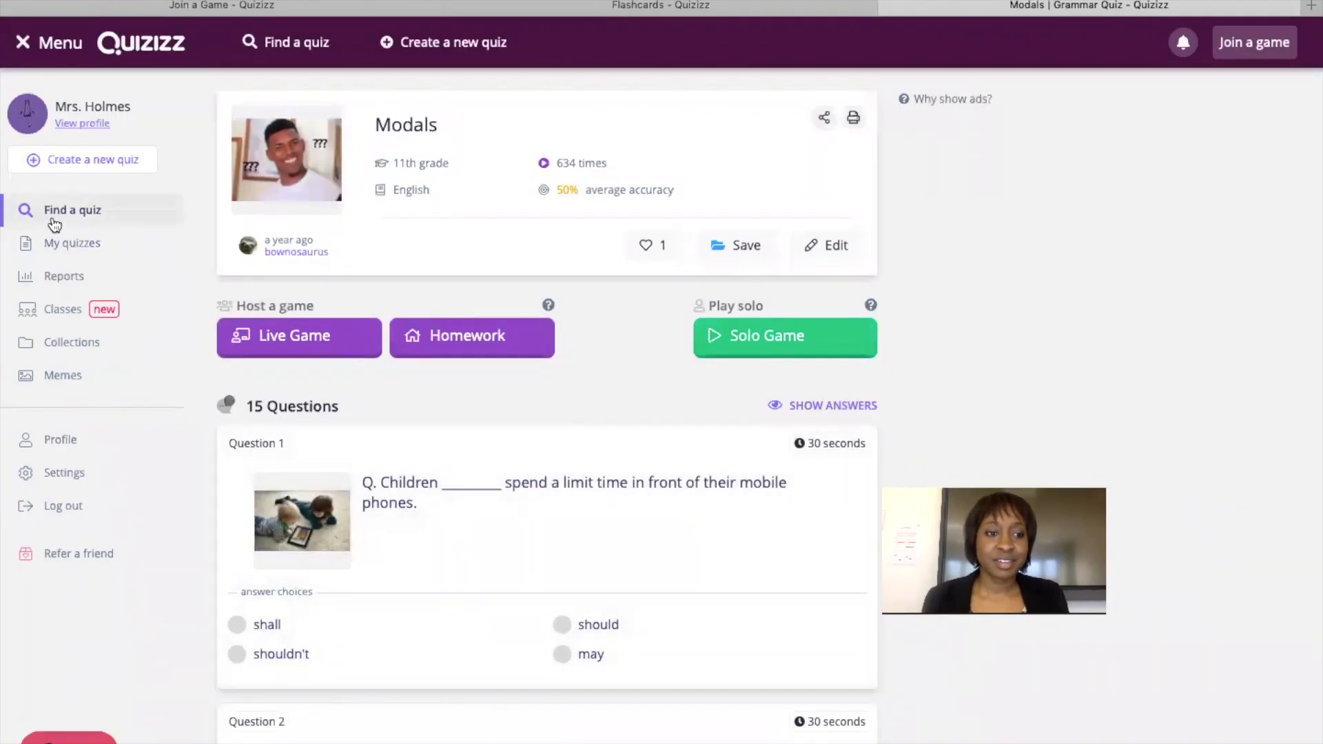
left_click(65, 242)
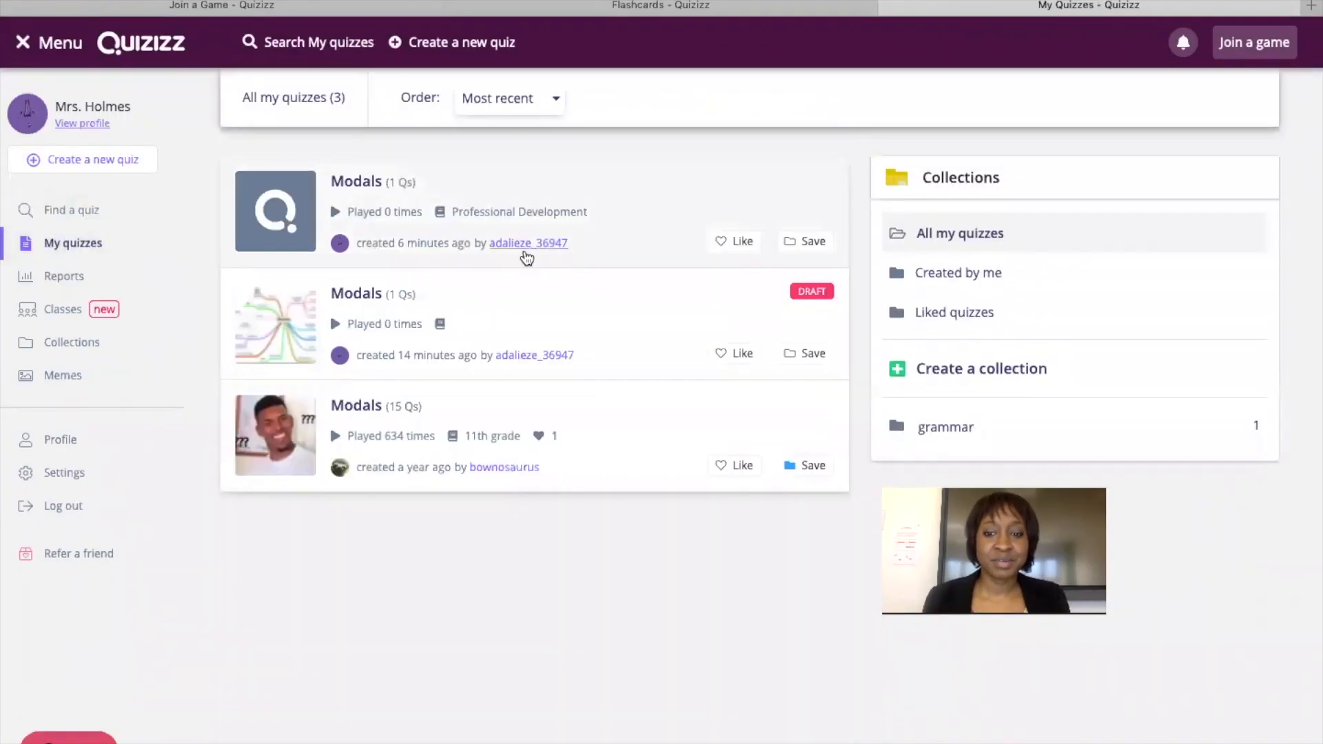
left_click(951, 437)
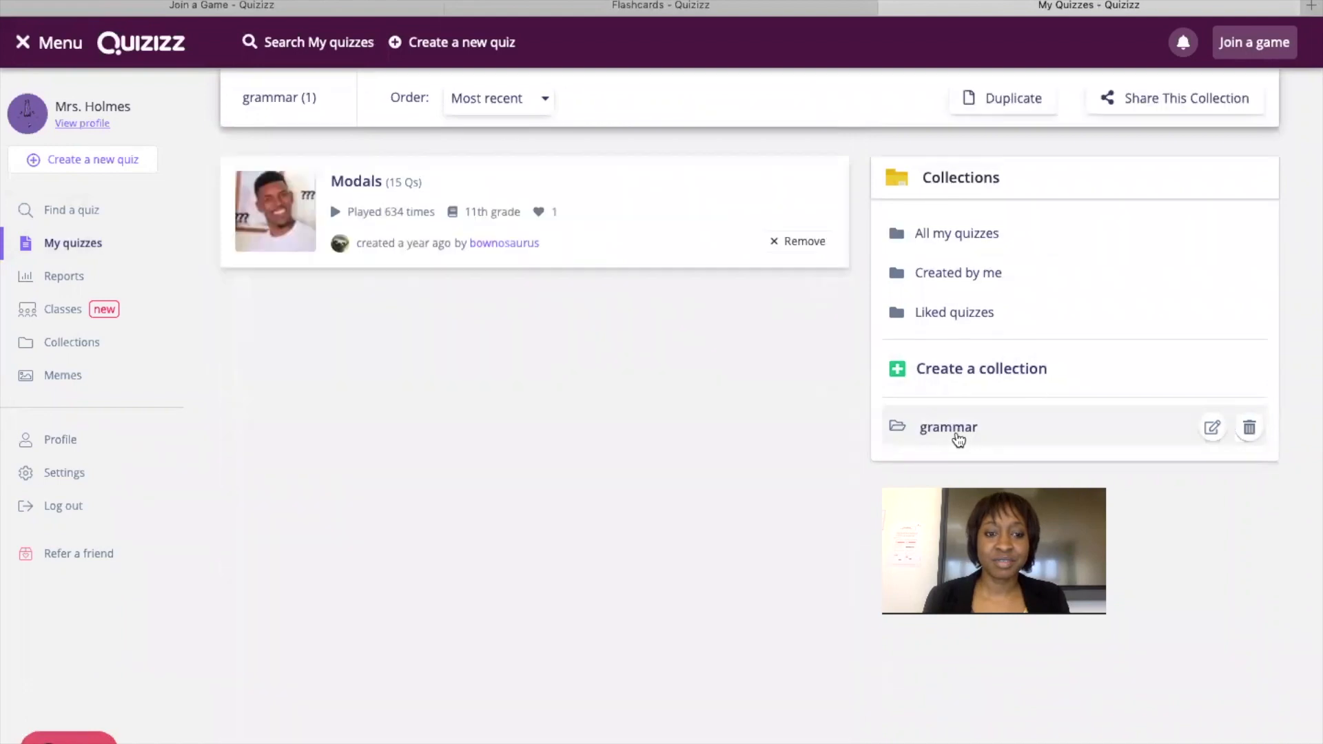
Open the Modals quiz from the grammar collection and start it as a solo game.
left_click(444, 200)
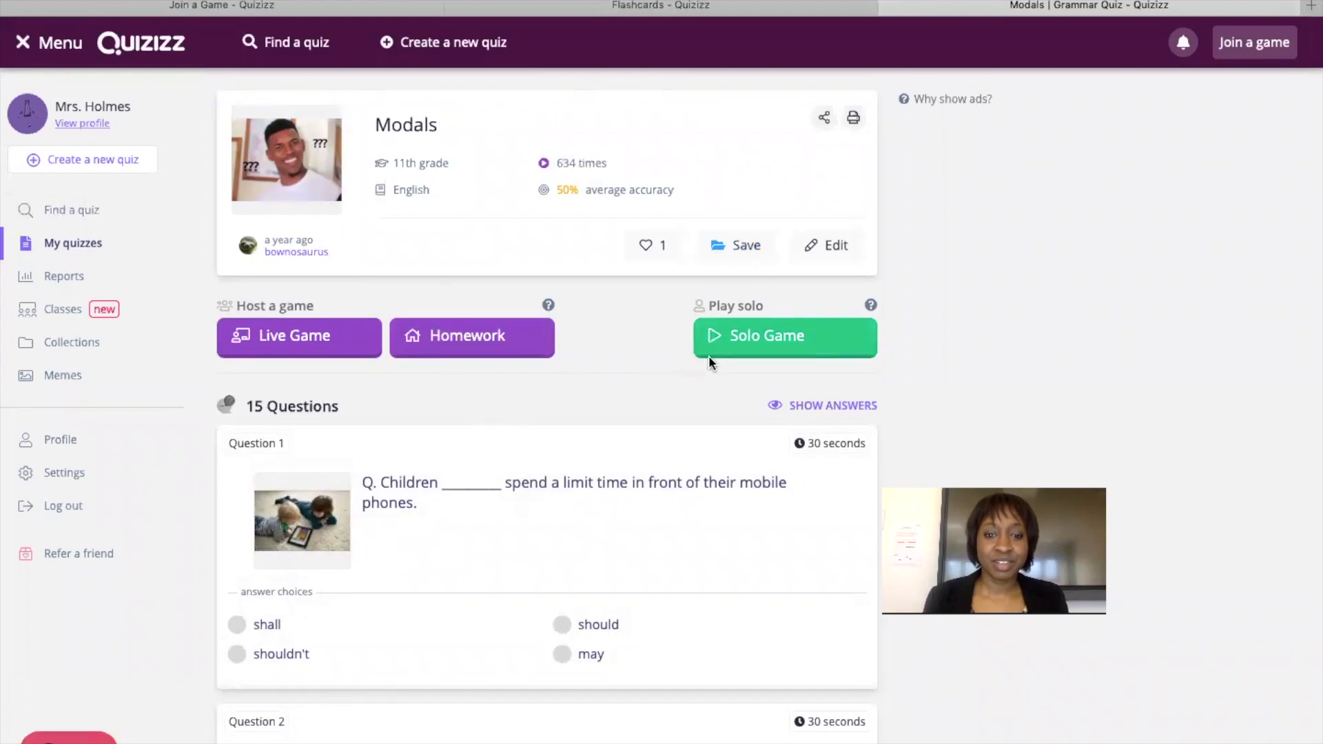
left_click(736, 338)
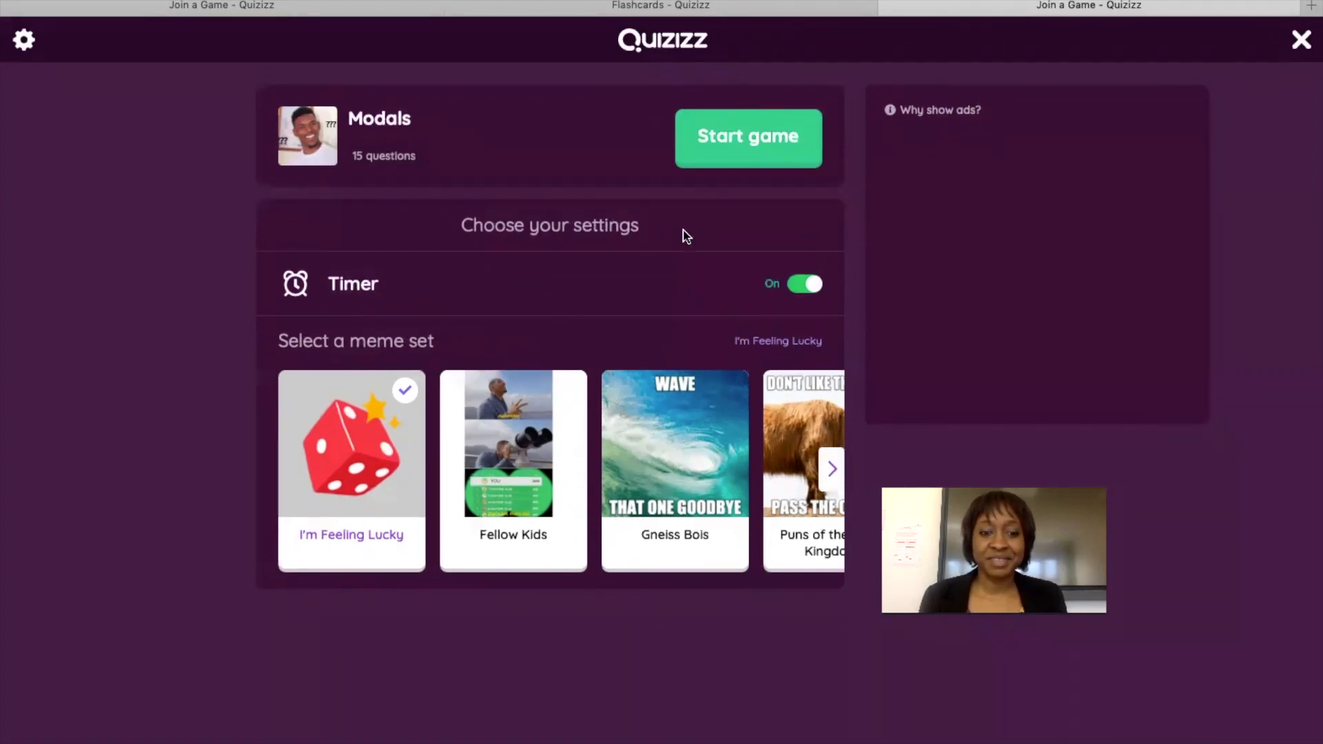
left_click(753, 140)
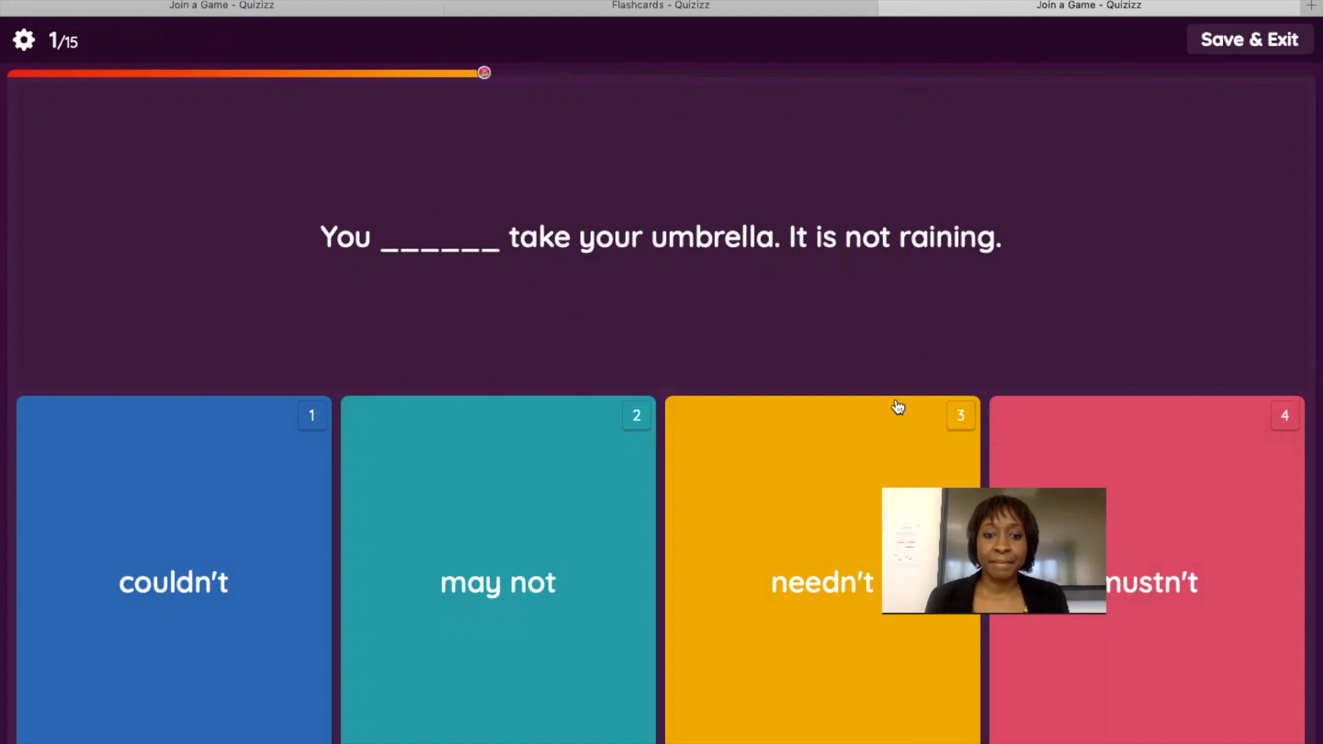
Answer questions 1–3 correctly (needn't, the polite request, the advice sentence), then pause the game.
left_click(869, 528)
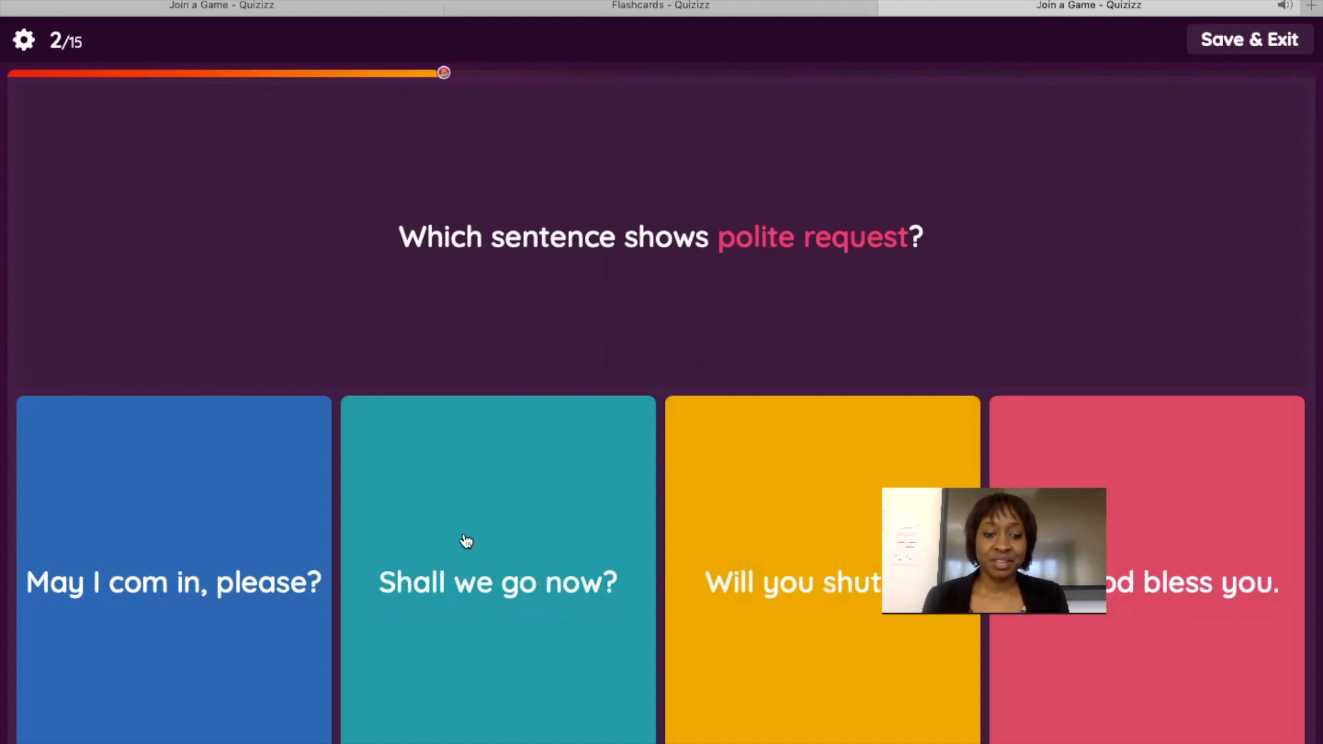
left_click(223, 557)
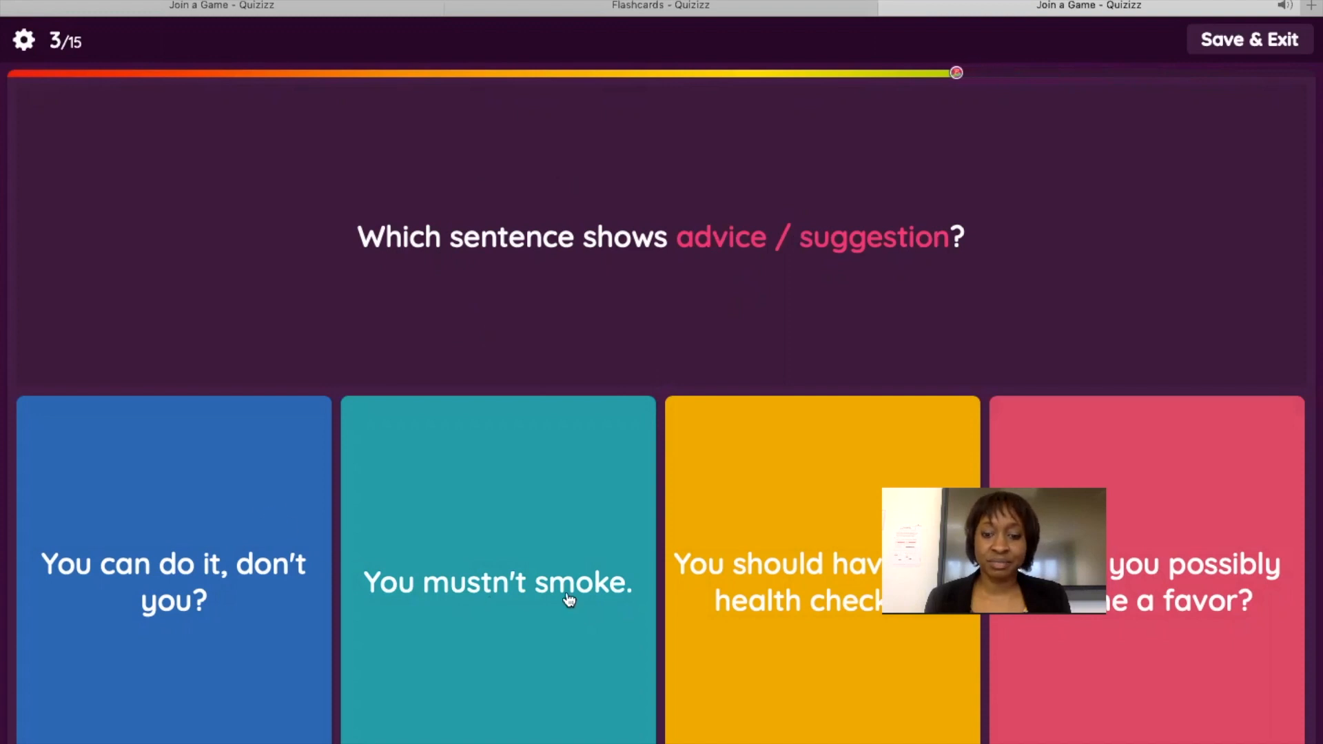
left_click(841, 545)
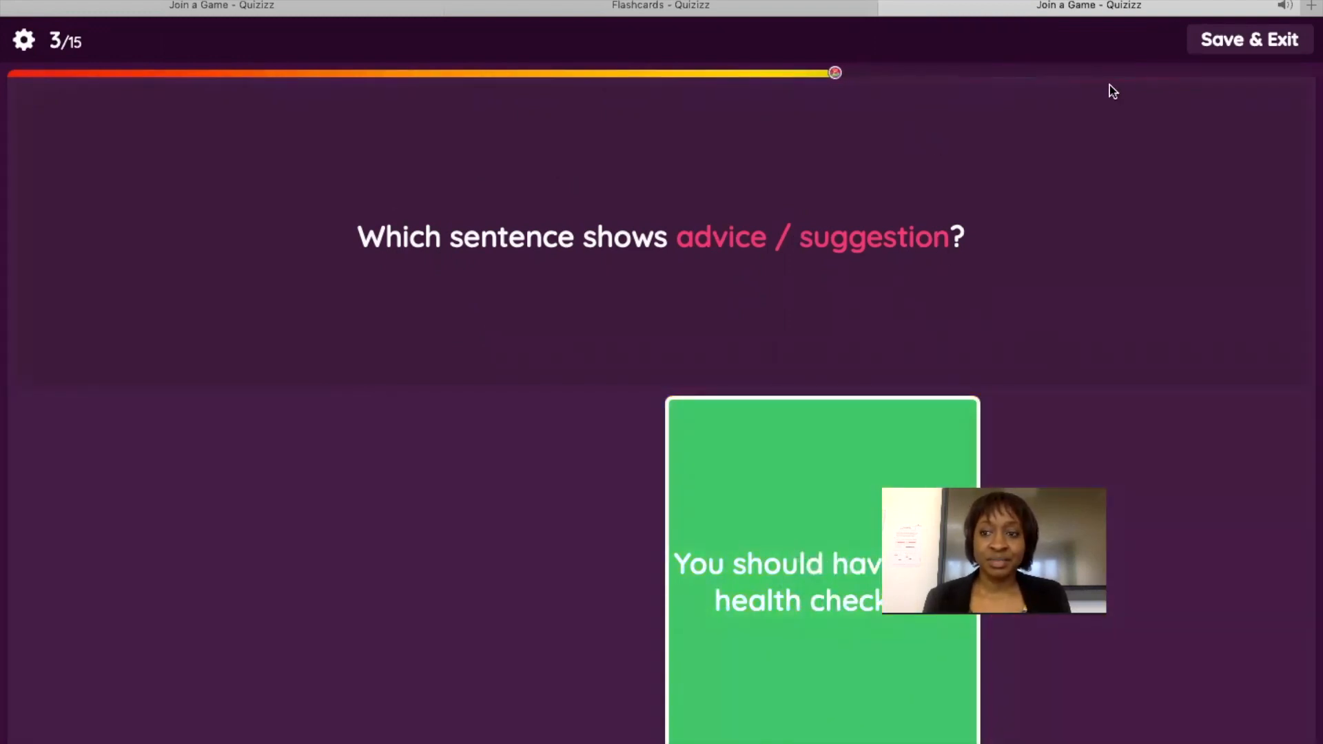
left_click(1247, 41)
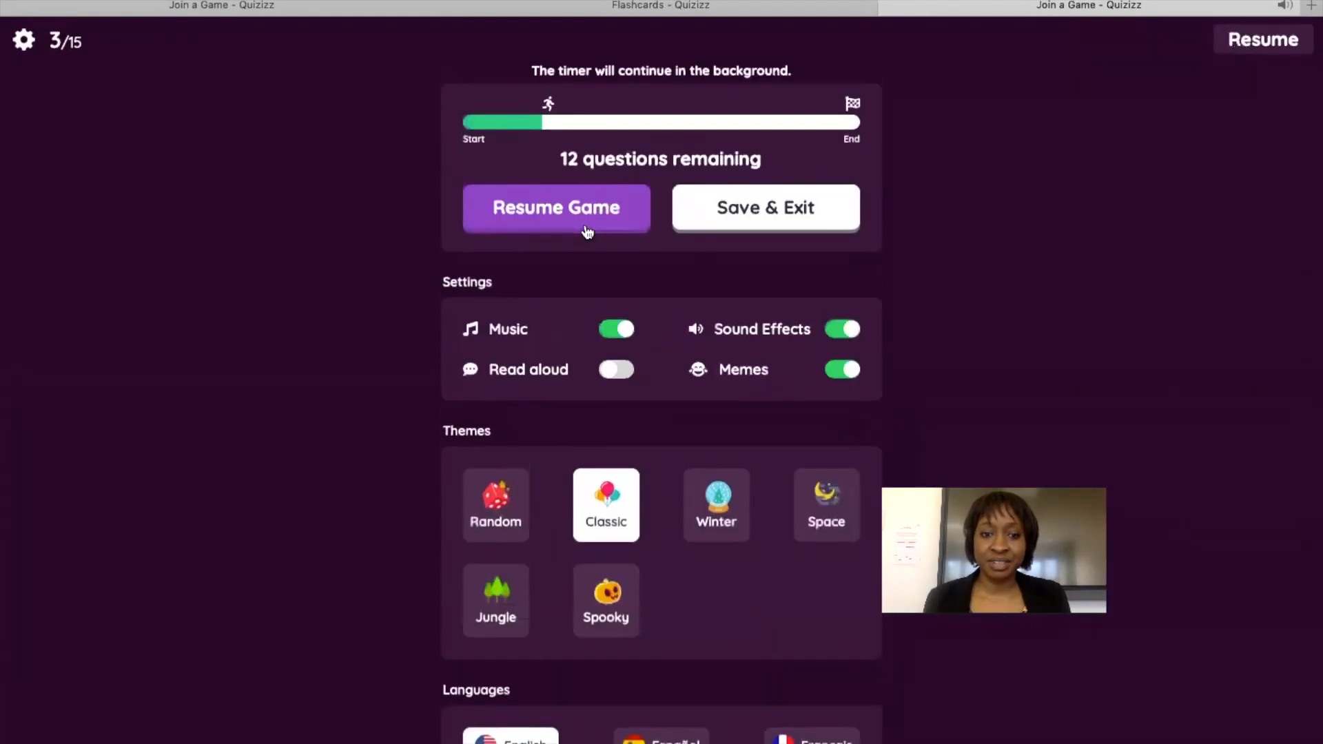
Resume and re-pause the Modals game, close the Flashcards tab, and switch to the Join a Game tab.
scroll(928, 405, "down", 2)
scroll(925, 406, "up", 2)
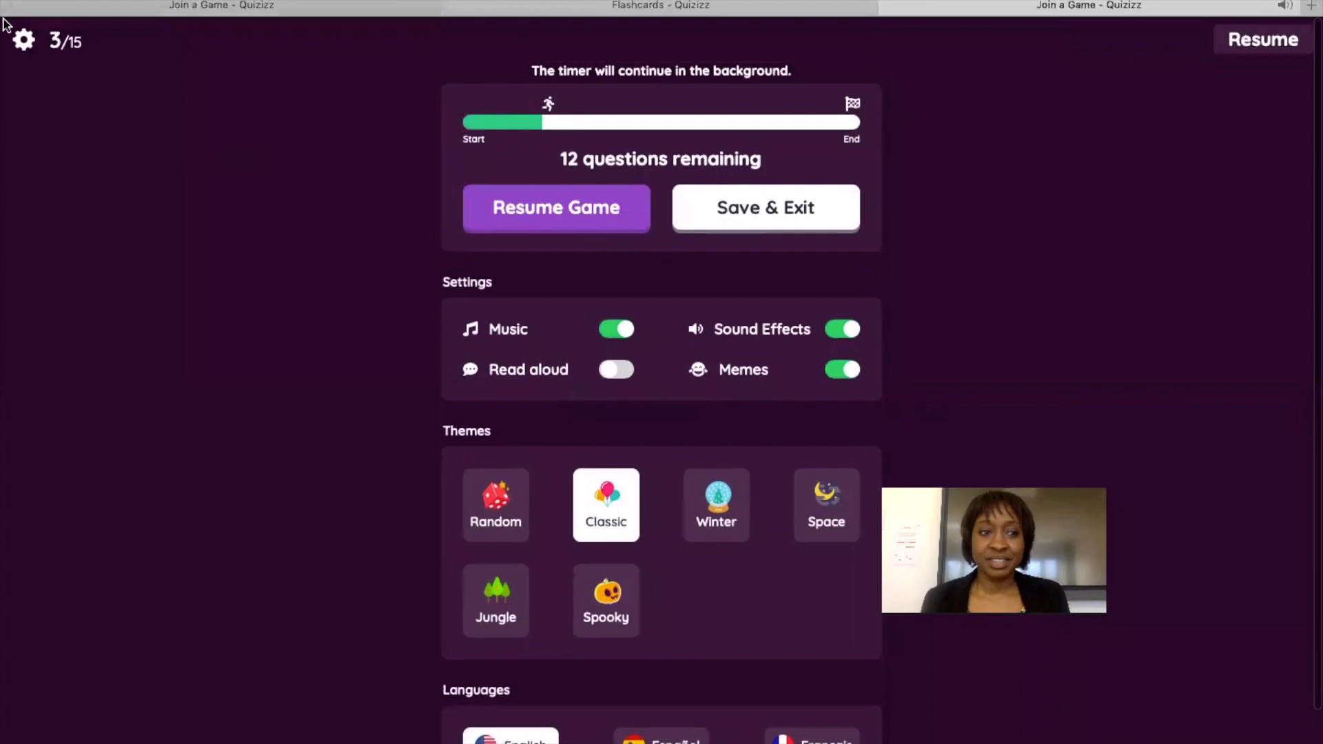
left_click(24, 41)
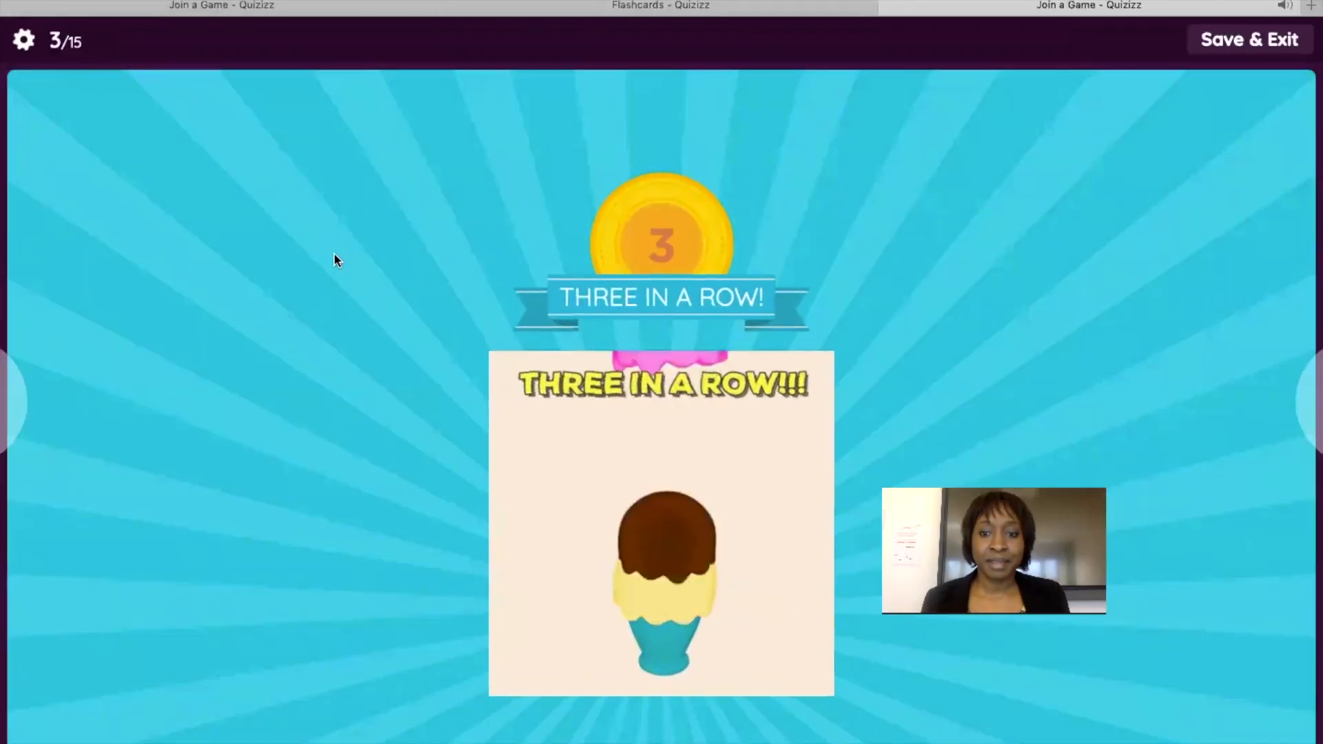
left_click(1272, 42)
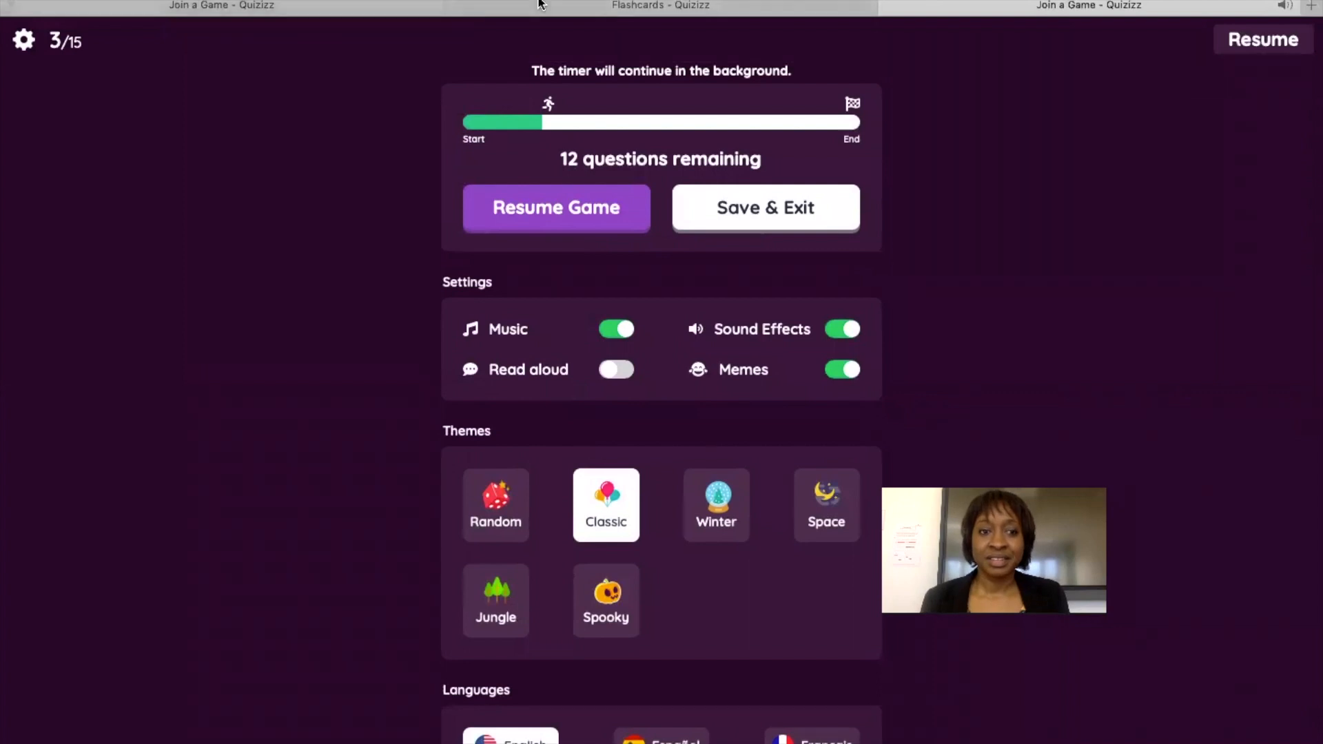
left_click(455, 6)
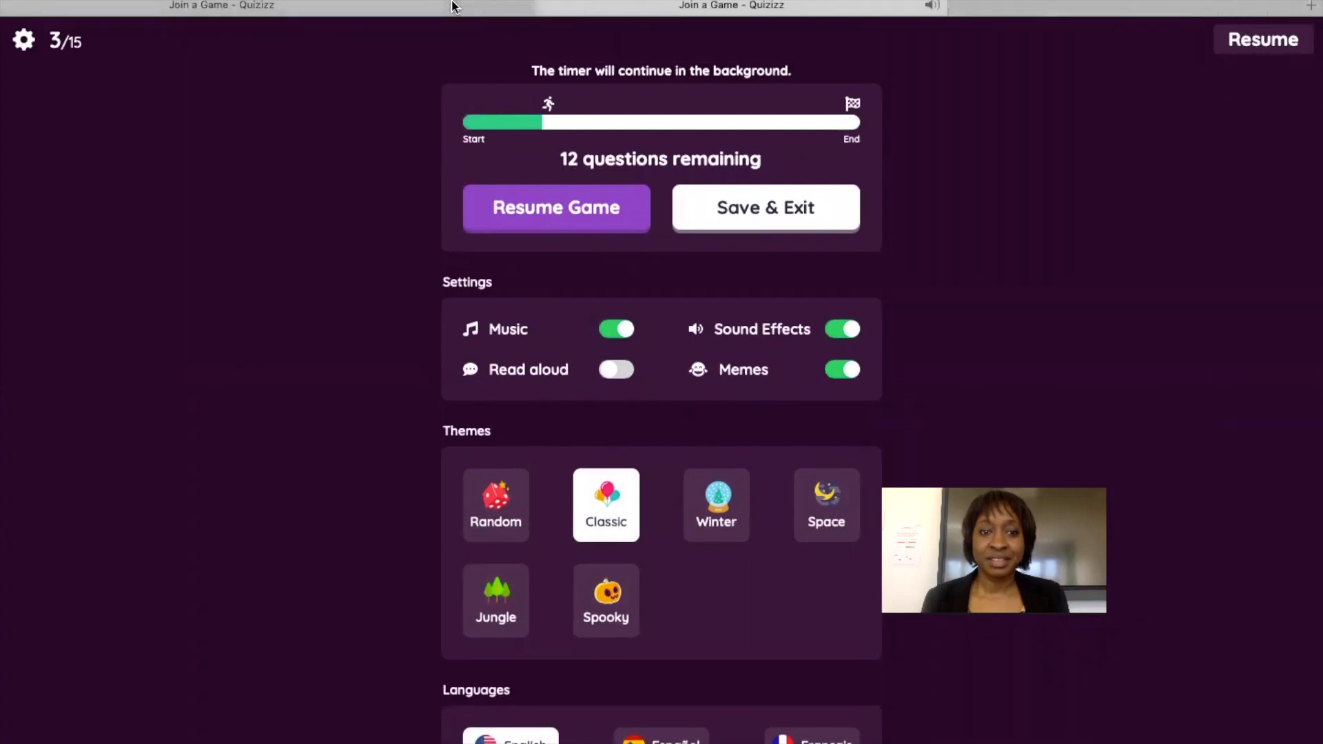
left_click(341, 9)
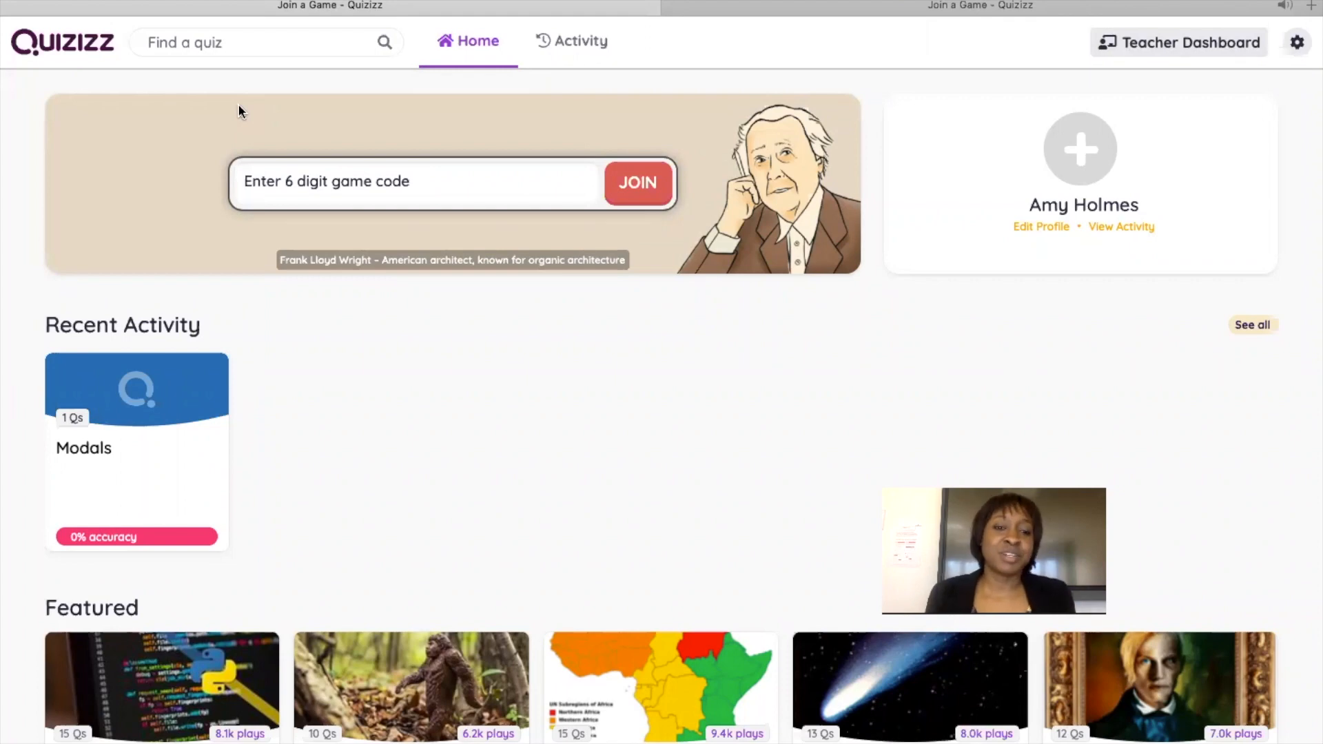
mouse_move(69, 4)
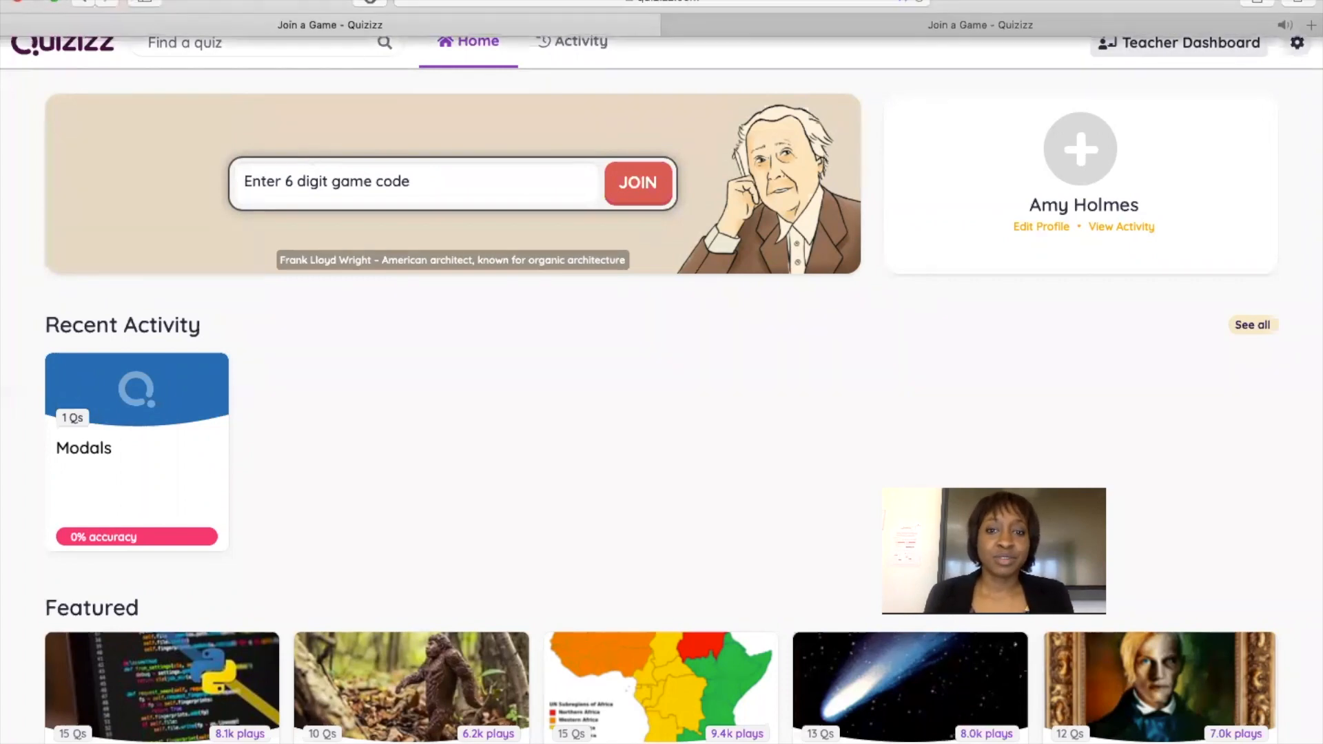
Load quizizz from the address bar and log out of the first teacher account.
left_click(518, 0)
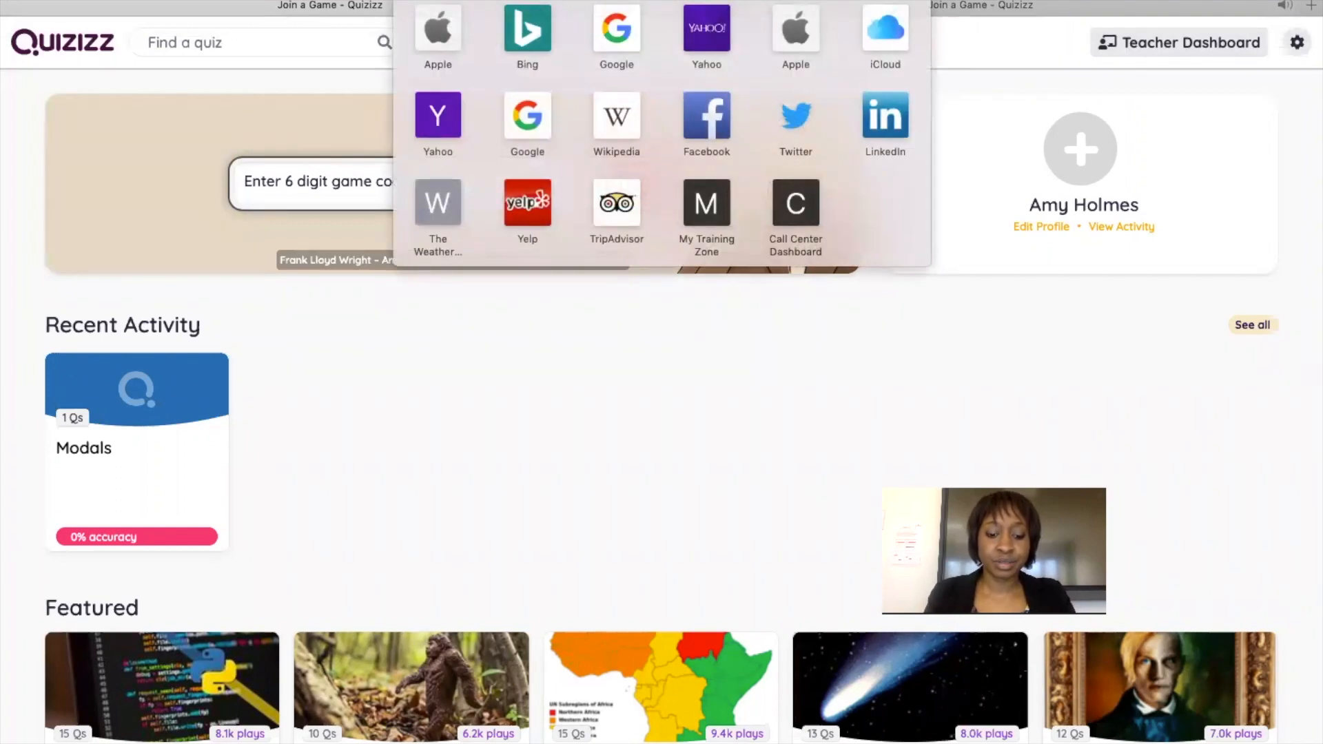
type("quizizz")
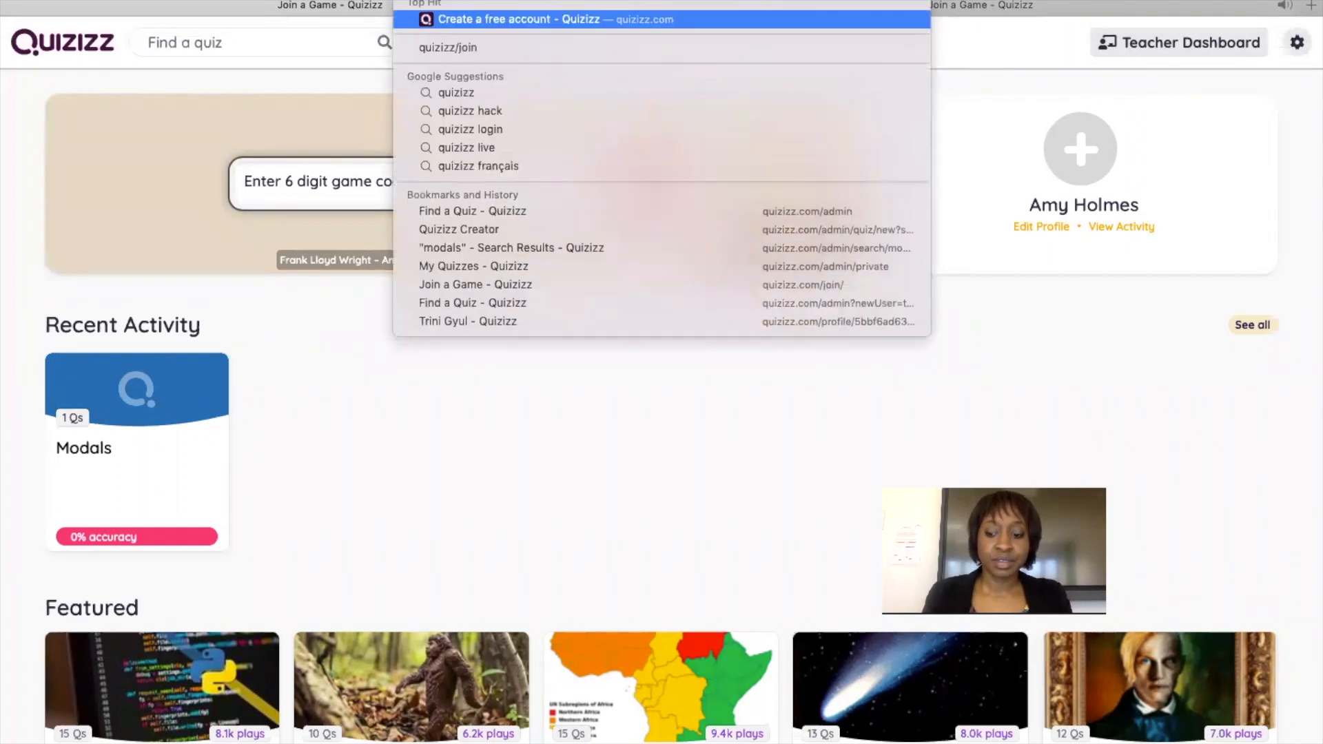
key("Return")
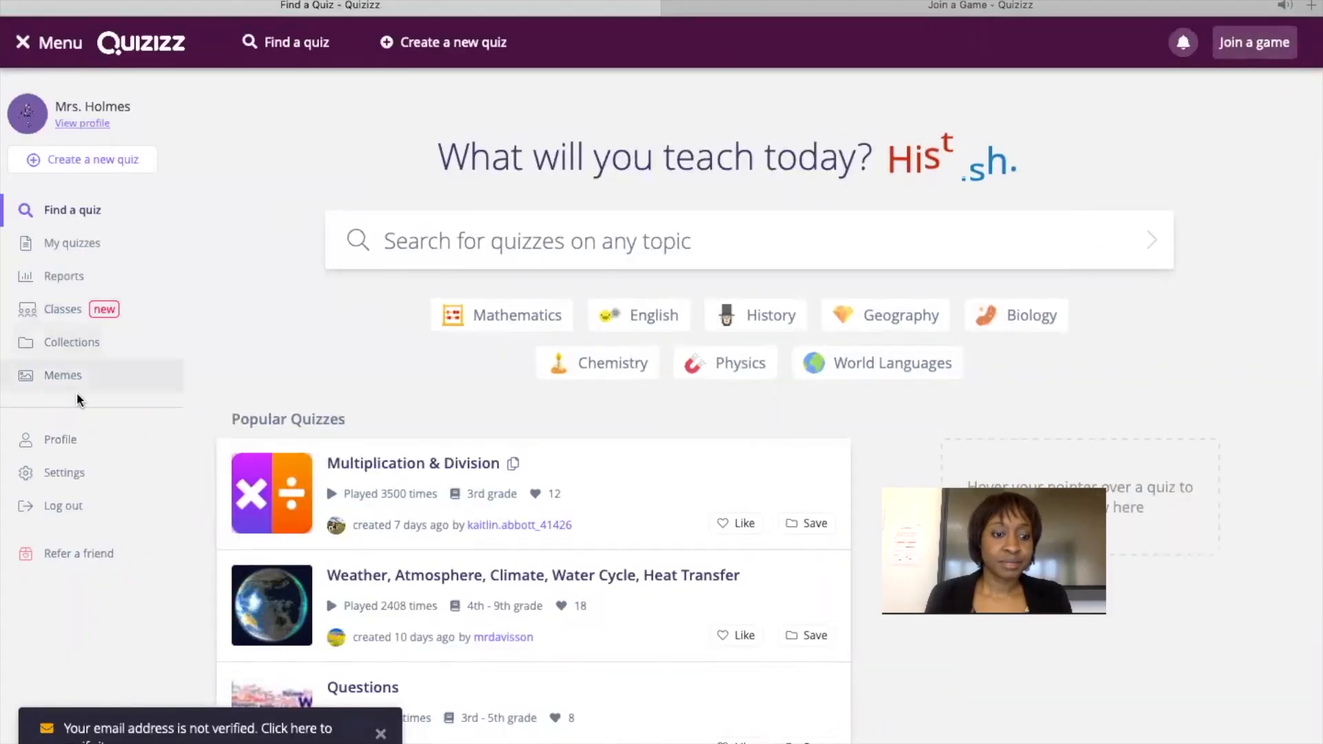
left_click(66, 505)
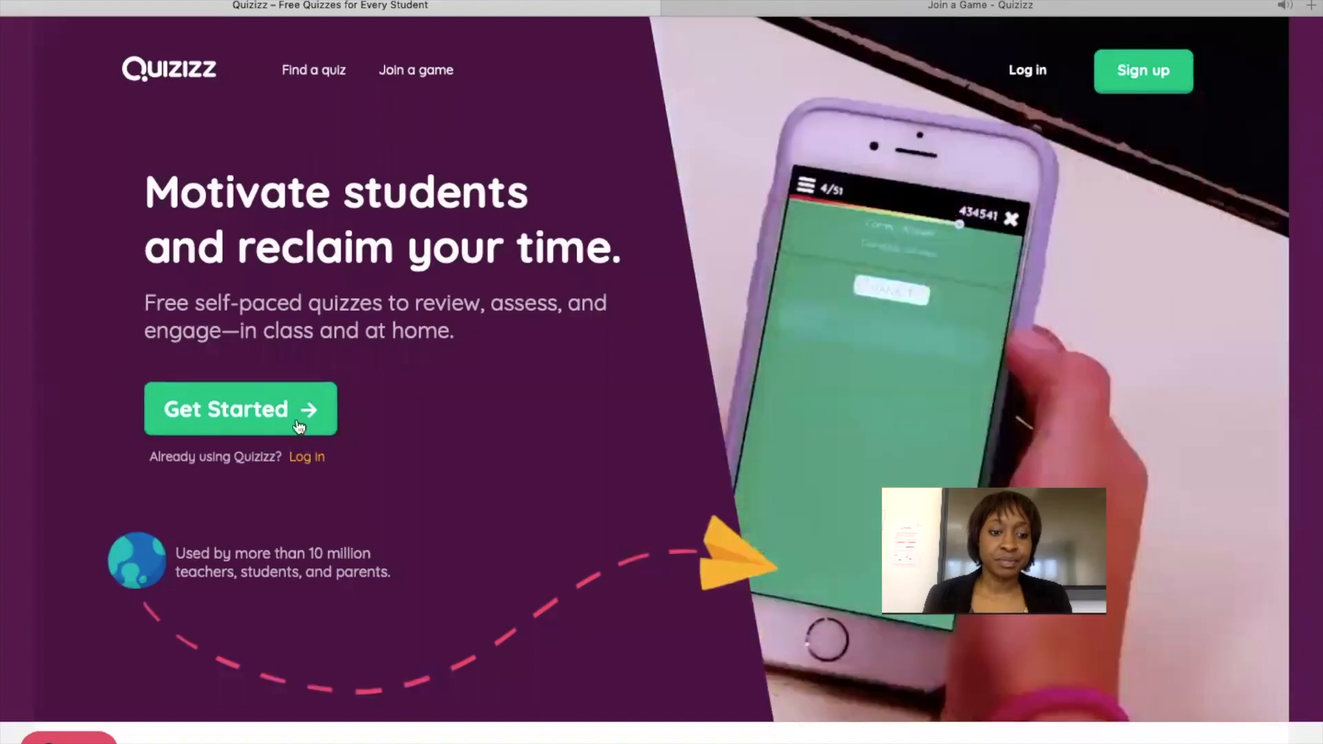
Log in with Google, choosing the second teacher's Google account.
left_click(307, 457)
left_click(618, 185)
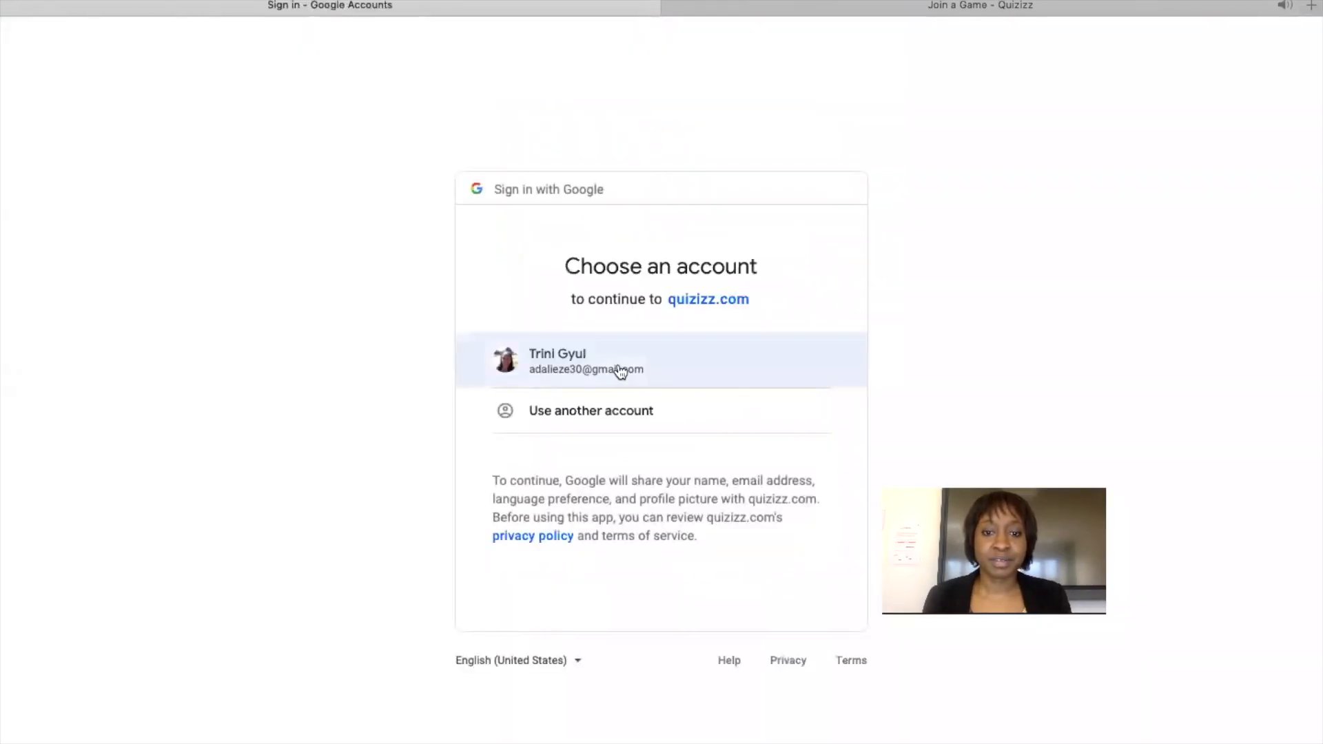
left_click(615, 367)
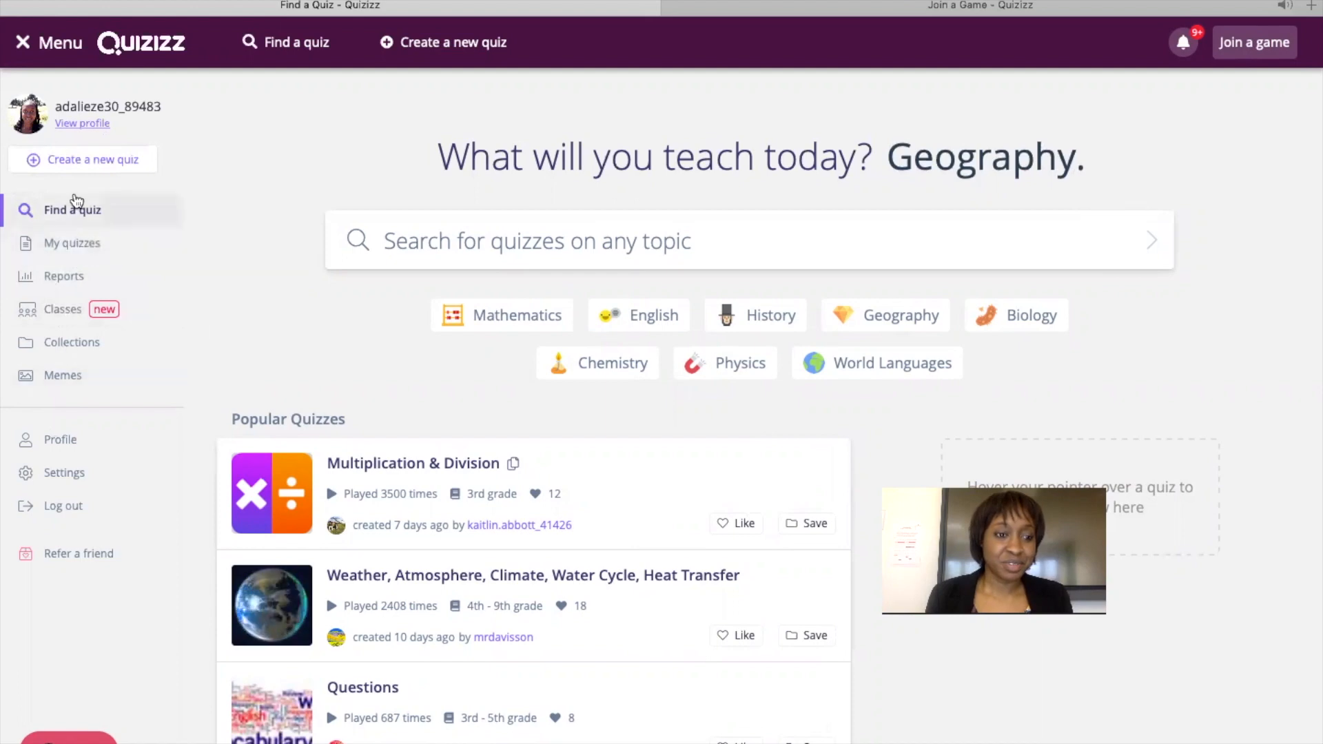
Open the Mathématiques collection and look through its parallèle perpendiculaire choix propriété quiz.
left_click(73, 243)
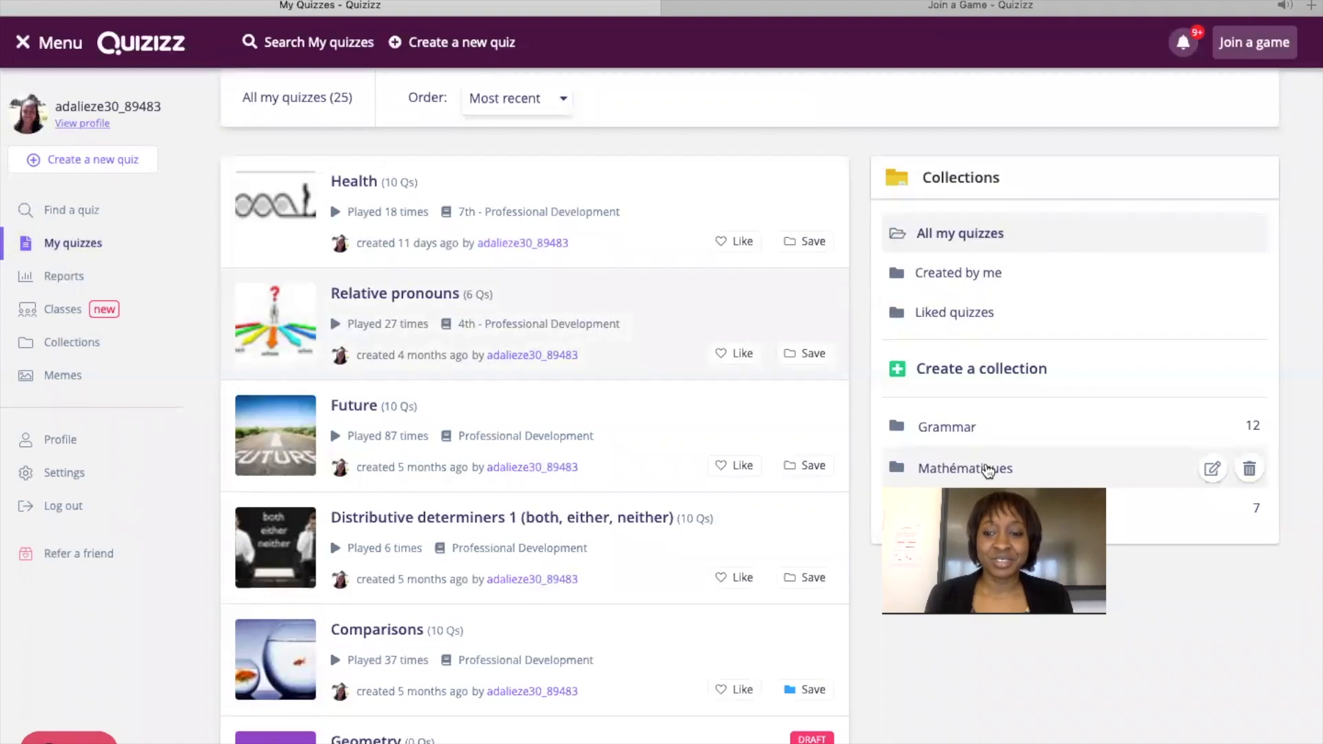
left_click(989, 471)
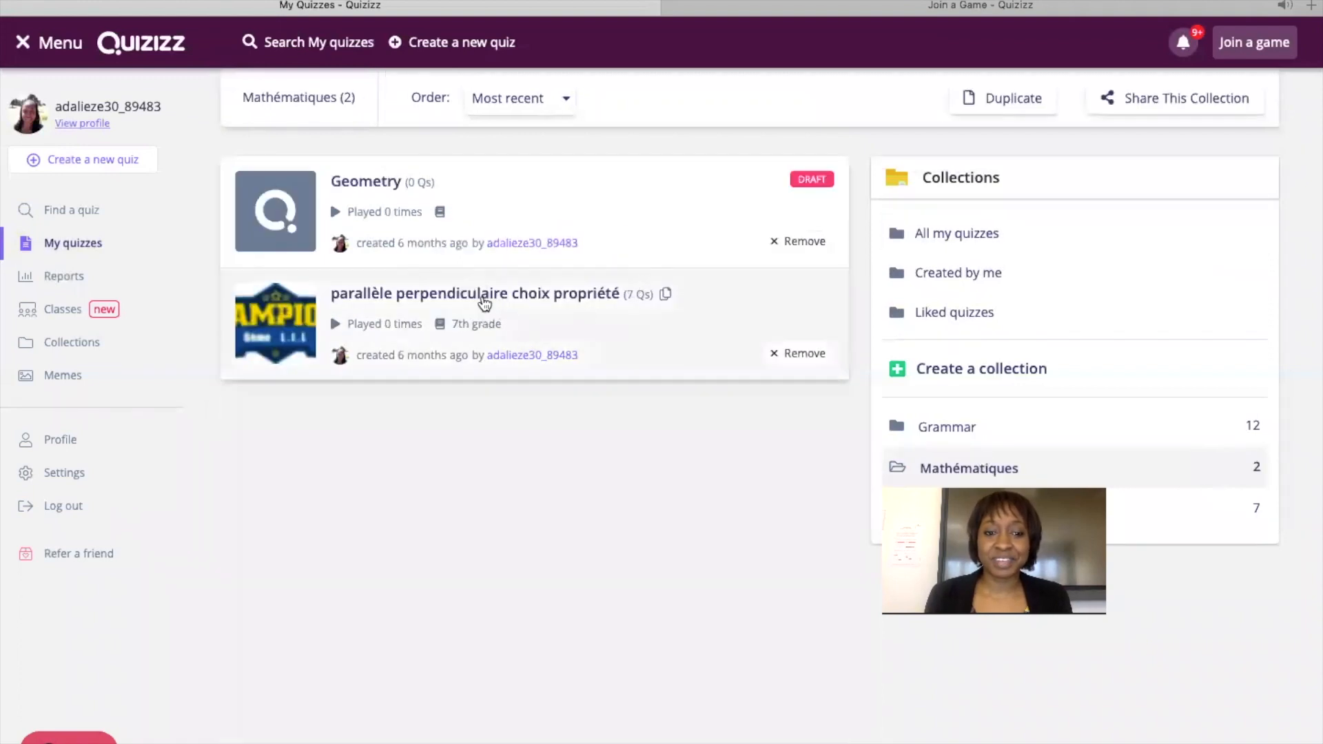
left_click(517, 300)
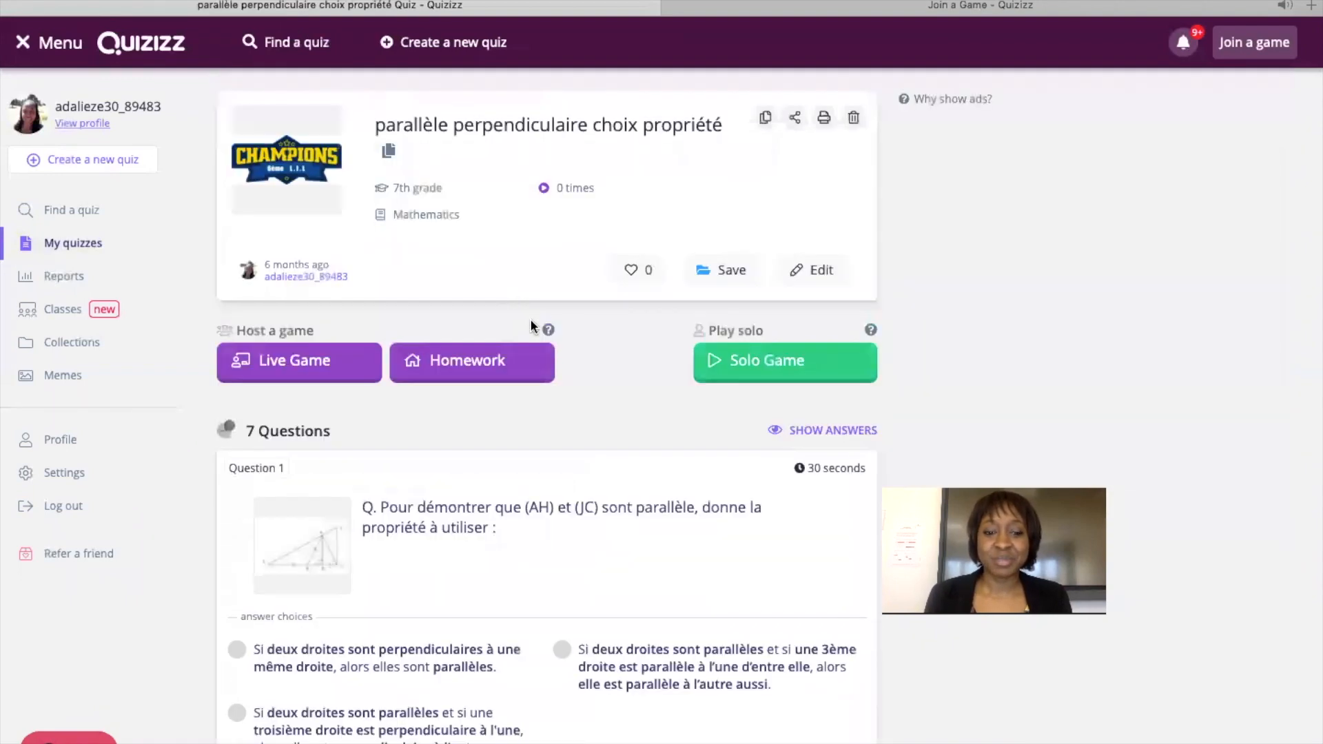
scroll(545, 544, "down", 10)
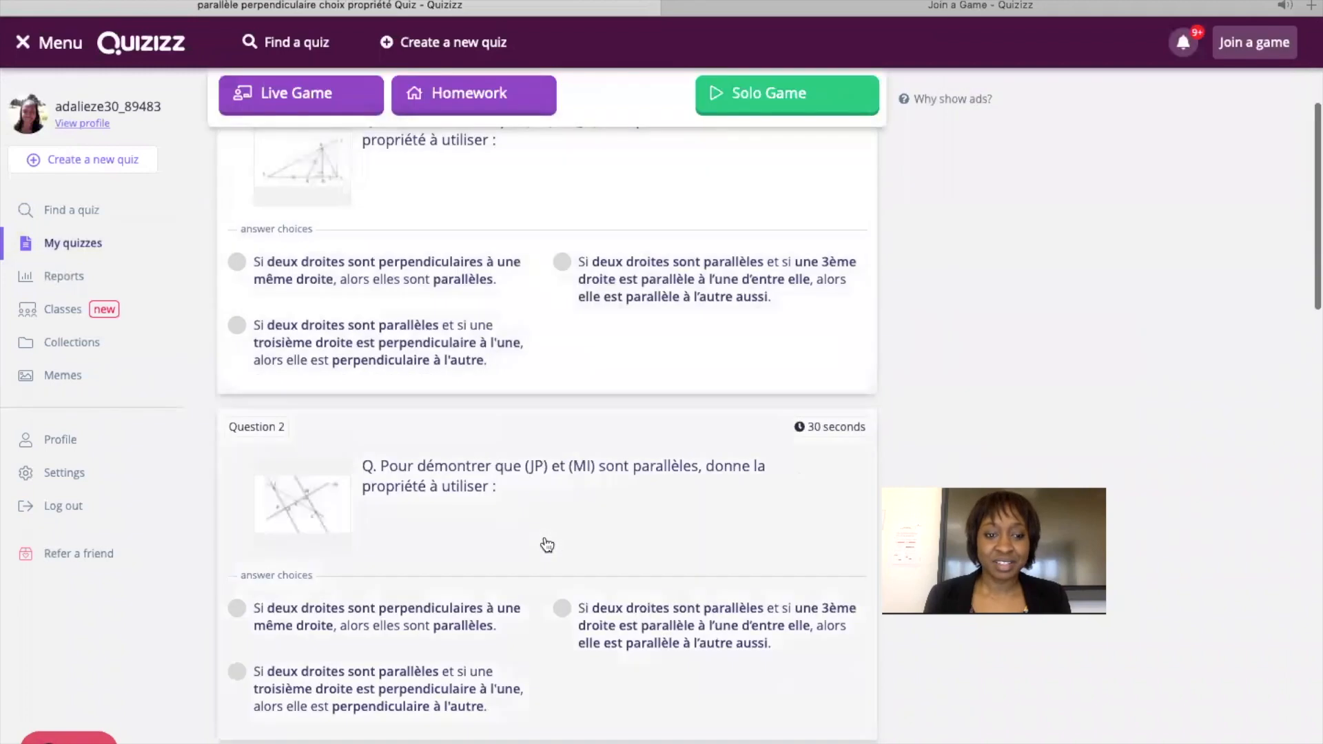
scroll(547, 545, "up", 10)
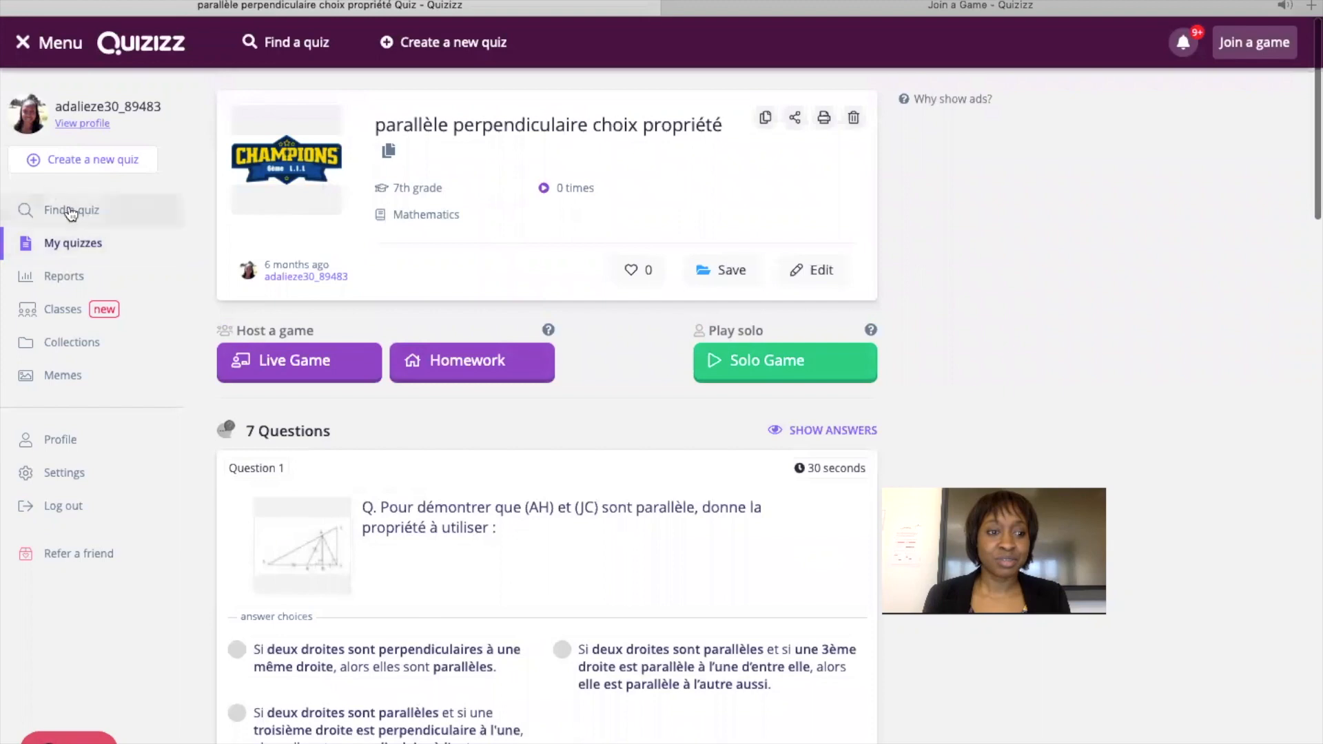
Return to My quizzes, scroll through all 25 quizzes, and select the Health quiz.
left_click(89, 241)
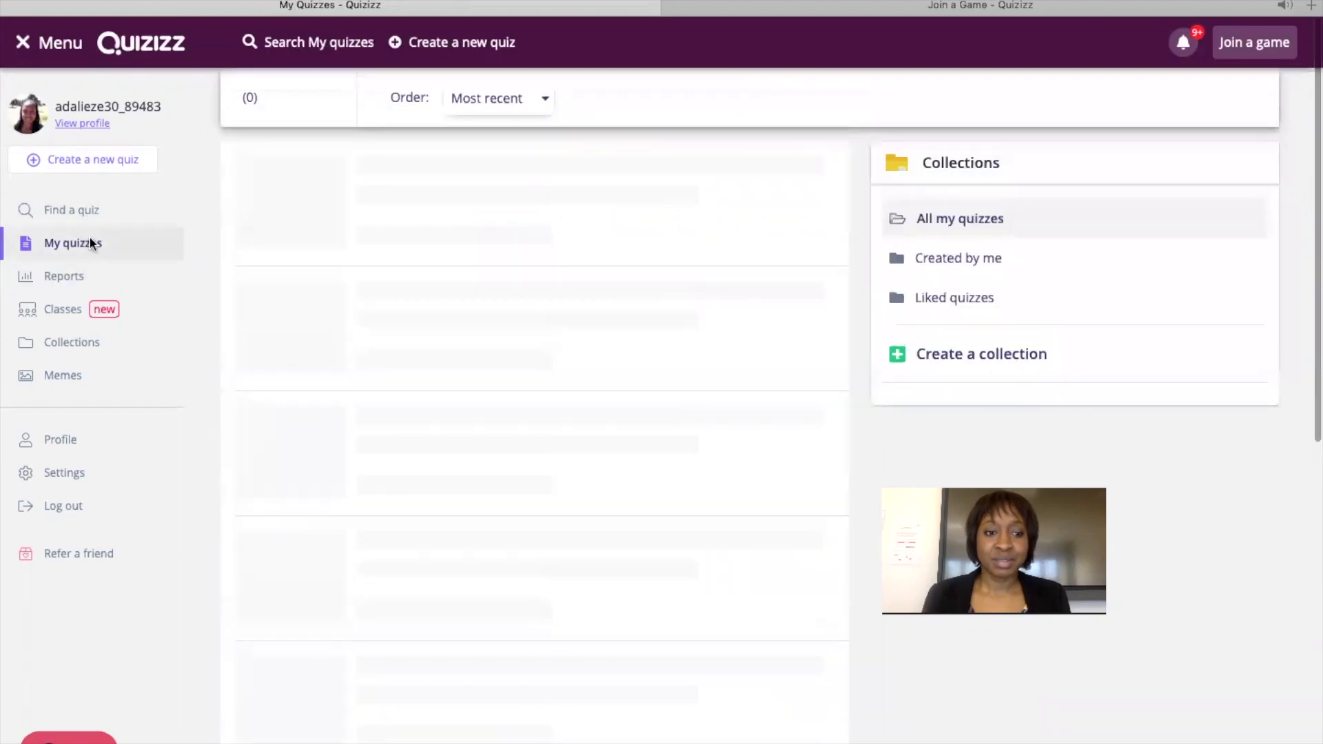
scroll(561, 579, "down", 5)
scroll(561, 581, "down", 8)
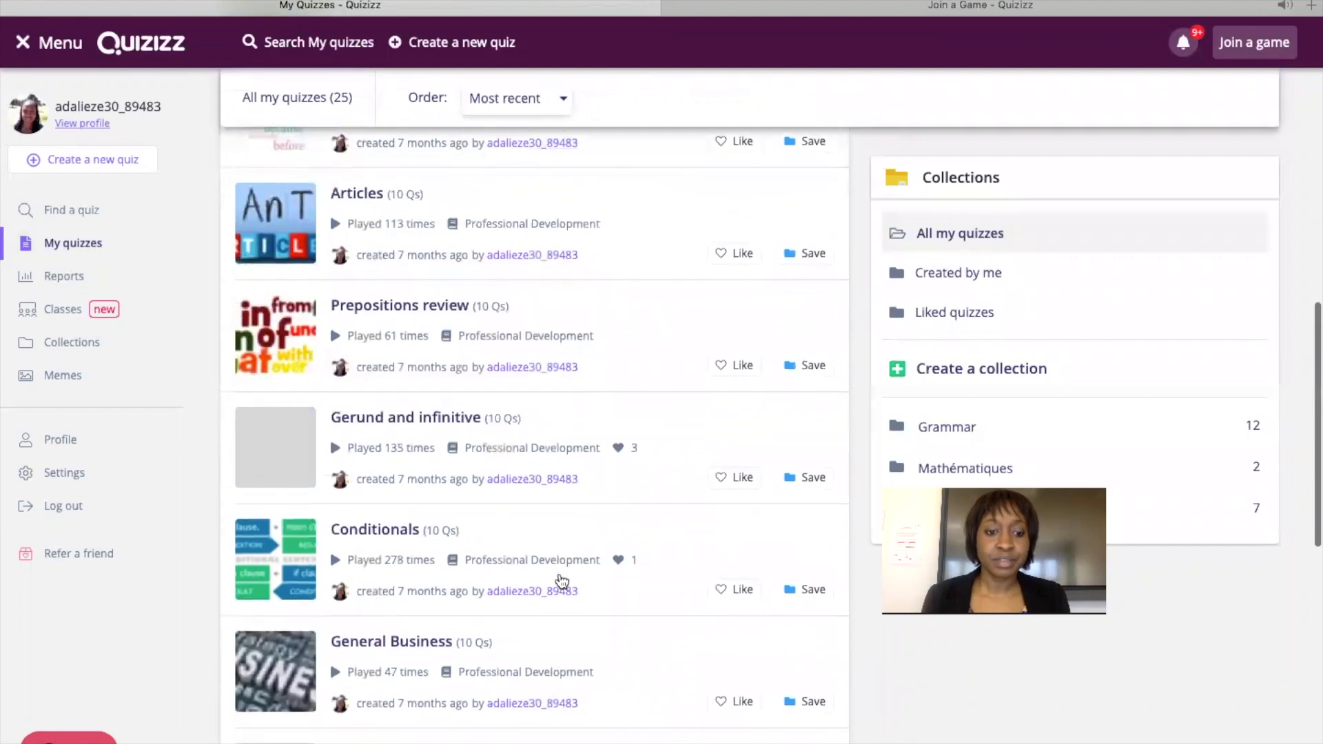
scroll(468, 489, "down", 6)
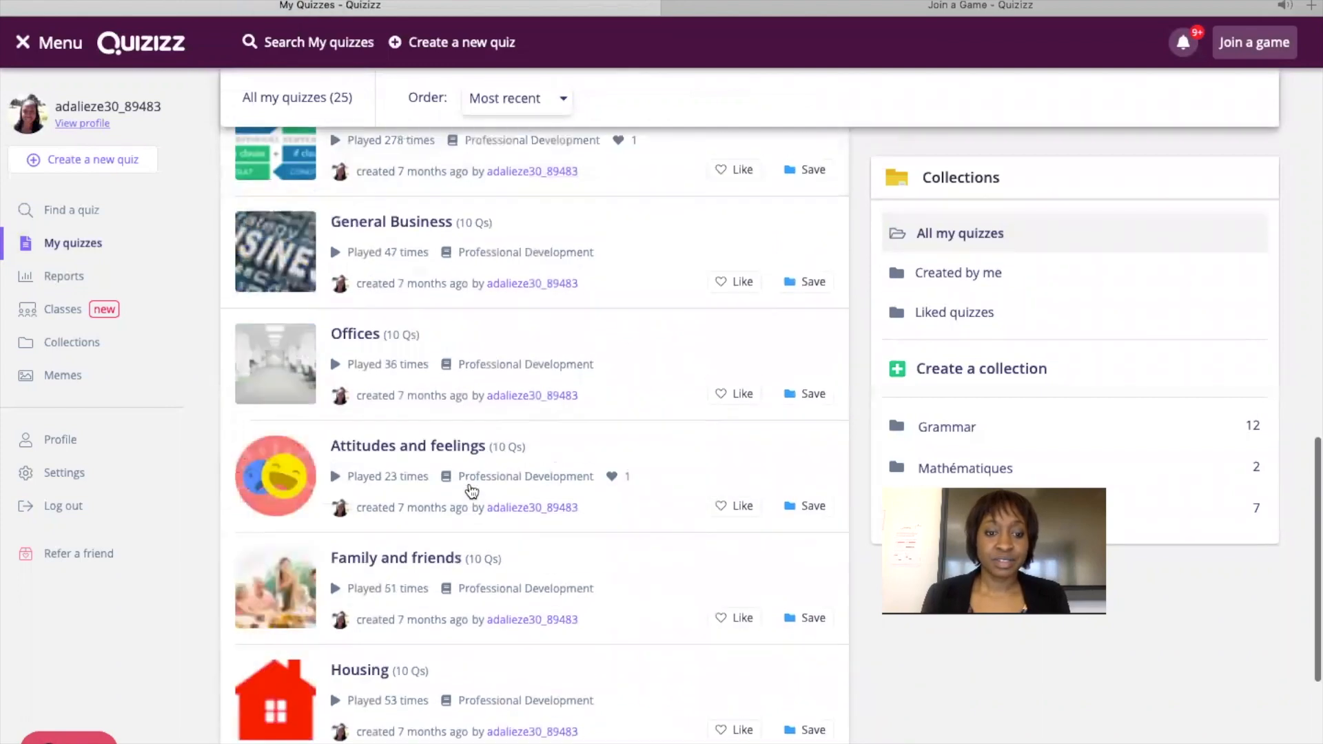
scroll(471, 491, "up", 18)
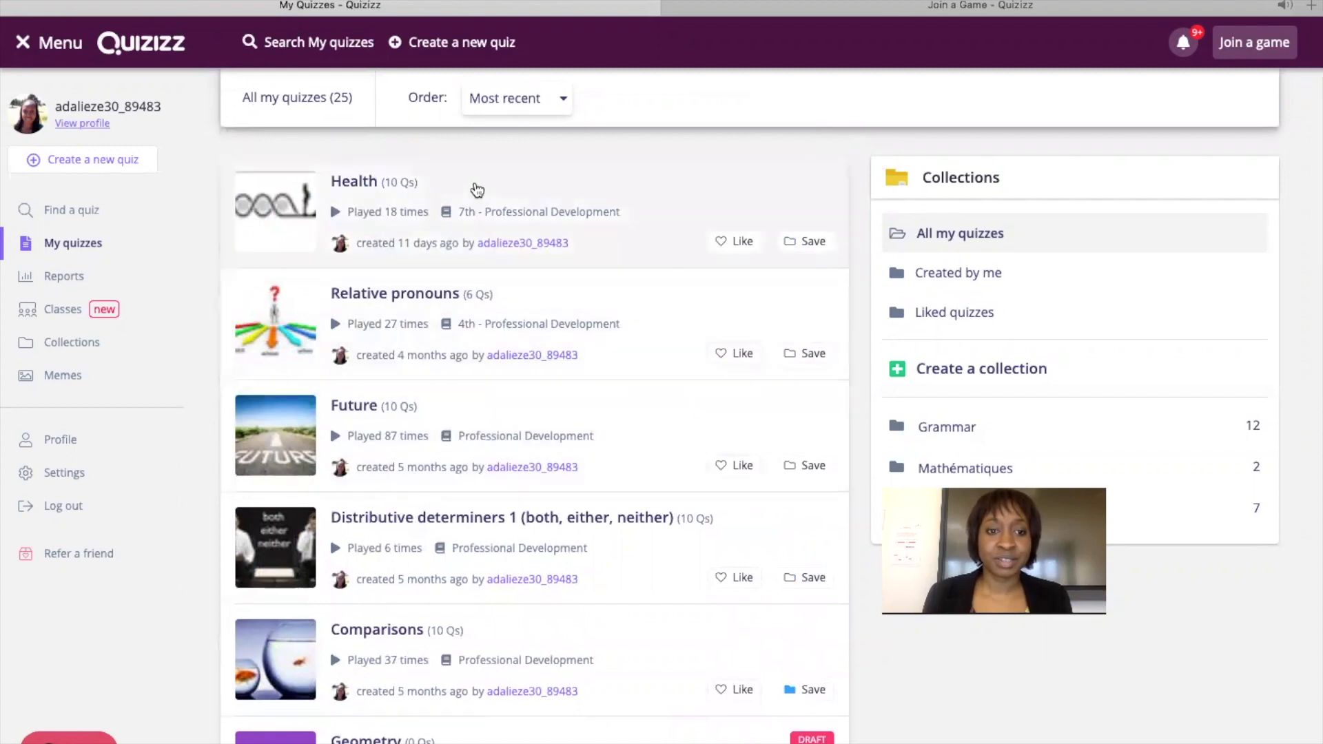
left_click(388, 184)
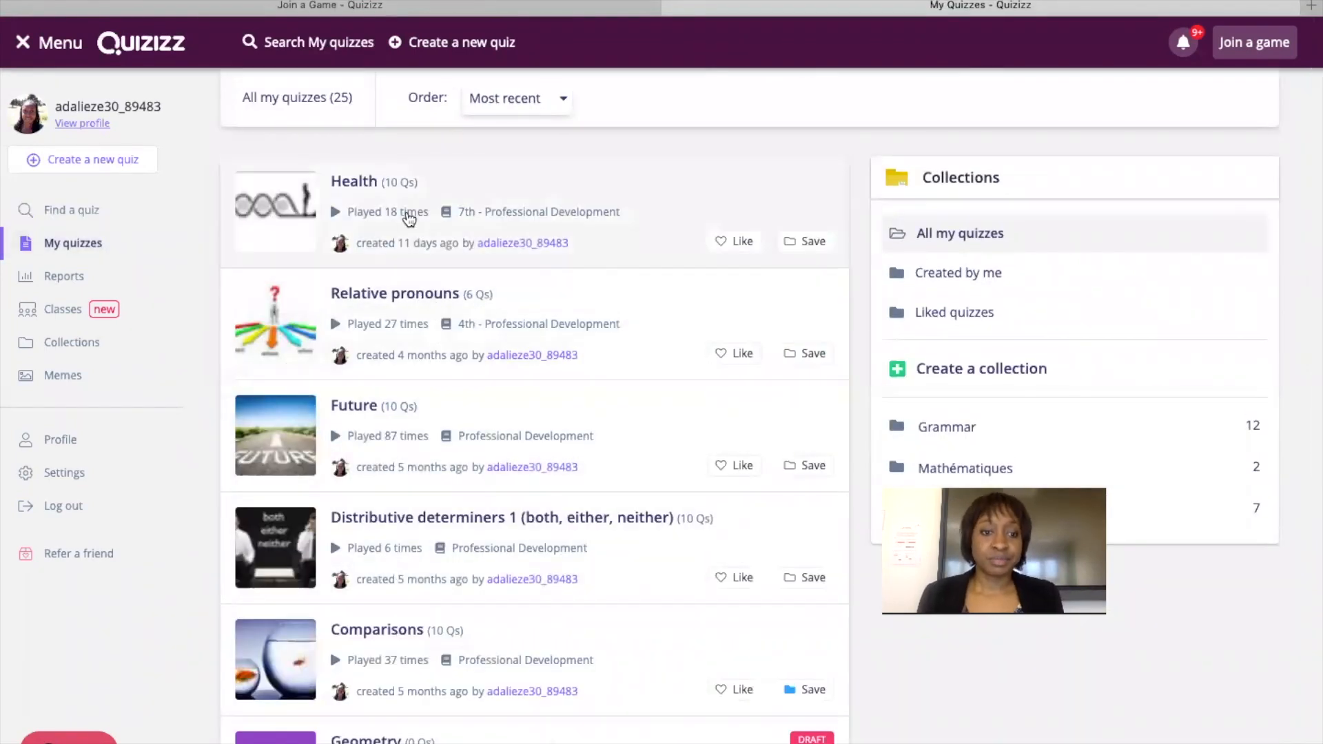
Open the Health quiz's details page and skim its questions.
left_click(374, 185)
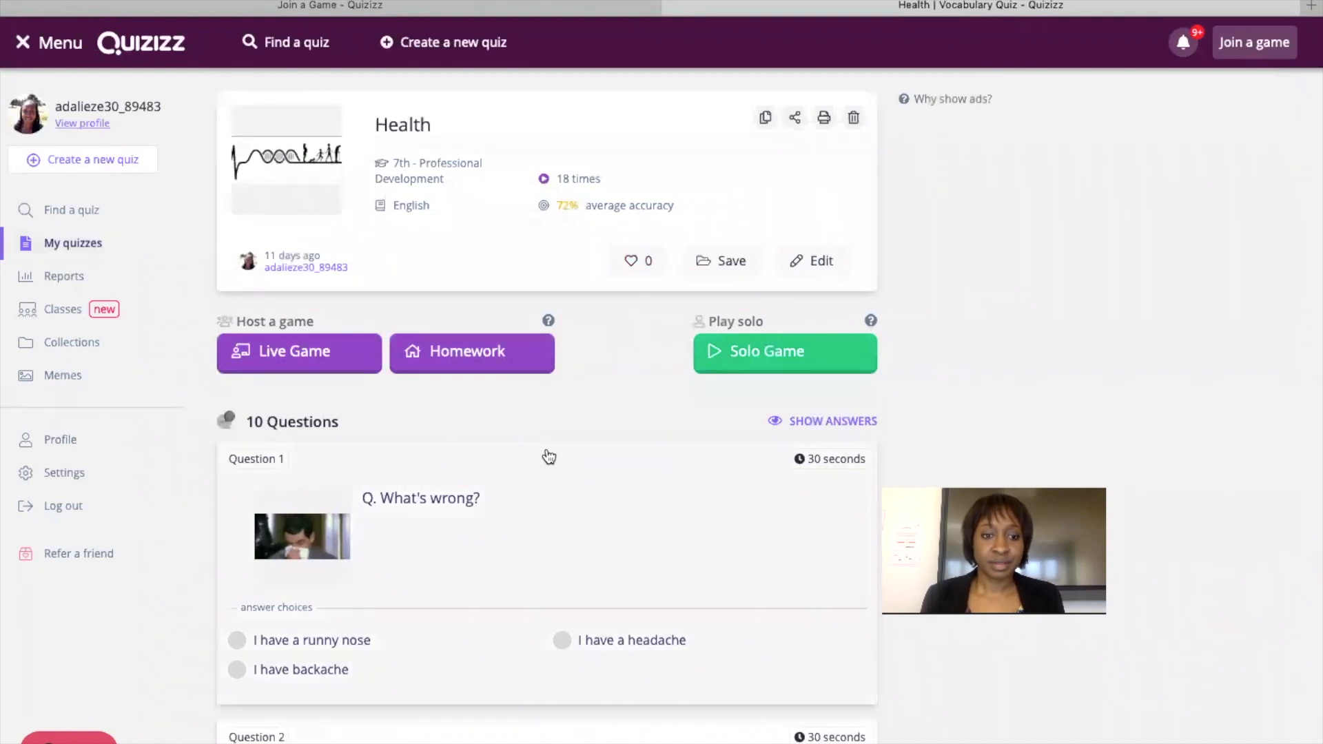
scroll(541, 441, "down", 5)
scroll(548, 455, "up", 3)
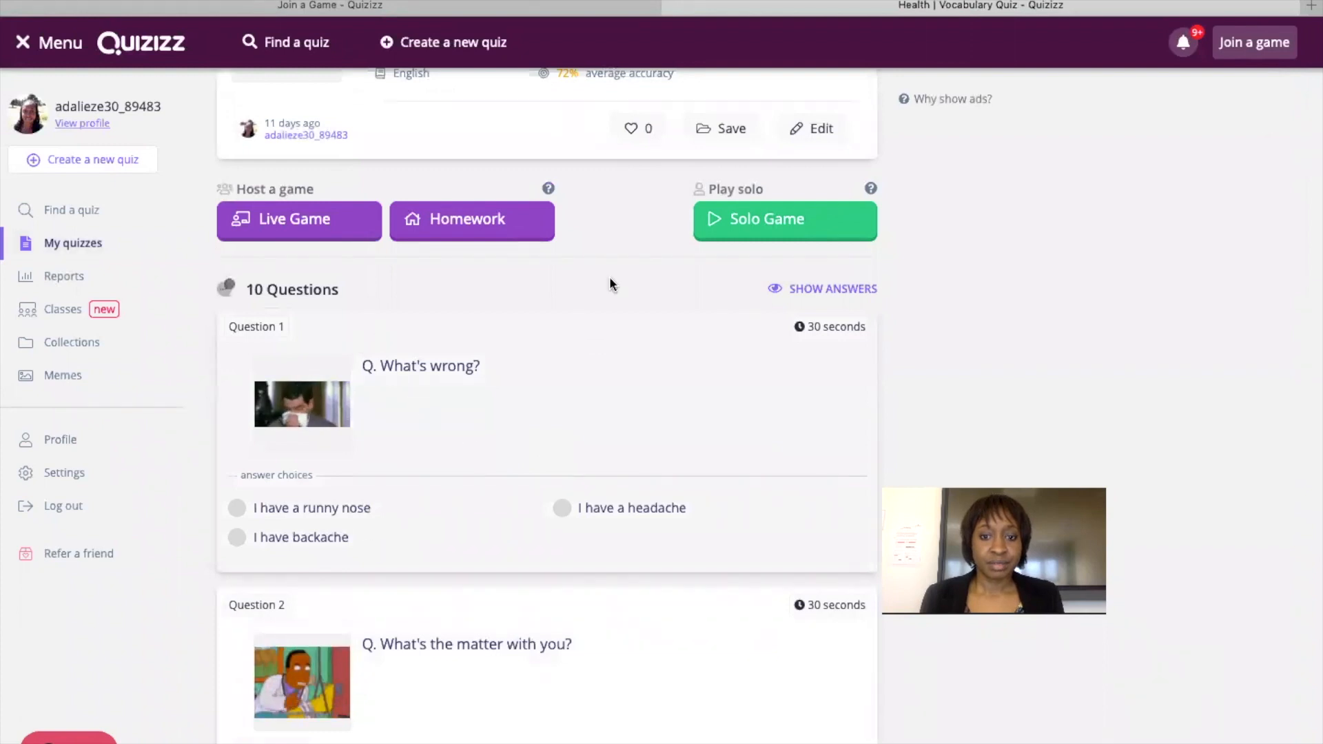
Reveal and review the correct answers, then bring up the solo game setup.
left_click(792, 288)
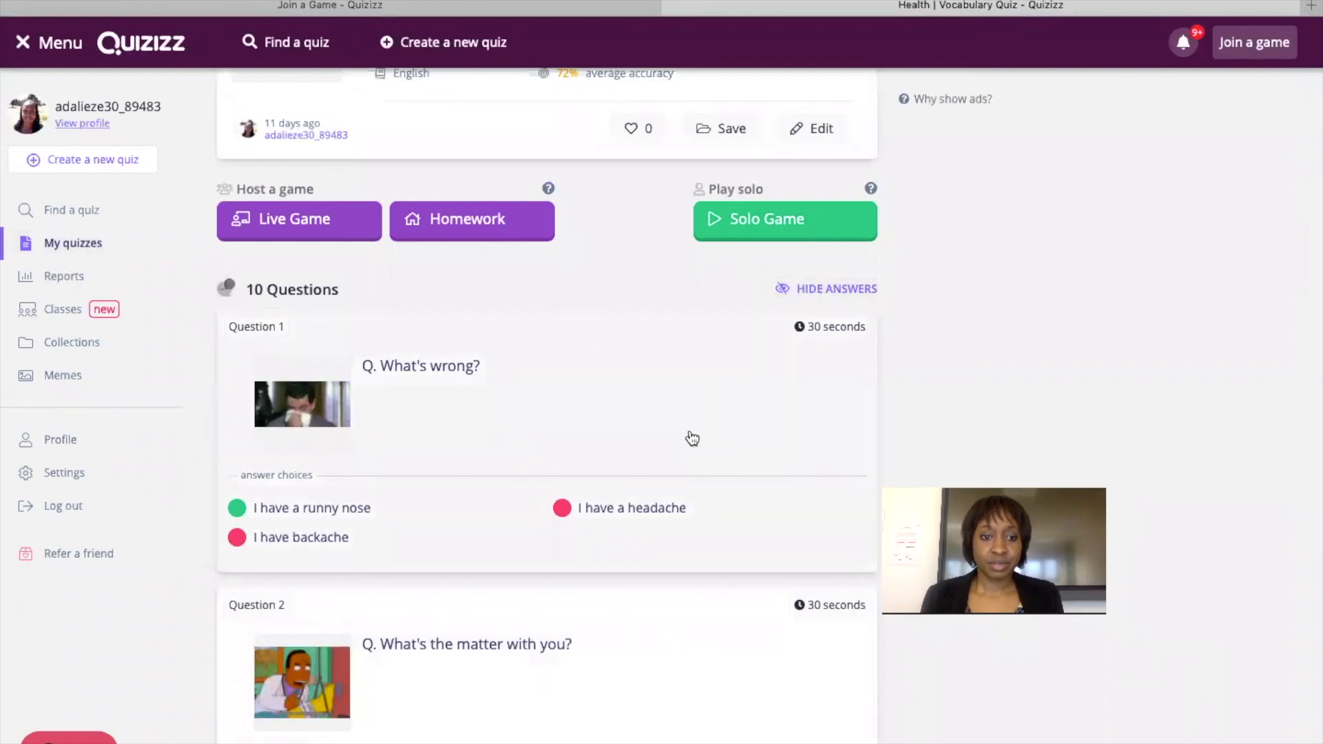
scroll(692, 439, "down", 6)
scroll(691, 438, "down", 10)
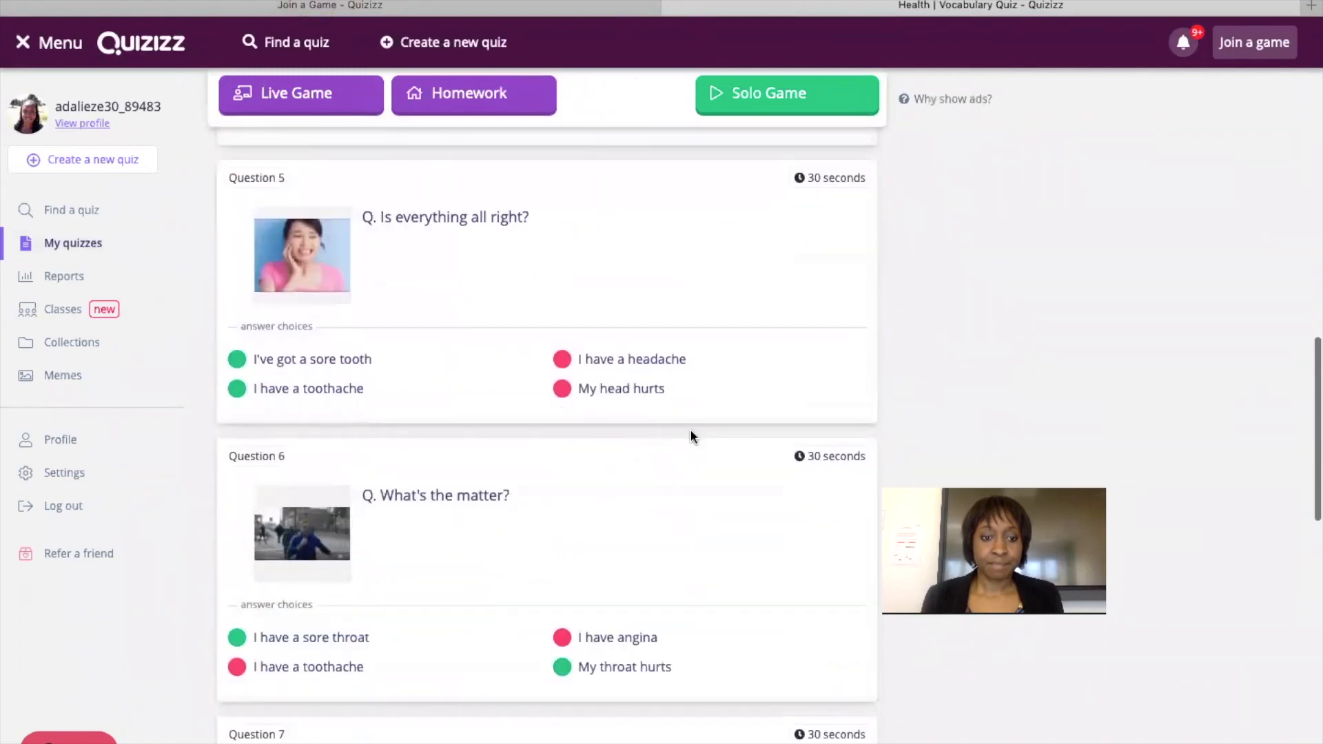
scroll(692, 439, "down", 10)
scroll(692, 438, "down", 5)
scroll(692, 438, "up", 20)
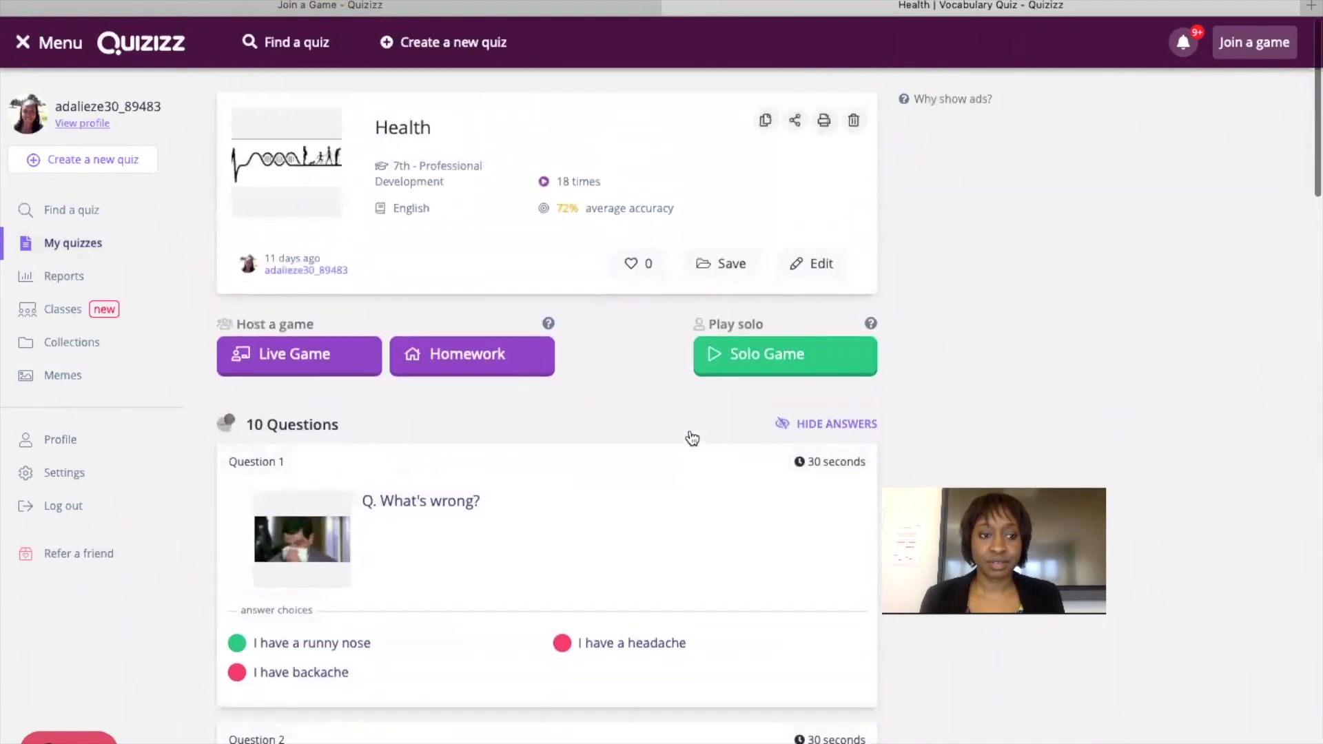
left_click(797, 352)
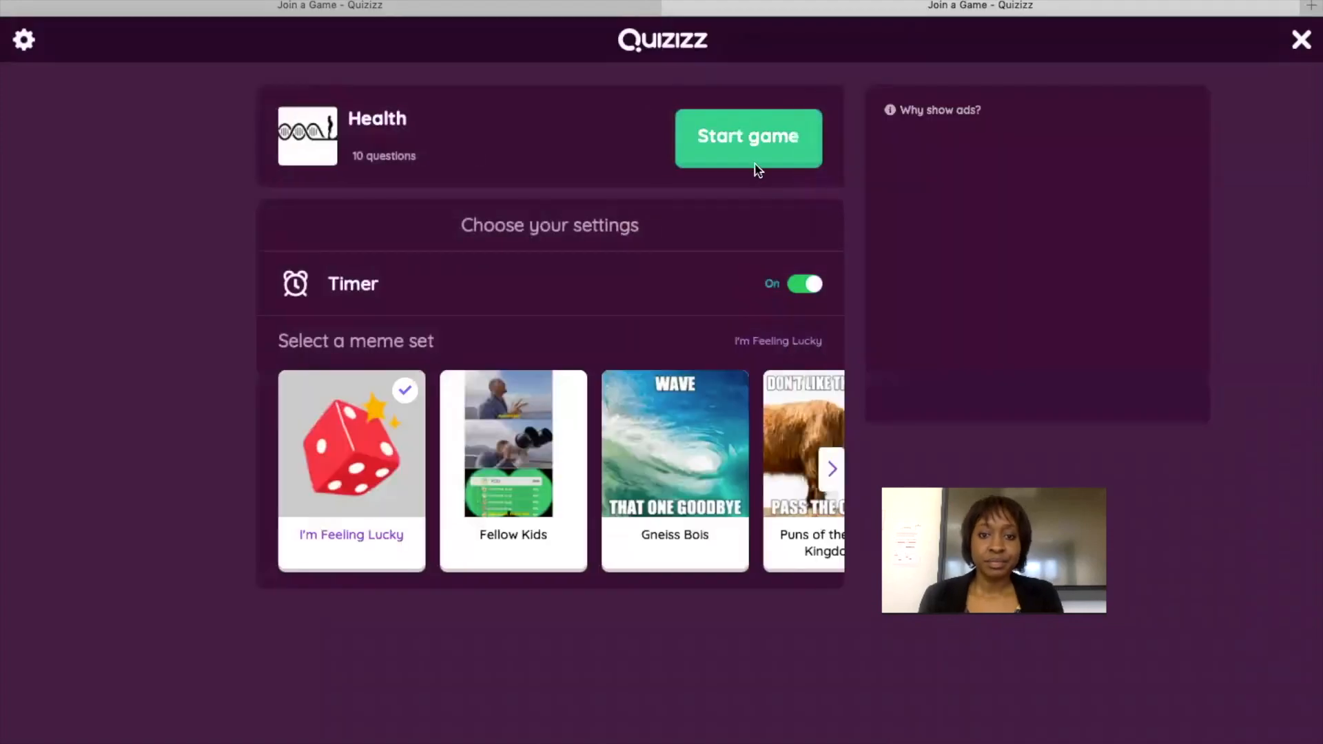
Start the solo game, answer 'sore tooth' + 'toothache', then 'runny nose', and pause.
left_click(762, 121)
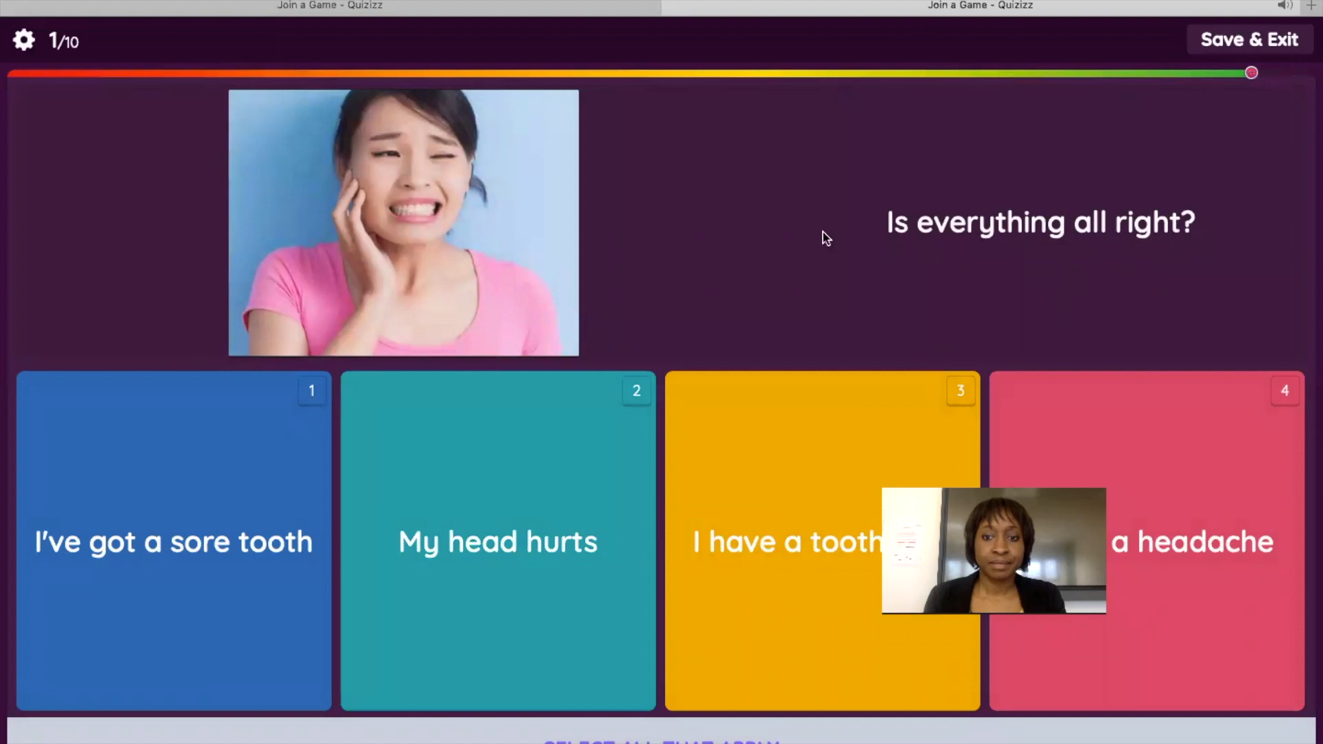
left_click(234, 519)
left_click(849, 503)
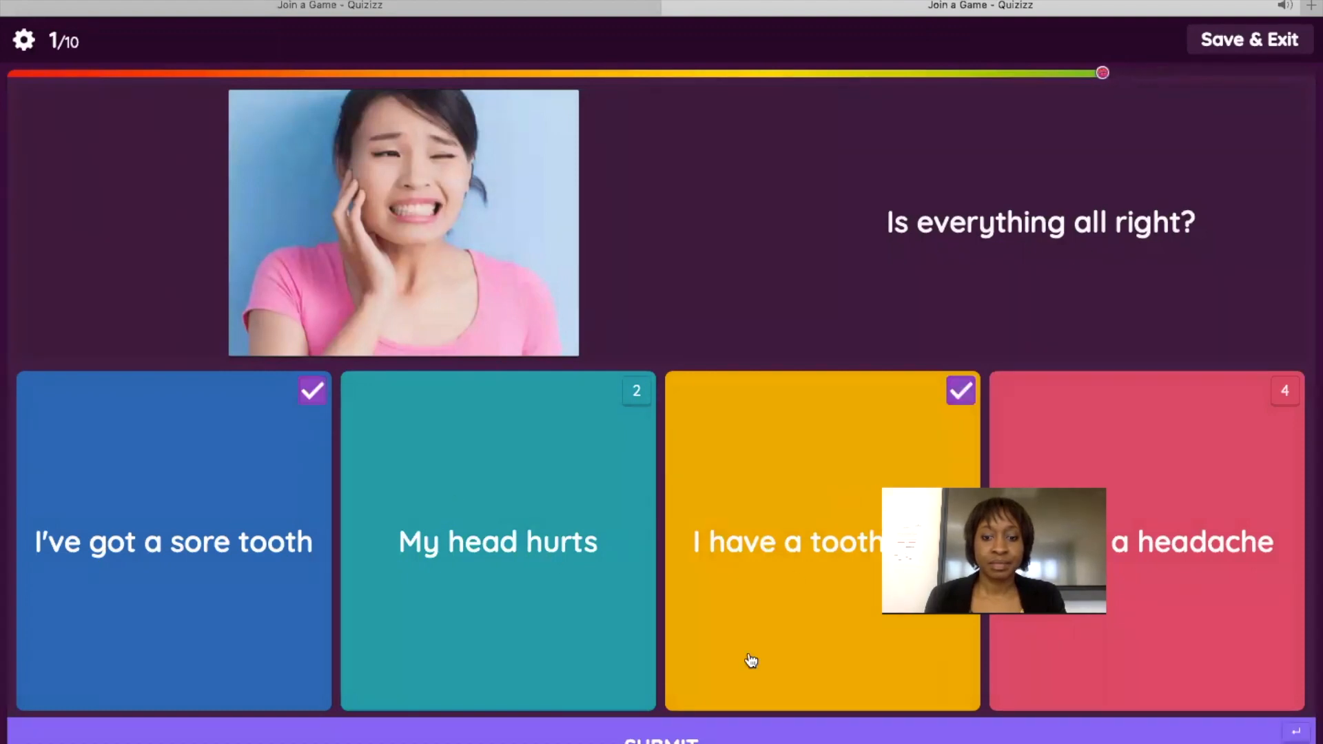
left_click(723, 736)
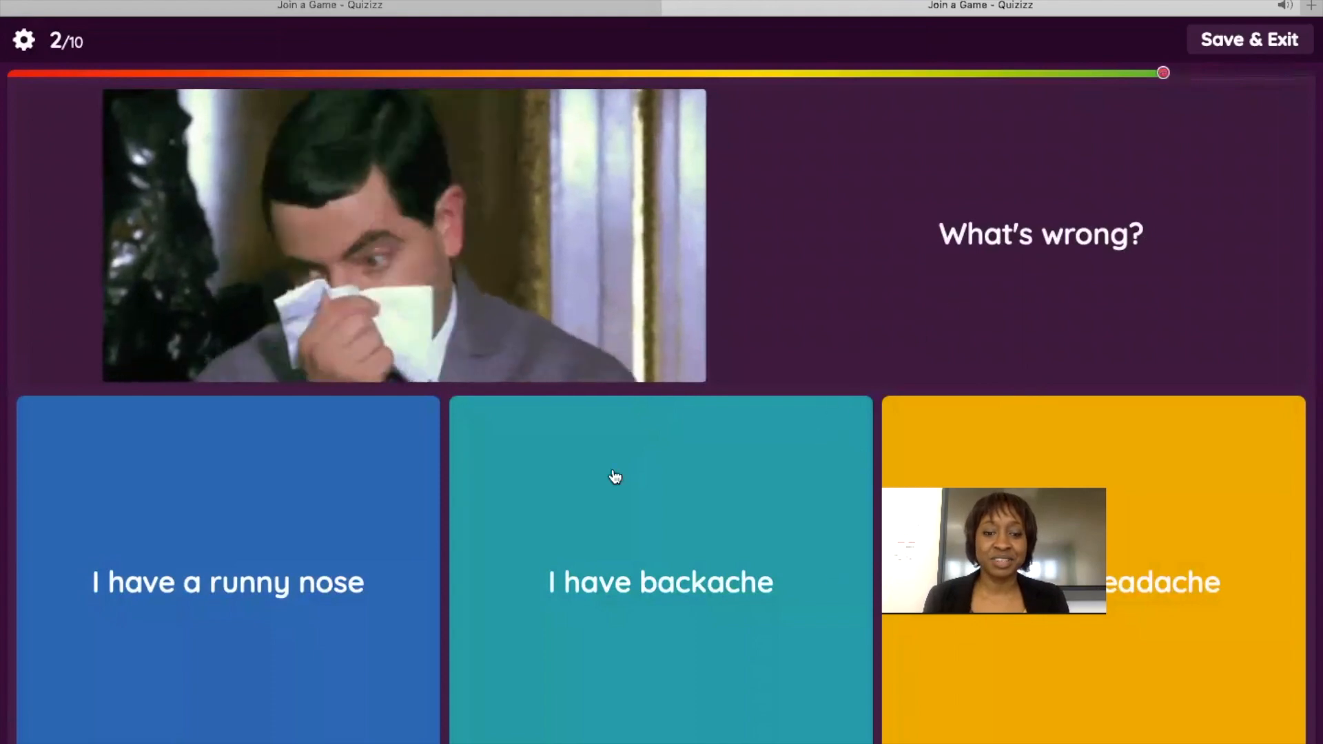
left_click(341, 536)
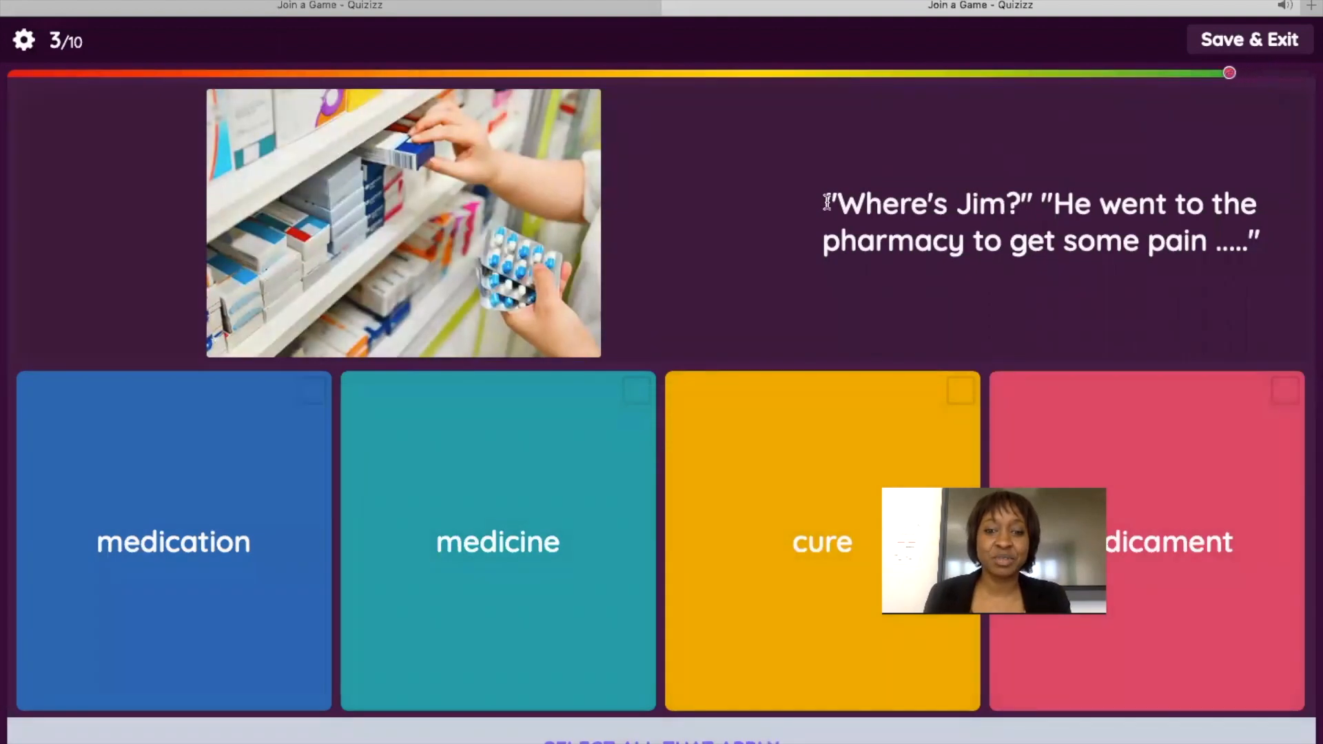
left_click(1234, 43)
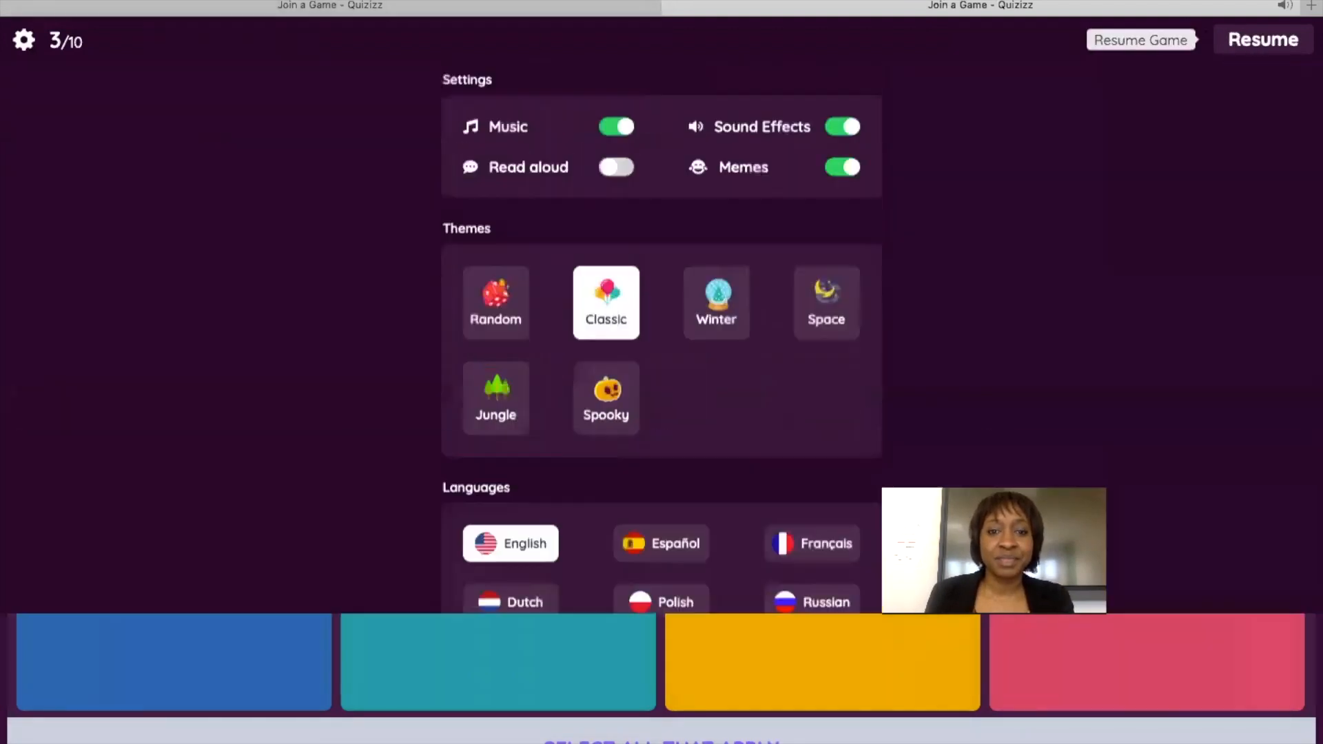
Save progress and exit the paused Health game to the student home page.
left_click(675, 8)
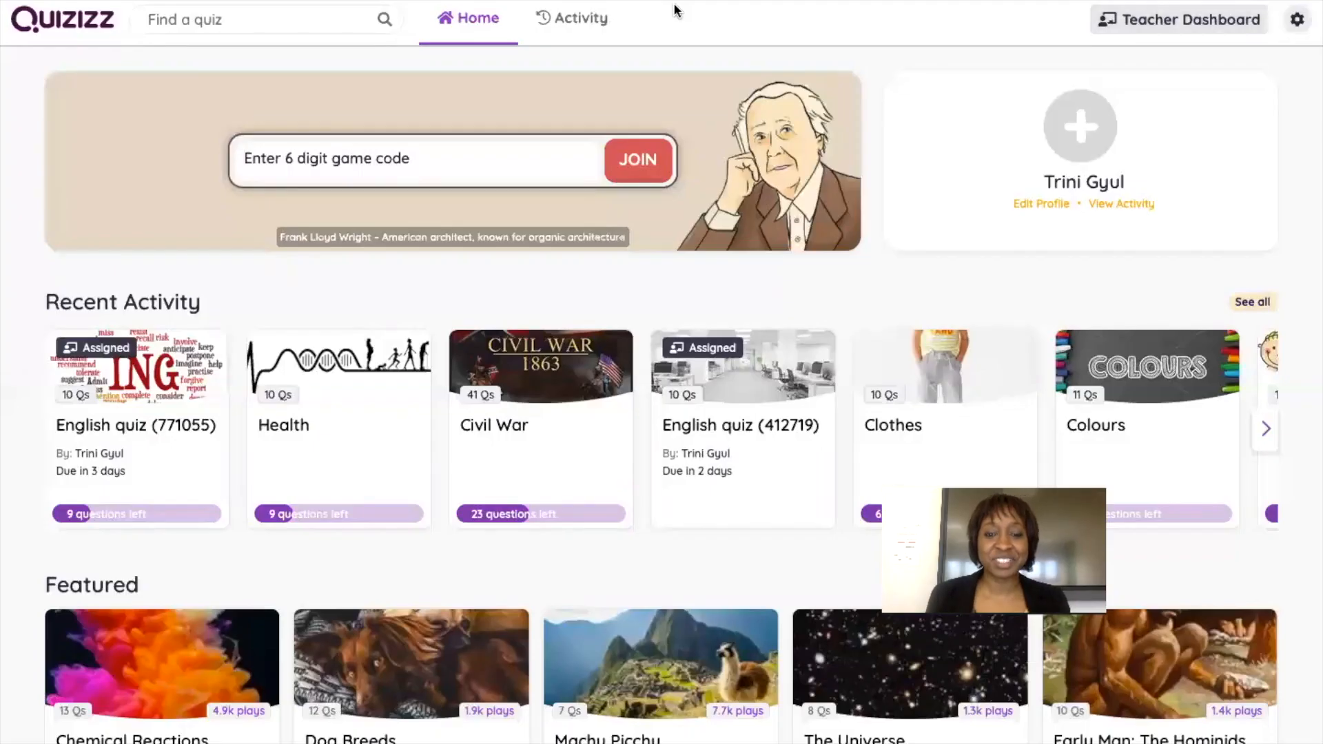